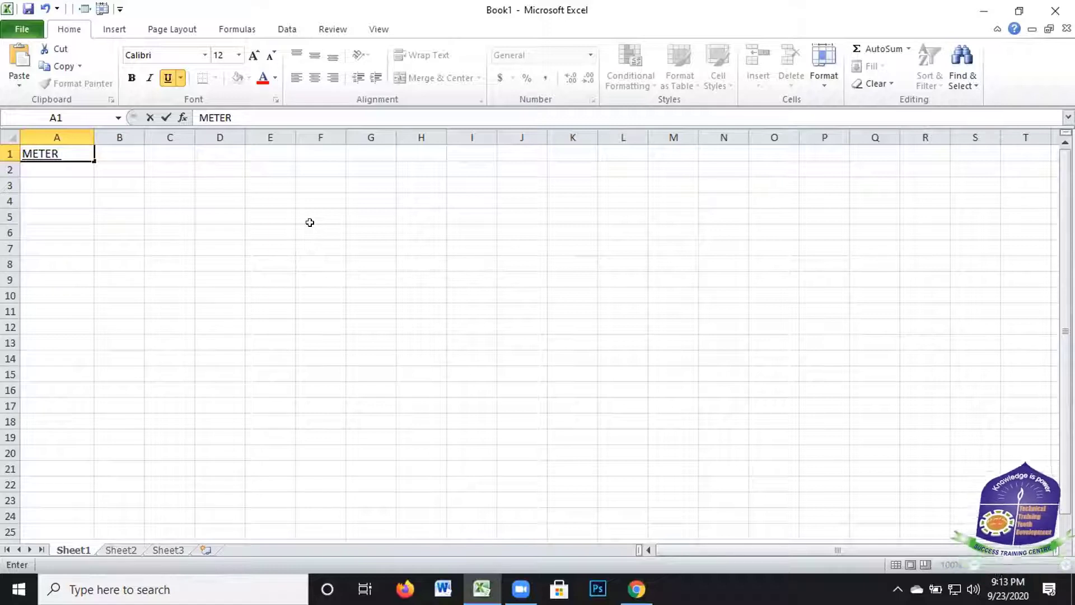
Complete the column heading METER NO in cell A1
{"action": "type", "text": "NO"}
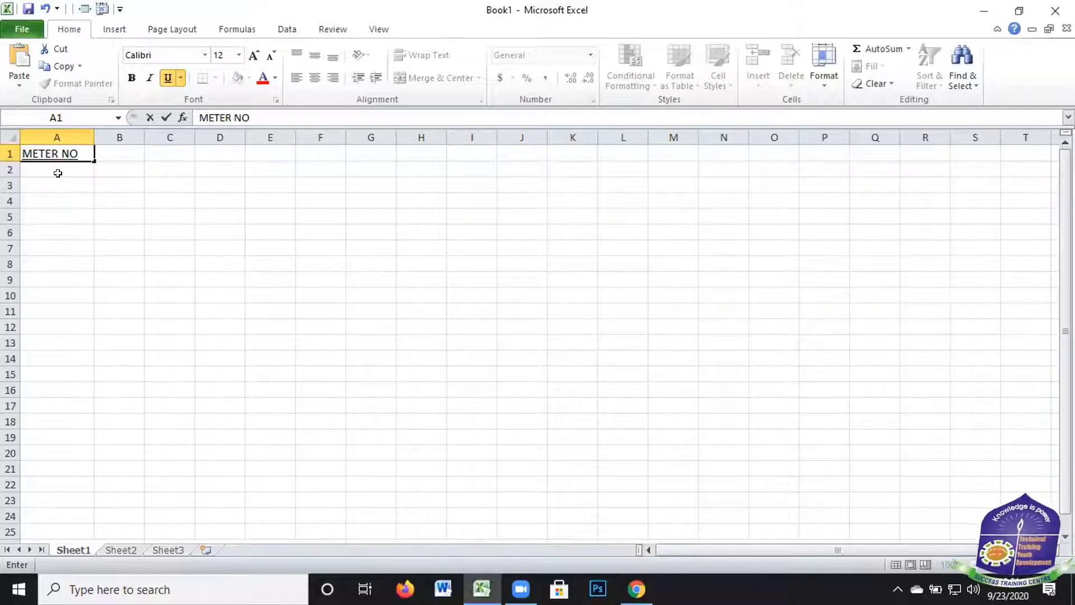
{"action": "key", "text": "Return"}
{"action": "left_click", "coordinate": [66, 146]}
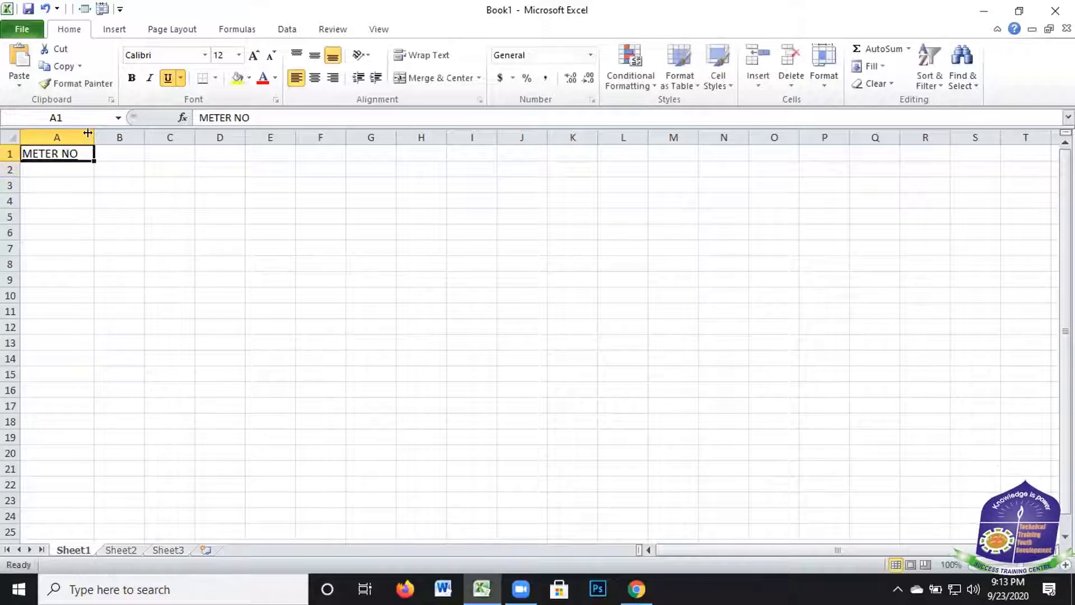
Narrow column A and wrap the METER NO heading within cell A1
{"action": "left_click_drag", "start_coordinate": [71, 137], "coordinate": [71, 137]}
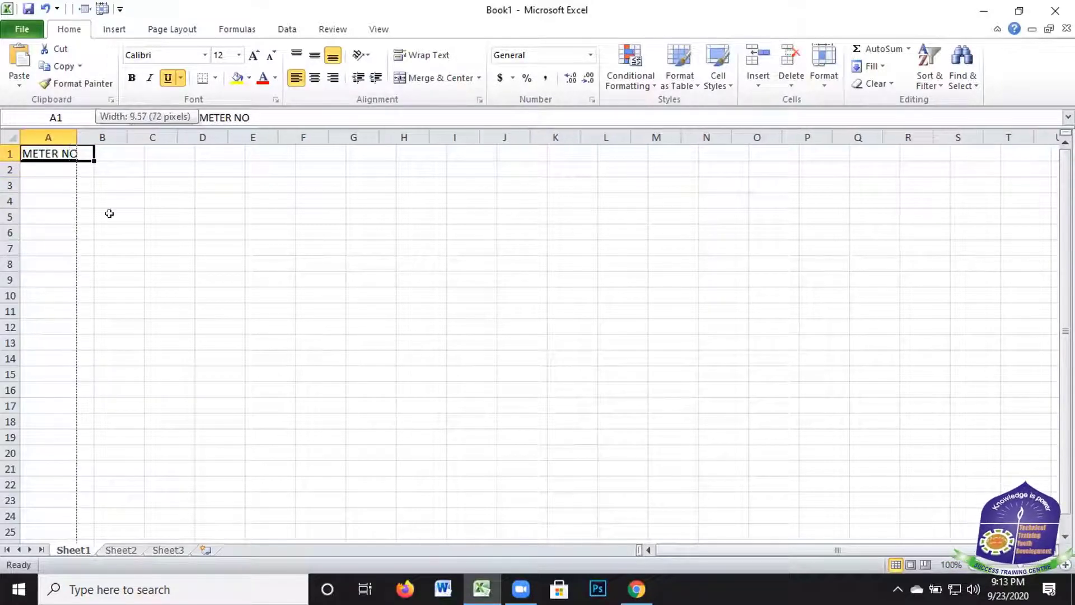
{"action": "left_click", "coordinate": [80, 210]}
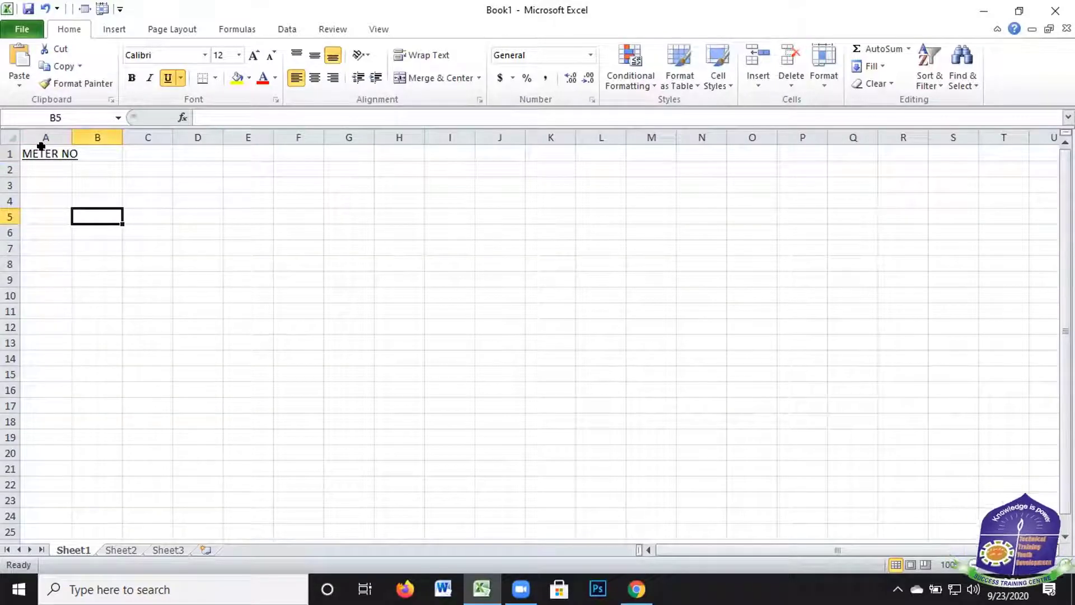
{"action": "left_click", "coordinate": [38, 148]}
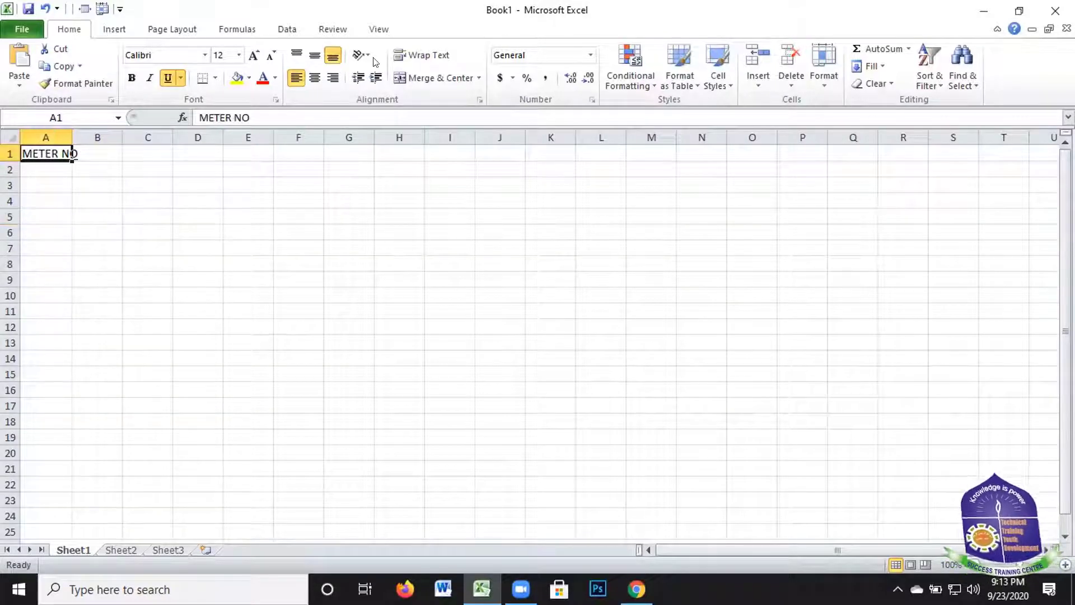
{"action": "left_click", "coordinate": [432, 56]}
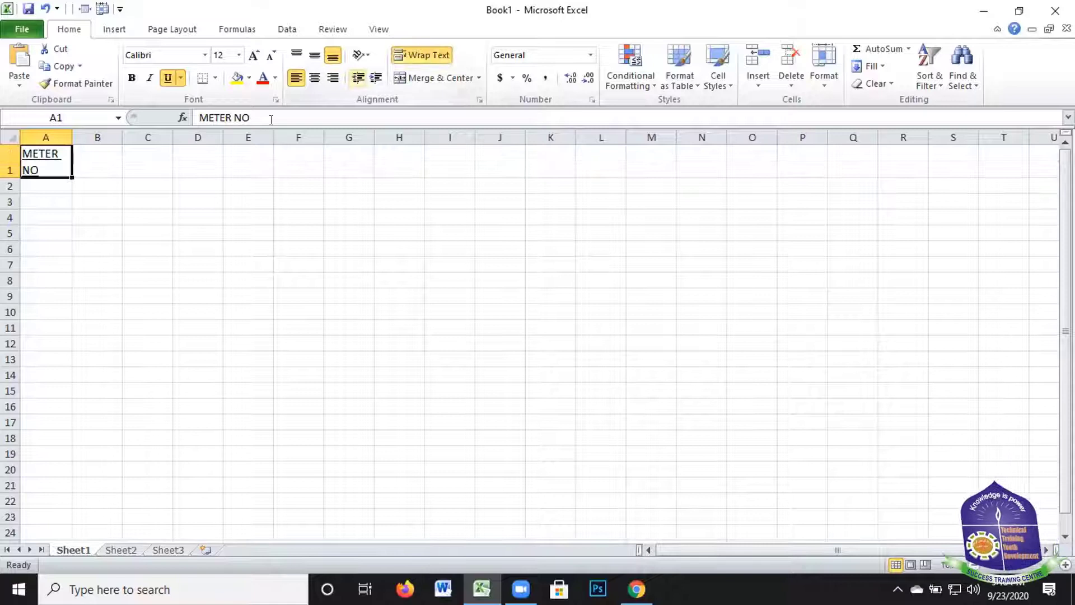
Enter the heading PRESENT Reading in cell B1 and wrap its text
{"action": "left_click", "coordinate": [92, 160]}
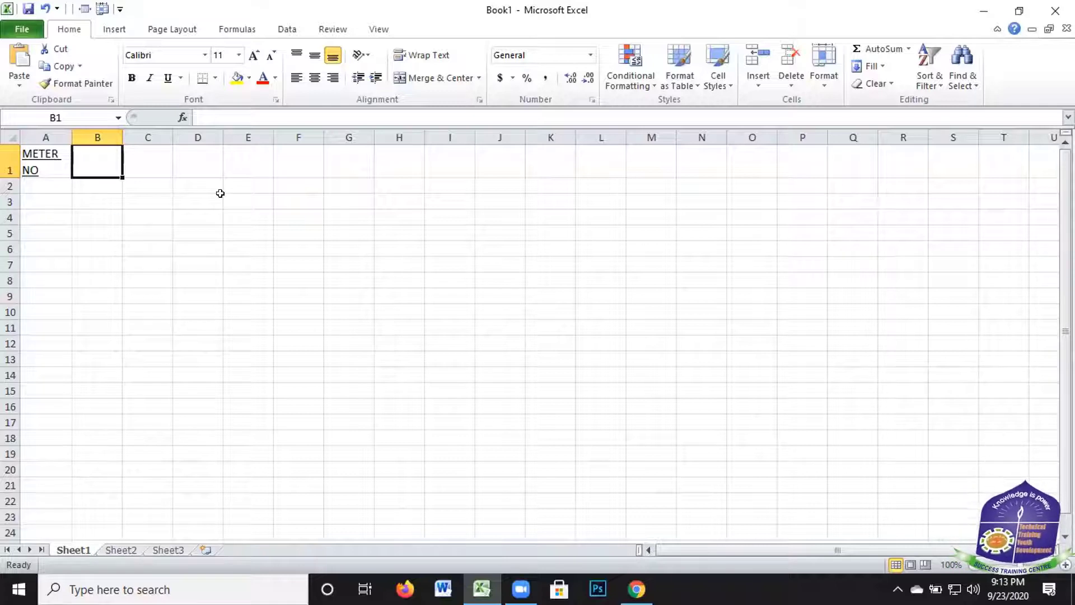
{"action": "type", "text": "PRES"}
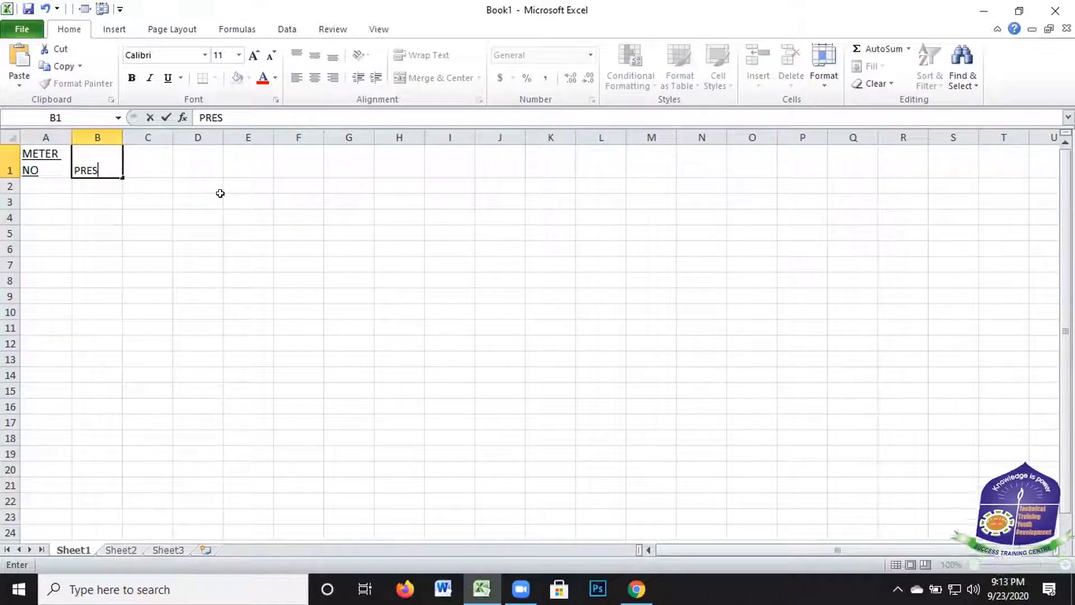
{"action": "type", "text": "ENT"}
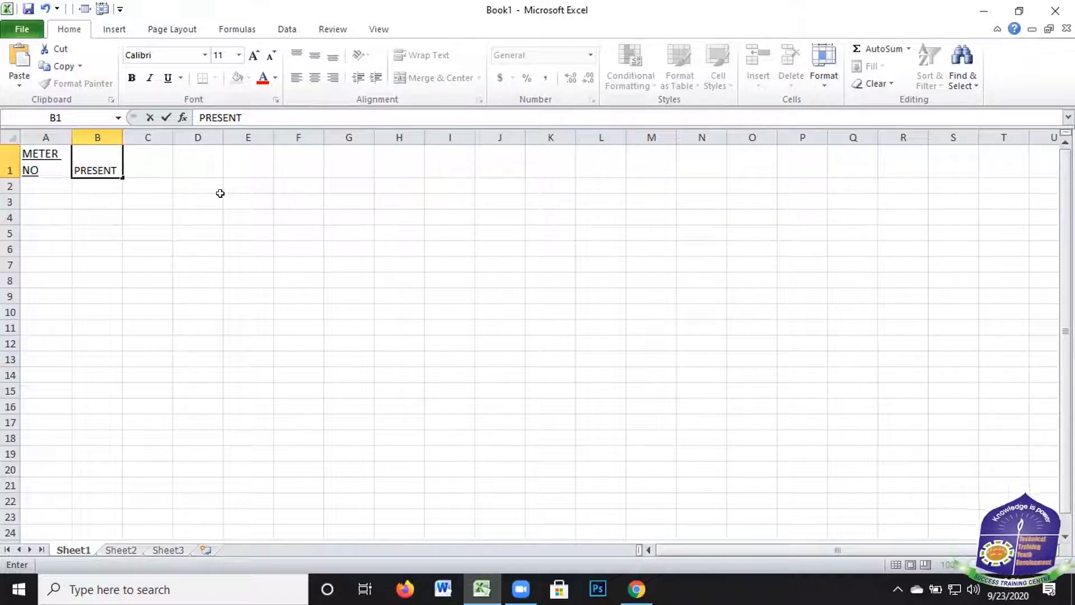
{"action": "type", "text": " rEADI"}
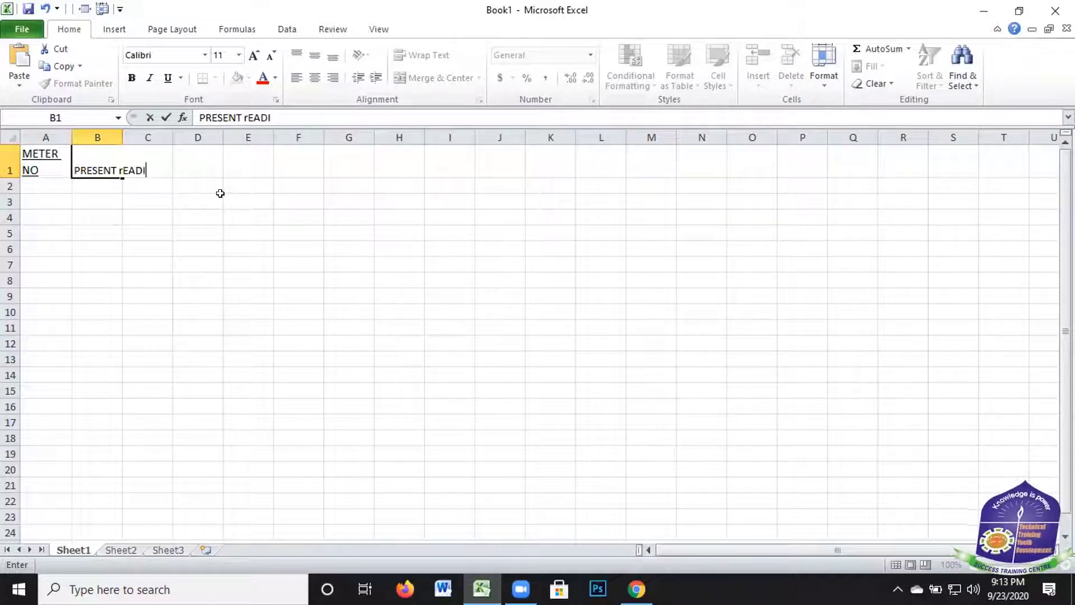
{"action": "type", "text": "NG"}
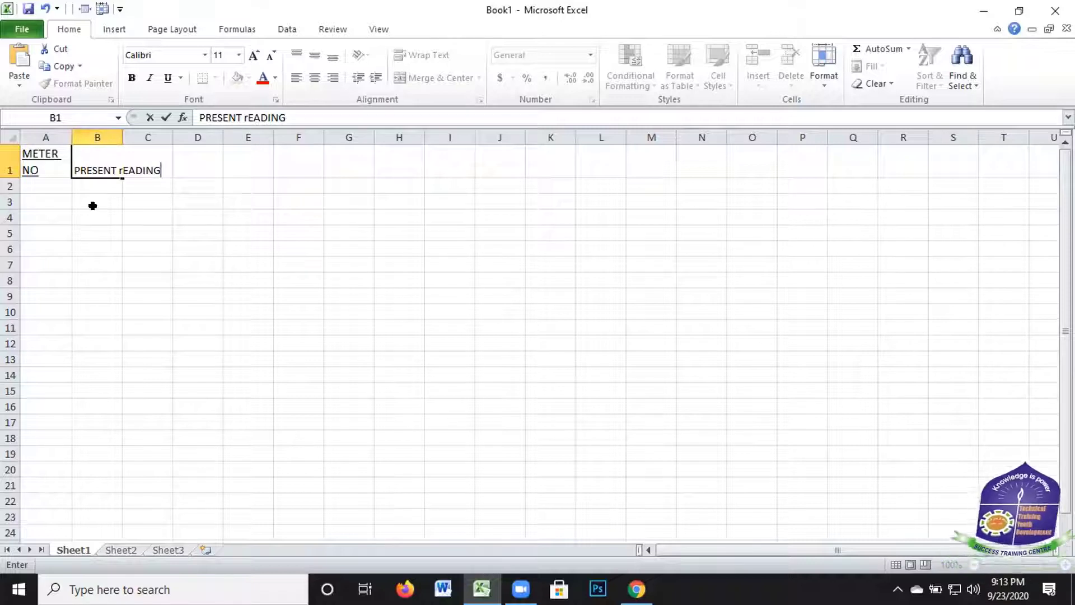
{"action": "left_click", "coordinate": [96, 188]}
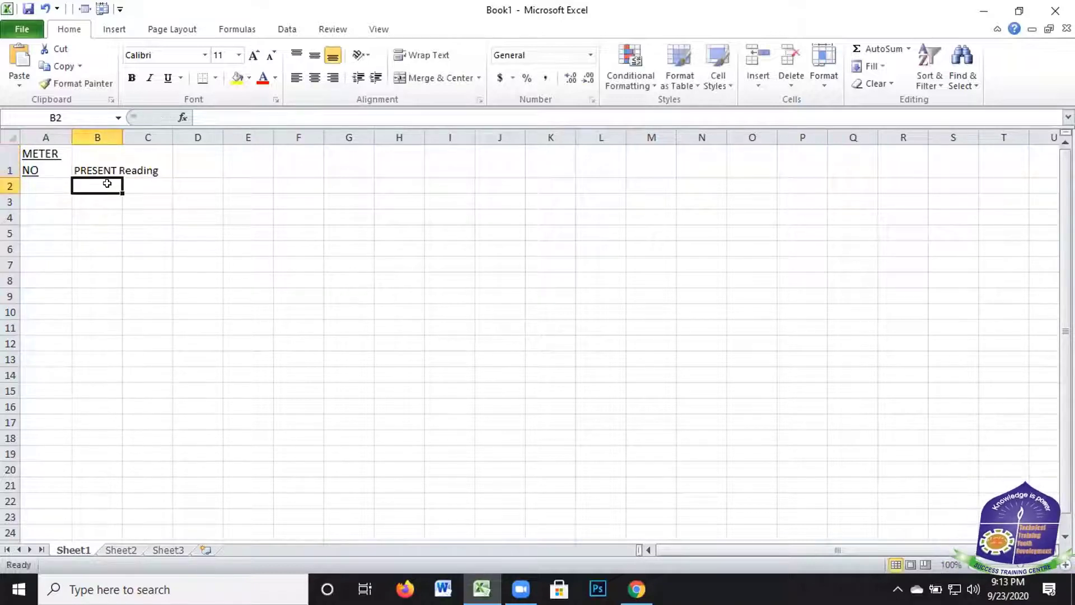
{"action": "key", "text": "Up"}
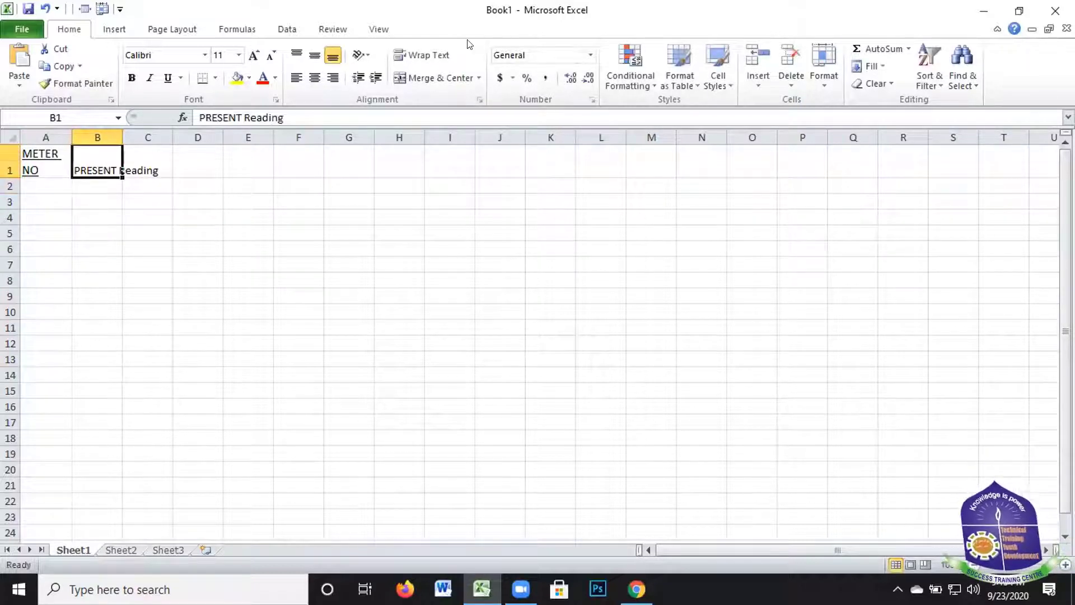
{"action": "left_click", "coordinate": [428, 55]}
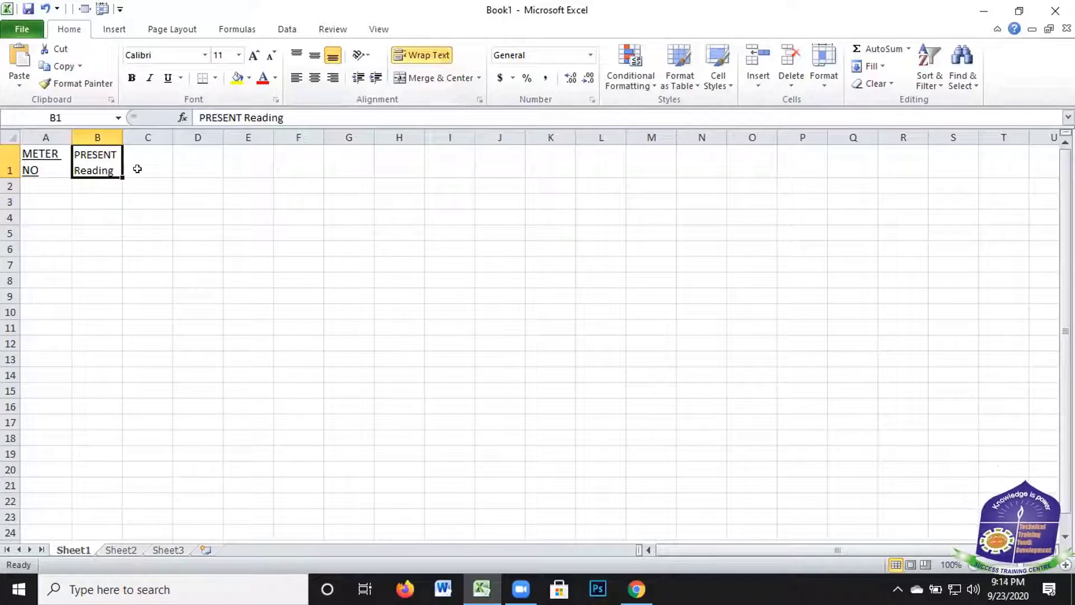
Enter the heading previous reading in cell C1 and wrap its text
{"action": "left_click", "coordinate": [139, 168]}
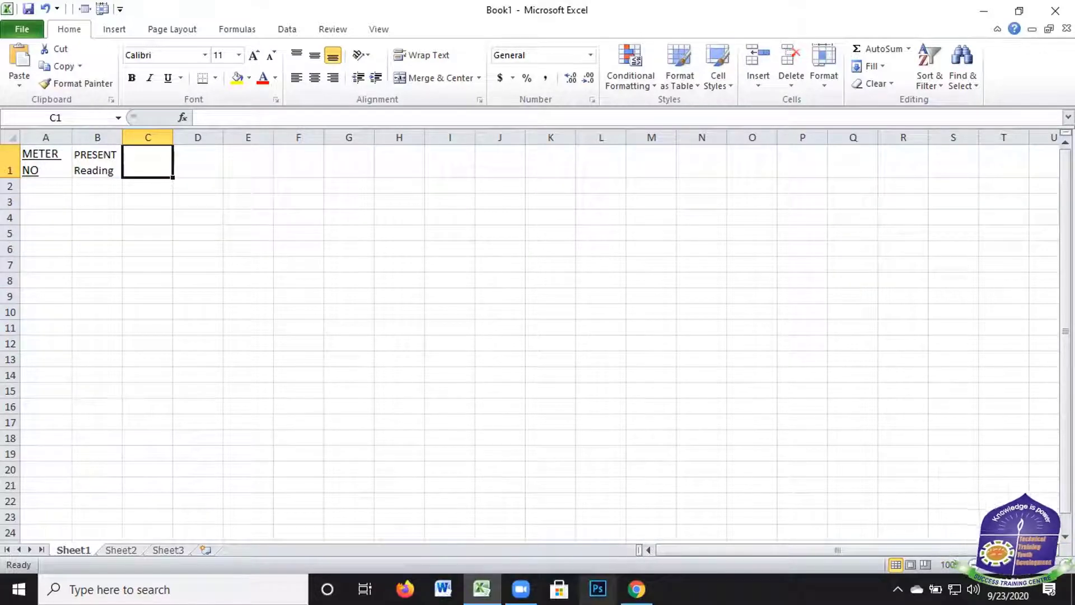
{"action": "type", "text": "p"}
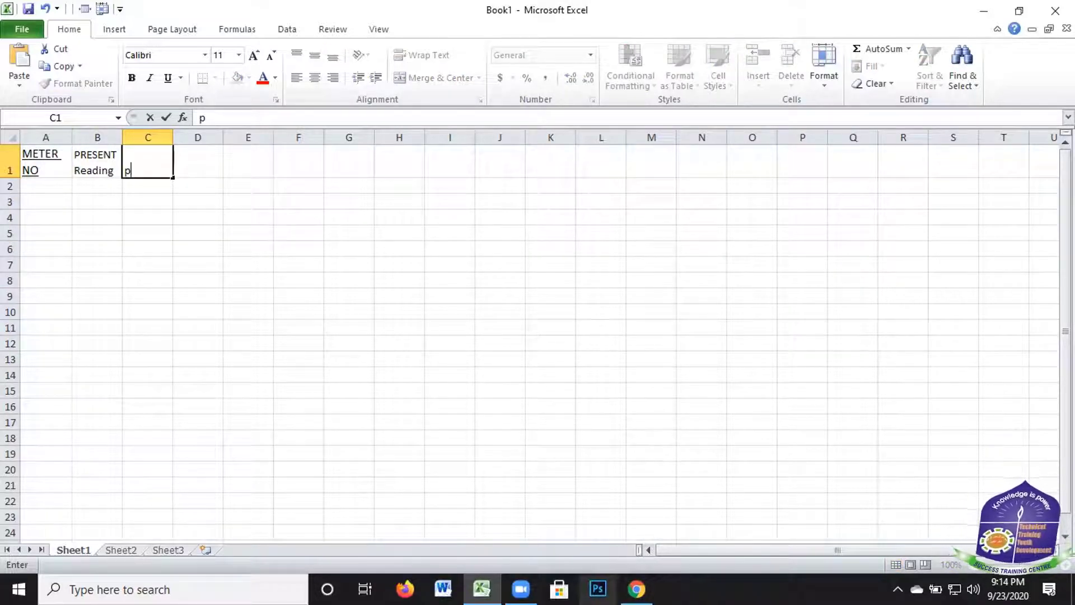
{"action": "type", "text": "re"}
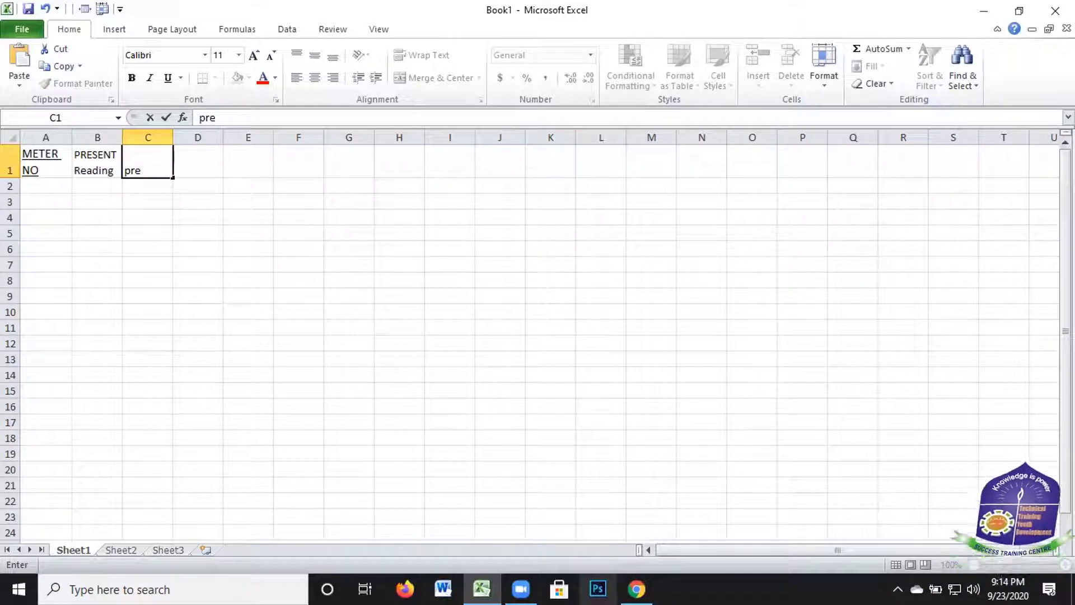
{"action": "type", "text": "v"}
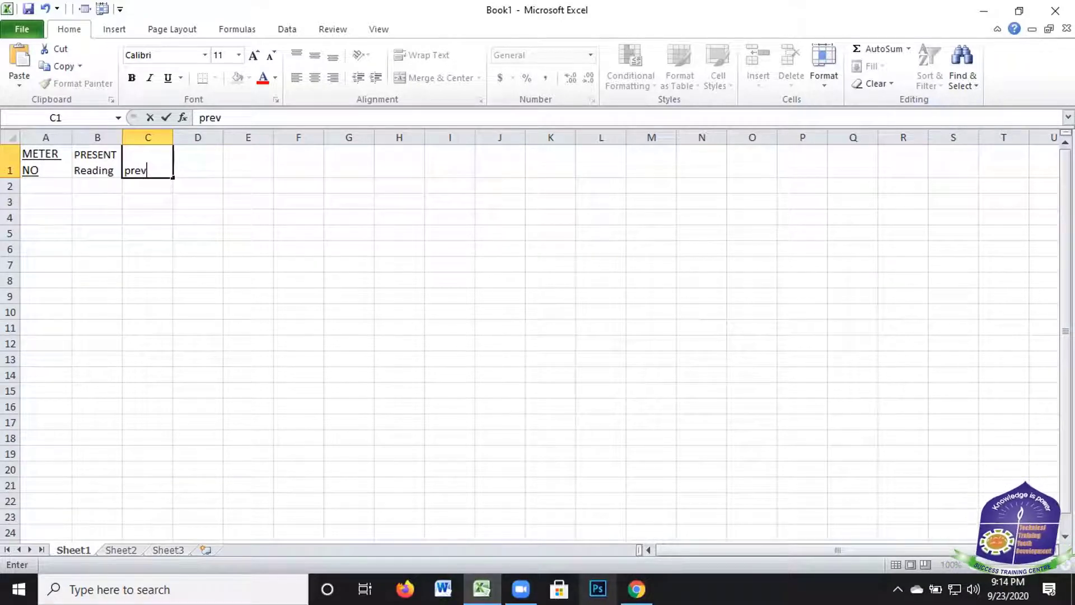
{"action": "type", "text": "iou"}
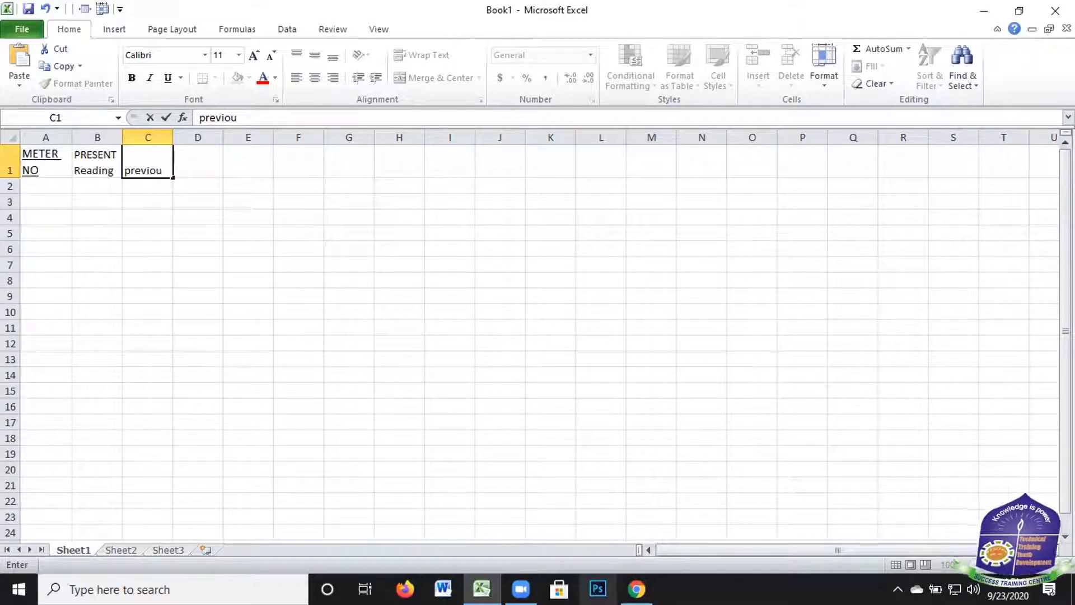
{"action": "type", "text": "s"}
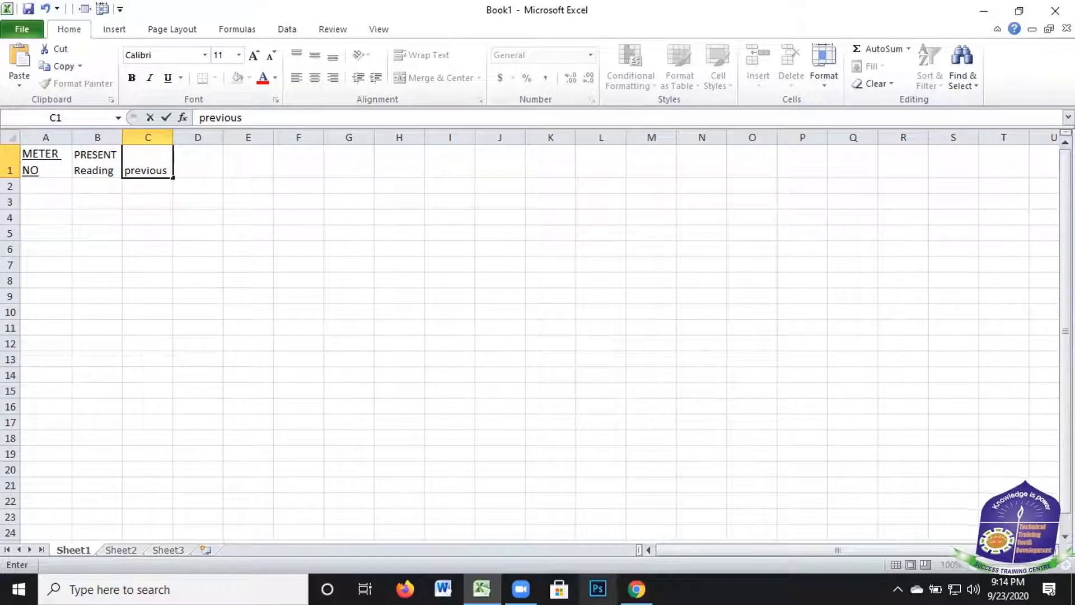
{"action": "type", "text": " readi"}
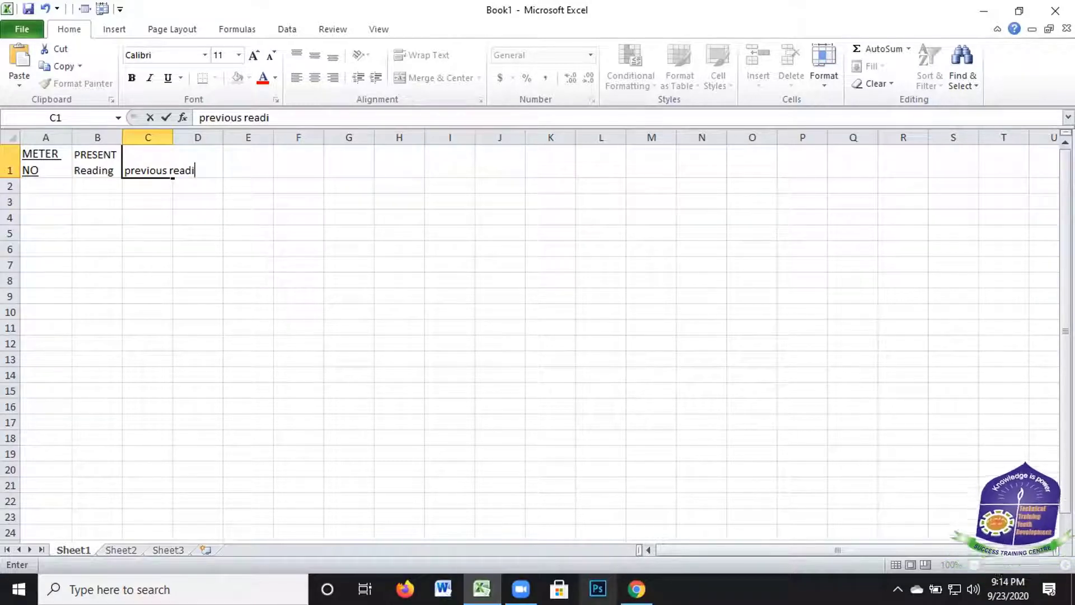
{"action": "type", "text": "ng"}
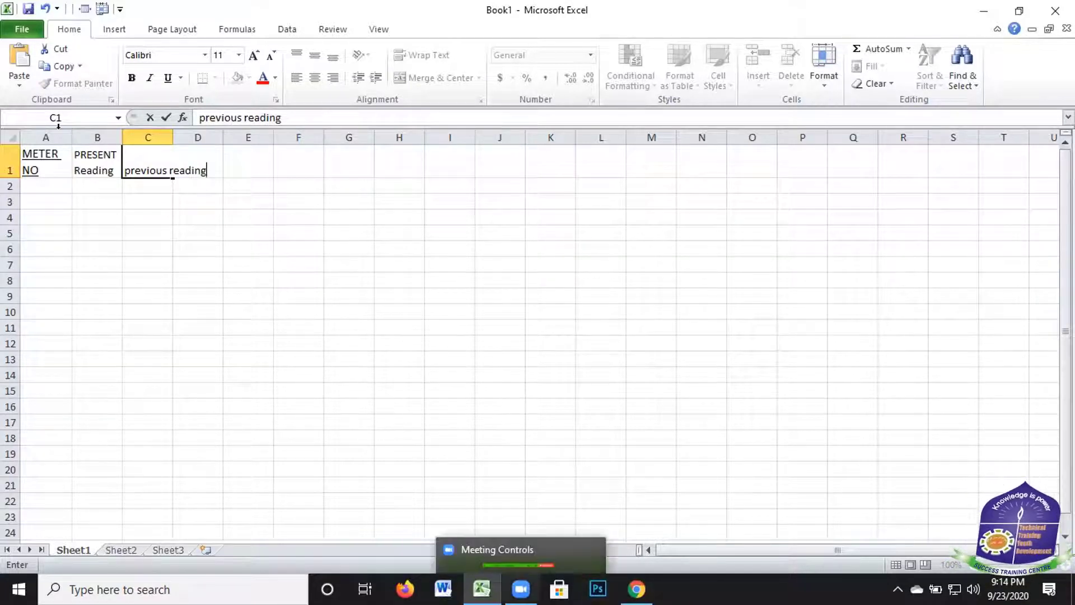
{"action": "left_click", "coordinate": [146, 155]}
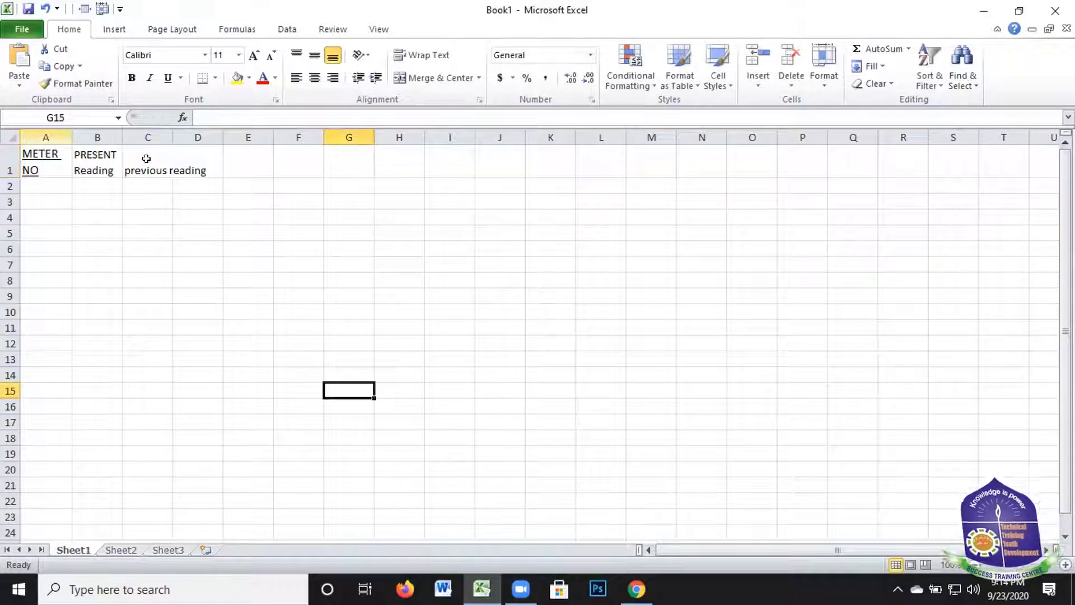
{"action": "left_click", "coordinate": [421, 54]}
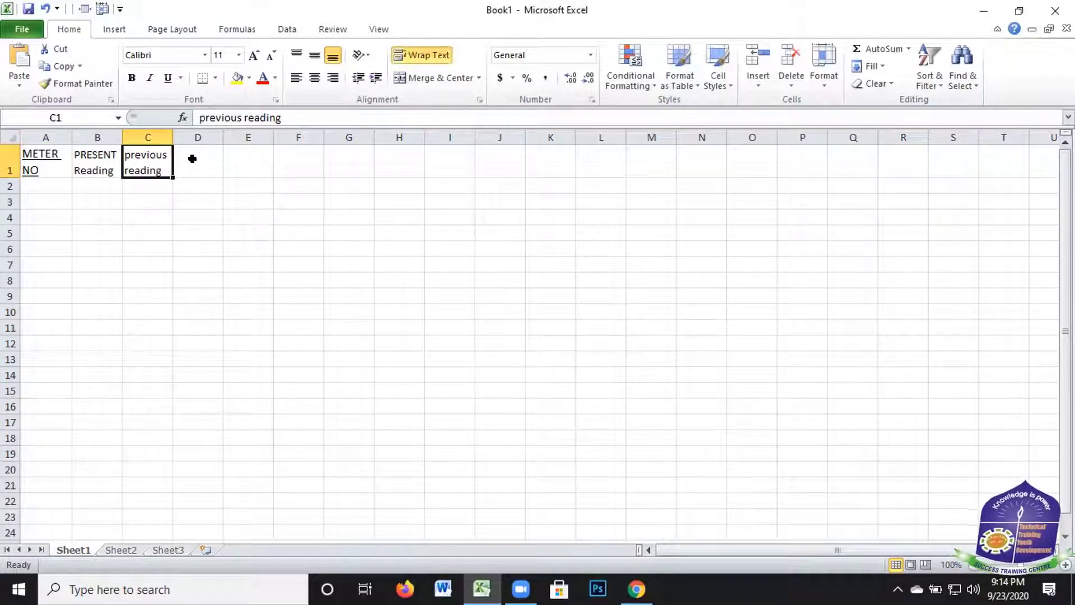
Enter the heading total use in cell D1
{"action": "left_click", "coordinate": [192, 158]}
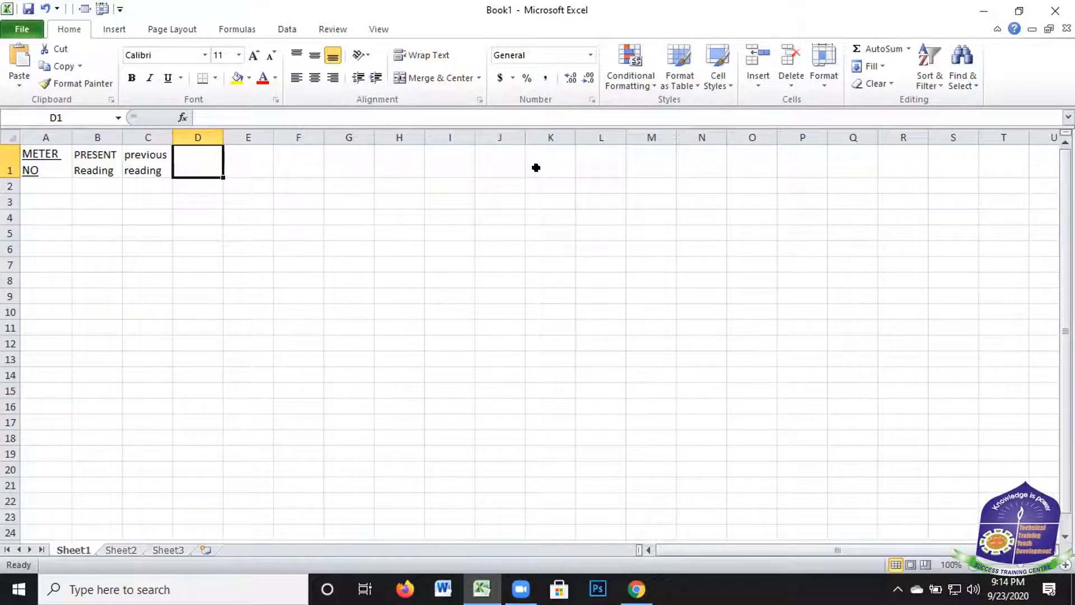
{"action": "type", "text": "tot"}
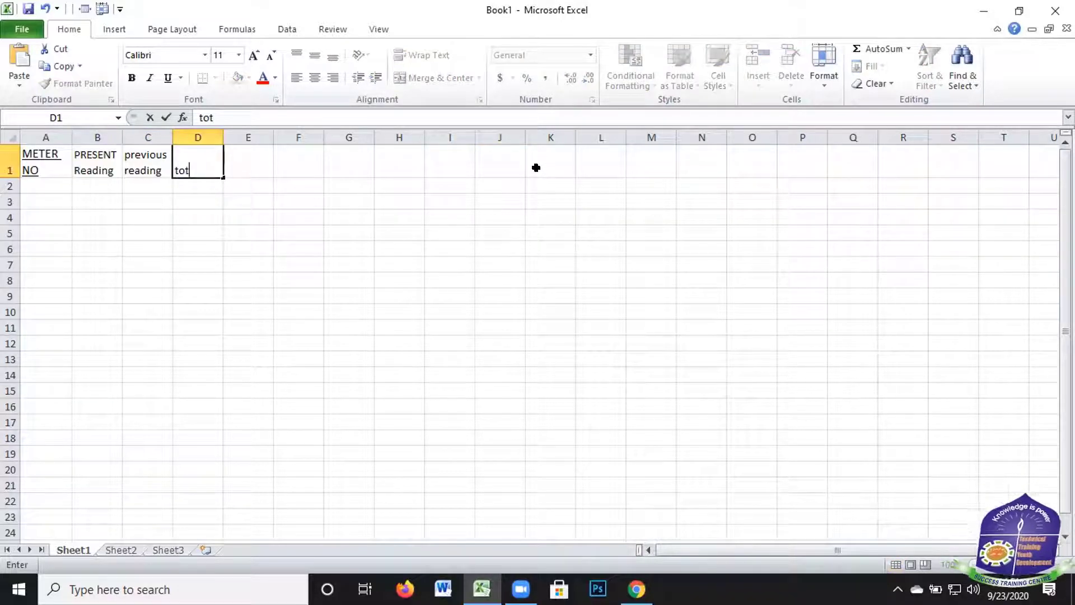
{"action": "type", "text": "al u"}
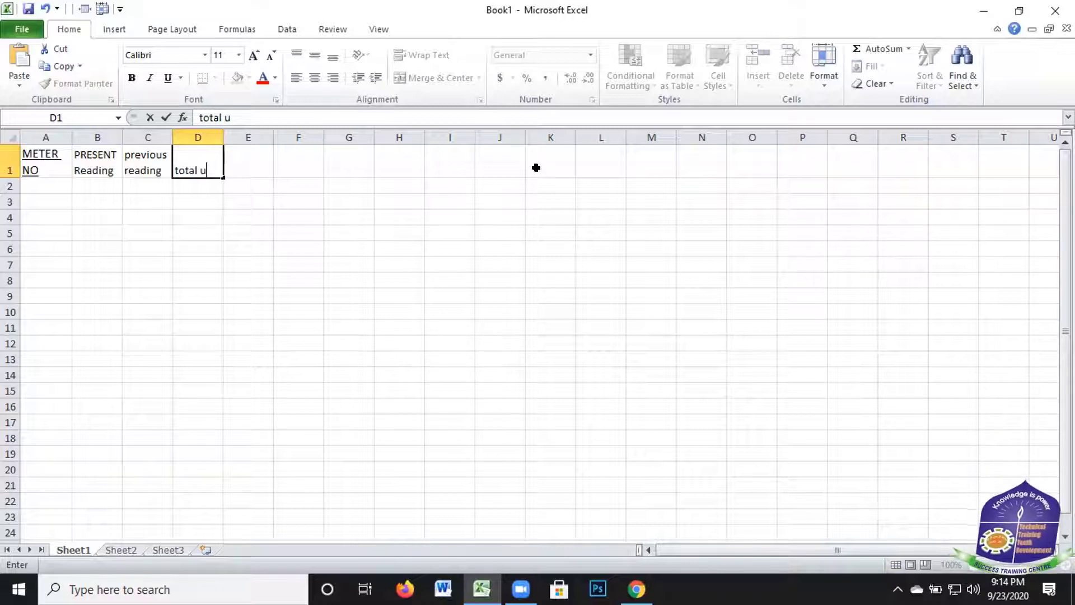
{"action": "type", "text": "se"}
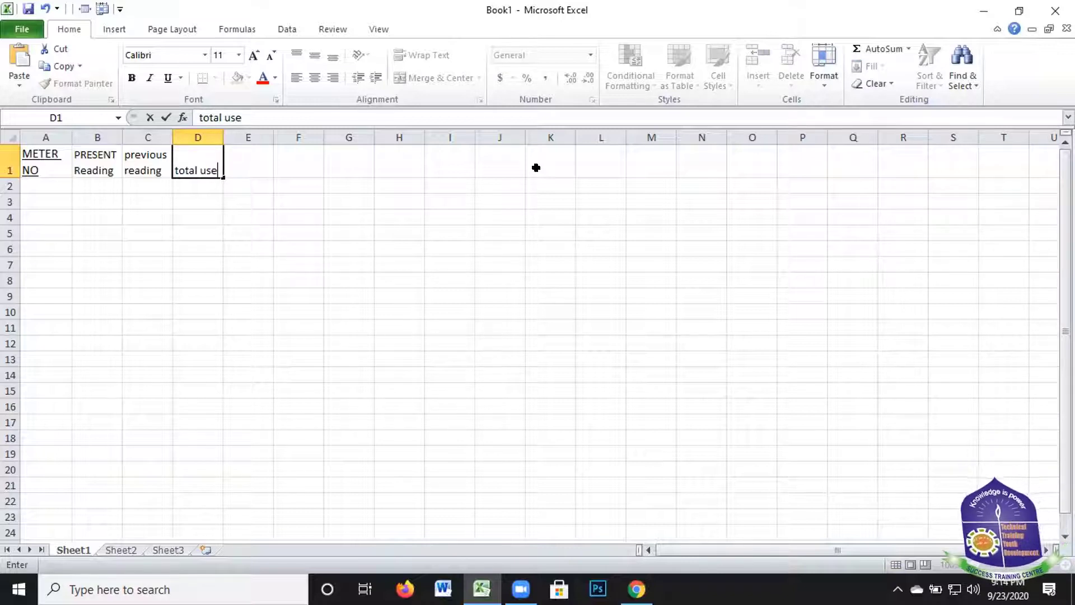
{"action": "key", "text": "Tab"}
Narrow column D and wrap the total use heading within cell D1
{"action": "left_click", "coordinate": [198, 156]}
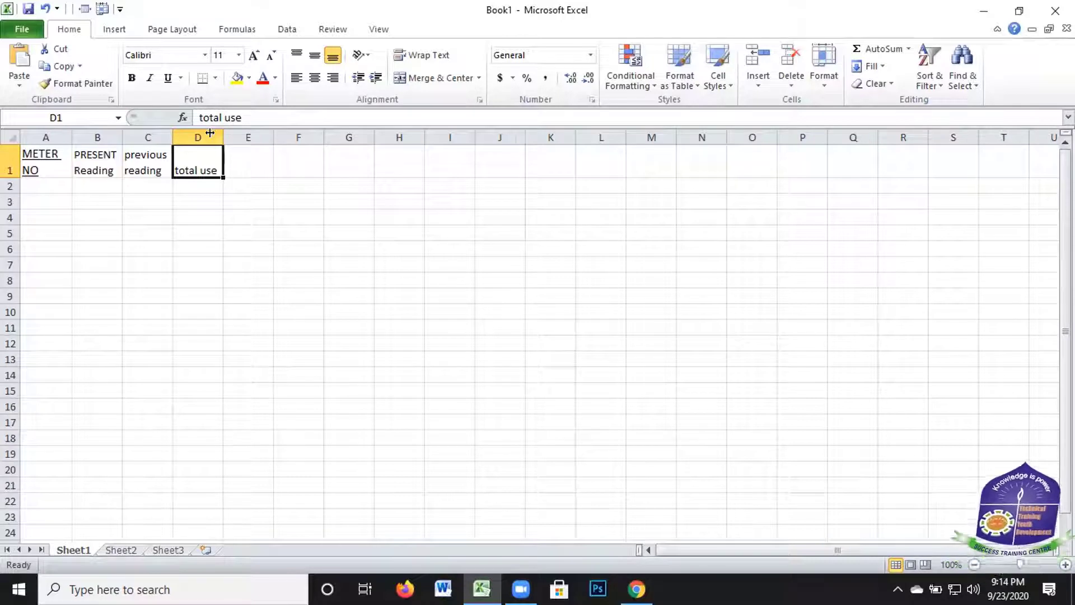
{"action": "left_click_drag", "start_coordinate": [210, 134], "coordinate": [201, 134]}
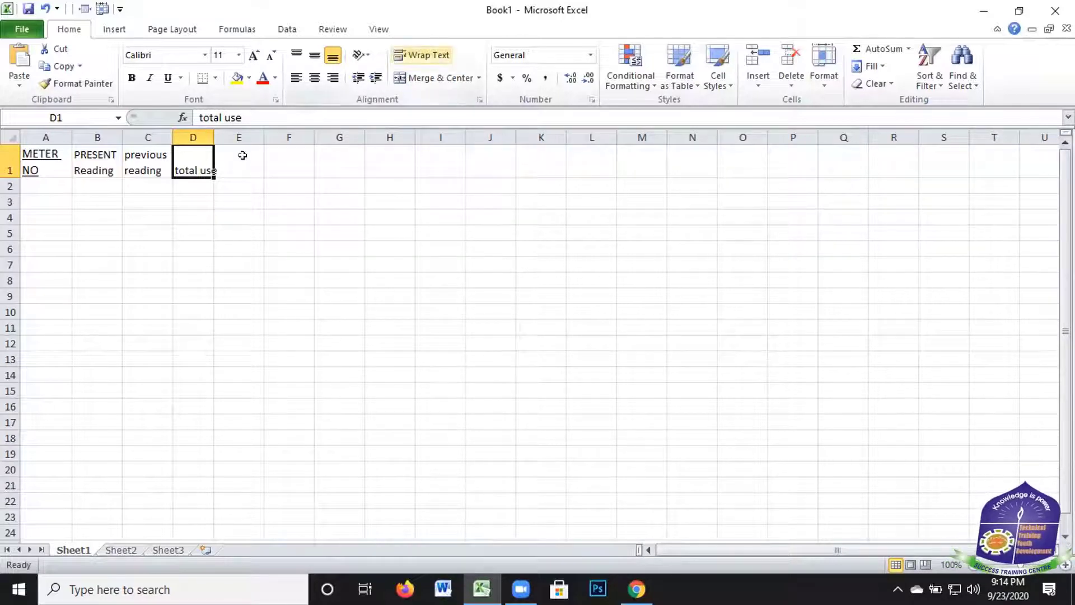
Enter the headings principal amount in cell E1 and vat in cell F1
{"action": "left_click", "coordinate": [242, 155]}
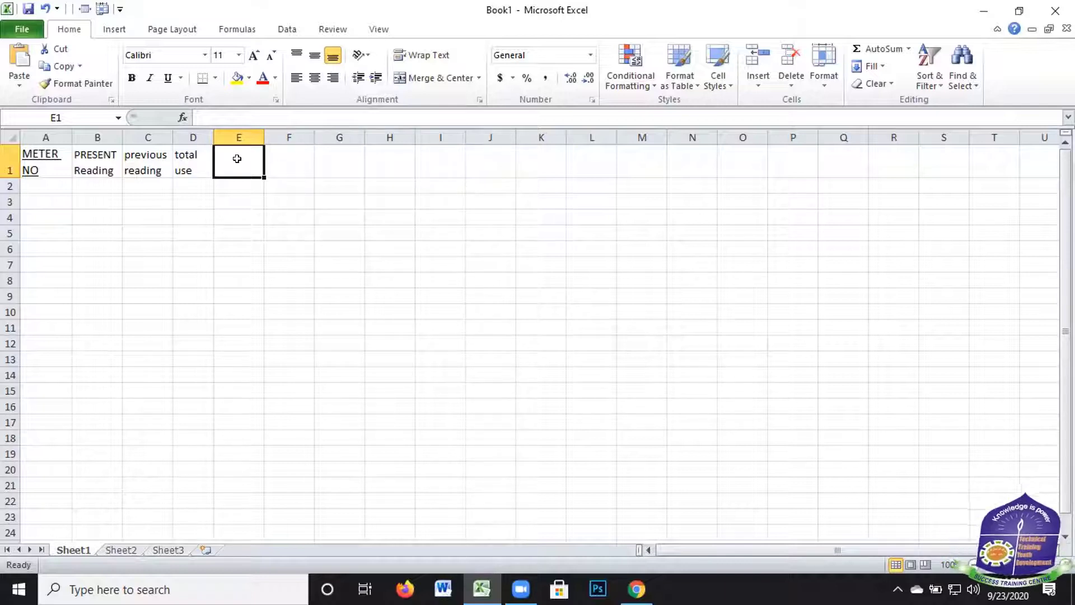
{"action": "type", "text": "pr"}
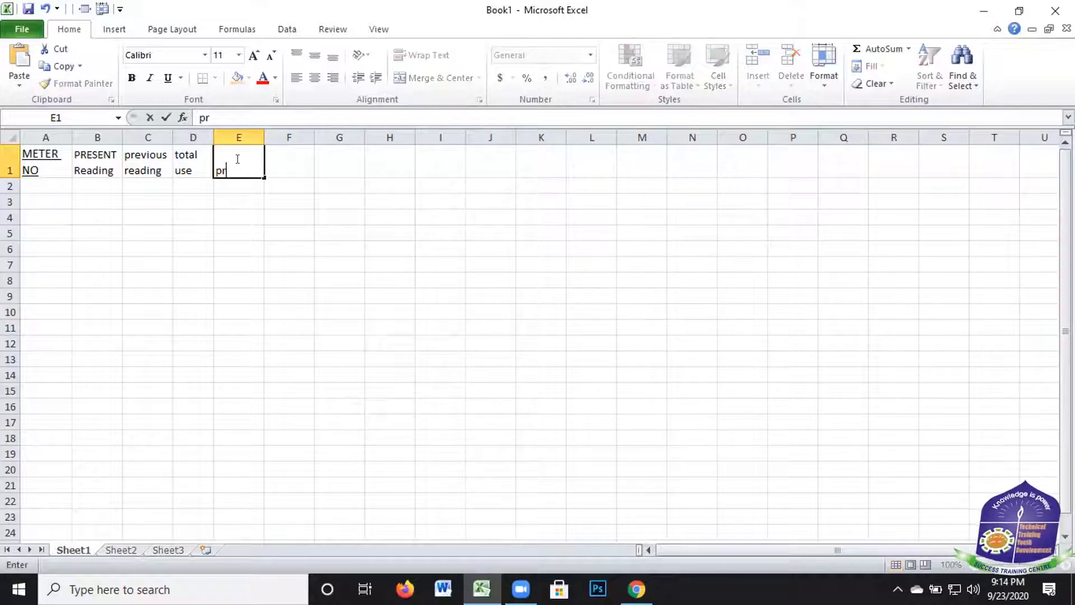
{"action": "type", "text": "in"}
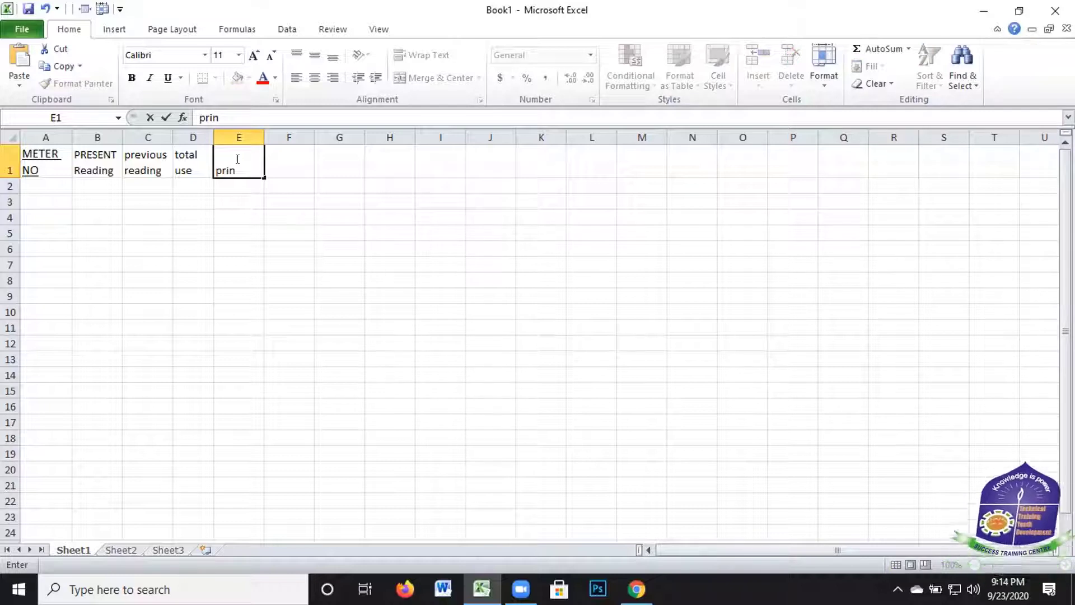
{"action": "type", "text": "cipa"}
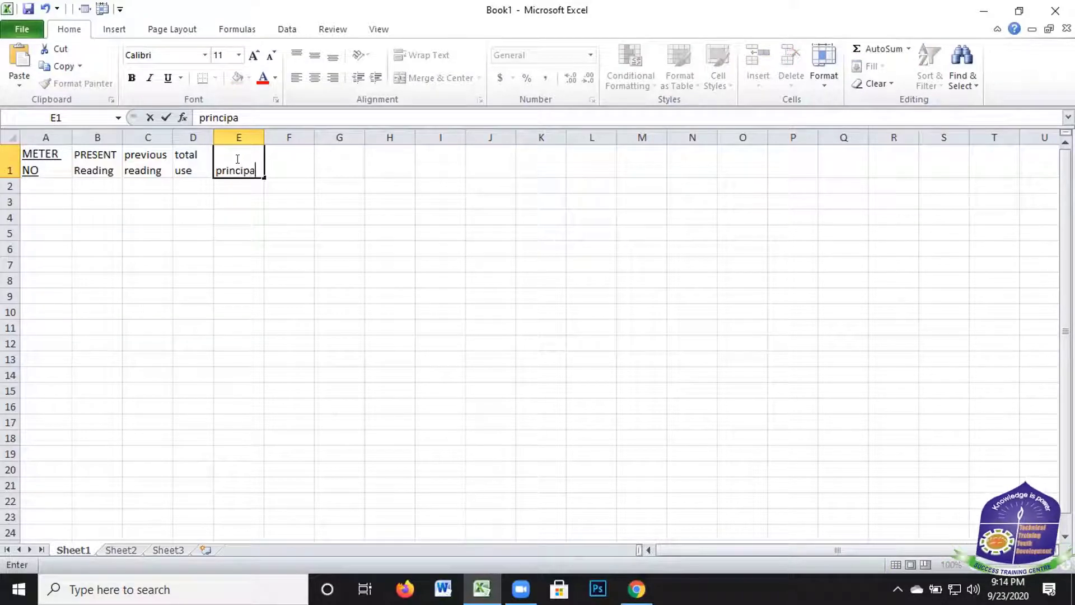
{"action": "type", "text": "l am"}
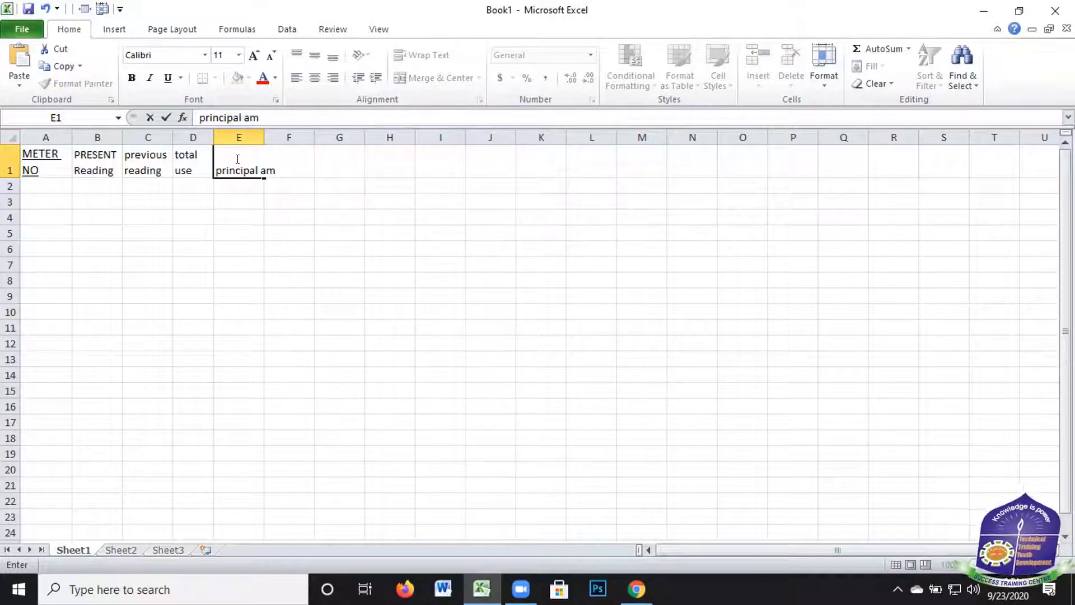
{"action": "type", "text": "ount"}
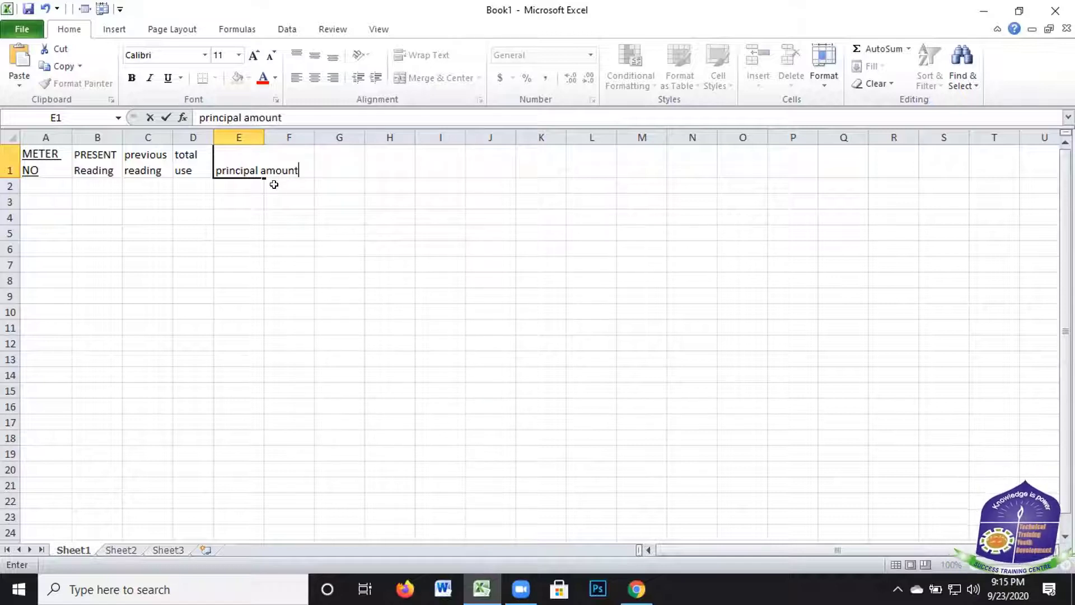
{"action": "key", "text": "Return"}
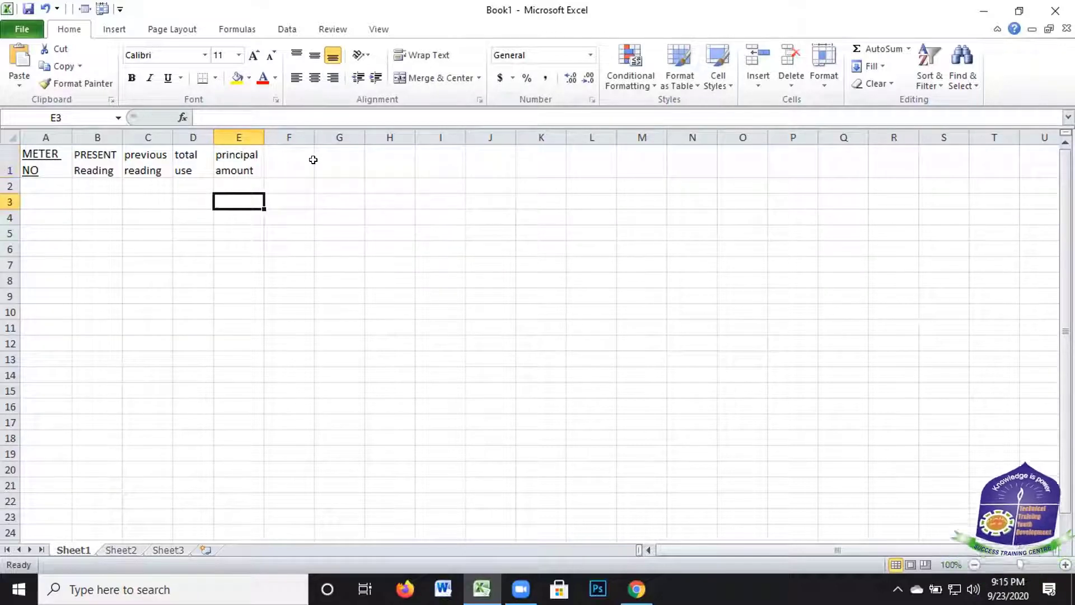
{"action": "left_click", "coordinate": [313, 161]}
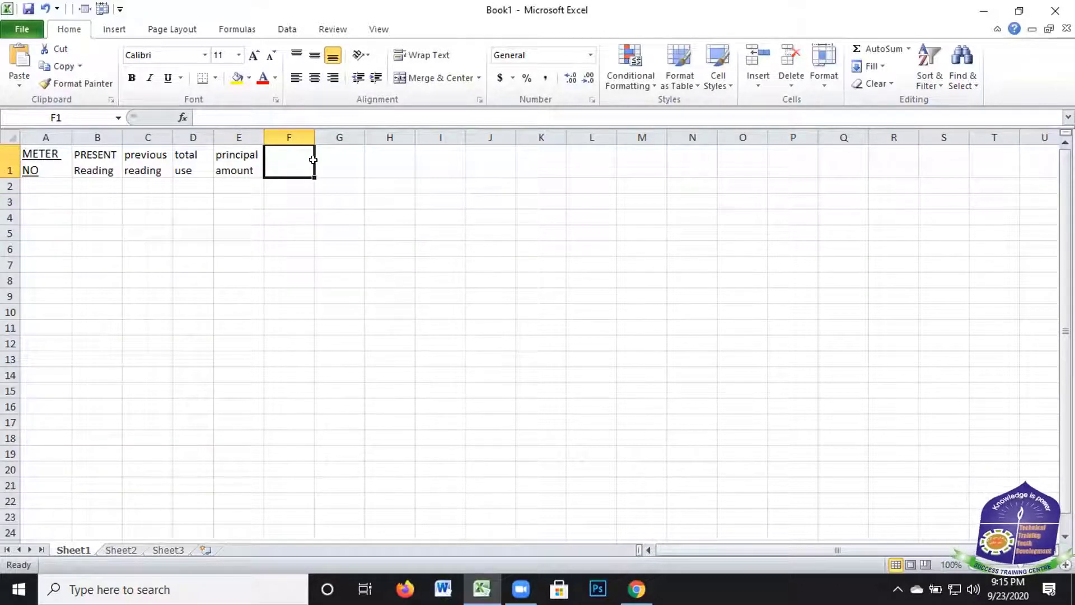
{"action": "type", "text": "vat"}
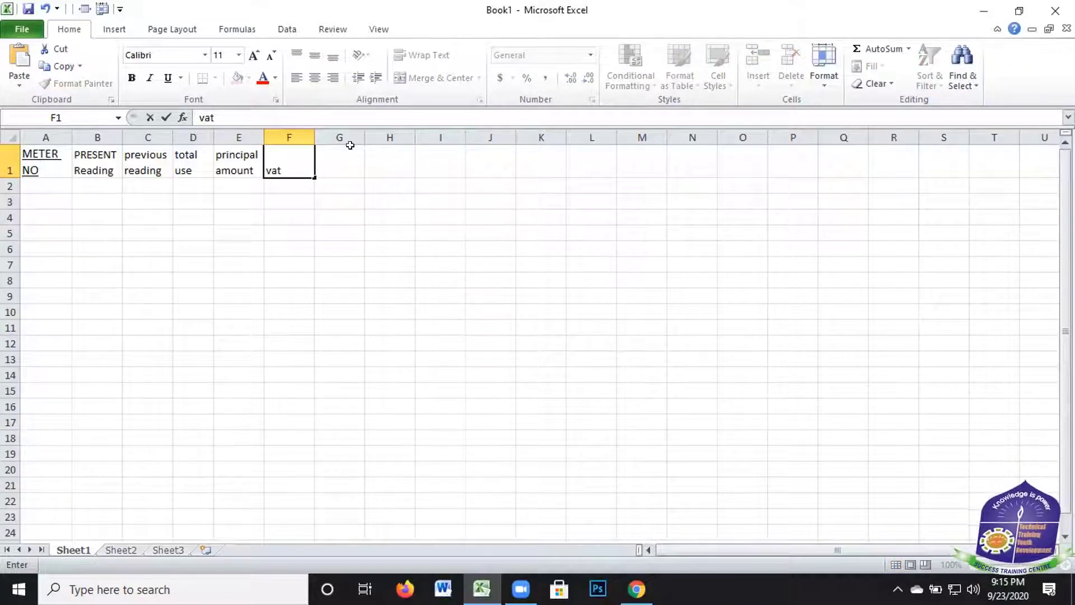
Enter the heading pre due in cell G1 and narrow column G so the heading wraps onto two lines
{"action": "left_click", "coordinate": [347, 160]}
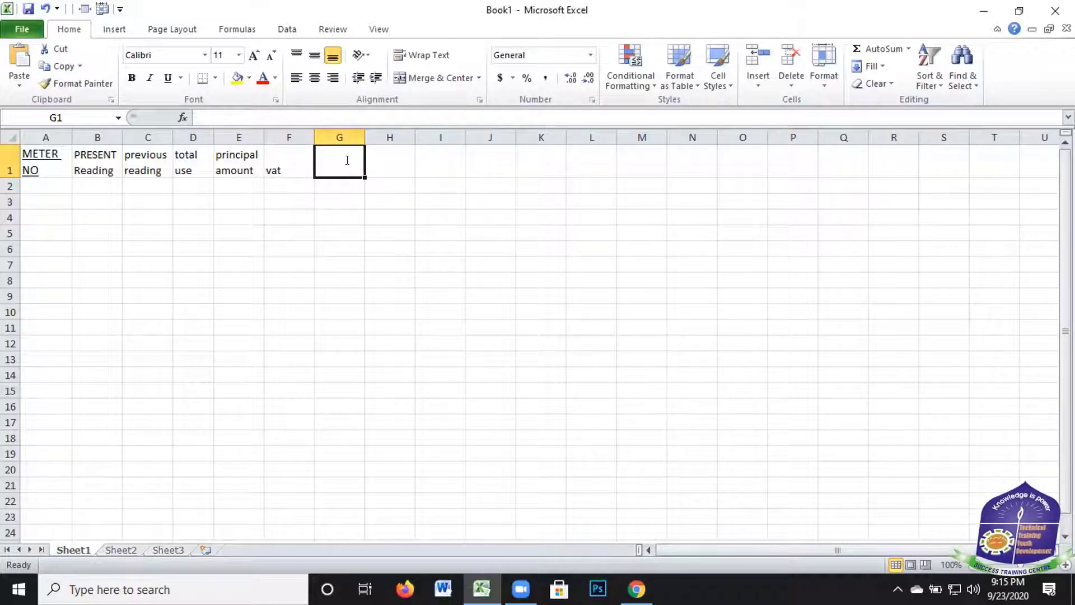
{"action": "type", "text": "pre d"}
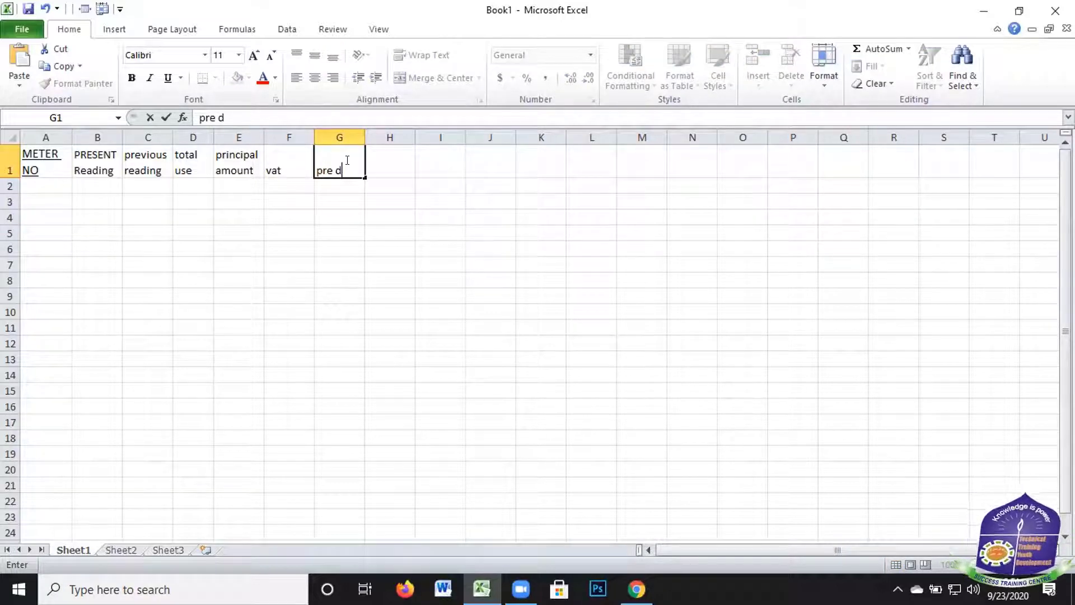
{"action": "type", "text": "uv"}
{"action": "key", "text": "BackSpace"}
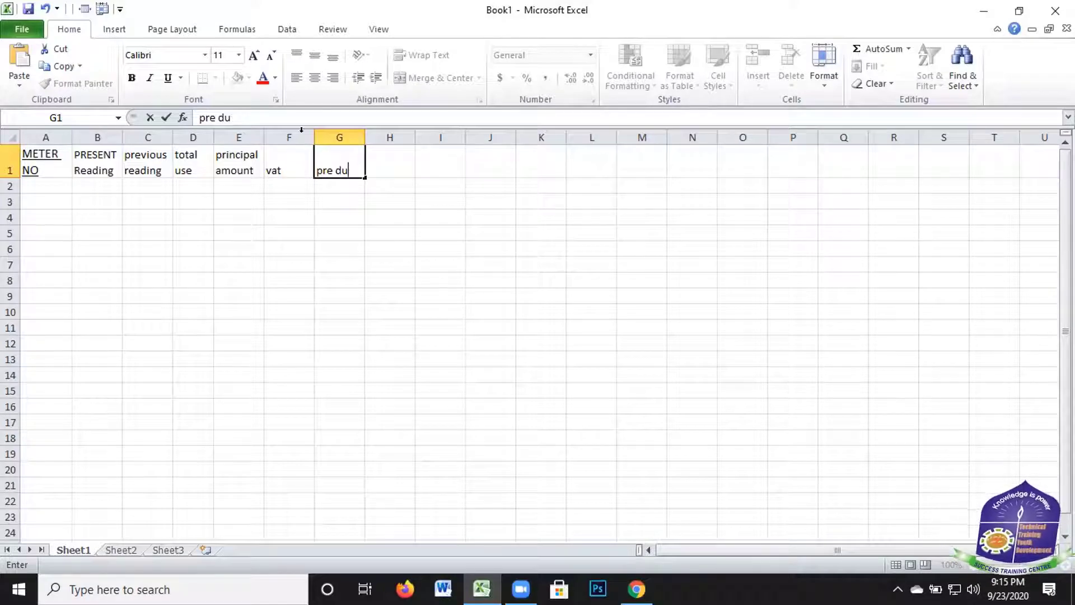
{"action": "type", "text": "e"}
{"action": "left_click", "coordinate": [396, 158]}
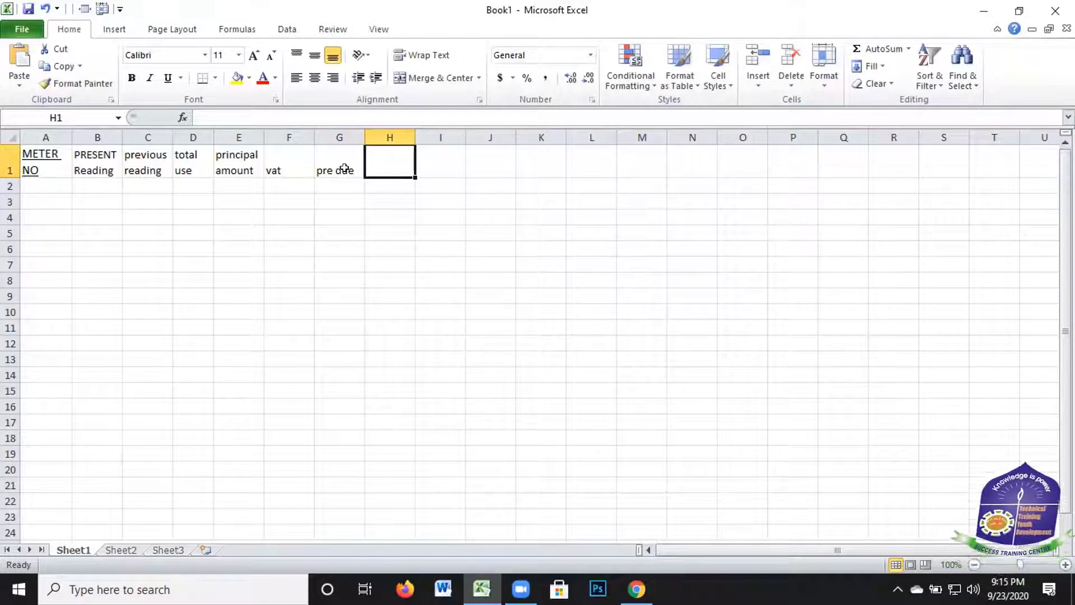
{"action": "left_click", "coordinate": [344, 168]}
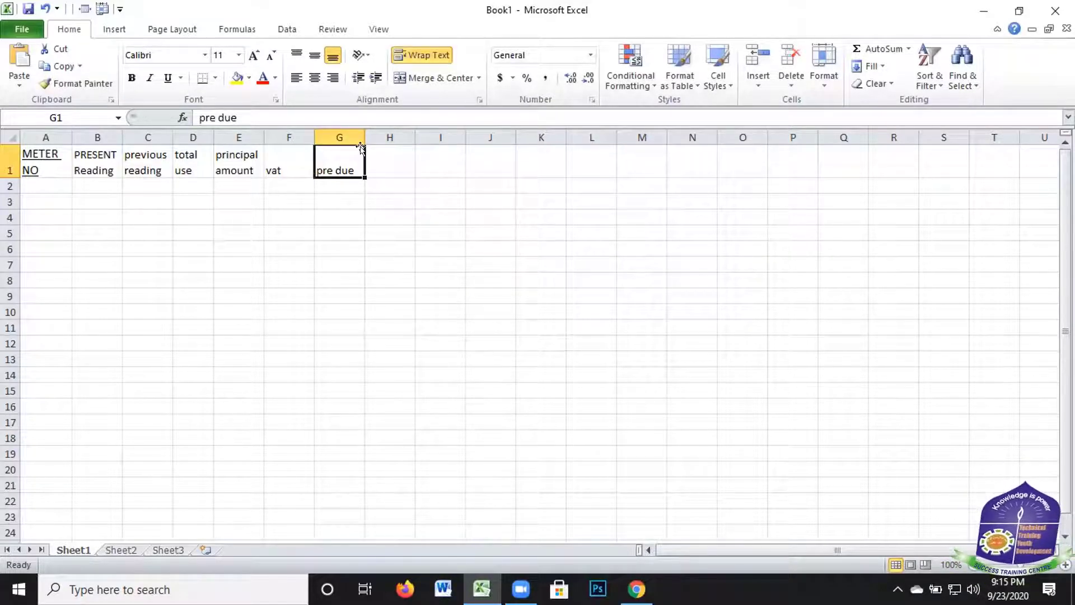
{"action": "left_click_drag", "start_coordinate": [358, 134], "coordinate": [353, 134]}
Enter the heading s.charge in cell H1
{"action": "left_click", "coordinate": [374, 178]}
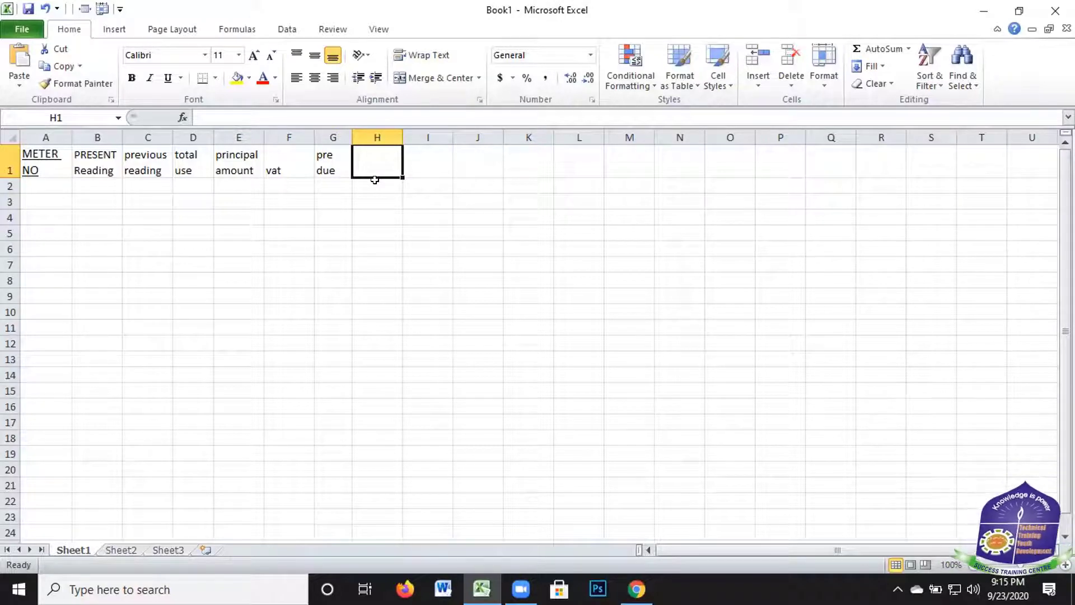
{"action": "type", "text": "s."}
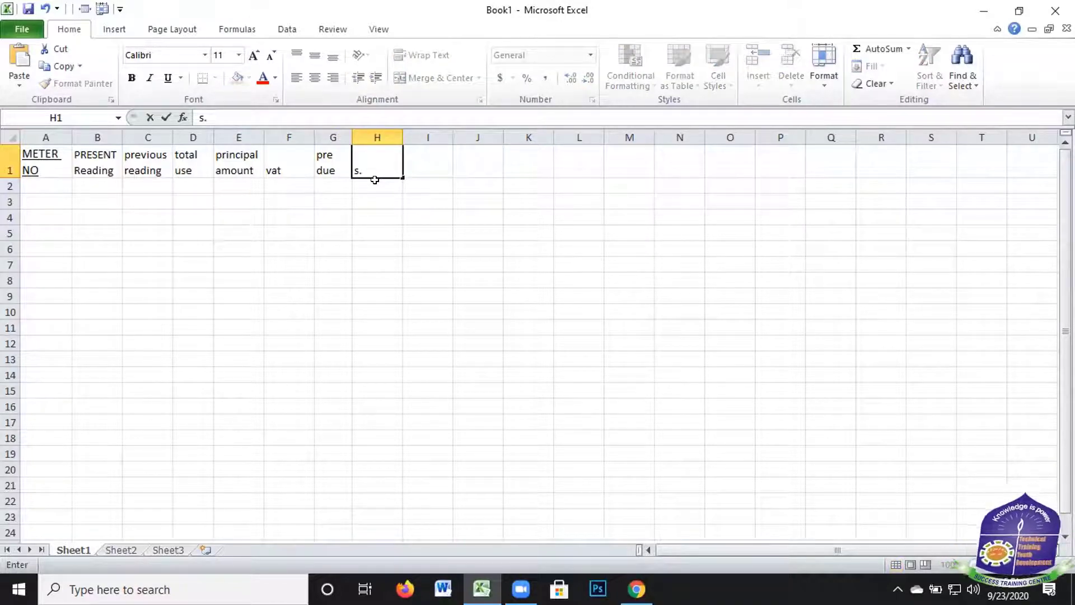
{"action": "type", "text": "char"}
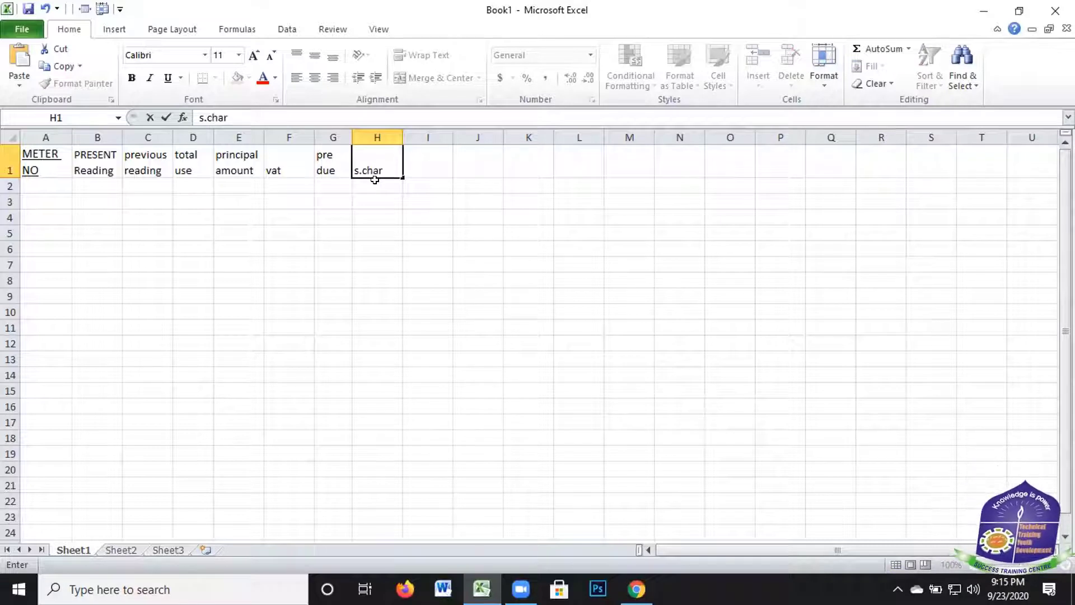
{"action": "type", "text": "ge"}
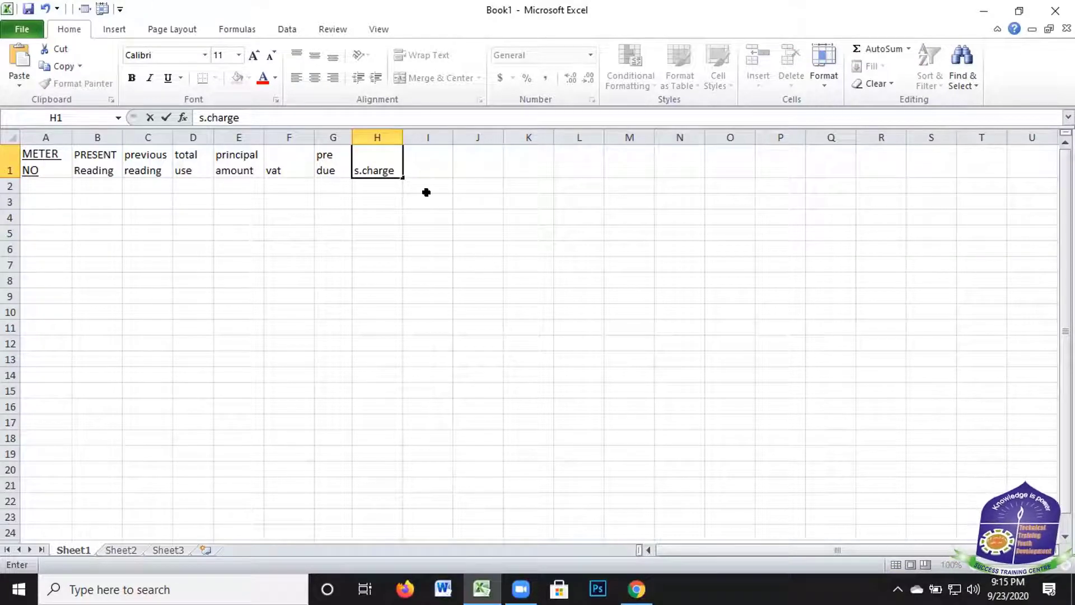
{"action": "key", "text": "Tab"}
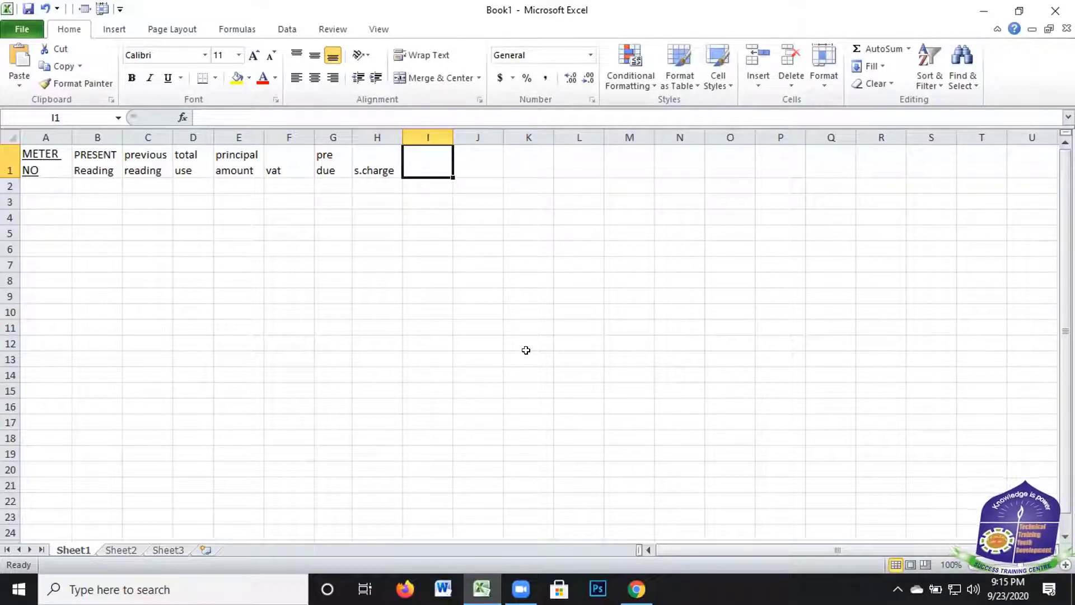
Enter the heading amount paid in cell I1
{"action": "type", "text": "amou"}
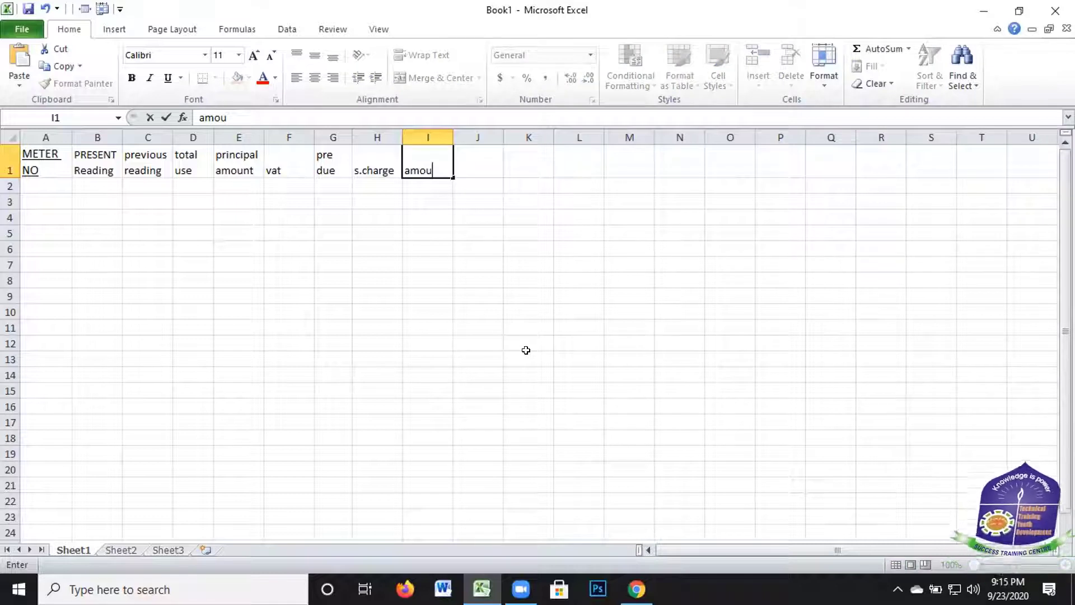
{"action": "type", "text": "nt pa"}
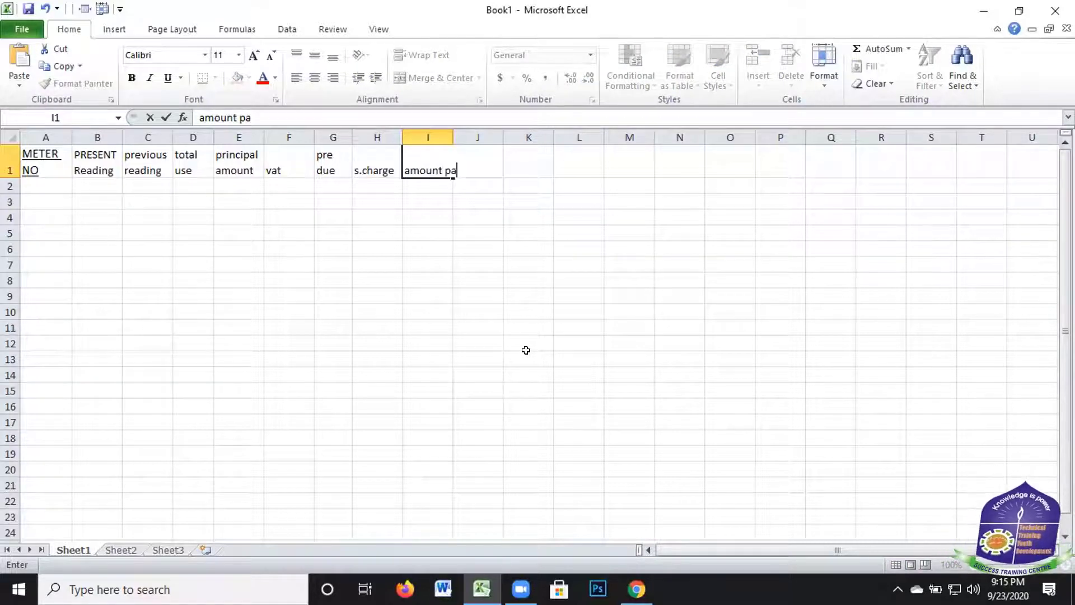
{"action": "type", "text": "id"}
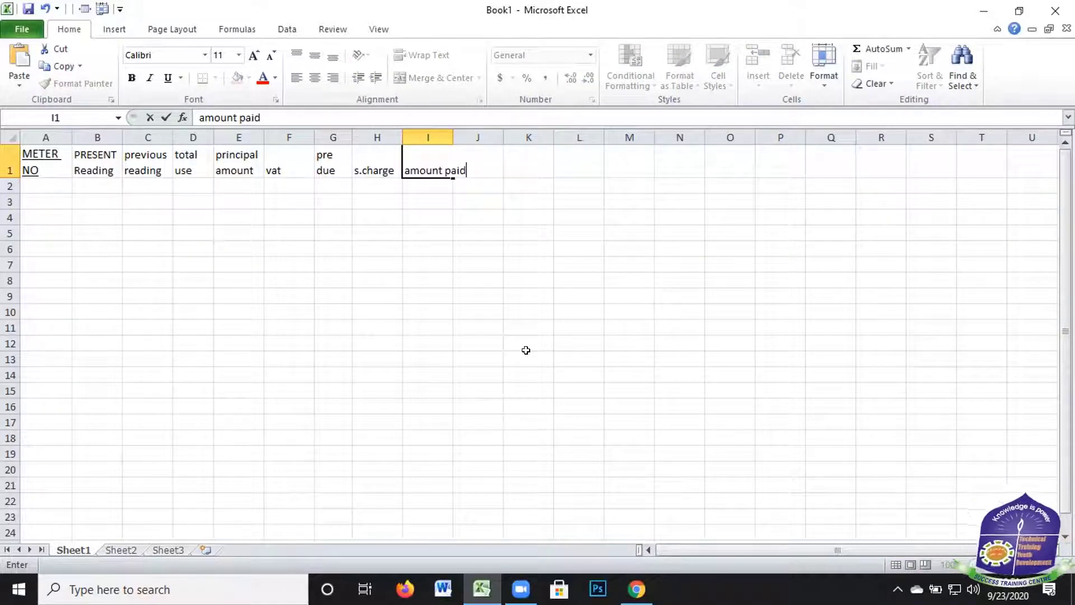
{"action": "key", "text": "Tab"}
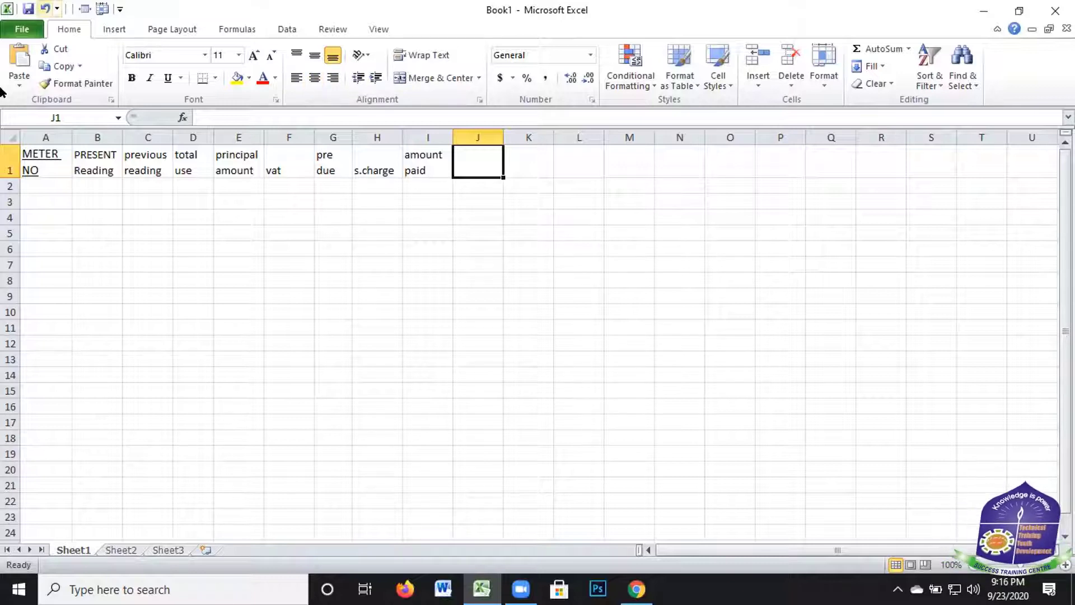
Enter meter numbers 101 and 102 in cells A2 and A3 and fill the series down to 109 in A10
{"action": "left_click", "coordinate": [34, 183]}
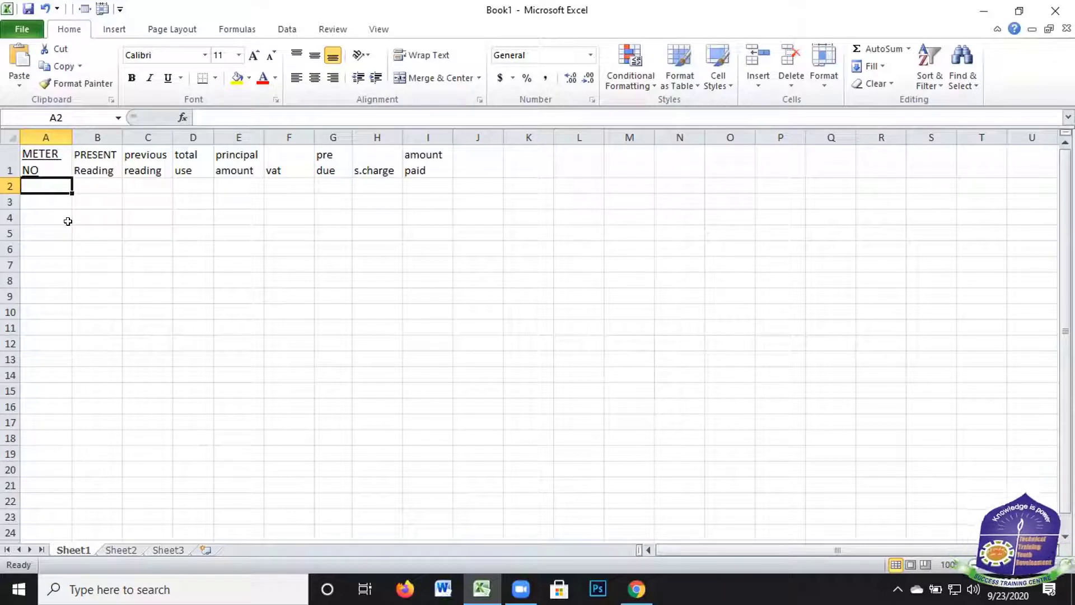
{"action": "type", "text": "101"}
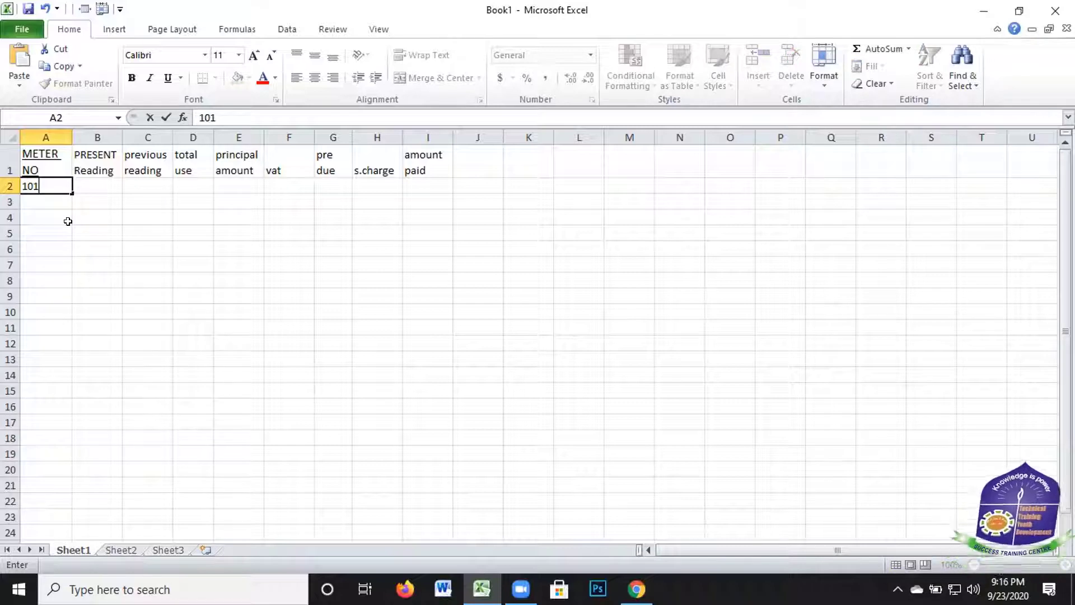
{"action": "key", "text": "Return"}
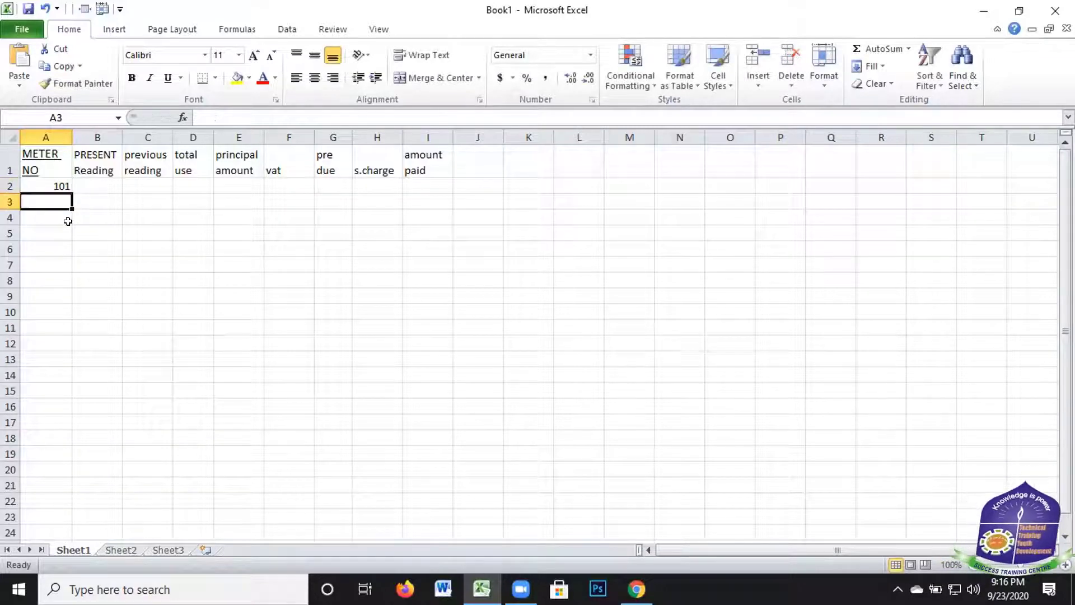
{"action": "type", "text": "102"}
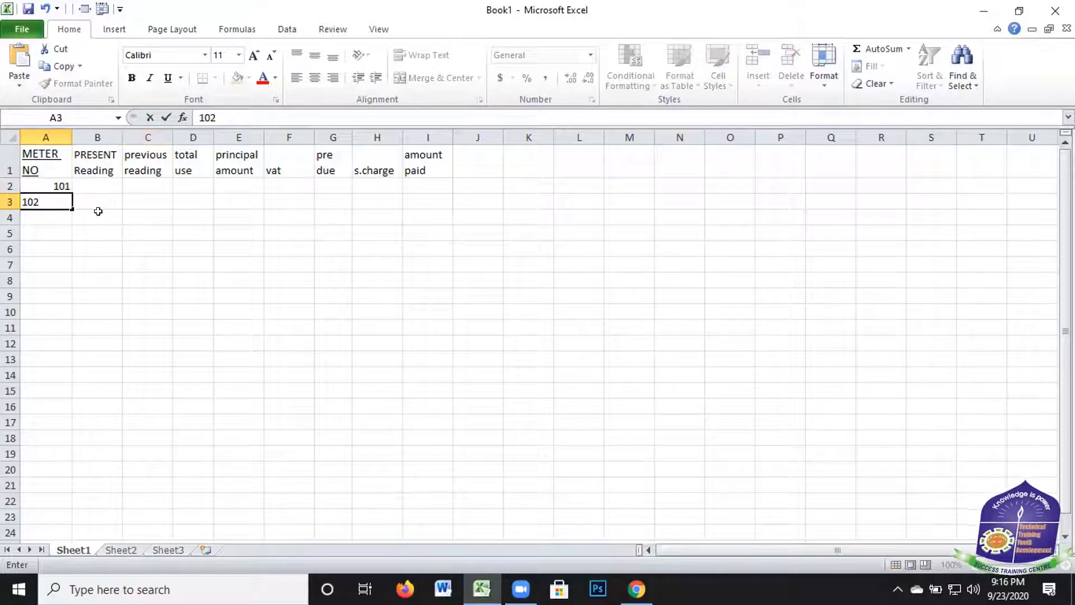
{"action": "left_click", "coordinate": [98, 213]}
{"action": "left_click_drag", "start_coordinate": [35, 182], "coordinate": [69, 206]}
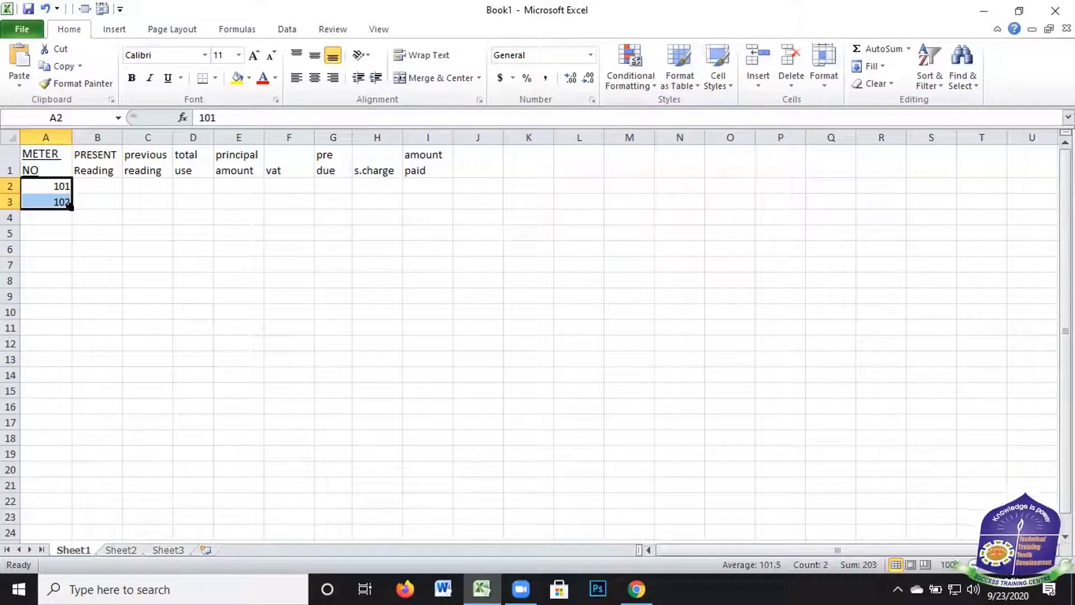
{"action": "left_click_drag", "start_coordinate": [70, 207], "coordinate": [146, 320]}
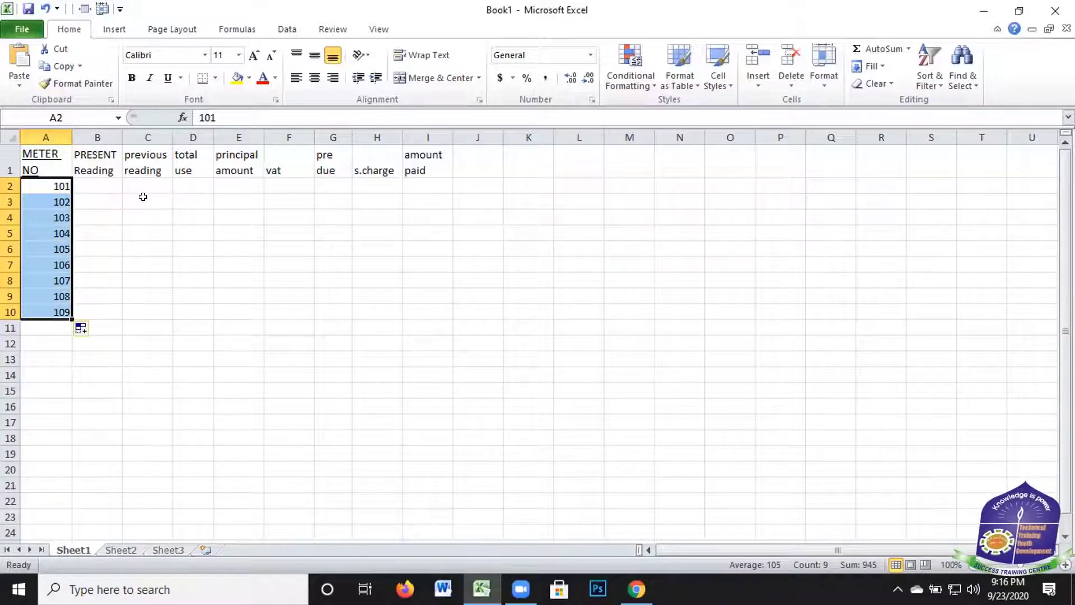
Enter the present readings 1120 for meter 101 in cell B2 and 7150 for meter 102 in cell B3
{"action": "left_click", "coordinate": [117, 187]}
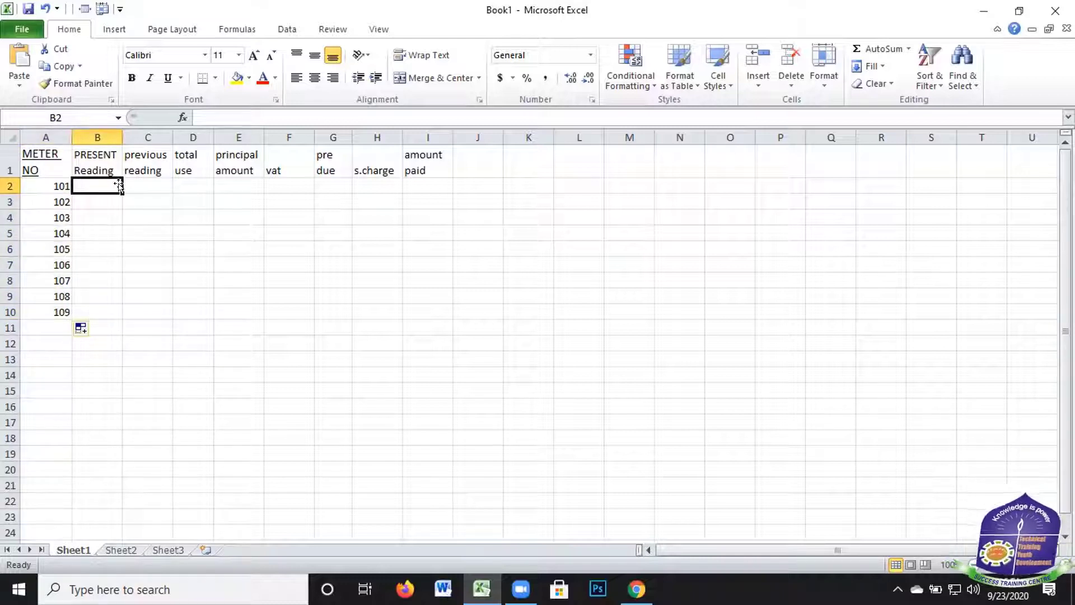
{"action": "left_click", "coordinate": [77, 83]}
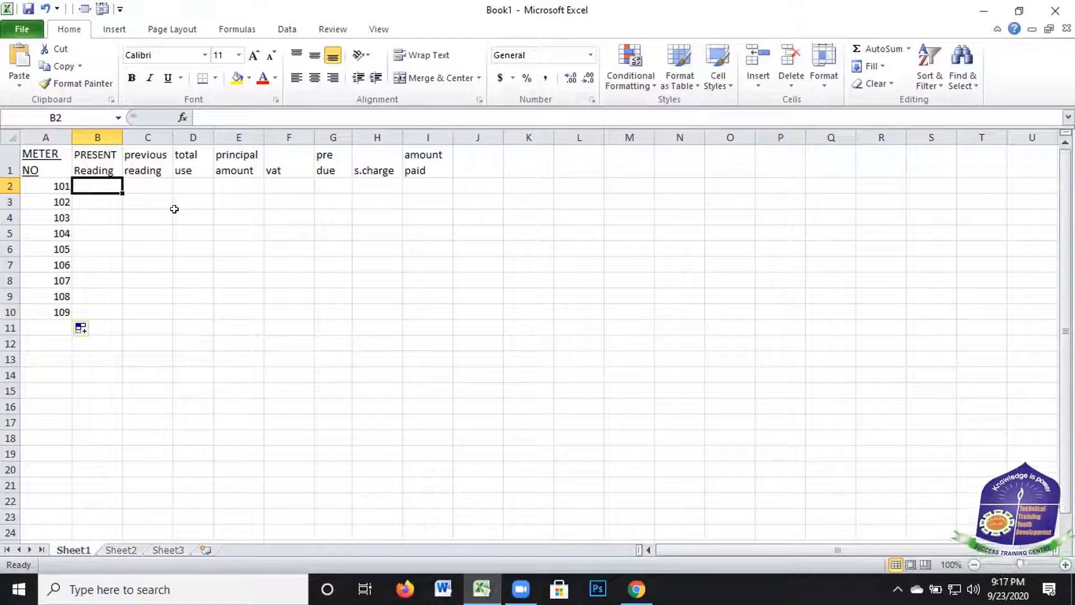
{"action": "type", "text": "112"}
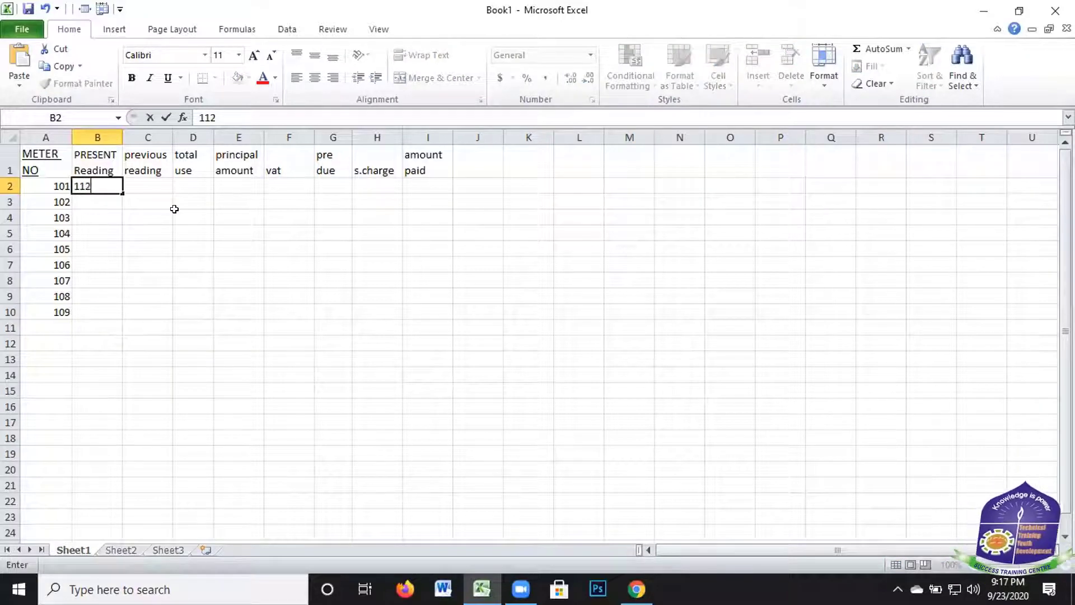
{"action": "type", "text": "0"}
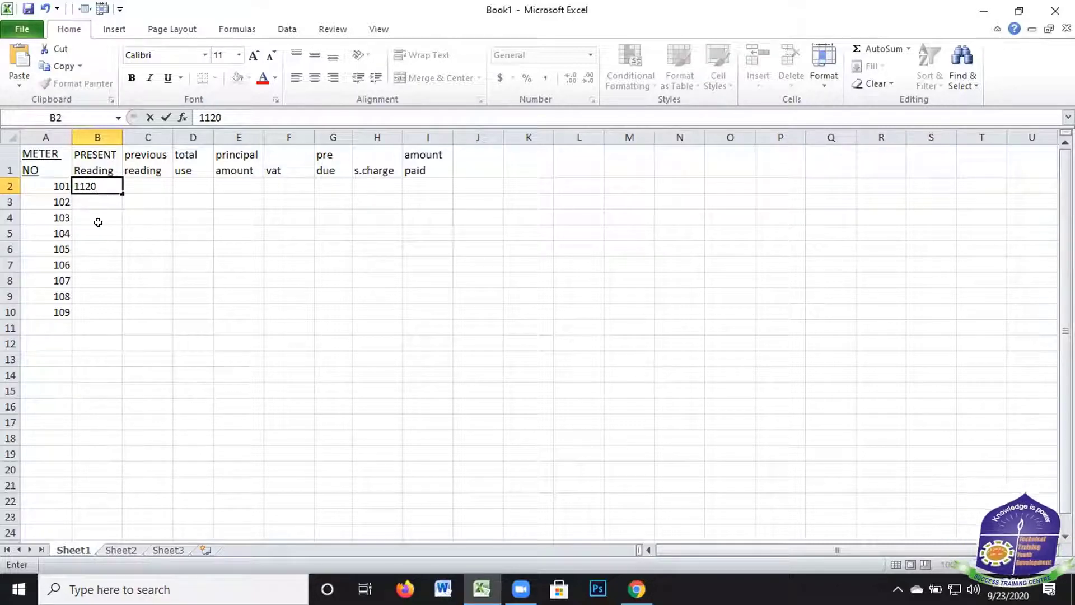
{"action": "key", "text": "Return"}
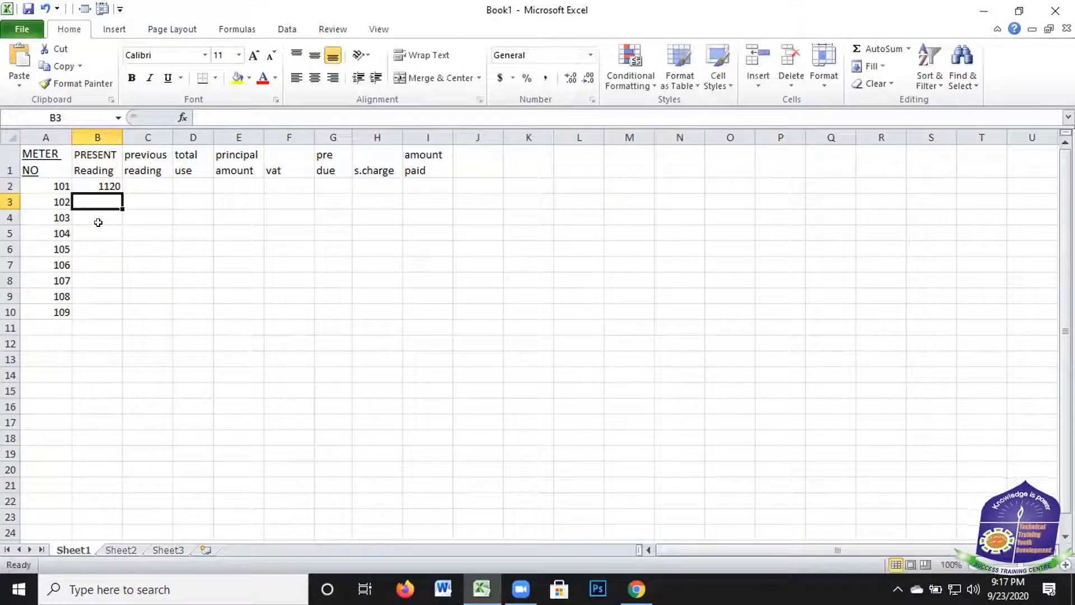
{"action": "type", "text": "71"}
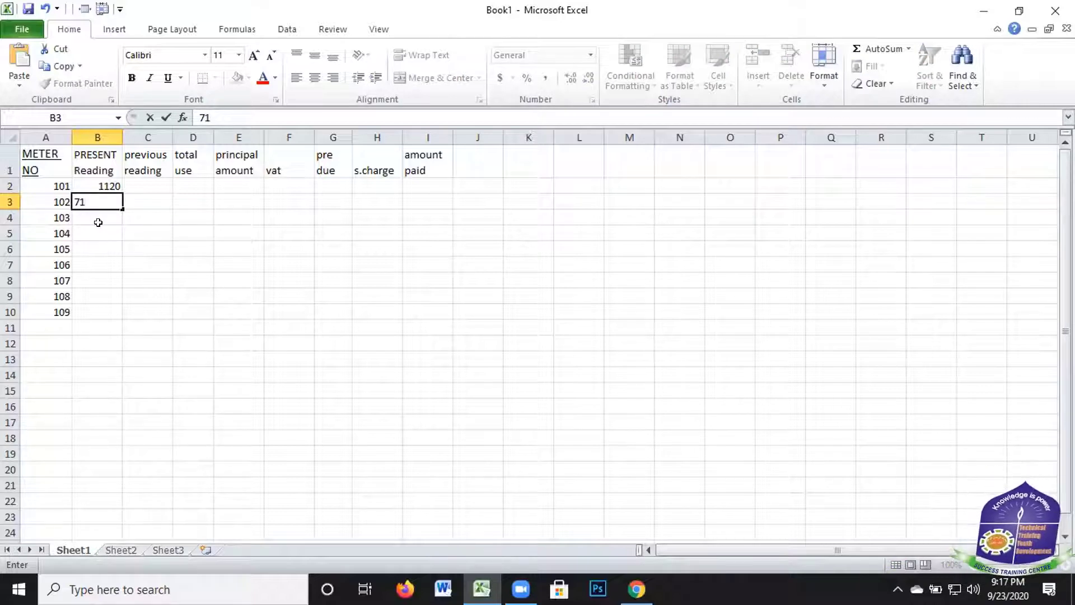
{"action": "type", "text": "50"}
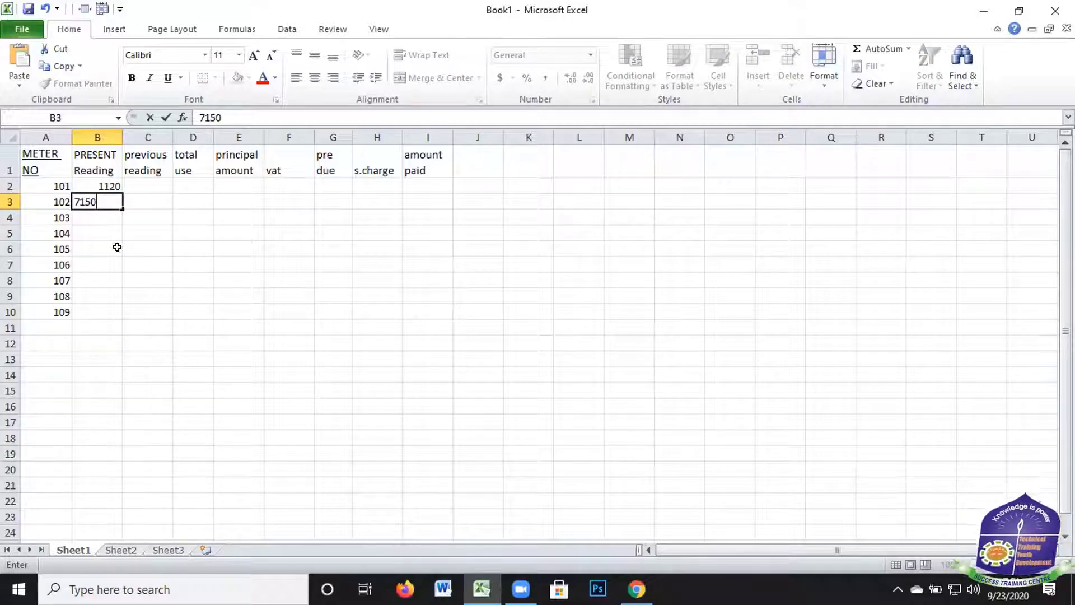
{"action": "key", "text": "Return"}
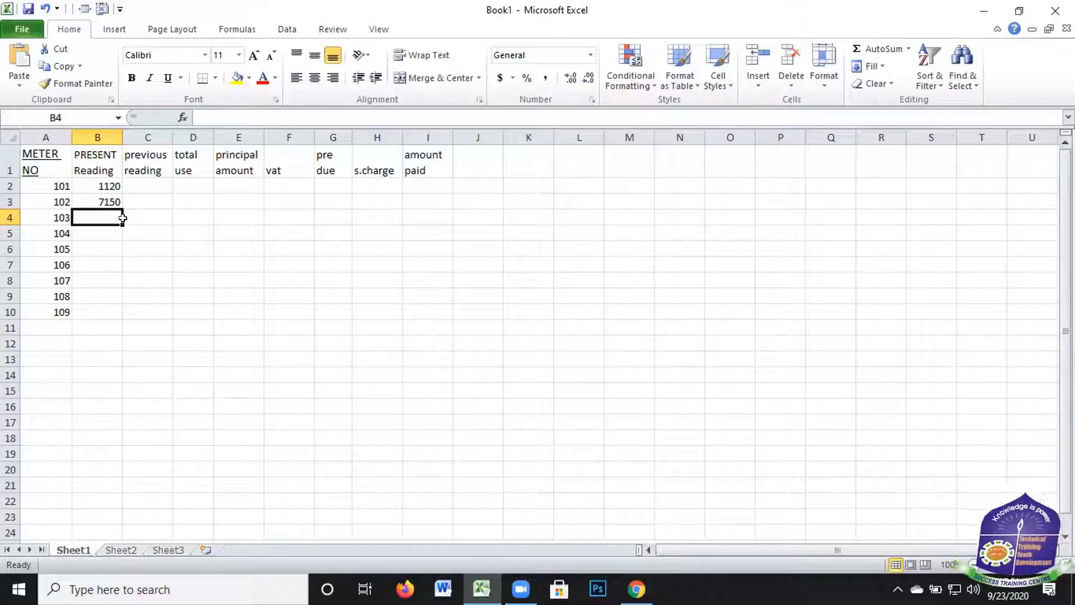
Enter the present readings 2000, 8444 and 1026 for meters 103 to 105 in cells B4 to B6
{"action": "type", "text": "2000"}
{"action": "key", "text": "Return"}
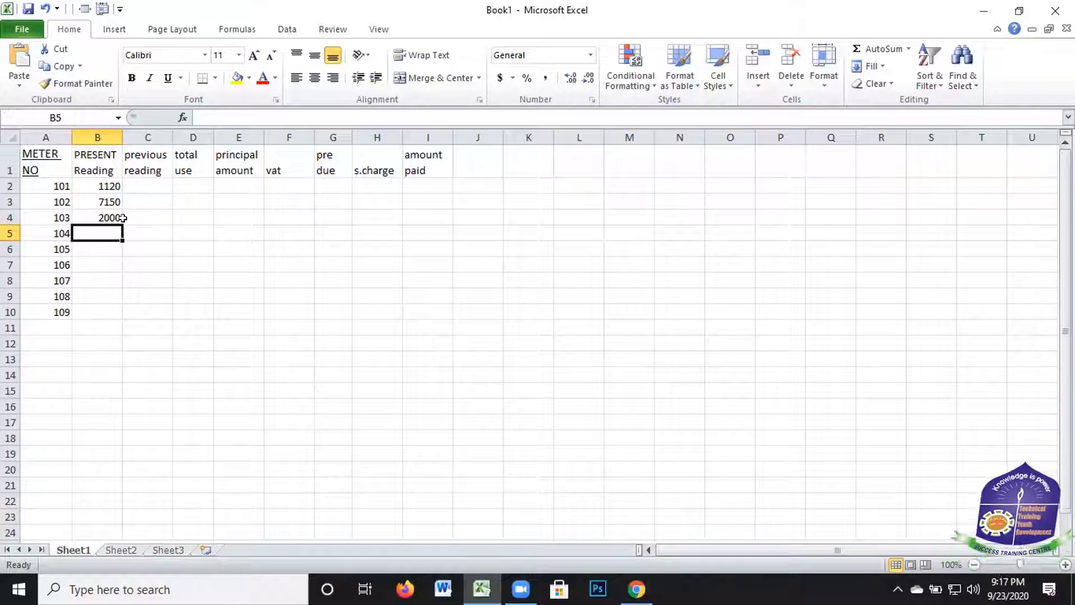
{"action": "type", "text": "8"}
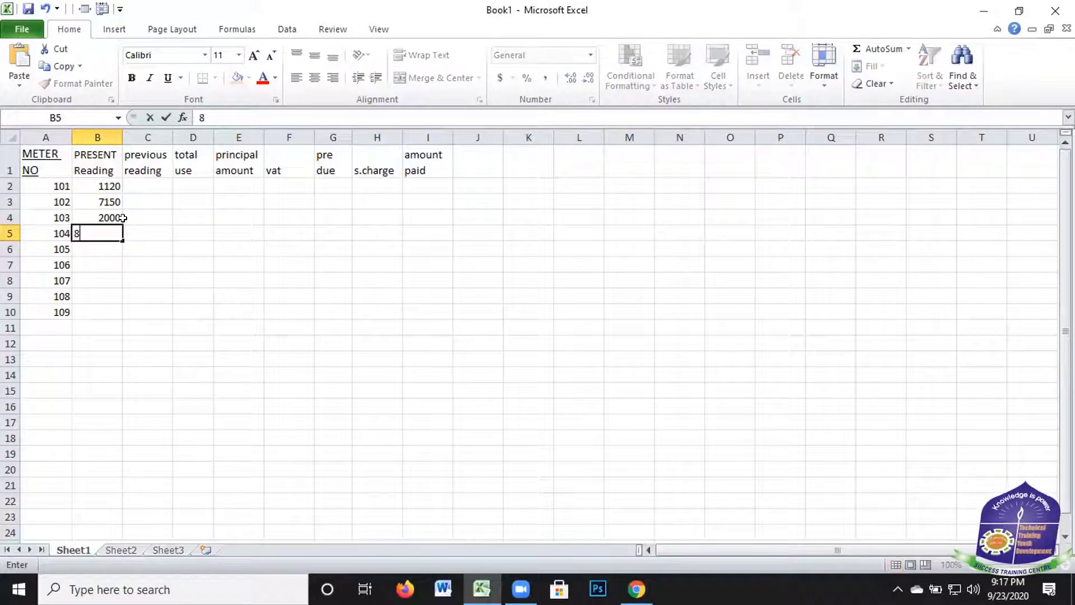
{"action": "type", "text": "444"}
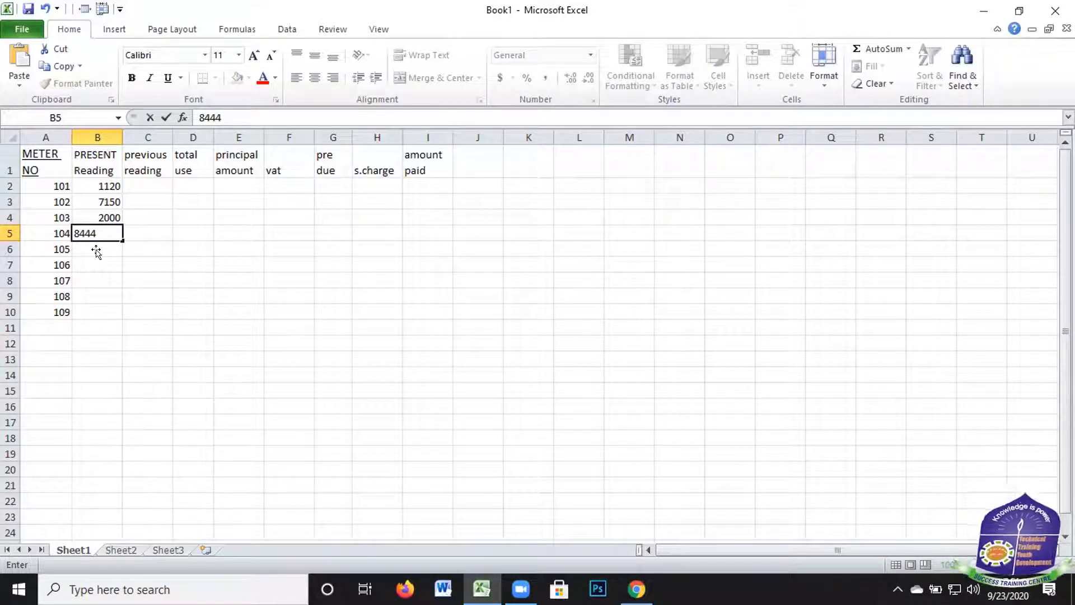
{"action": "left_click", "coordinate": [96, 252]}
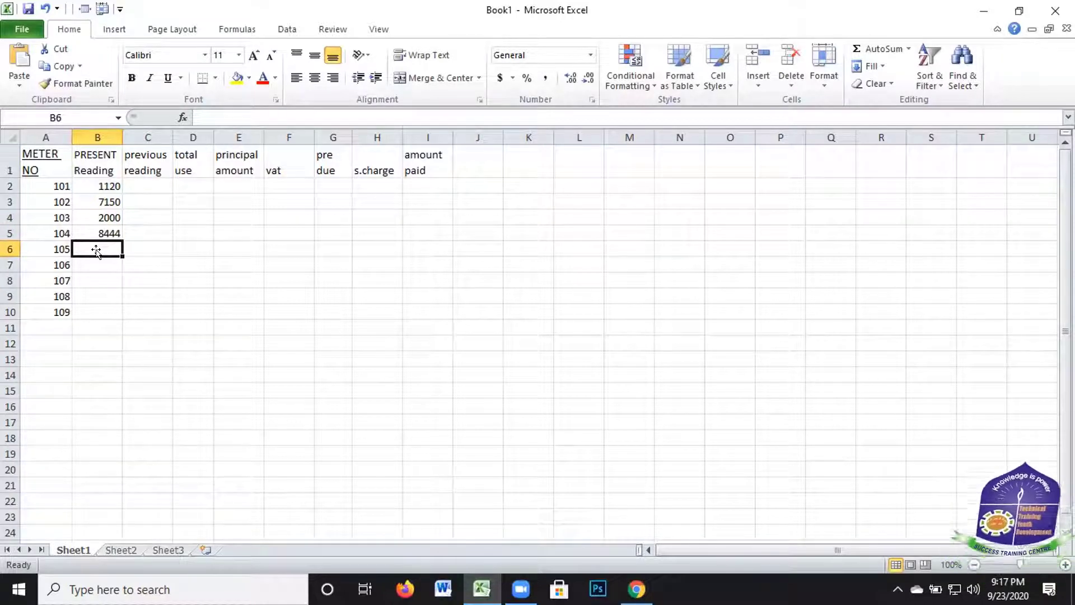
{"action": "type", "text": "1"}
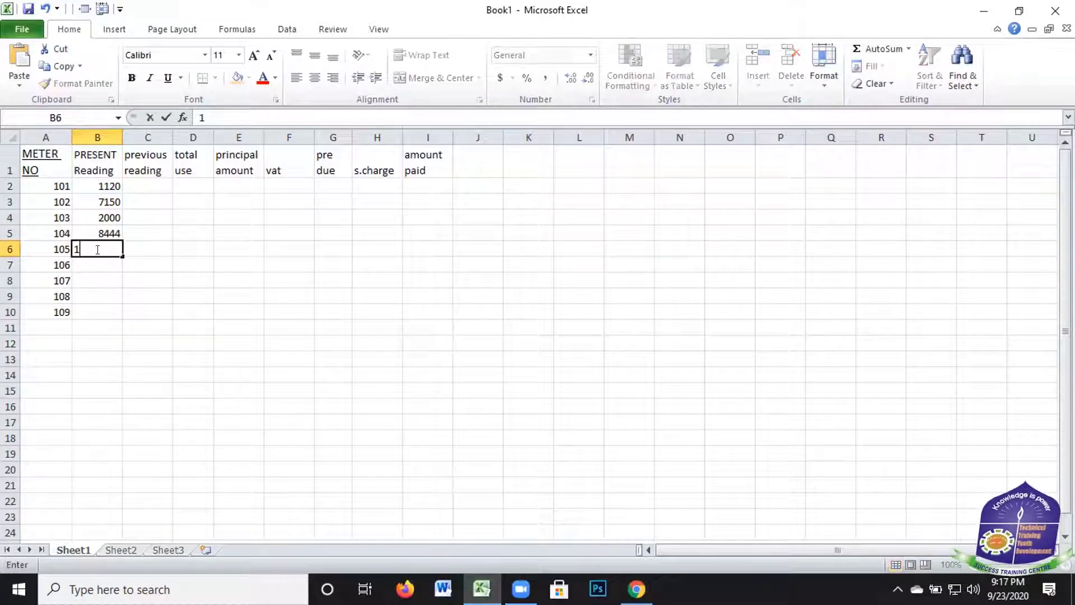
{"action": "type", "text": "026"}
{"action": "left_click", "coordinate": [104, 262]}
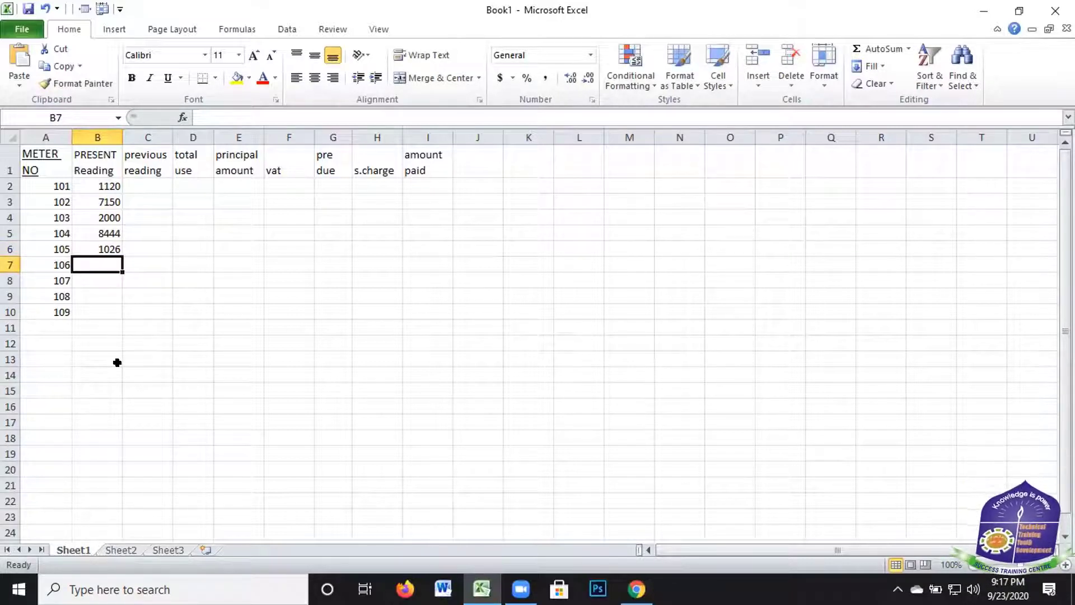
Enter the present readings 4185, 5274 and 4521 for meters 106 to 108 in cells B7 to B9
{"action": "type", "text": "4"}
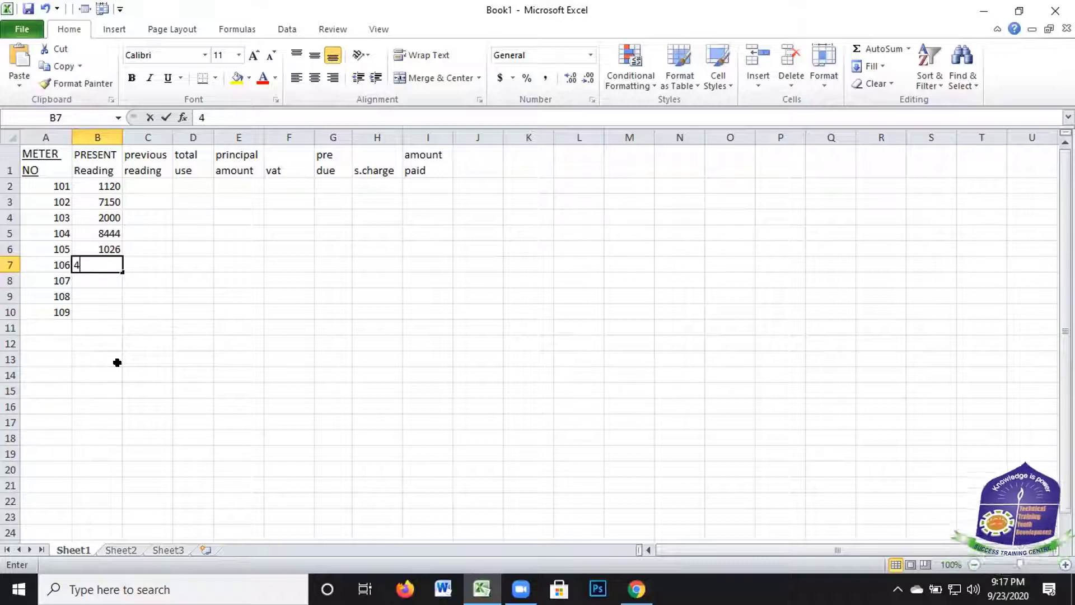
{"action": "type", "text": "185"}
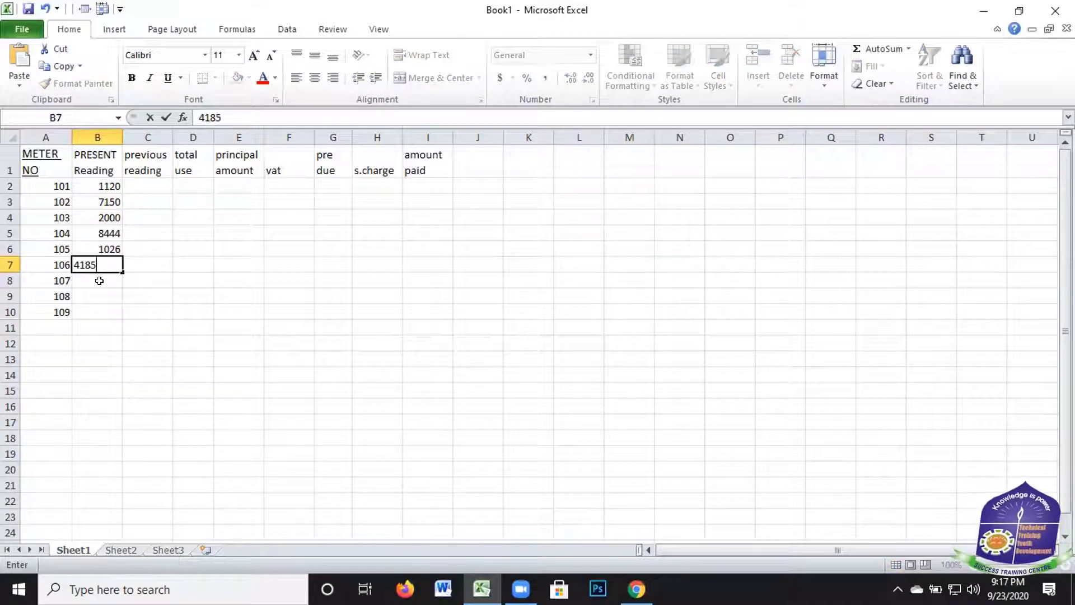
{"action": "key", "text": "Return"}
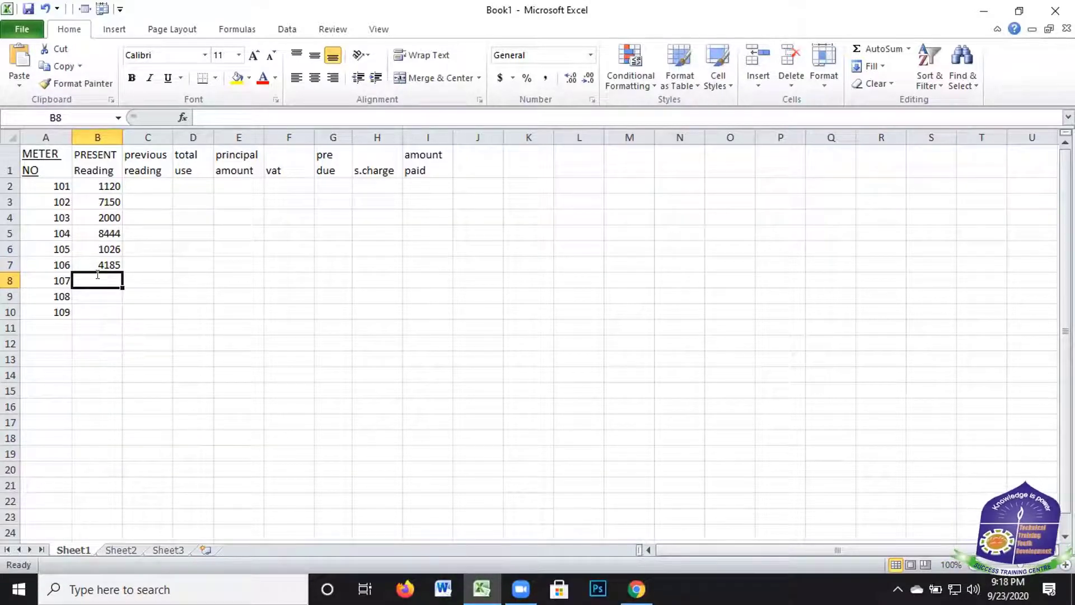
{"action": "type", "text": "5274"}
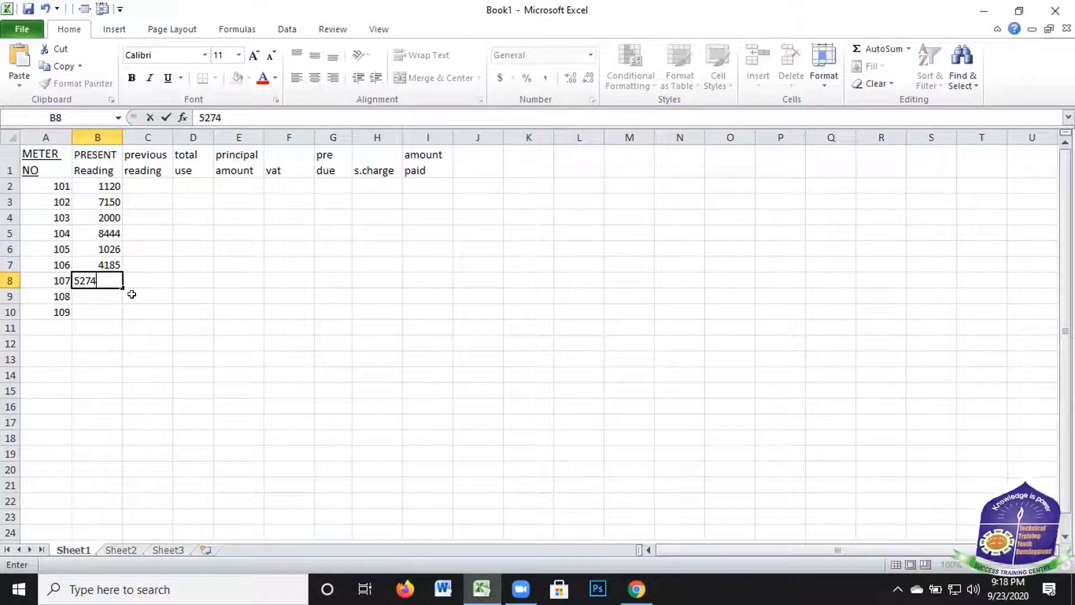
{"action": "key", "text": "Return"}
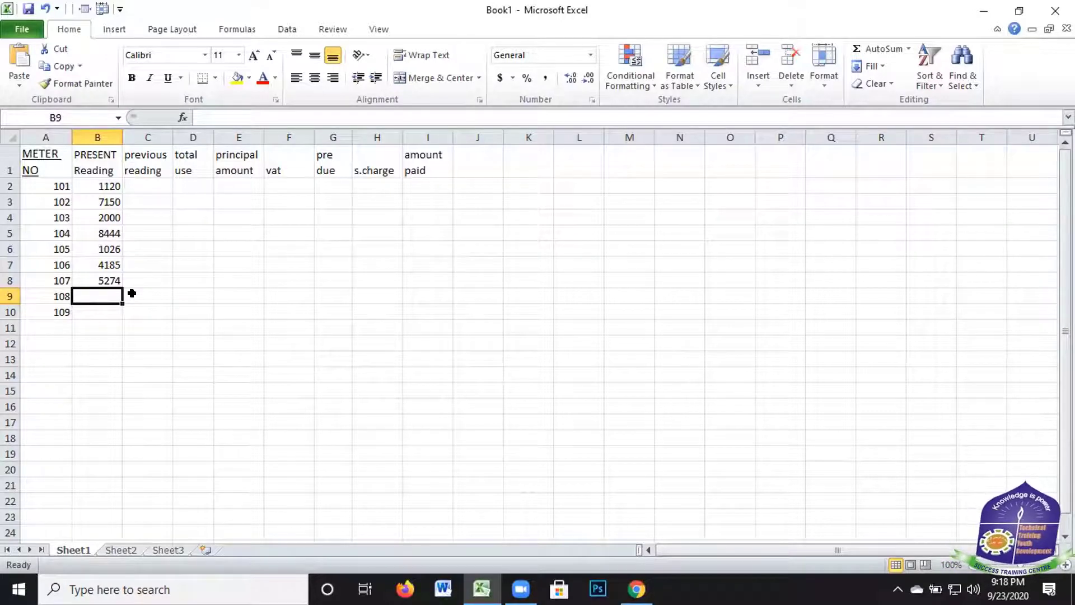
{"action": "type", "text": "4"}
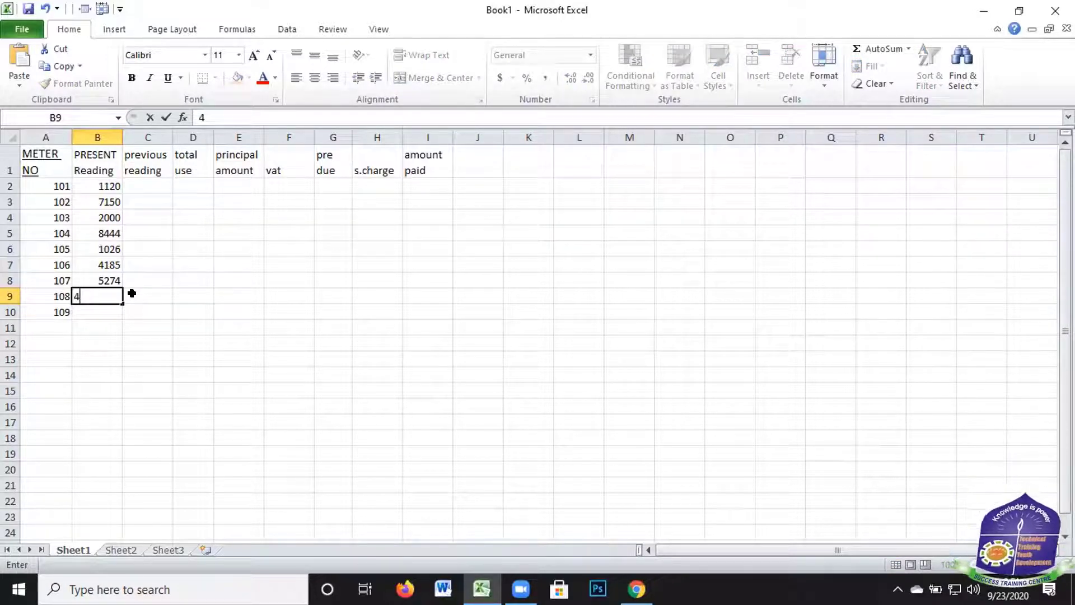
{"action": "type", "text": "521"}
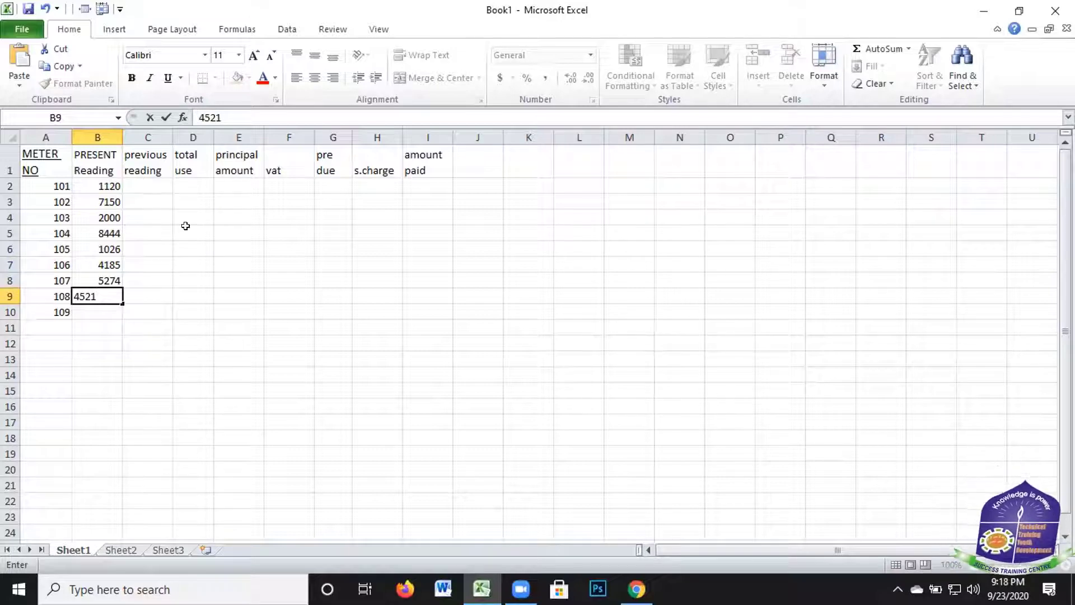
Enter the previous readings 1000 for meter 101 in cell C2 and 6996 for meter 102 in cell C3
{"action": "left_click", "coordinate": [148, 186]}
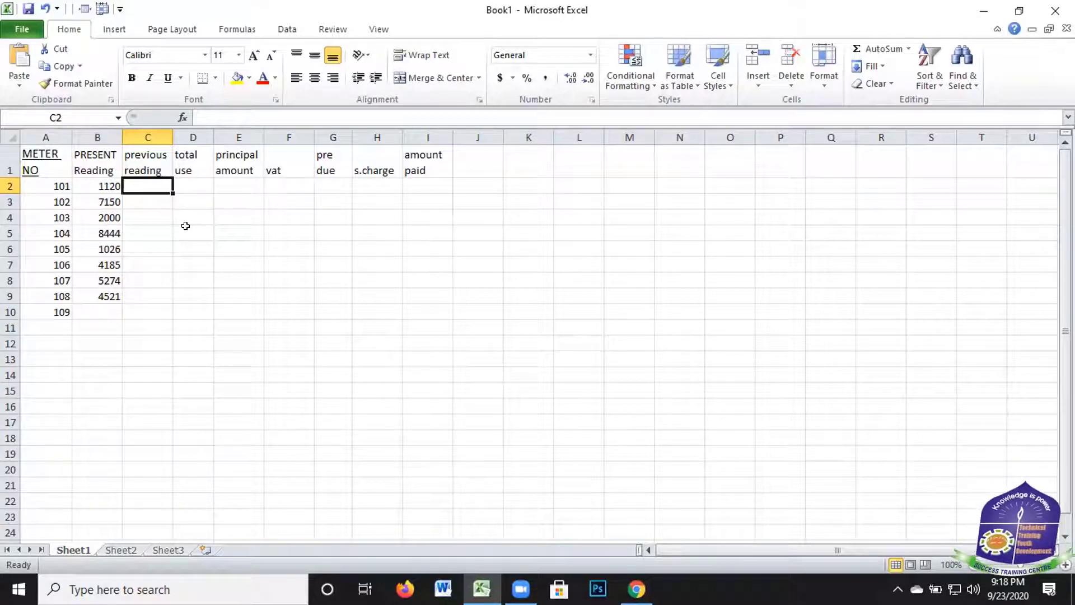
{"action": "type", "text": "1000"}
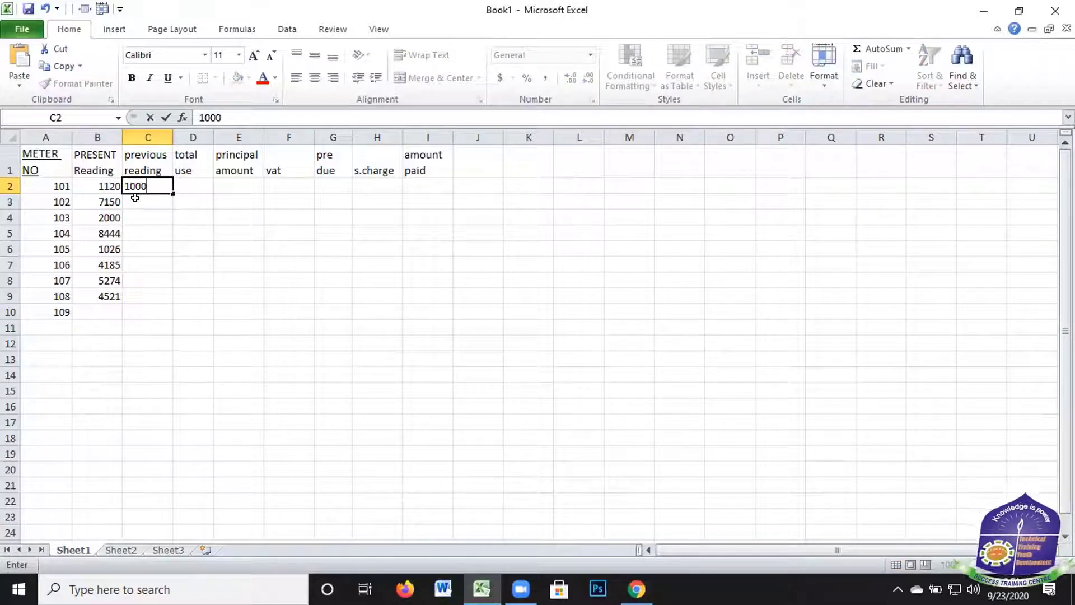
{"action": "key", "text": "Return"}
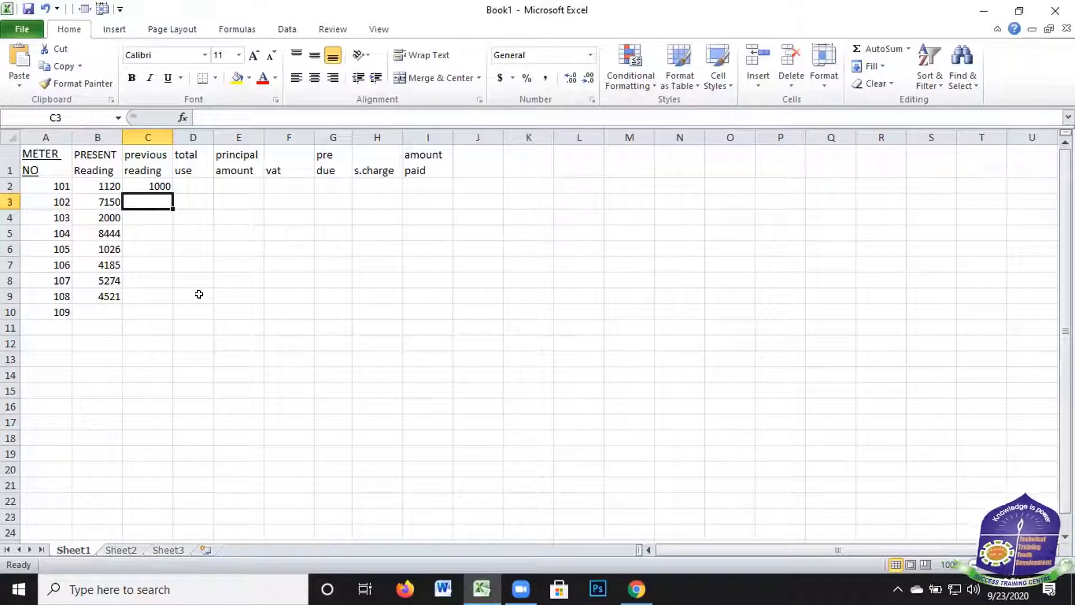
{"action": "type", "text": "699"}
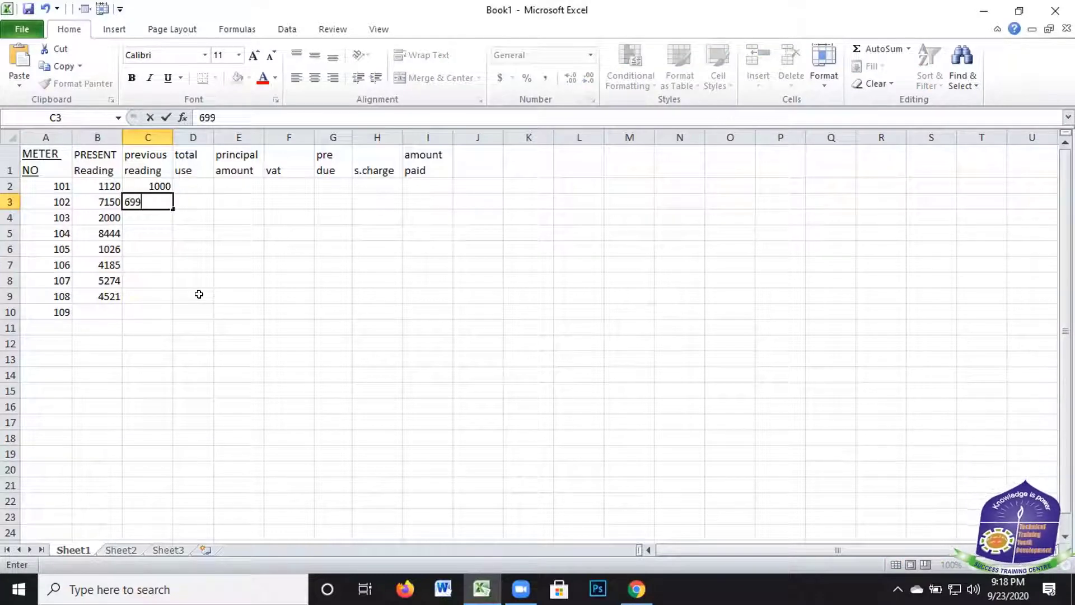
{"action": "type", "text": "6"}
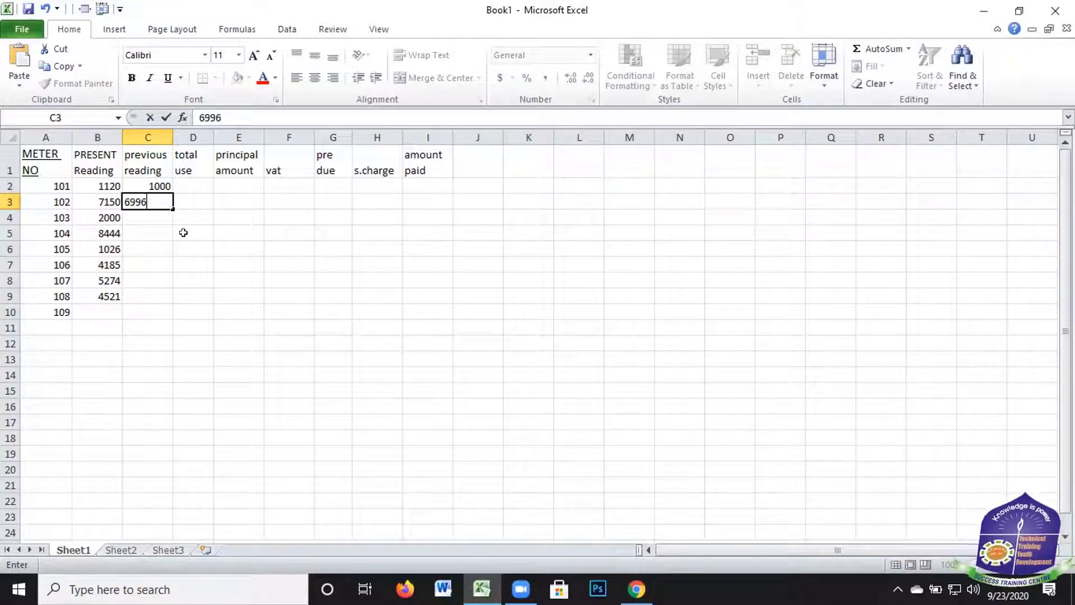
Enter the previous readings 1125 for meter 103 in cell C4 and 8222 for meter 104 in cell C5
{"action": "left_click", "coordinate": [145, 219]}
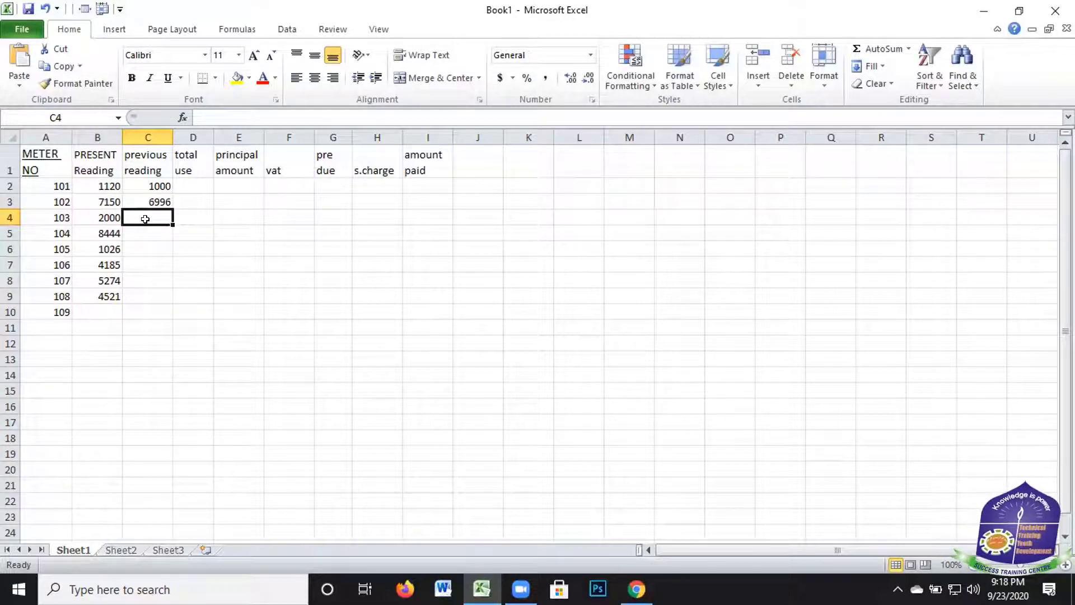
{"action": "type", "text": "1"}
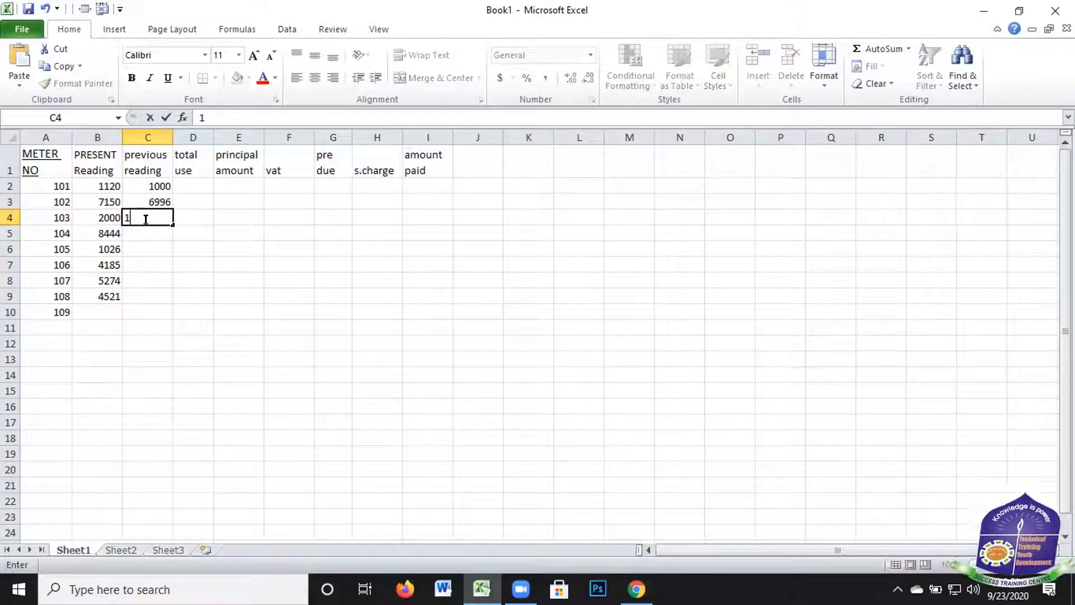
{"action": "type", "text": "125"}
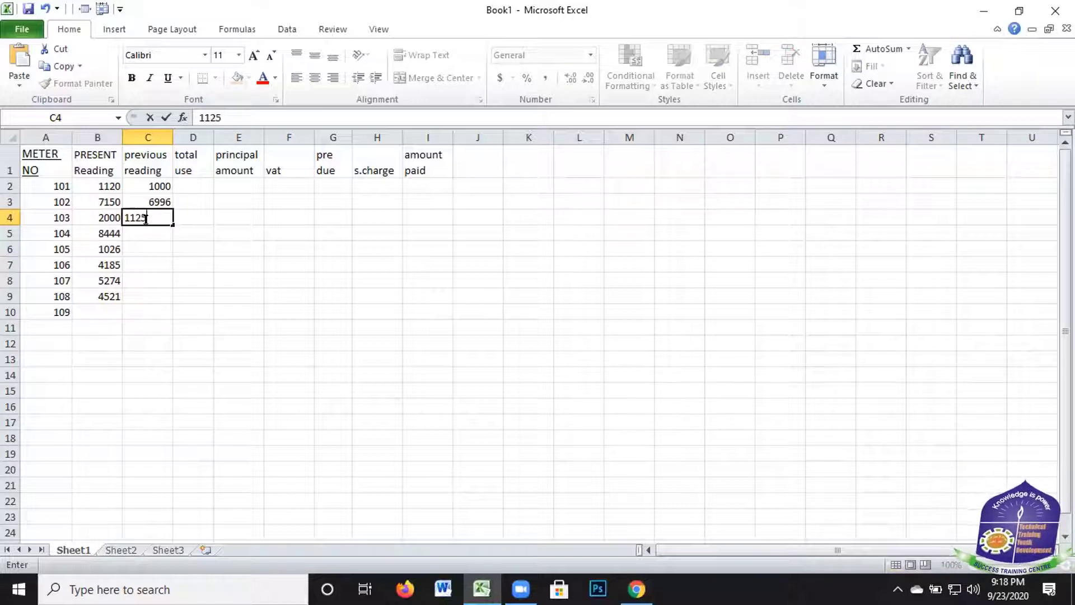
{"action": "key", "text": "Return"}
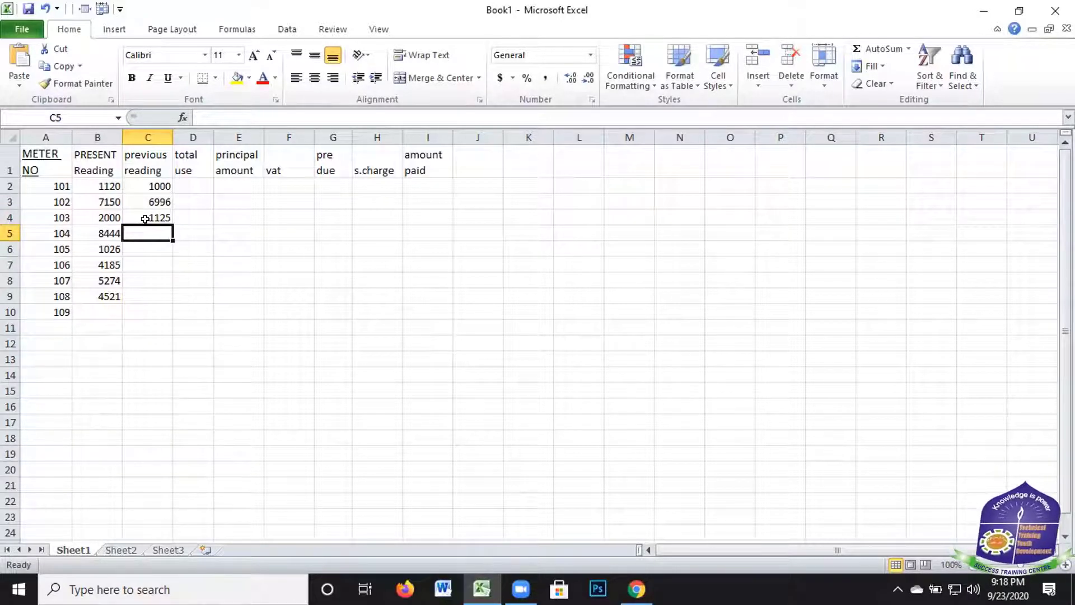
{"action": "type", "text": "8222"}
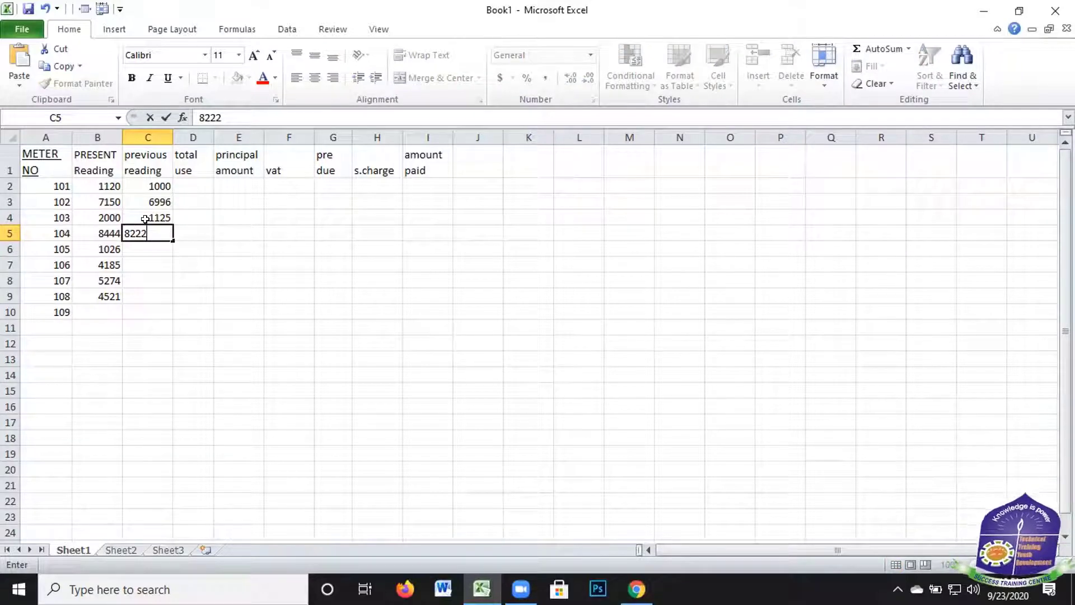
{"action": "key", "text": "Return"}
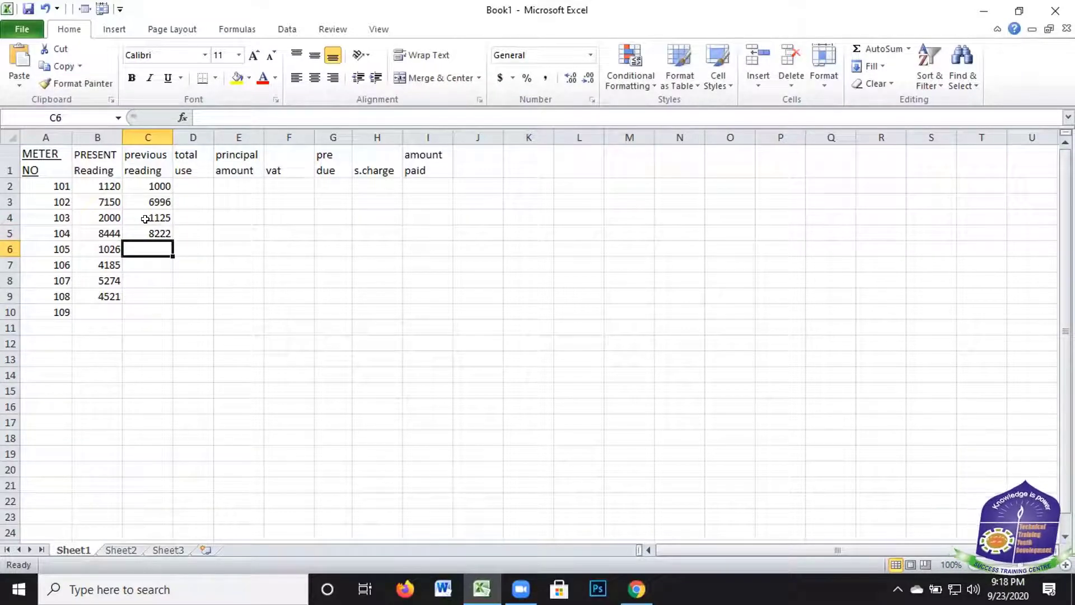
Enter the previous readings 684 for meter 105 in cell C6 and 3720 for meter 106 in cell C7
{"action": "type", "text": "6"}
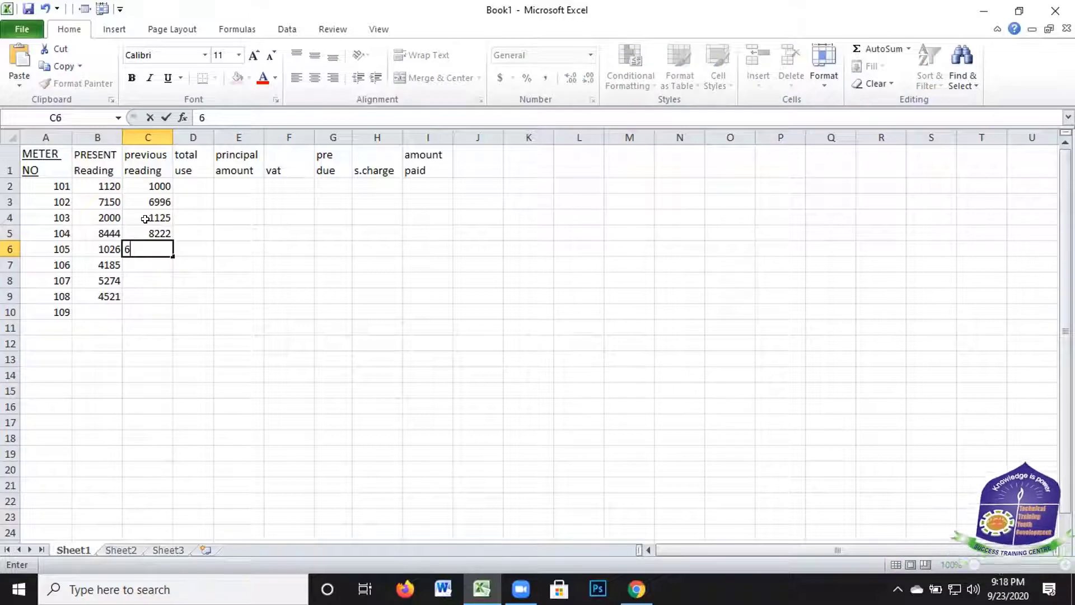
{"action": "type", "text": "84"}
{"action": "key", "text": "Return"}
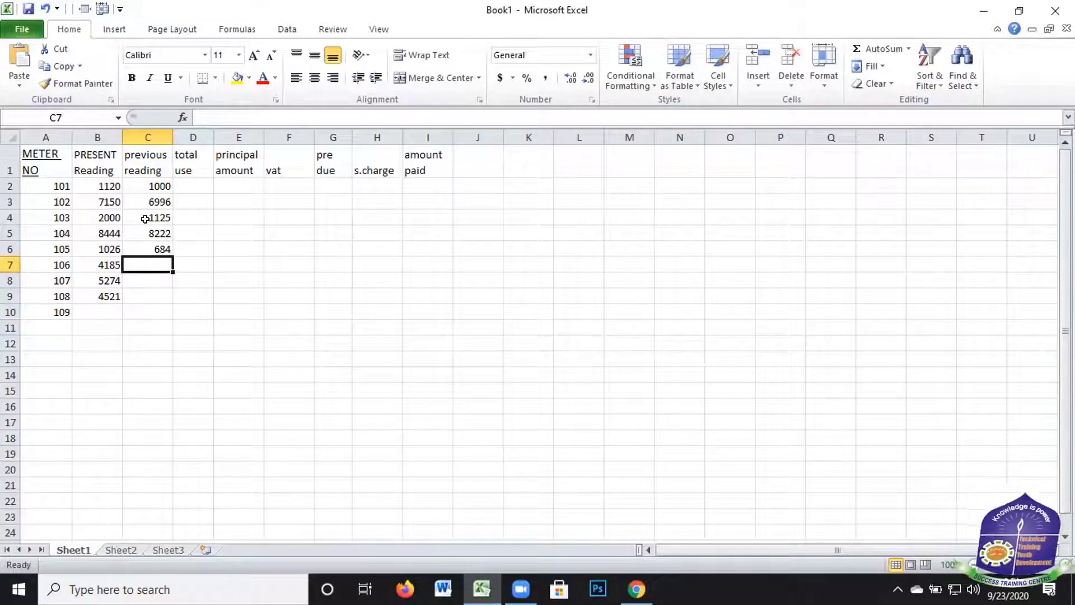
{"action": "type", "text": "37"}
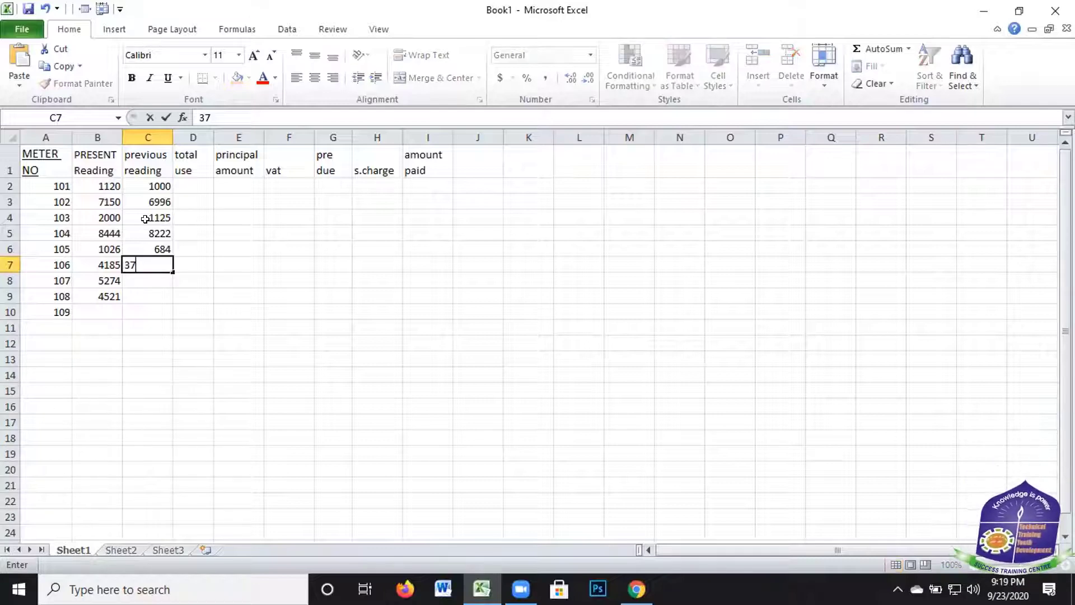
{"action": "type", "text": "20"}
{"action": "key", "text": "Return"}
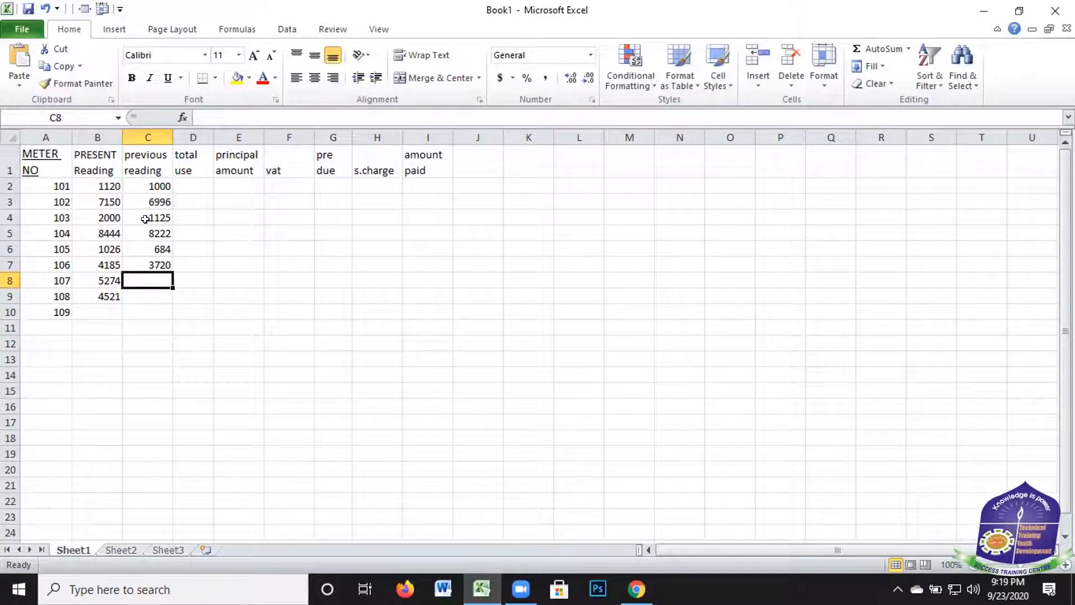
Enter the previous readings 4688 for meter 107 in cell C8 and 3520 for meter 108 in cell C9
{"action": "type", "text": "4688"}
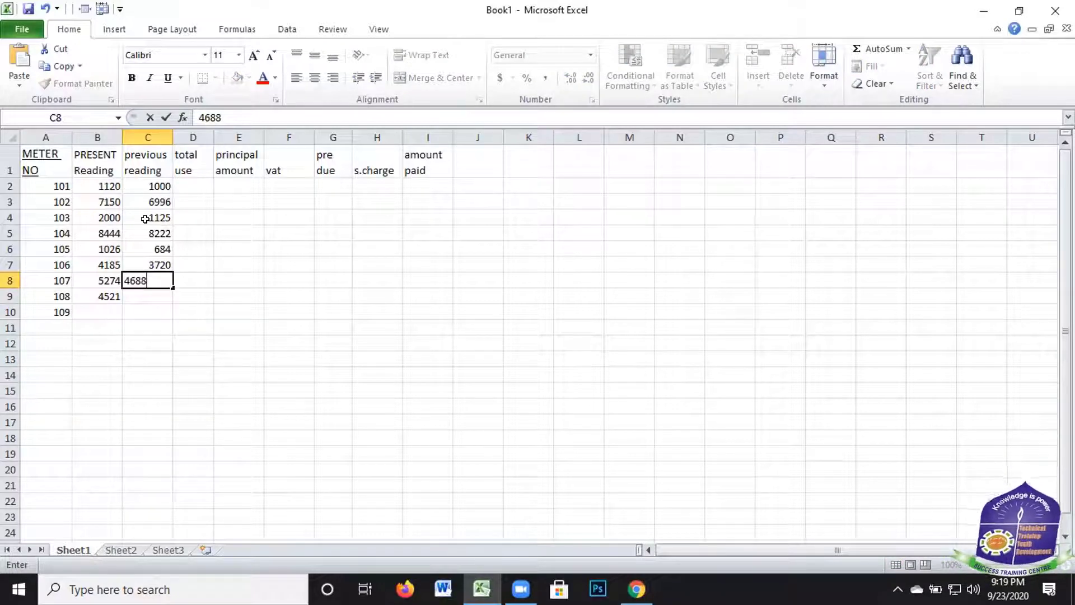
{"action": "key", "text": "Return"}
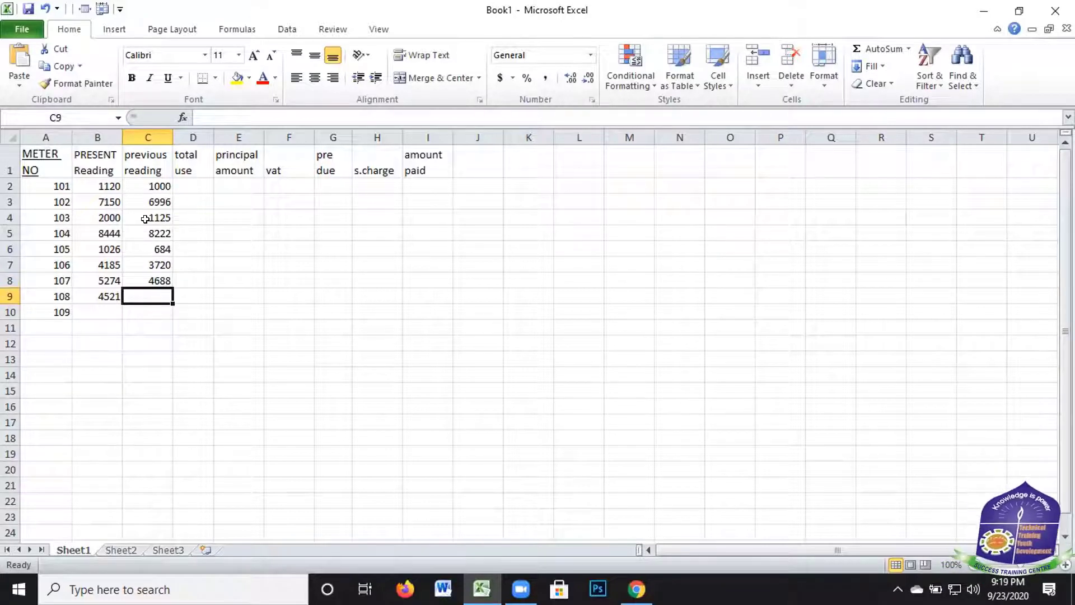
{"action": "type", "text": "3520"}
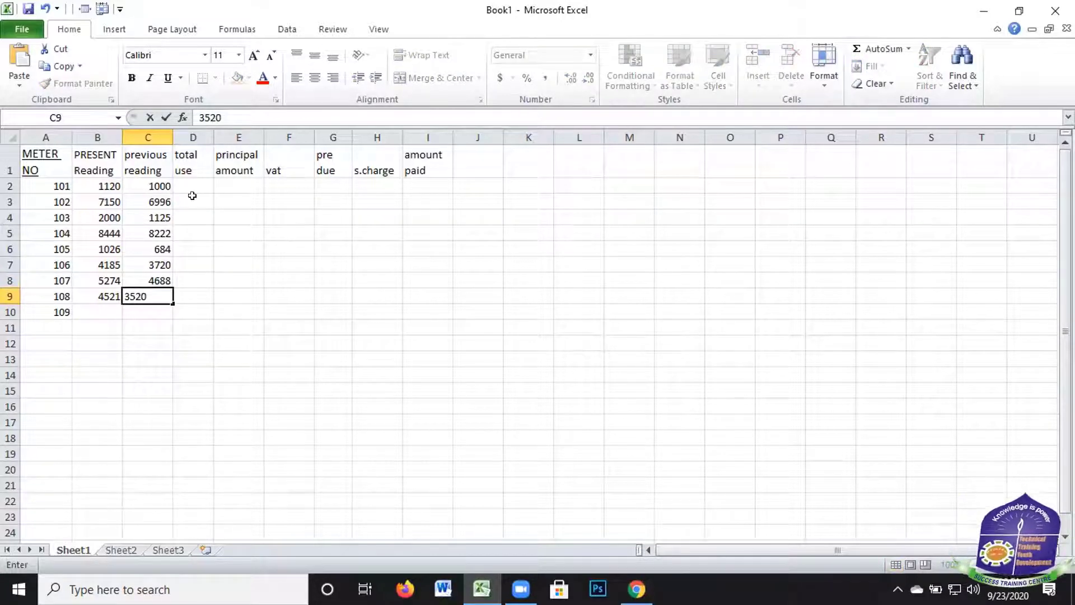
{"action": "key", "text": "Right"}
{"action": "key", "text": "Up"}
{"action": "key", "text": "Up"}
{"action": "key", "text": "Up"}
{"action": "key", "text": "Up"}
{"action": "key", "text": "Up"}
{"action": "key", "text": "Up"}
{"action": "key", "text": "Up"}
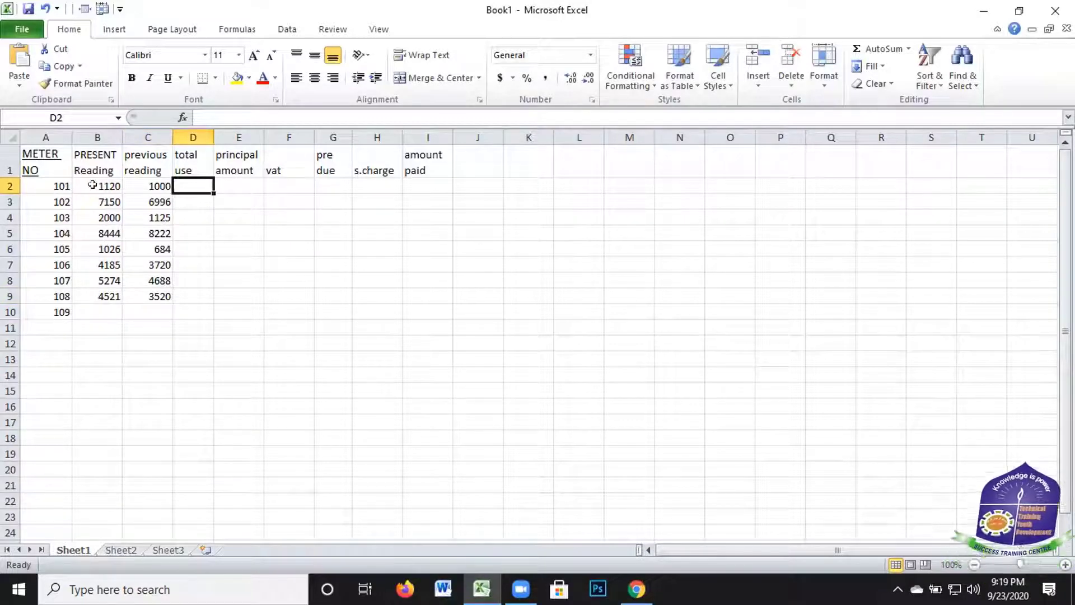
{"action": "key", "text": "Right"}
{"action": "key", "text": "Down"}
{"action": "key", "text": "Down"}
{"action": "key", "text": "Down"}
{"action": "key", "text": "Down"}
{"action": "key", "text": "Down"}
{"action": "key", "text": "Down"}
{"action": "left_click_drag", "start_coordinate": [23, 147], "coordinate": [483, 159]}
{"action": "left_click", "coordinate": [386, 282]}
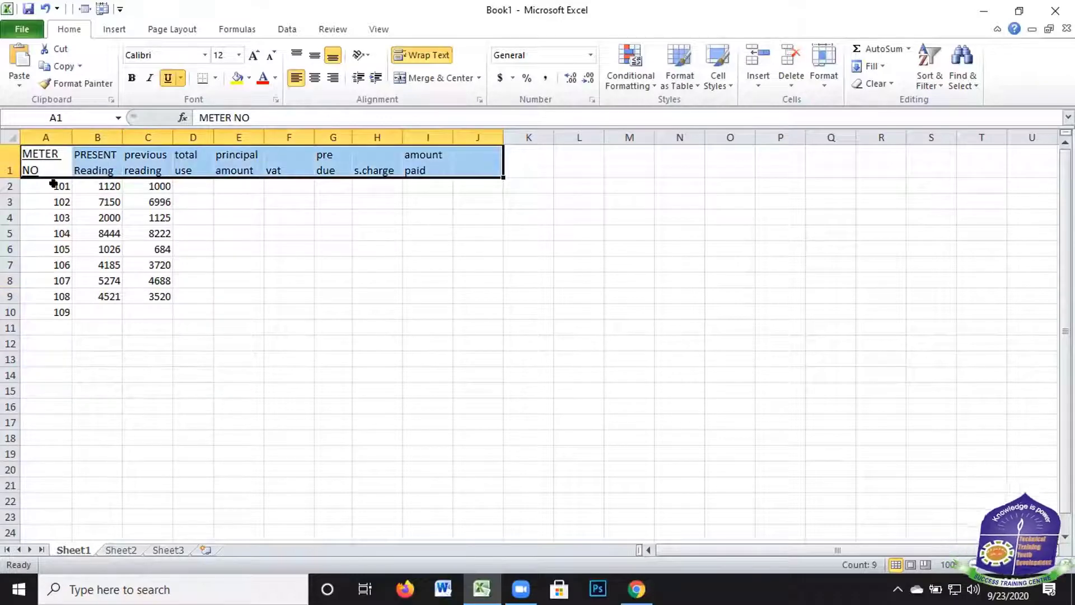
{"action": "left_click_drag", "start_coordinate": [51, 186], "coordinate": [157, 299]}
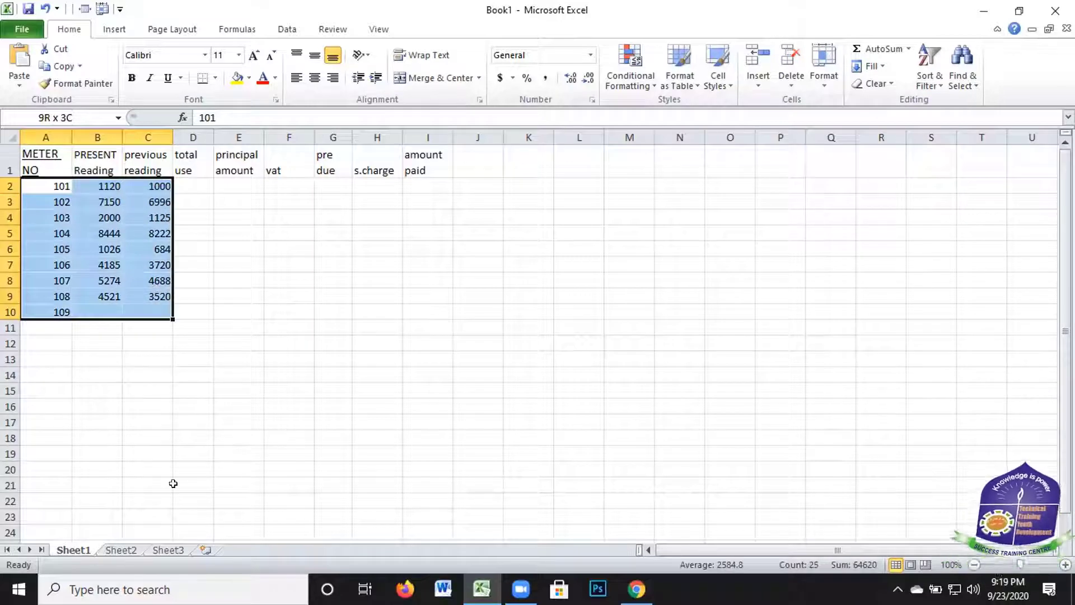
{"action": "key", "text": "shift+Up"}
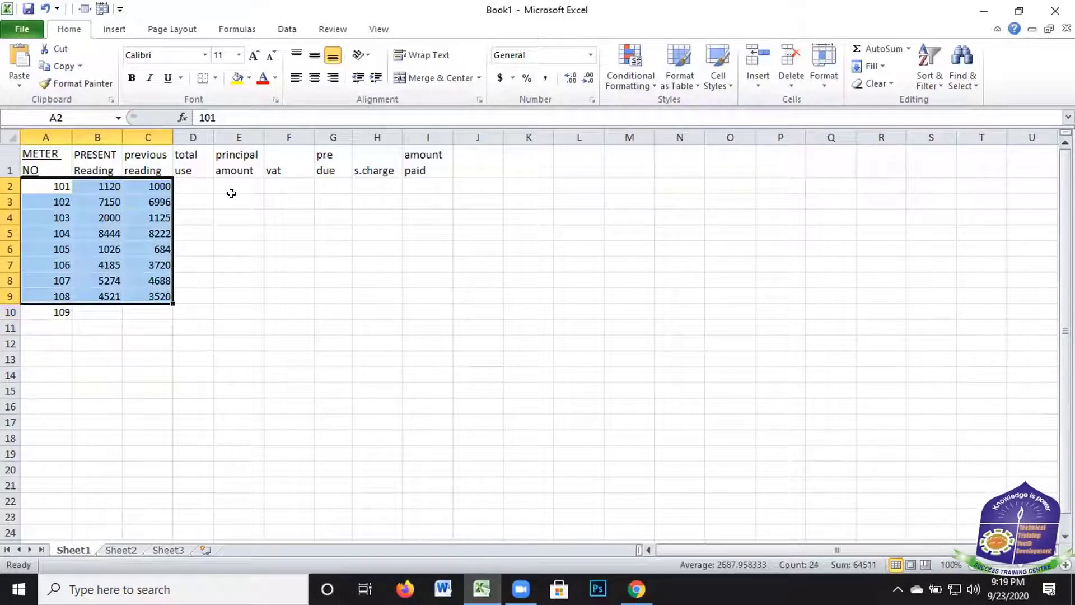
{"action": "left_click", "coordinate": [188, 187]}
{"action": "left_click", "coordinate": [415, 249], "text": "shift"}
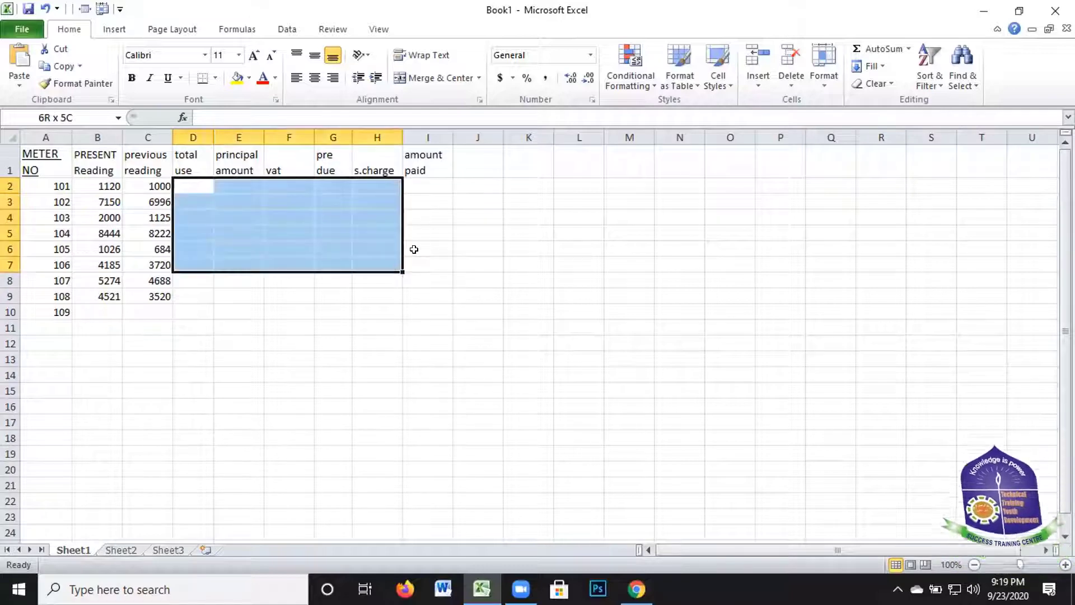
{"action": "left_click", "coordinate": [434, 281], "text": "shift"}
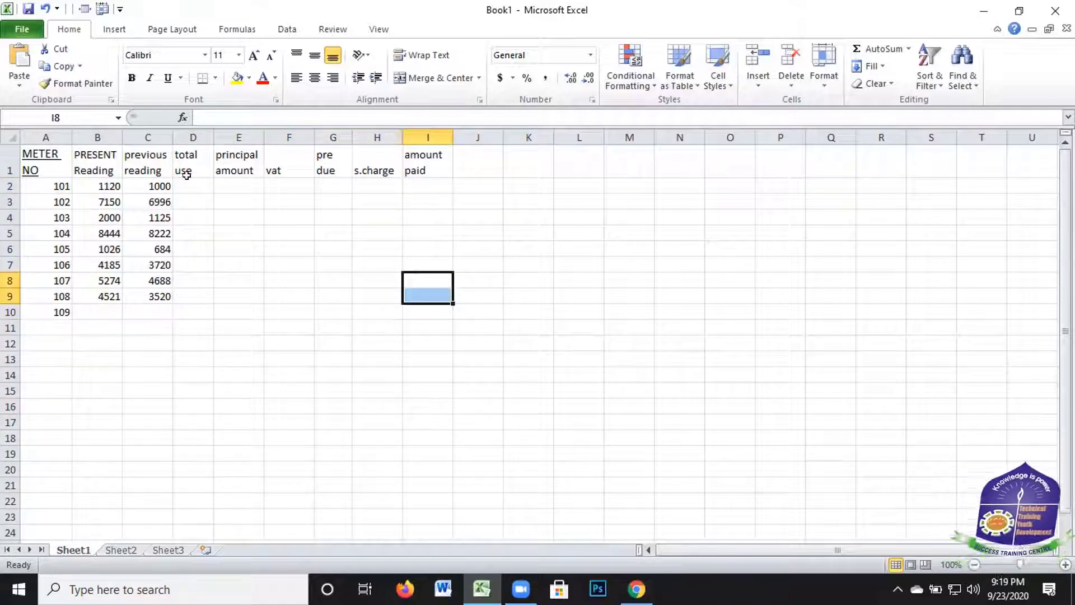
{"action": "left_click_drag", "start_coordinate": [186, 182], "coordinate": [198, 250]}
{"action": "left_click_drag", "start_coordinate": [438, 272], "coordinate": [438, 276]}
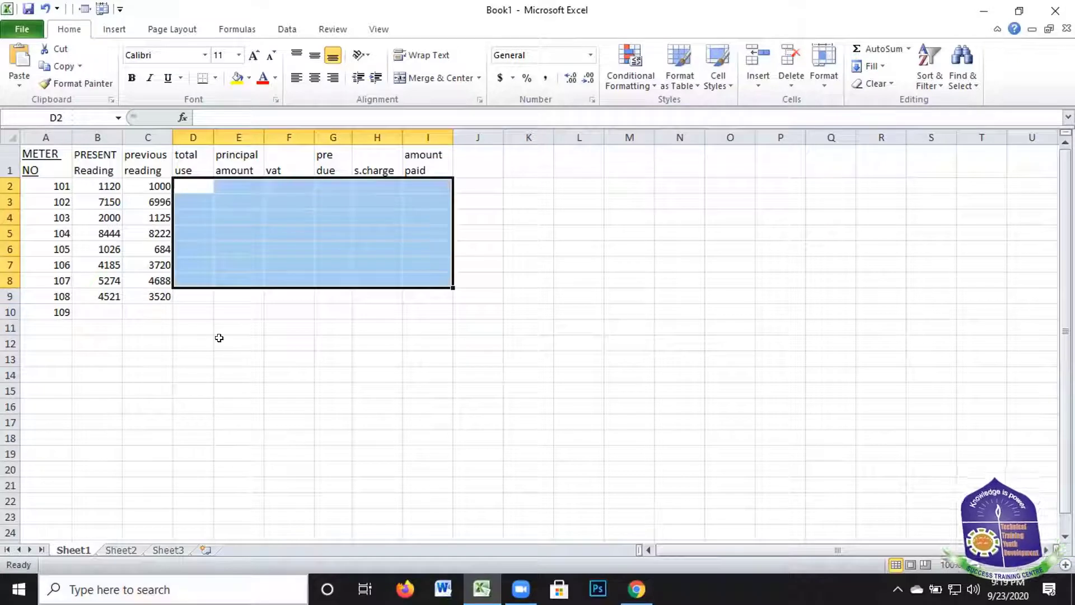
{"action": "left_click", "coordinate": [377, 441]}
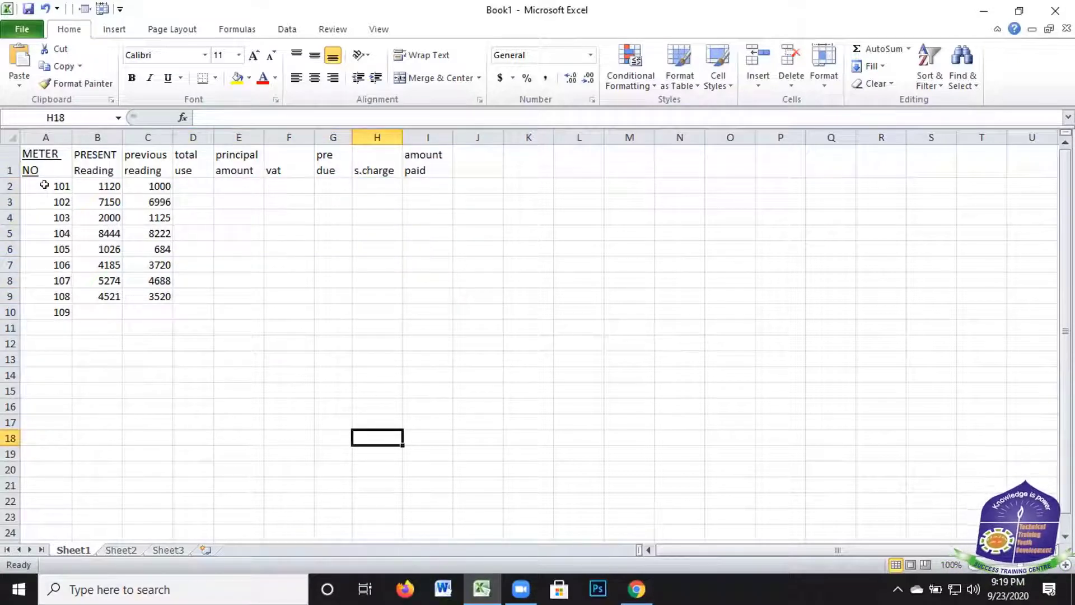
{"action": "left_click_drag", "start_coordinate": [56, 186], "coordinate": [437, 300]}
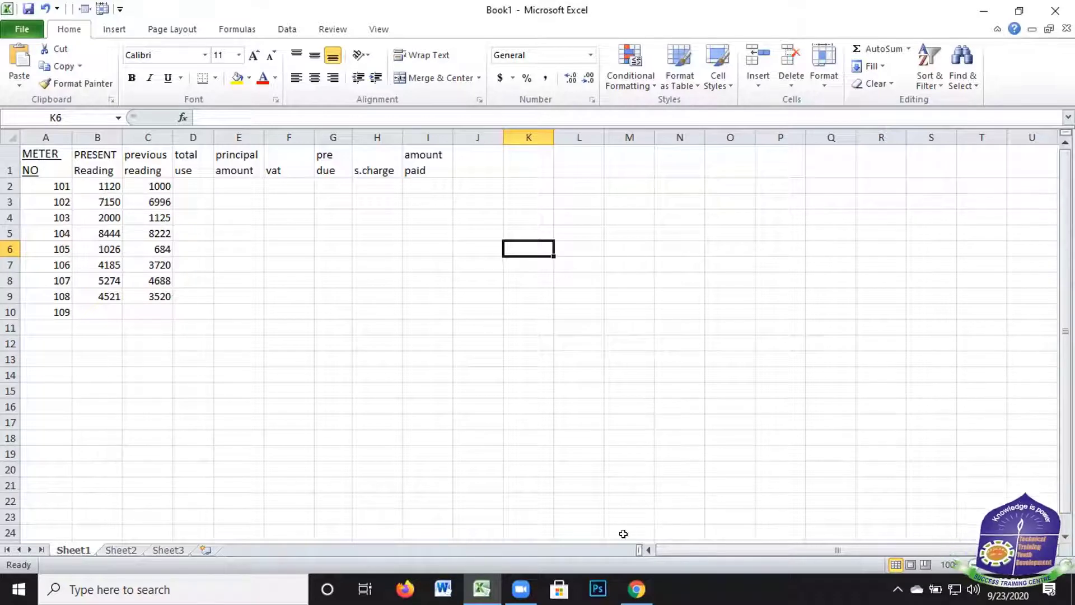
{"action": "scroll", "coordinate": [624, 533], "scroll_direction": "down", "scroll_amount": 4}
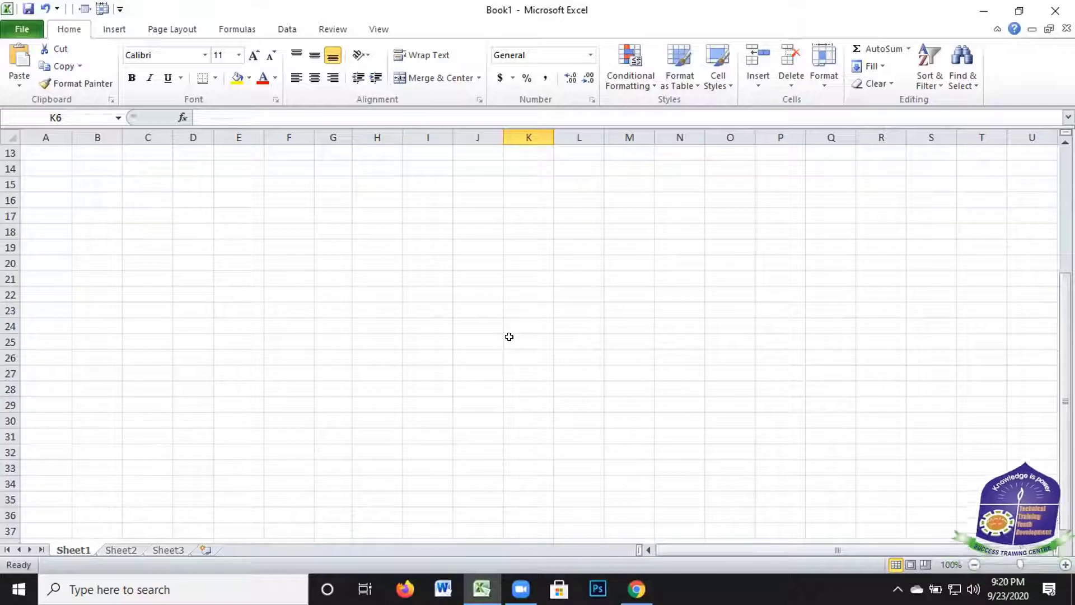
{"action": "scroll", "coordinate": [507, 337], "scroll_direction": "up", "scroll_amount": 4}
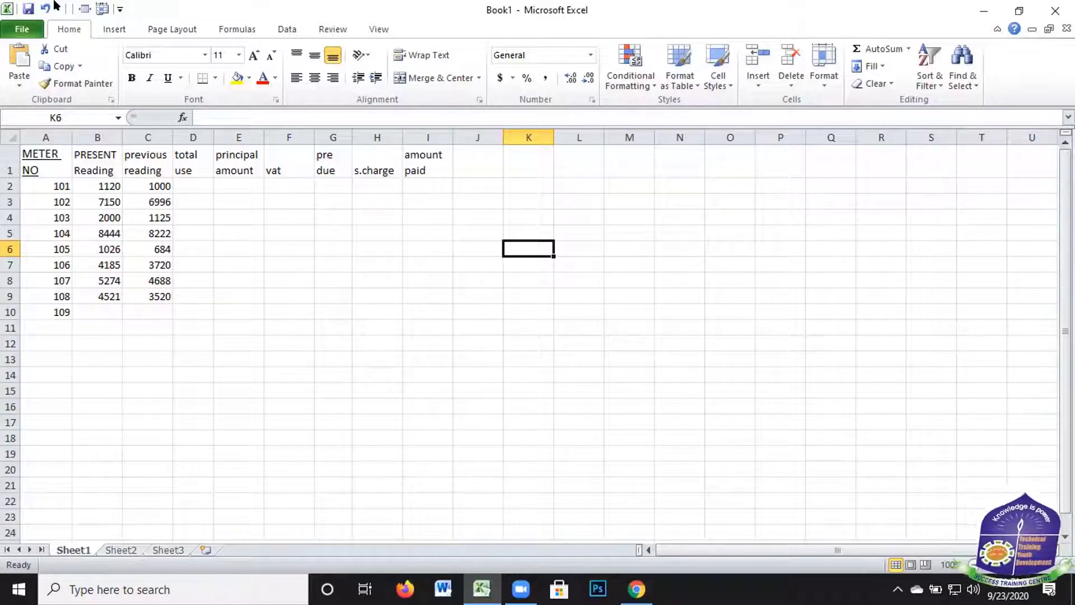
Calculate the total use for meter 101 in cell D2 with the formula =B2-C2
{"action": "left_click", "coordinate": [206, 186]}
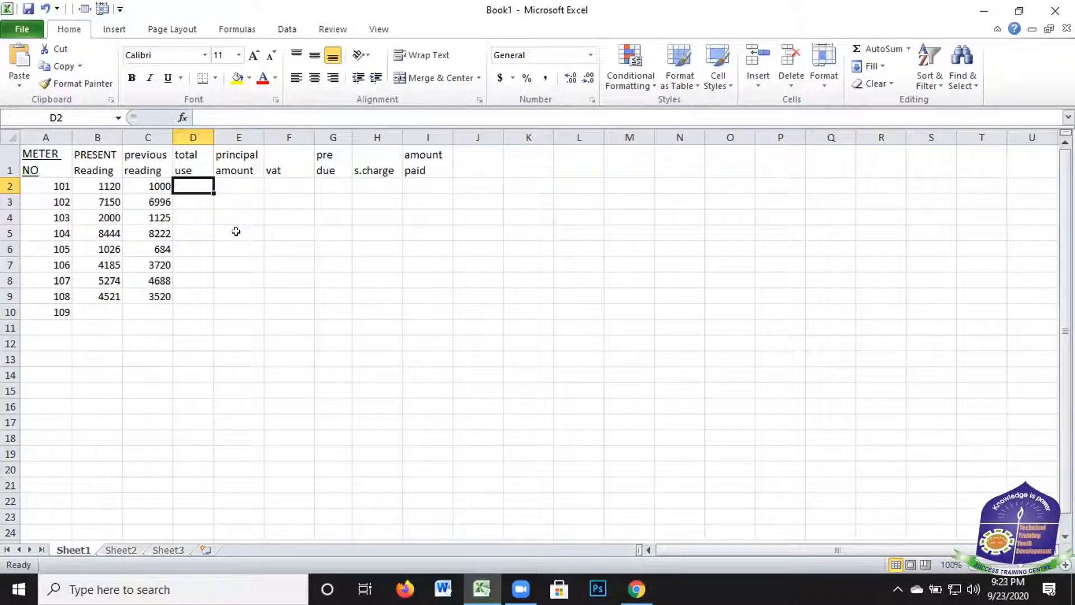
{"action": "type", "text": "="}
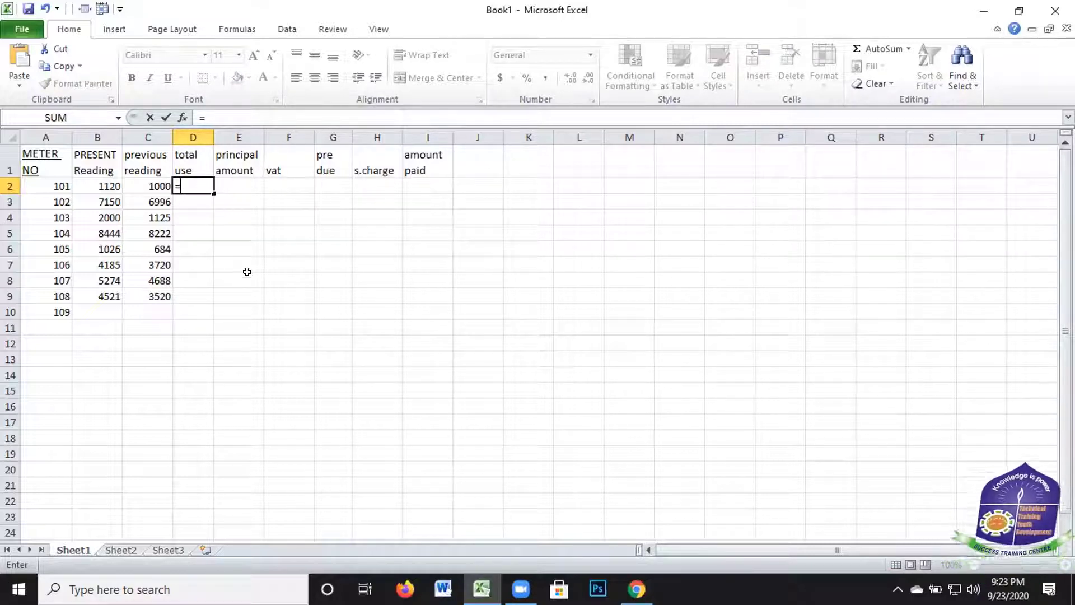
{"action": "left_click", "coordinate": [96, 183]}
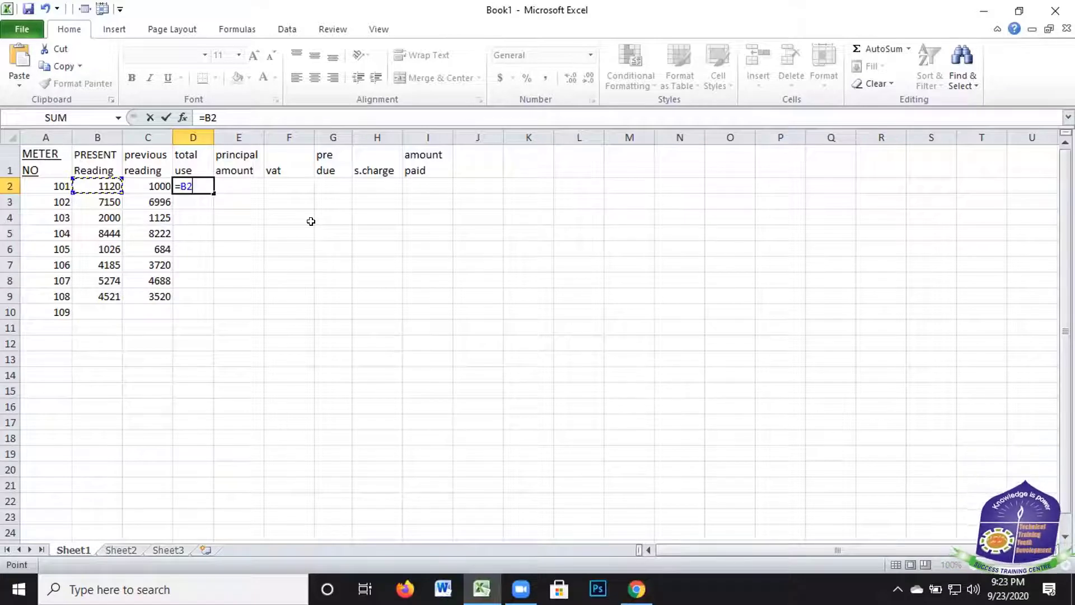
{"action": "type", "text": "-"}
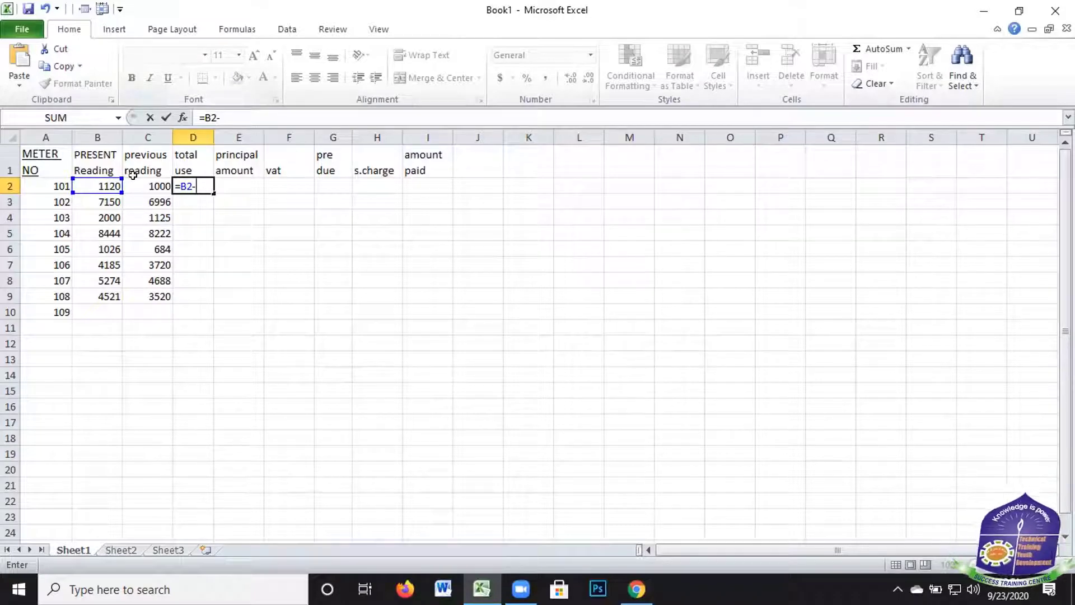
{"action": "left_click", "coordinate": [156, 186]}
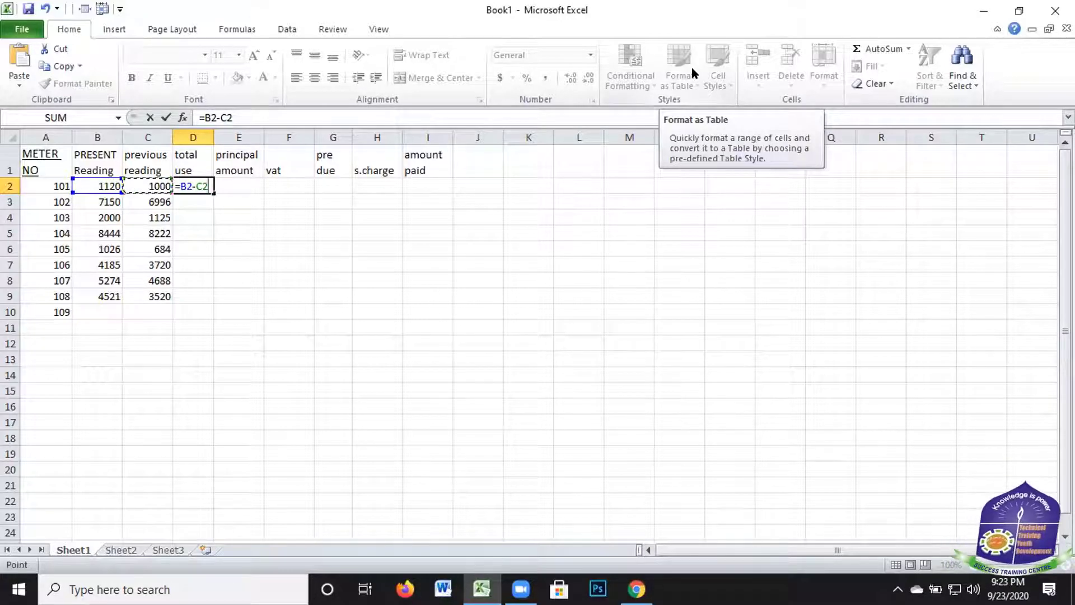
{"action": "key", "text": "Return"}
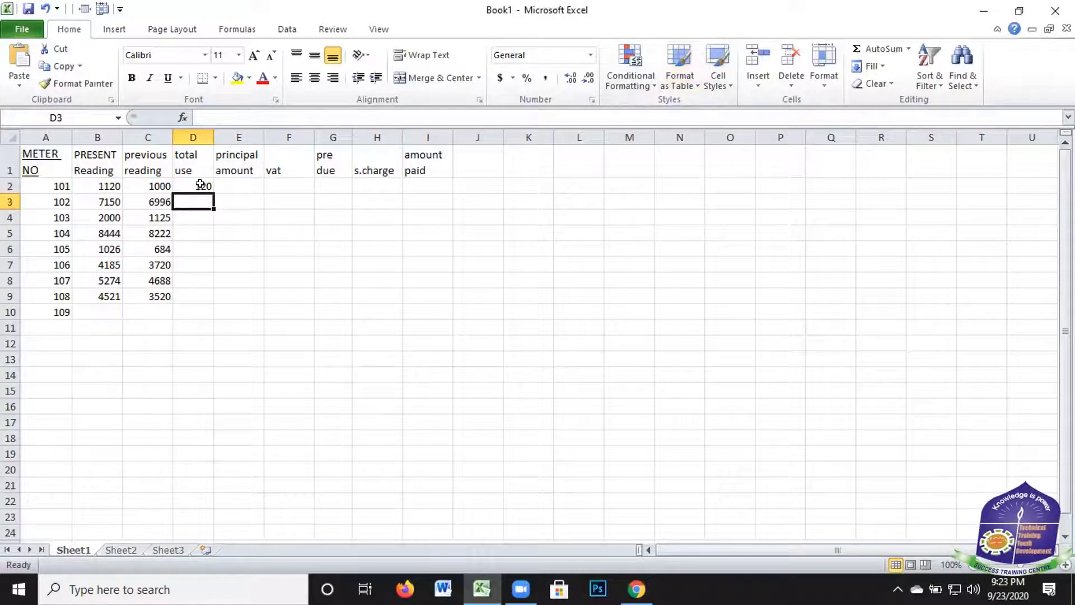
Fill the total use formula from D2 down to D9 and clear the unused meter number 109 from cell A10
{"action": "left_click", "coordinate": [207, 186]}
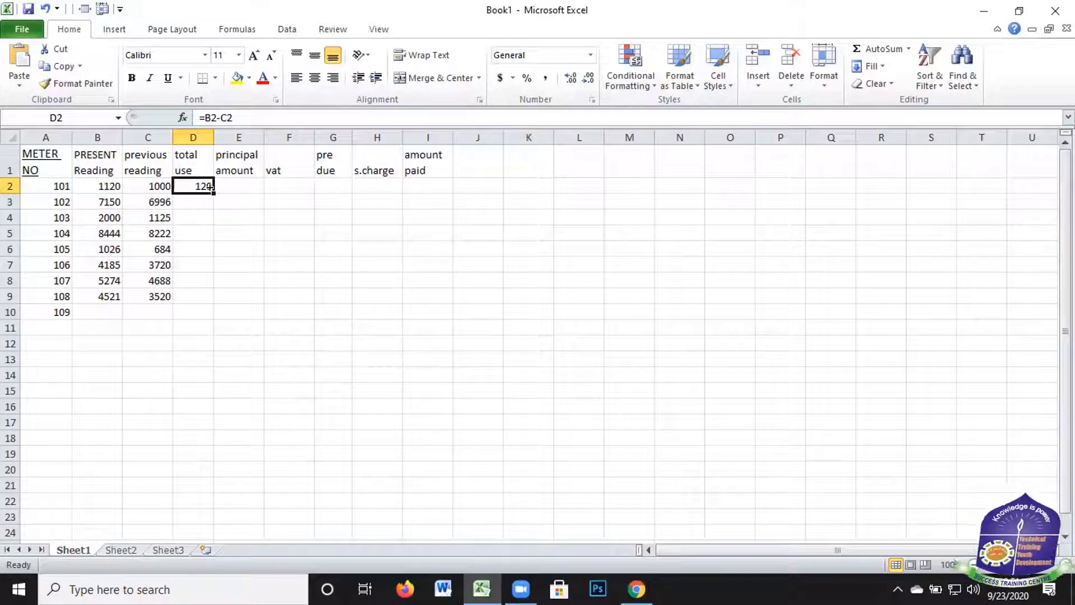
{"action": "left_click_drag", "start_coordinate": [210, 187], "coordinate": [217, 303]}
{"action": "left_click", "coordinate": [329, 355]}
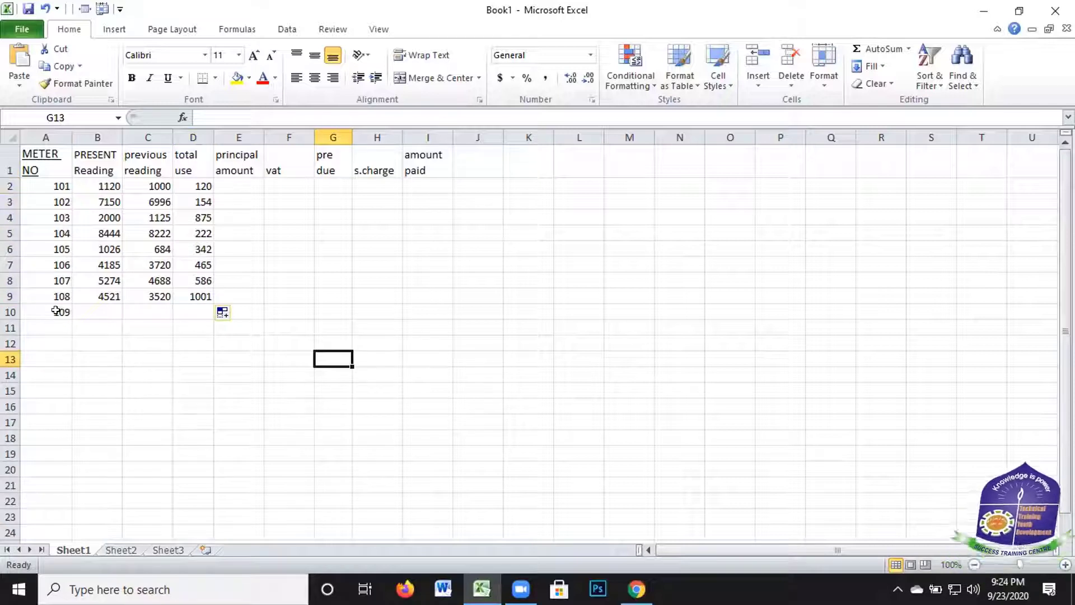
{"action": "left_click", "coordinate": [56, 311]}
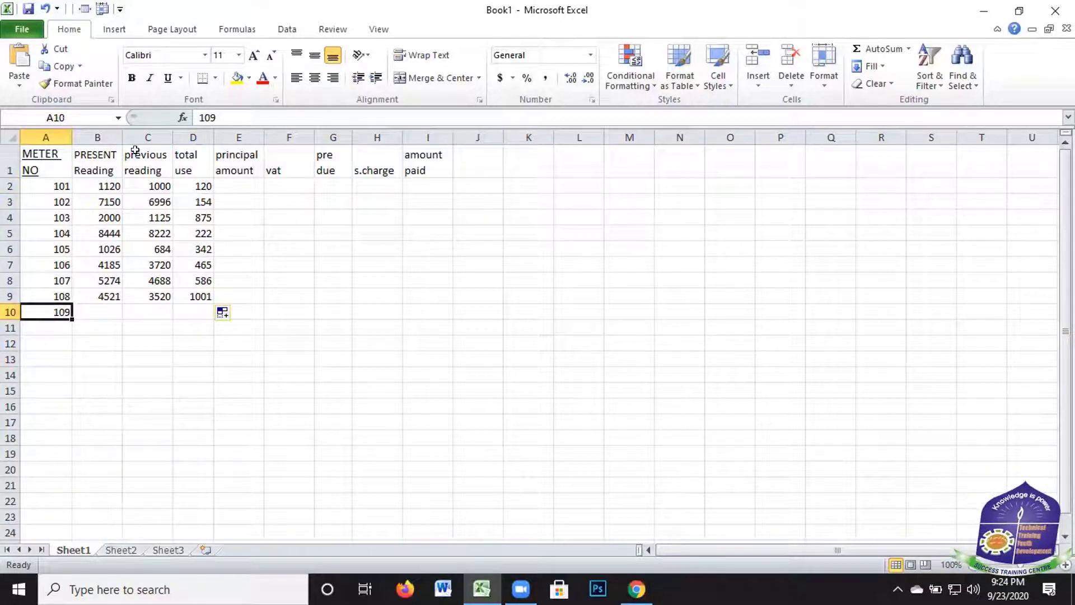
{"action": "key", "text": "Delete"}
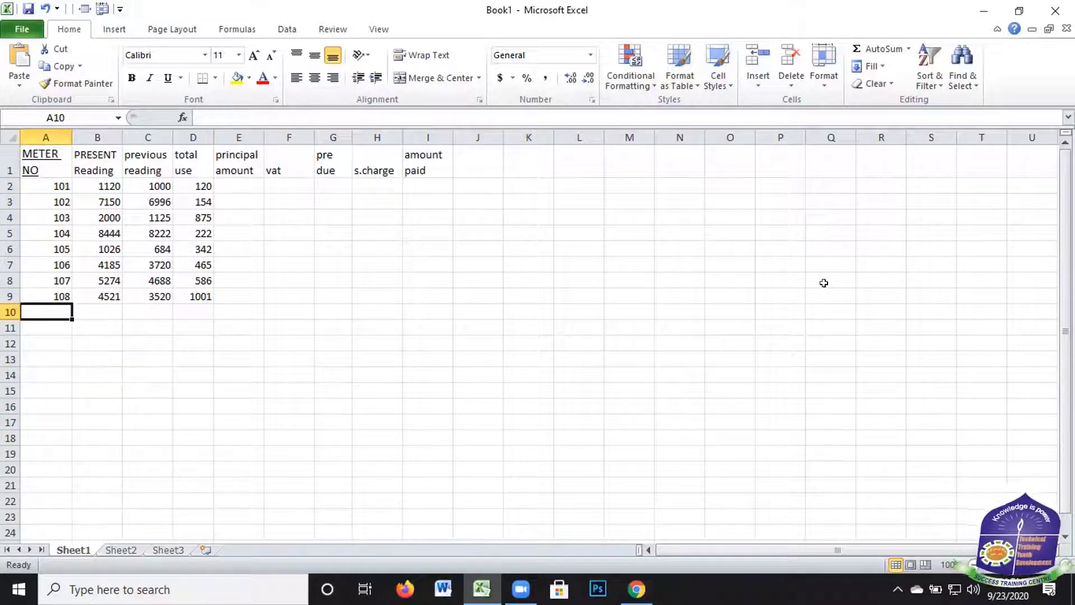
Start an IF formula in the principal amount cell E2 for meter 101 with the comparison D2<=
{"action": "key", "text": "Up"}
{"action": "key", "text": "Up"}
{"action": "key", "text": "Up"}
{"action": "key", "text": "Up"}
{"action": "key", "text": "Up"}
{"action": "key", "text": "Up"}
{"action": "key", "text": "Up"}
{"action": "key", "text": "Up"}
{"action": "key", "text": "Right"}
{"action": "key", "text": "Right"}
{"action": "key", "text": "Right"}
{"action": "key", "text": "Right"}
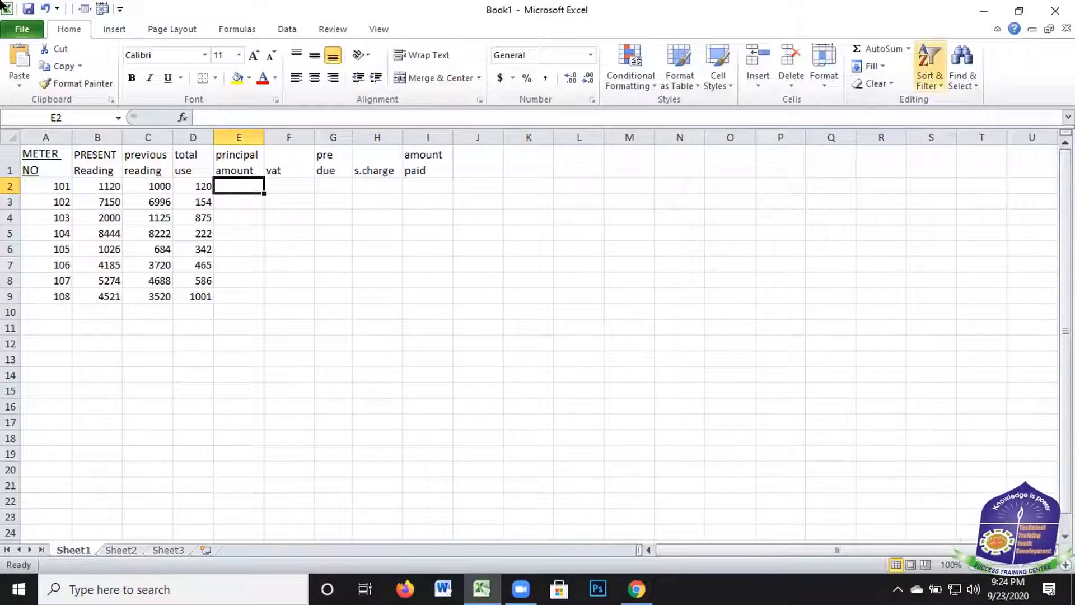
{"action": "double_click", "coordinate": [222, 194]}
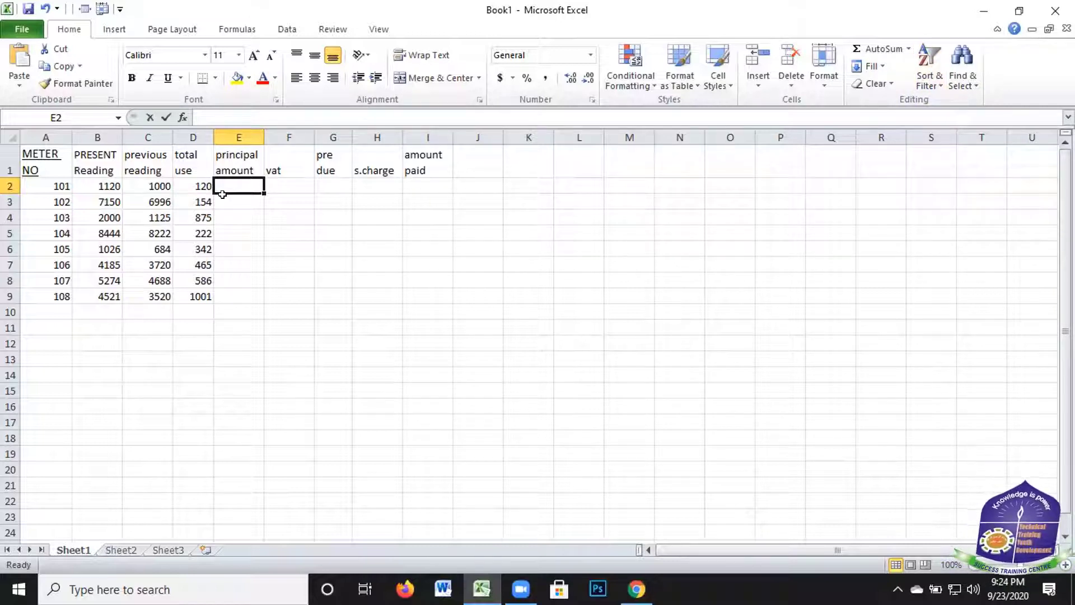
{"action": "type", "text": "="}
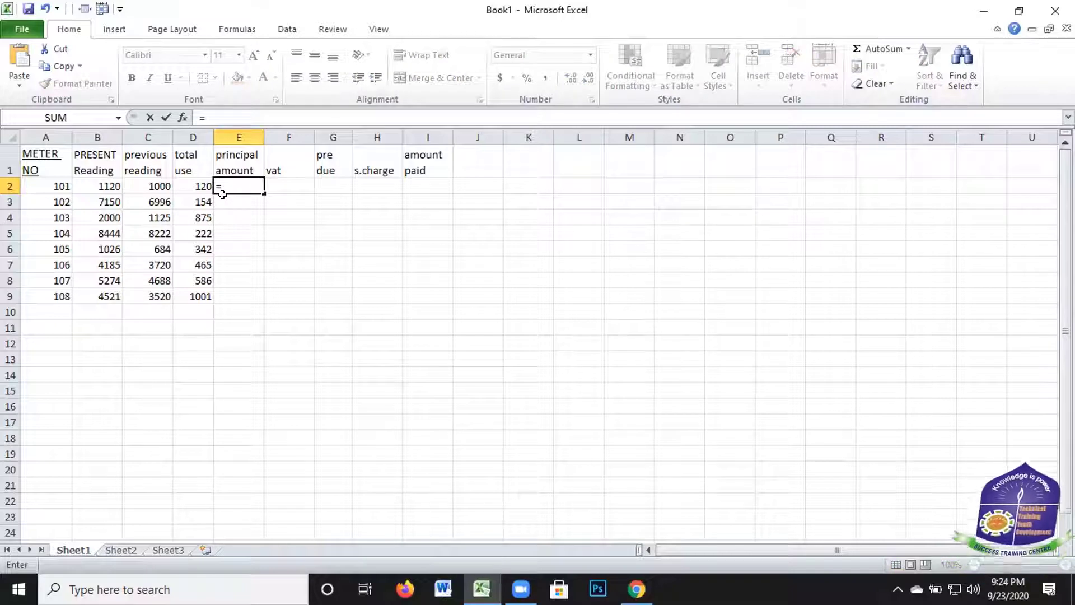
{"action": "type", "text": "if"}
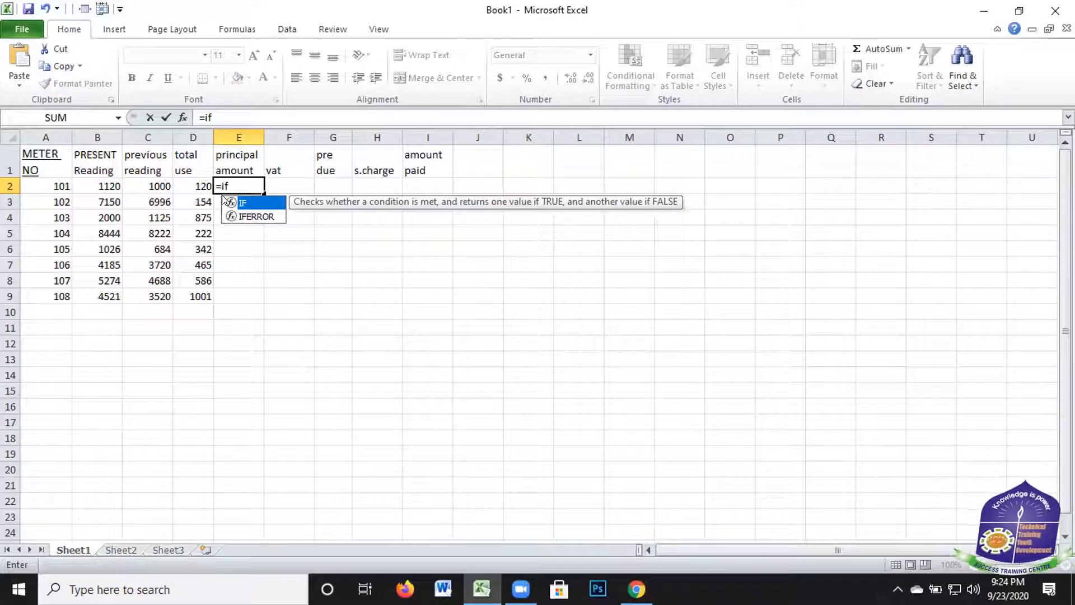
{"action": "type", "text": "("}
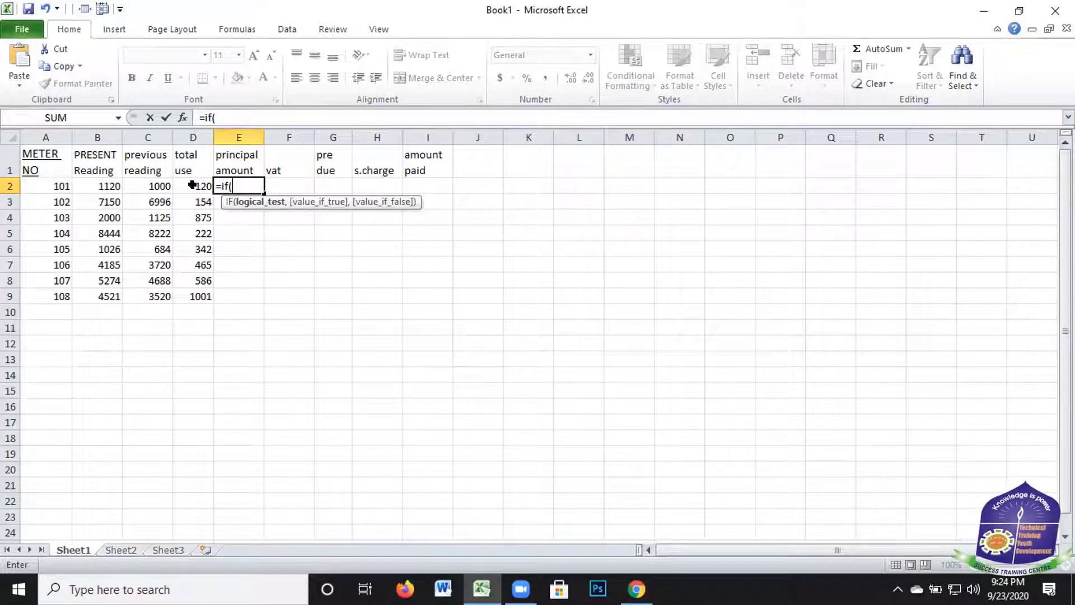
{"action": "key", "text": "Left"}
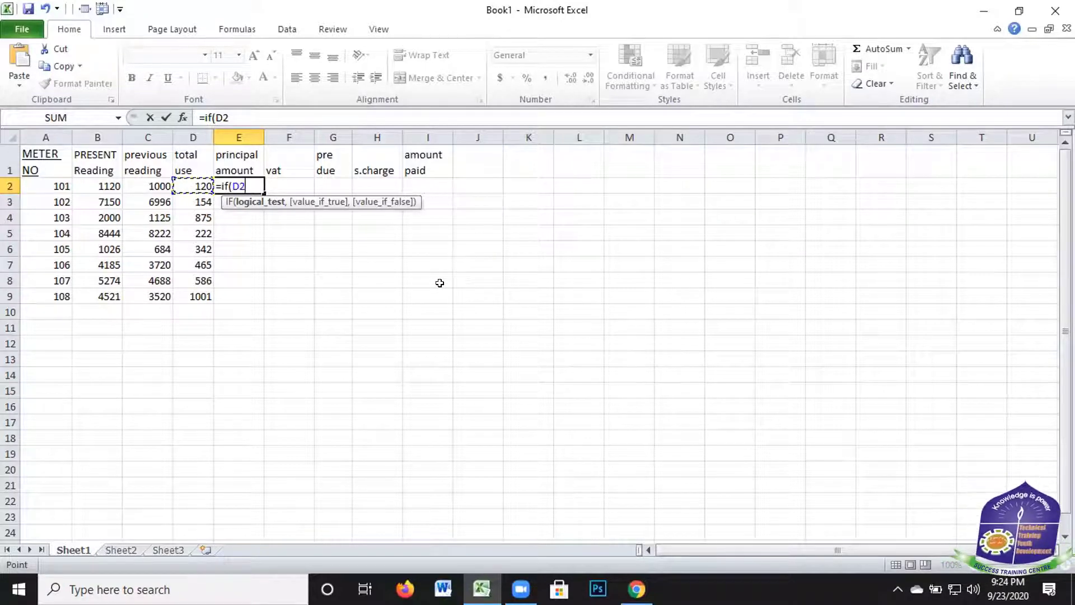
{"action": "type", "text": "<"}
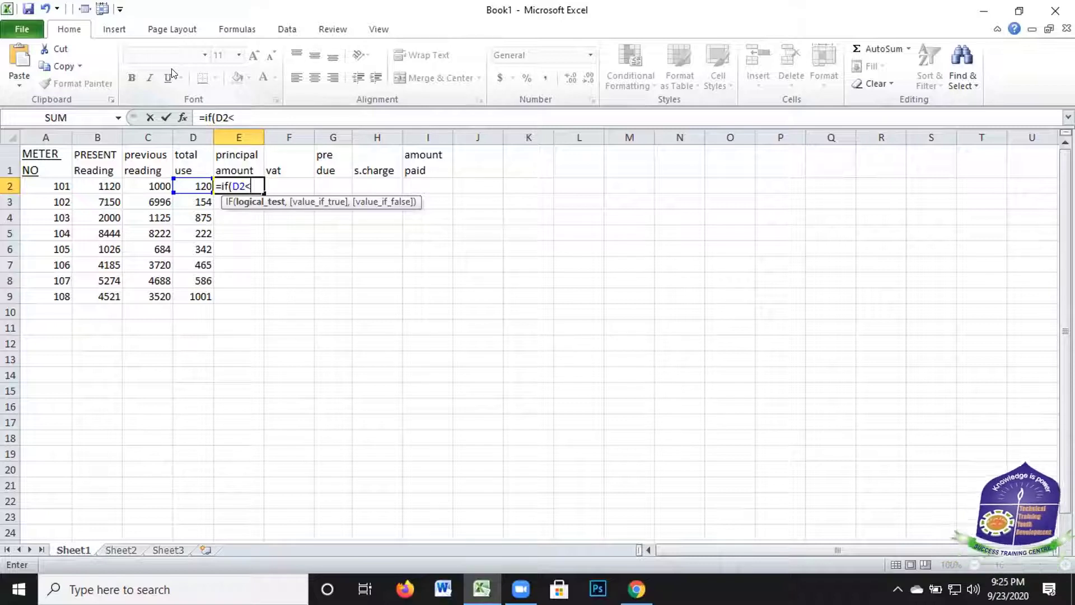
{"action": "type", "text": "="}
{"action": "key", "text": "Right"}
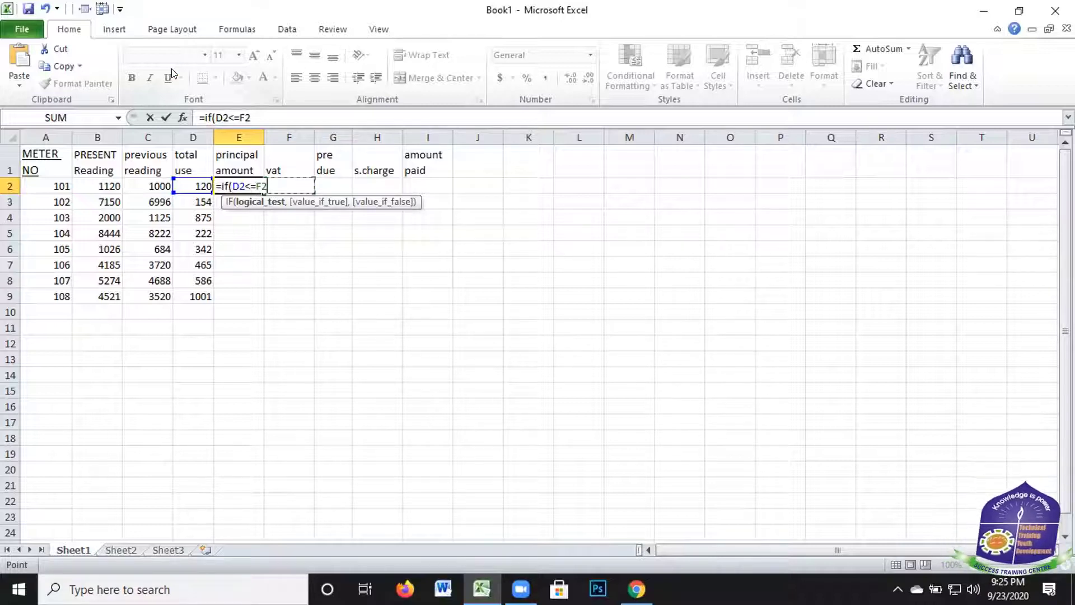
{"action": "type", "text": "200"}
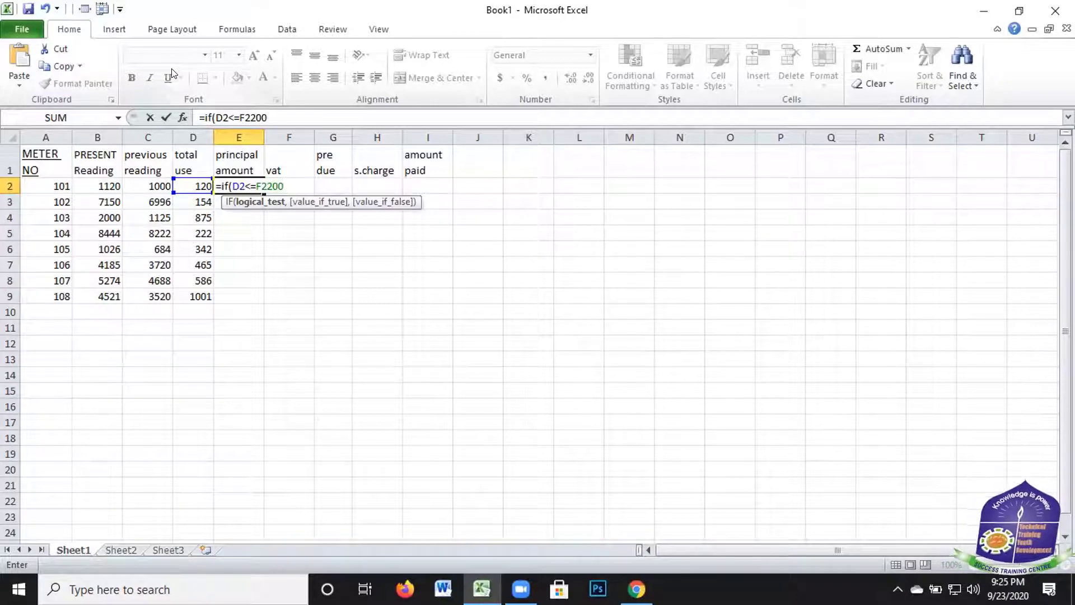
{"action": "key", "text": "BackSpace"}
{"action": "key", "text": "BackSpace"}
{"action": "key", "text": "BackSpace"}
{"action": "key", "text": "BackSpace"}
{"action": "key", "text": "BackSpace"}
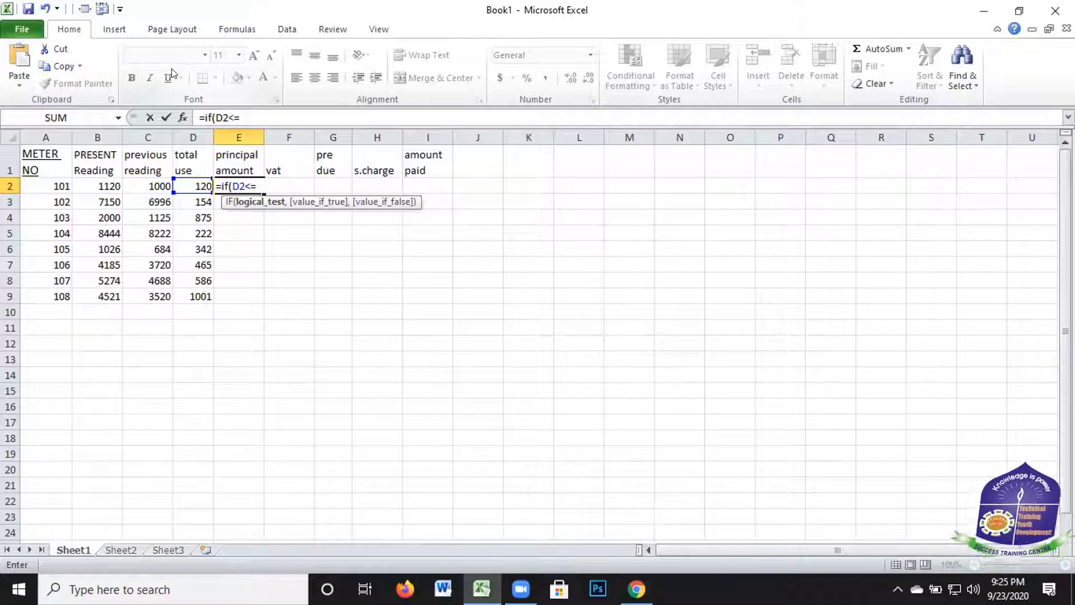
Complete the first IF condition in E2 with the limit 200 and set its true value to D2*1.75
{"action": "type", "text": "200"}
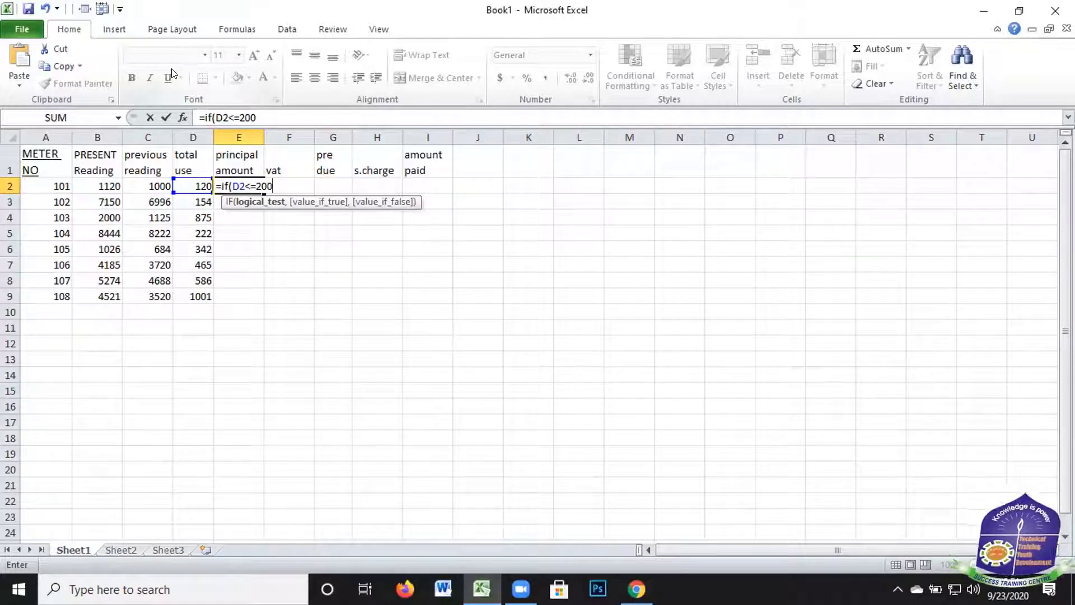
{"action": "type", "text": ","}
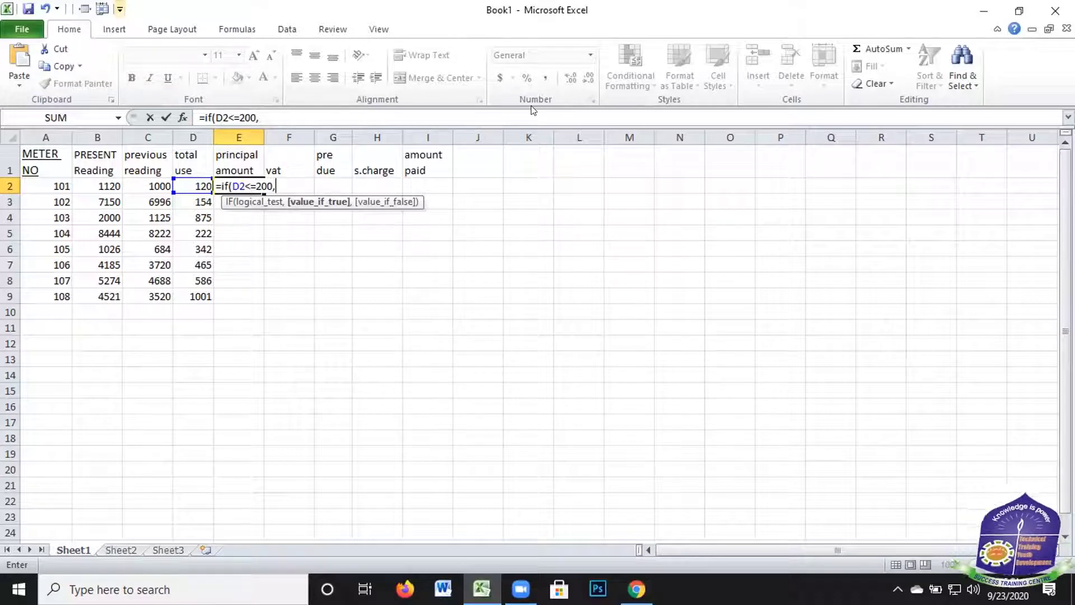
{"action": "left_click", "coordinate": [186, 183]}
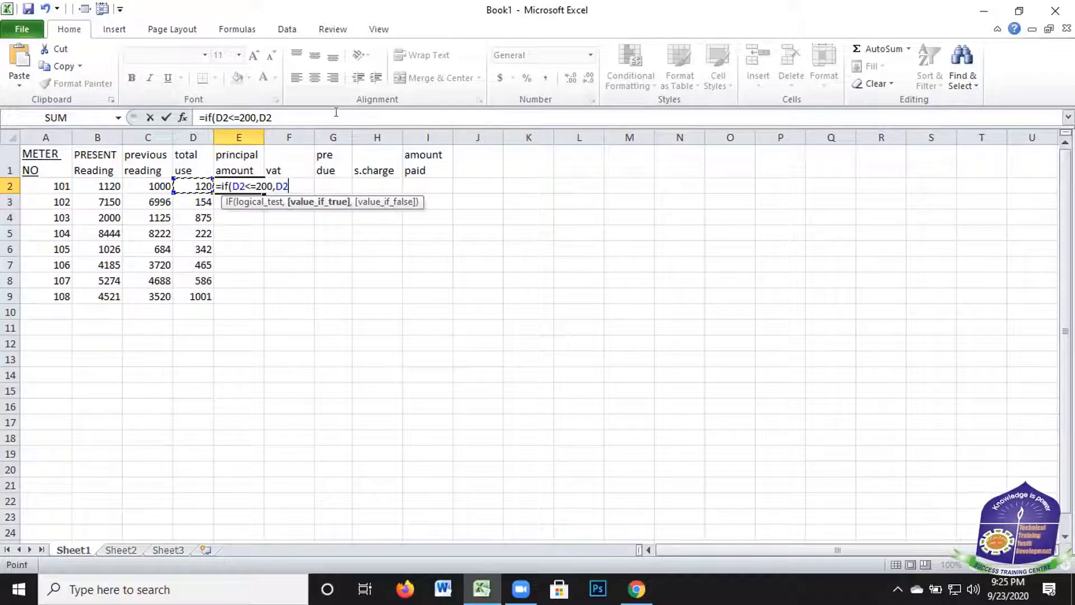
{"action": "type", "text": "*"}
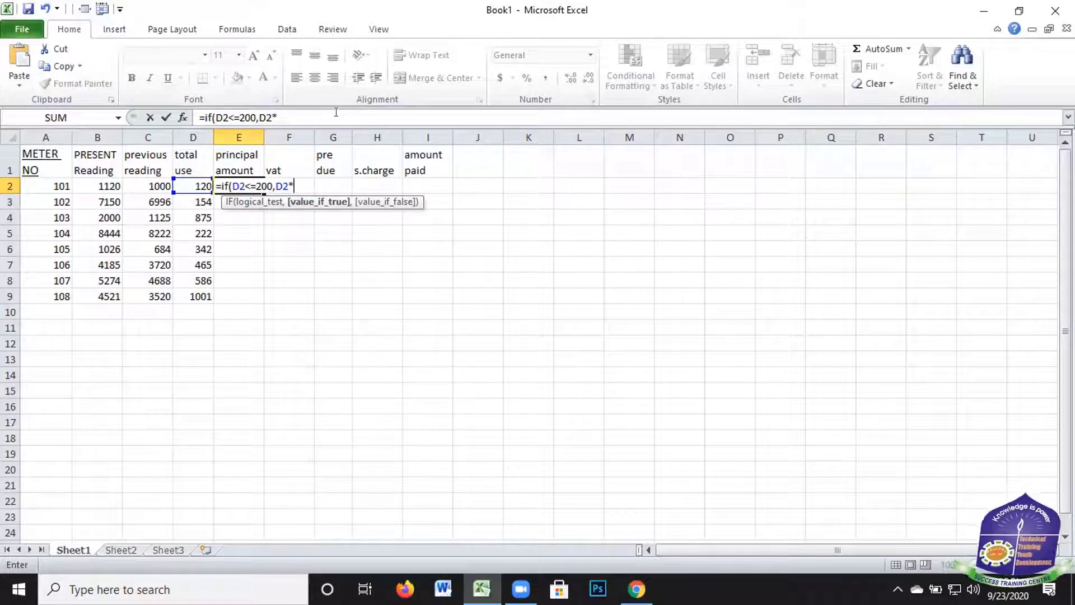
{"action": "type", "text": "1"}
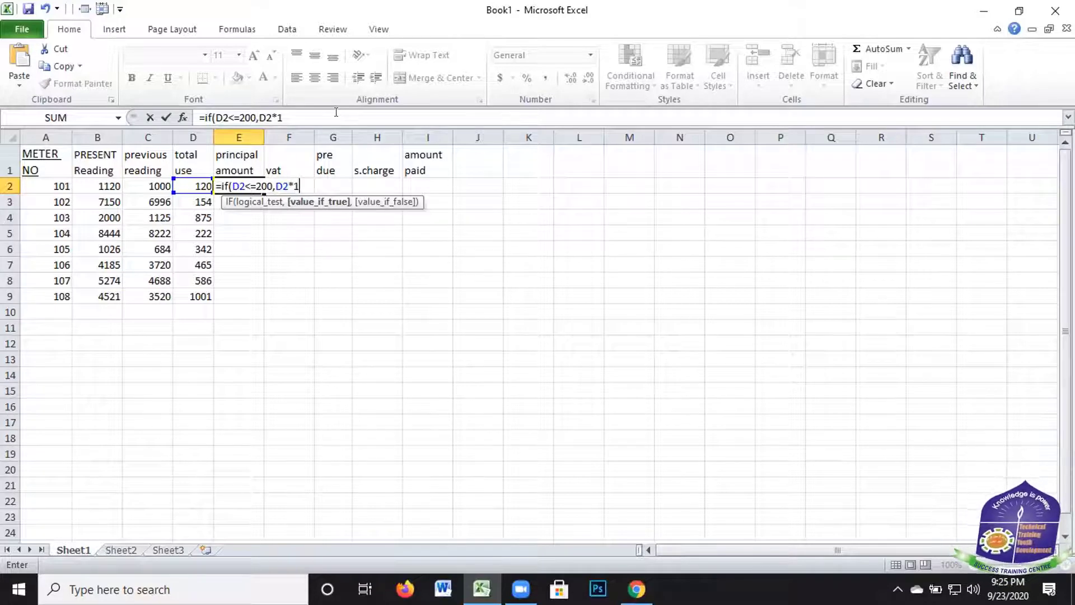
{"action": "type", "text": ".7"}
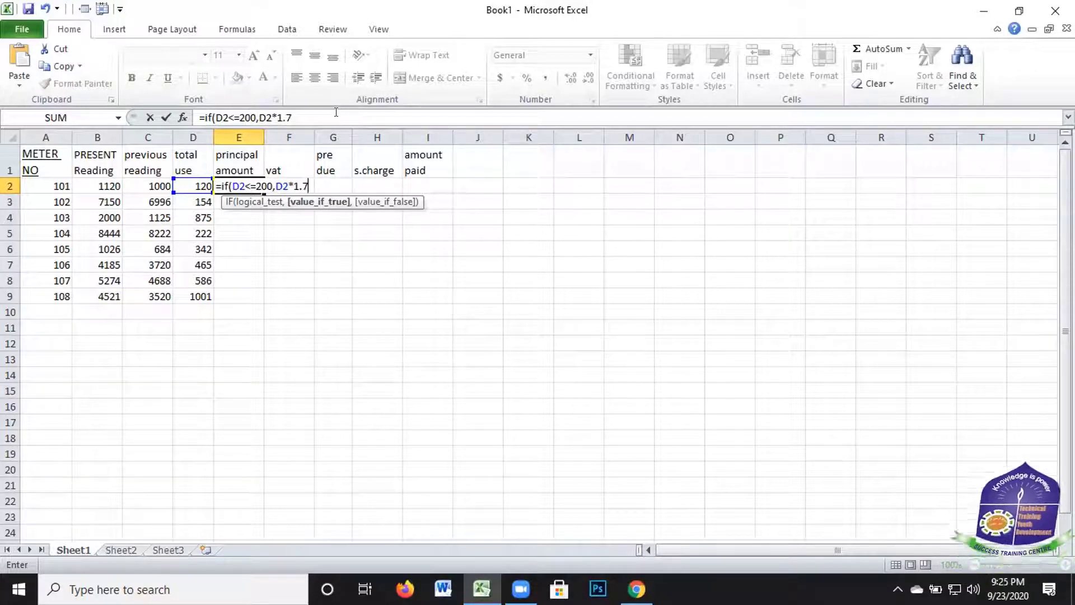
{"action": "type", "text": "5"}
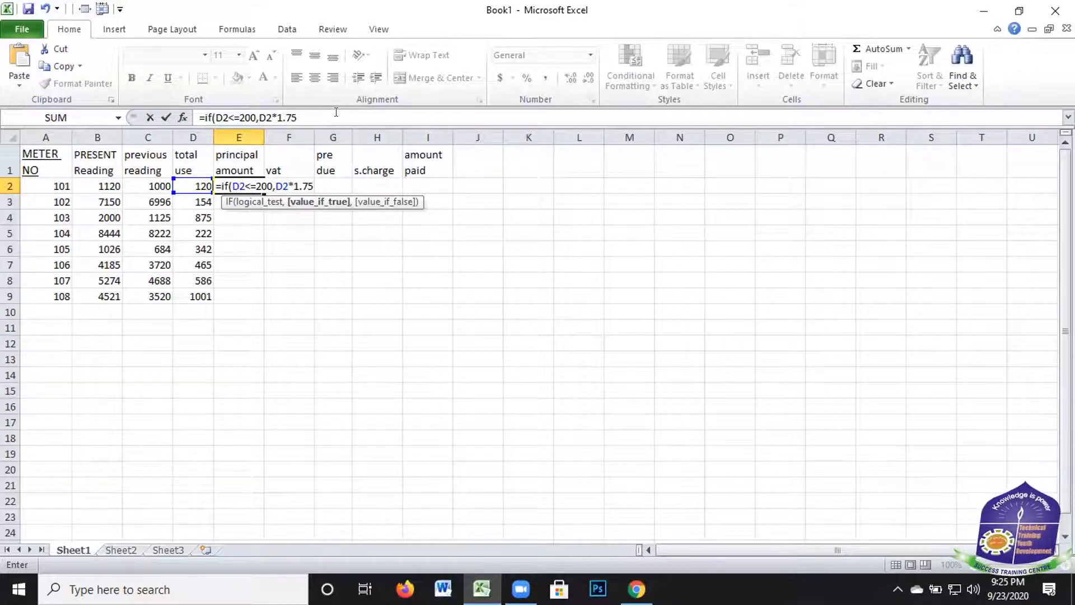
Nest a second IF as the false value in the E2 formula, with the condition D2<=400
{"action": "type", "text": ","}
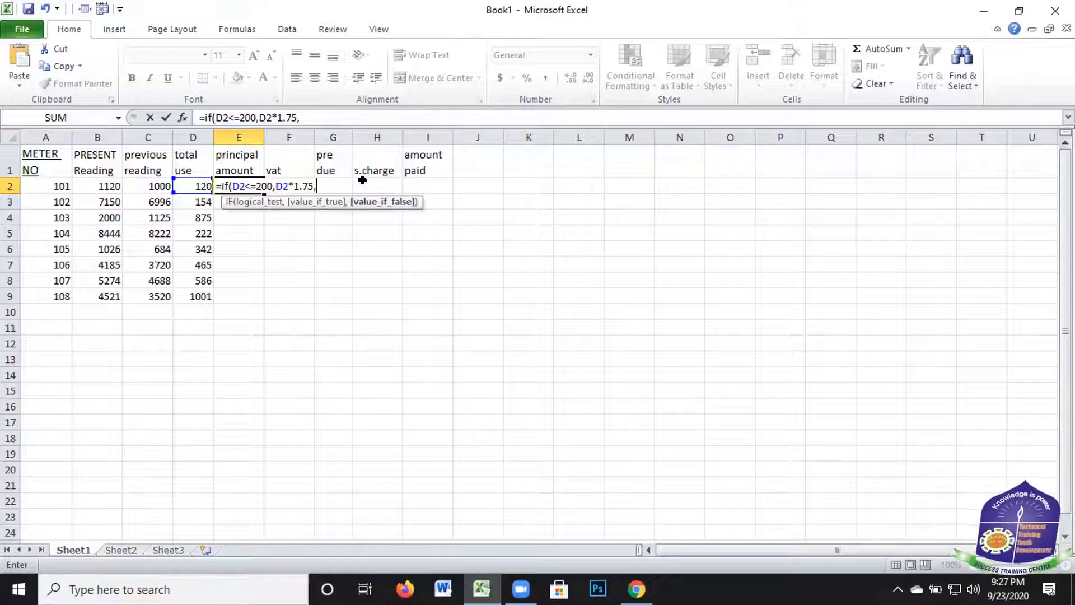
{"action": "type", "text": "if"}
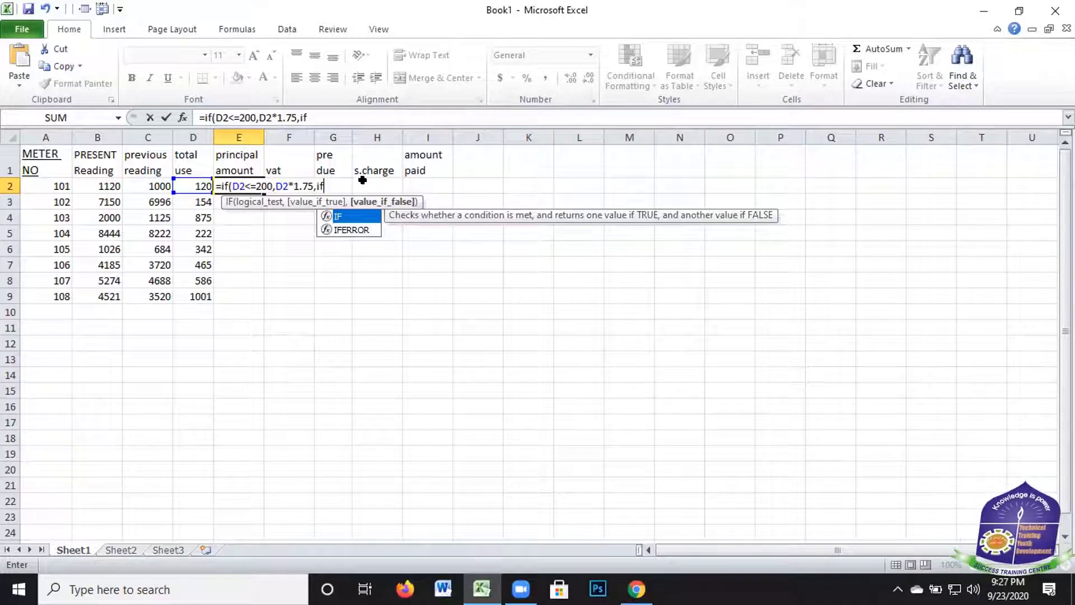
{"action": "type", "text": "("}
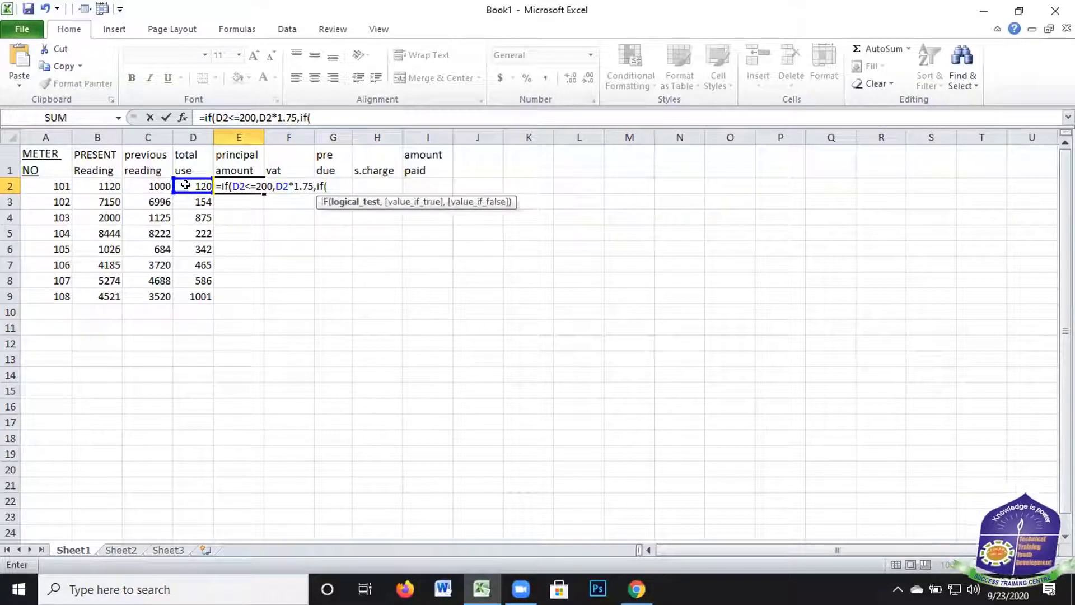
{"action": "key", "text": "Left"}
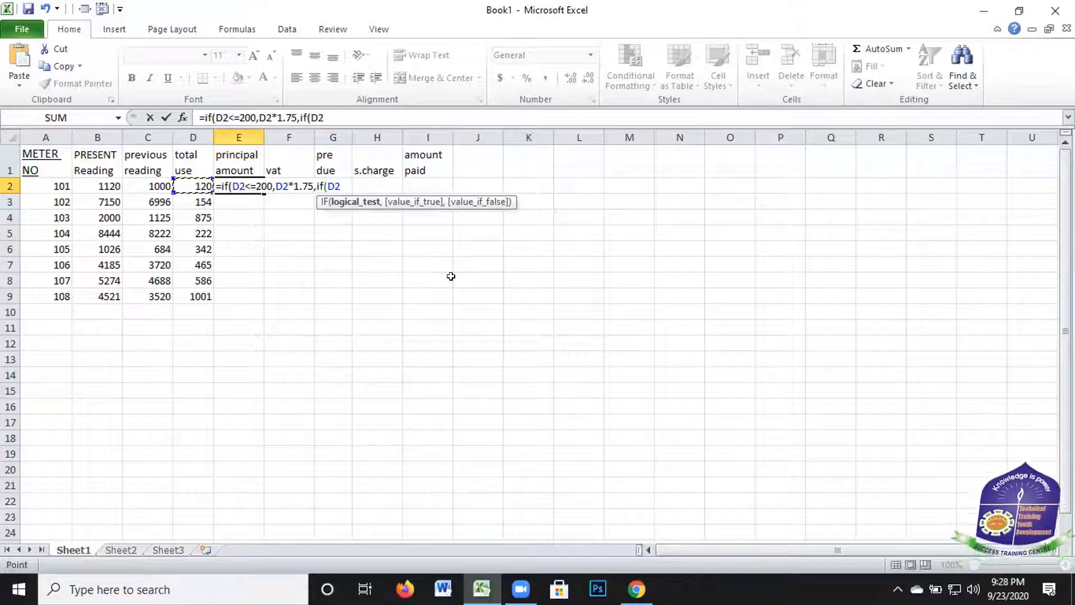
{"action": "type", "text": "<"}
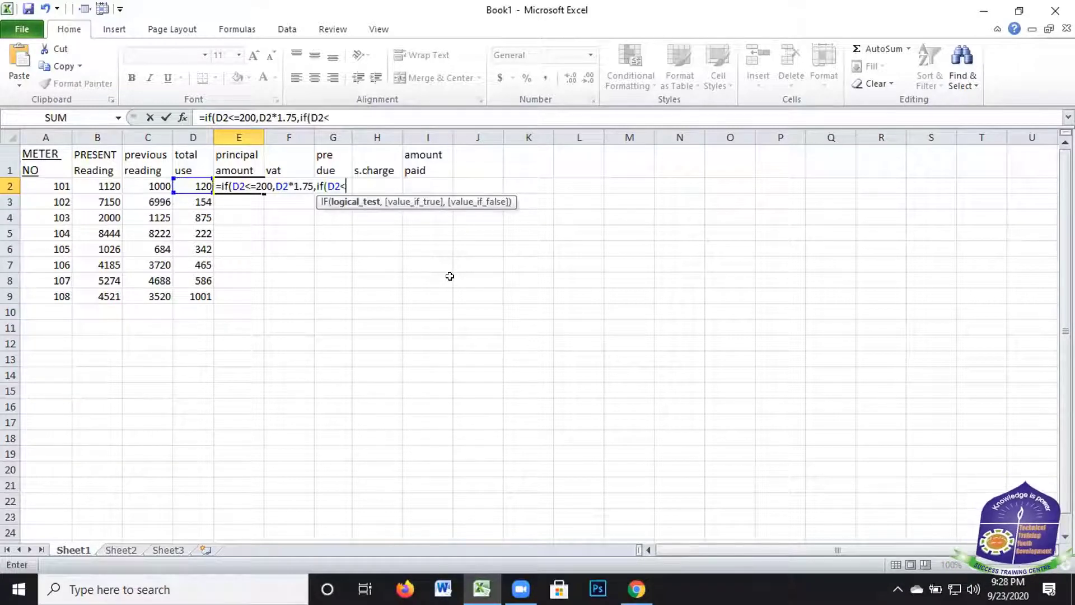
{"action": "type", "text": "="}
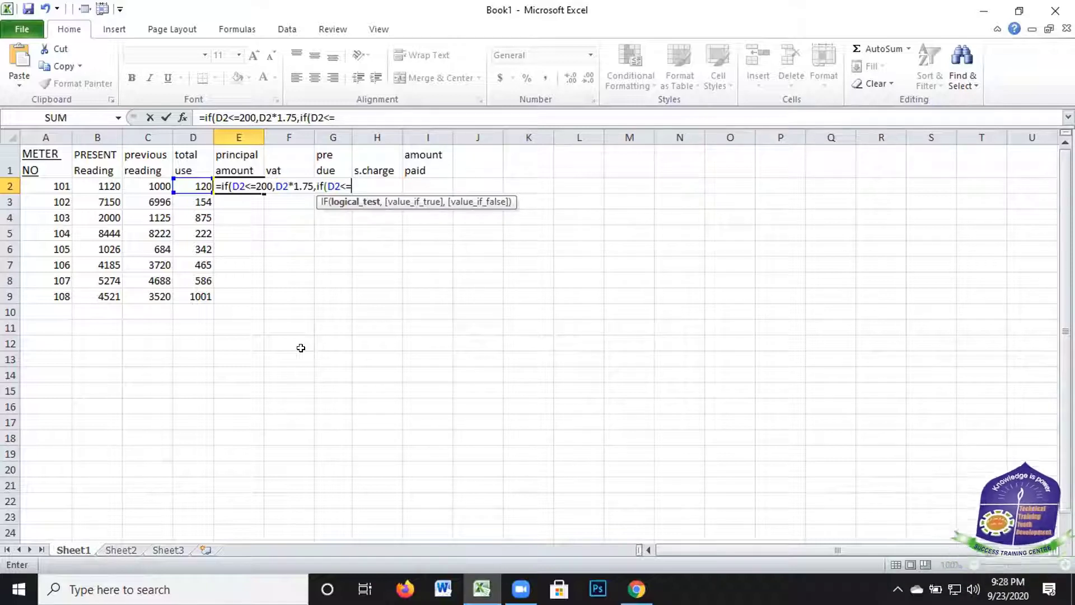
{"action": "type", "text": "4"}
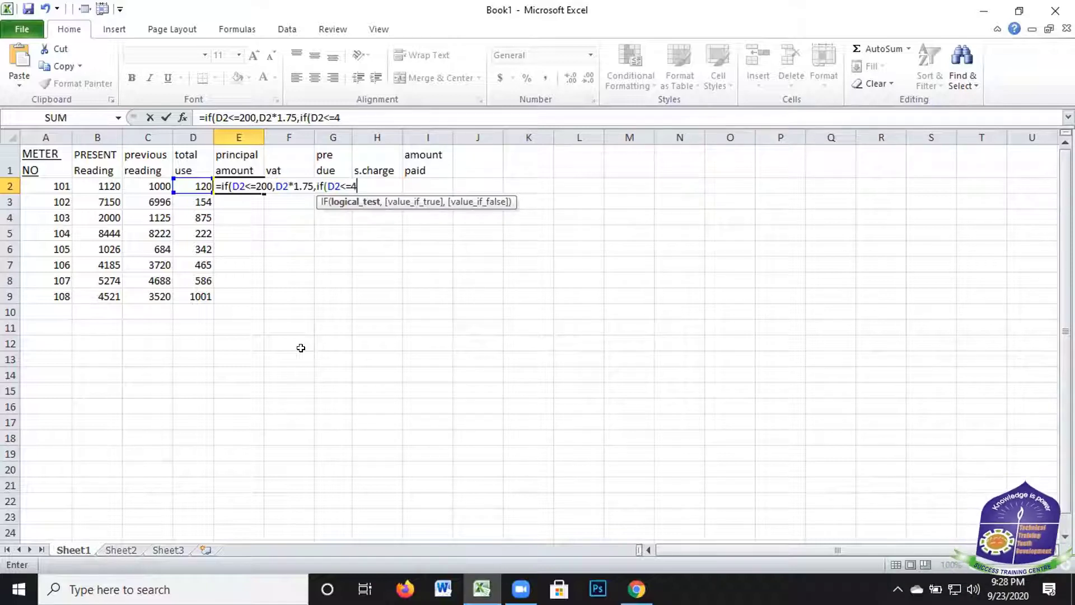
{"action": "type", "text": "00"}
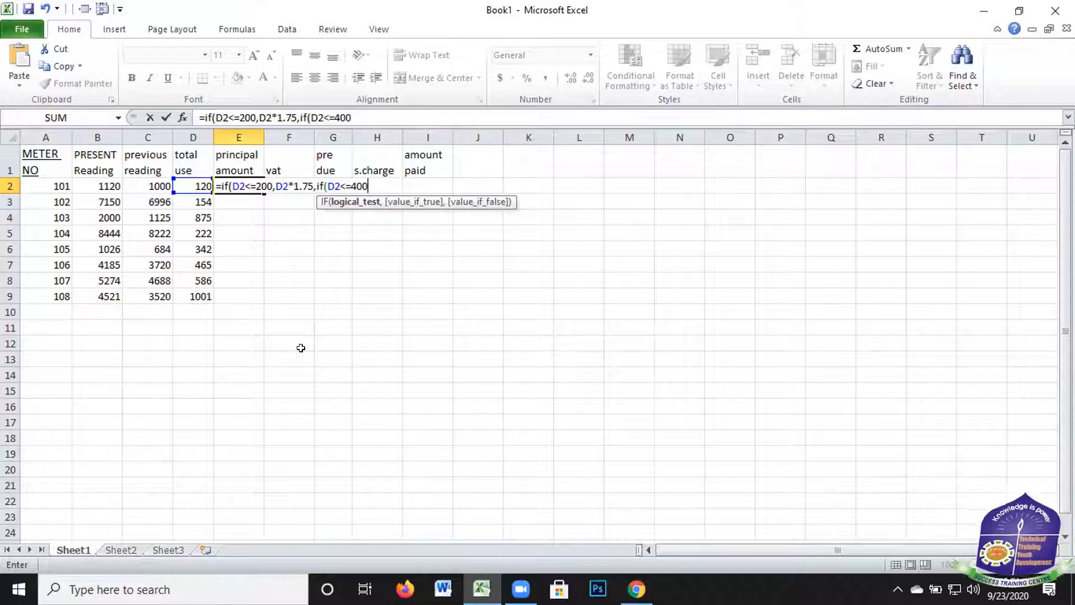
Set the true value of the second IF in the E2 formula to D2*2.50
{"action": "type", "text": ","}
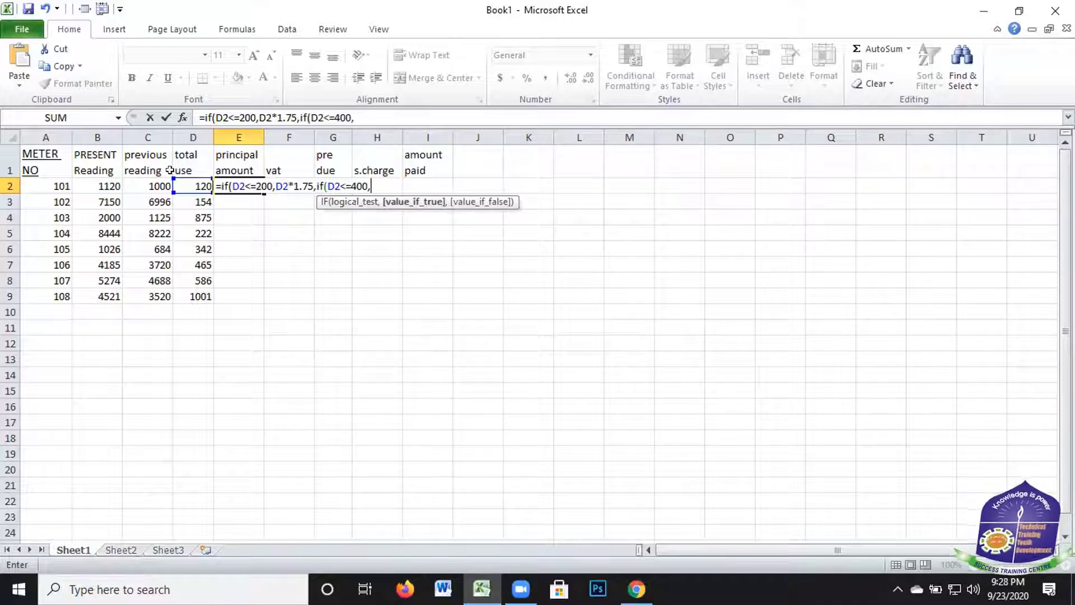
{"action": "key", "text": "Left"}
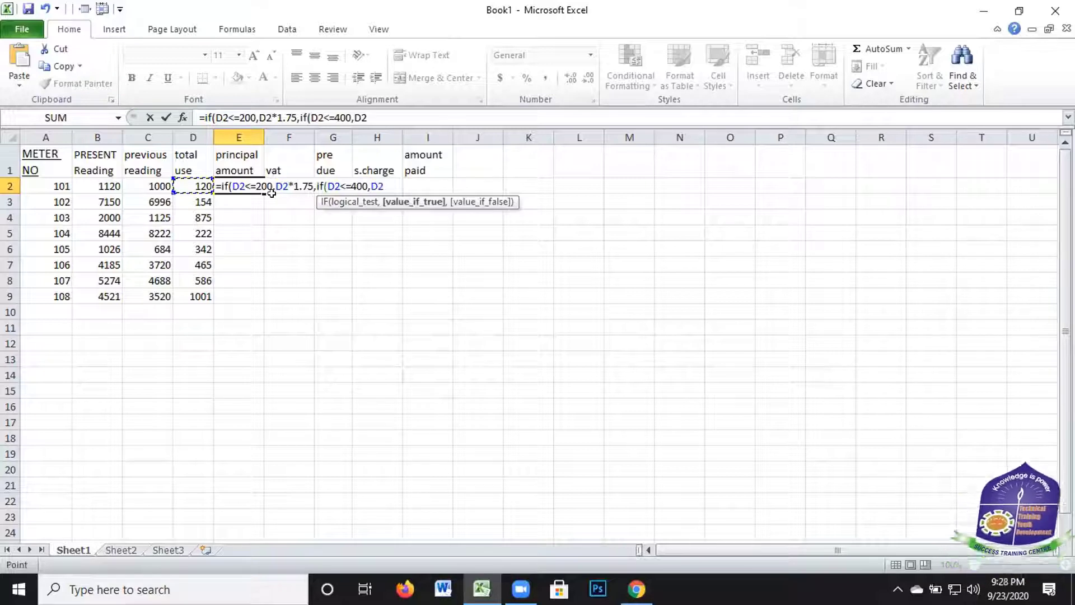
{"action": "type", "text": "*"}
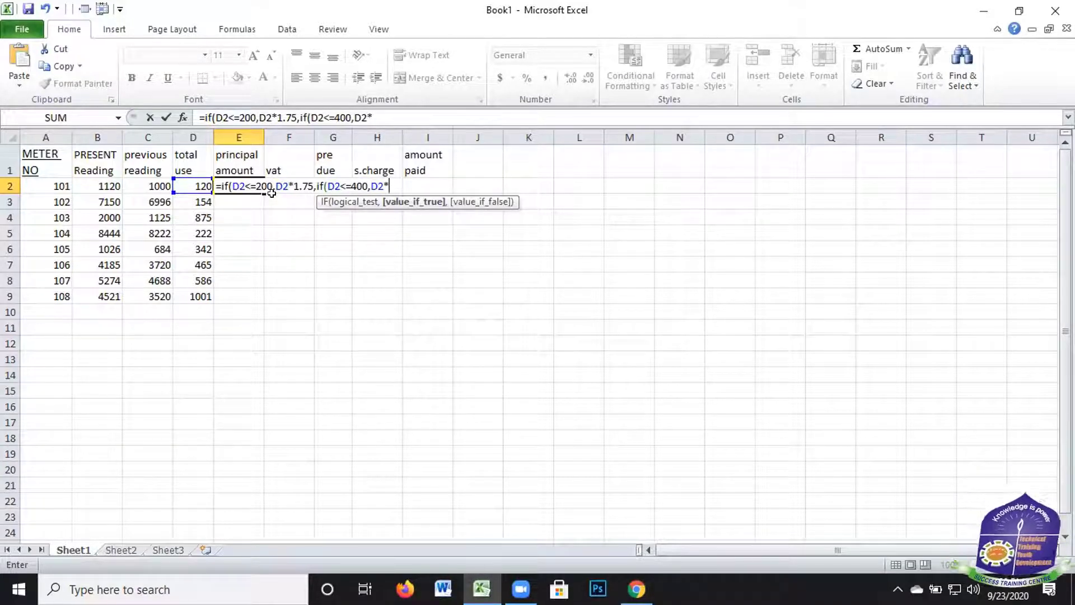
{"action": "type", "text": "2"}
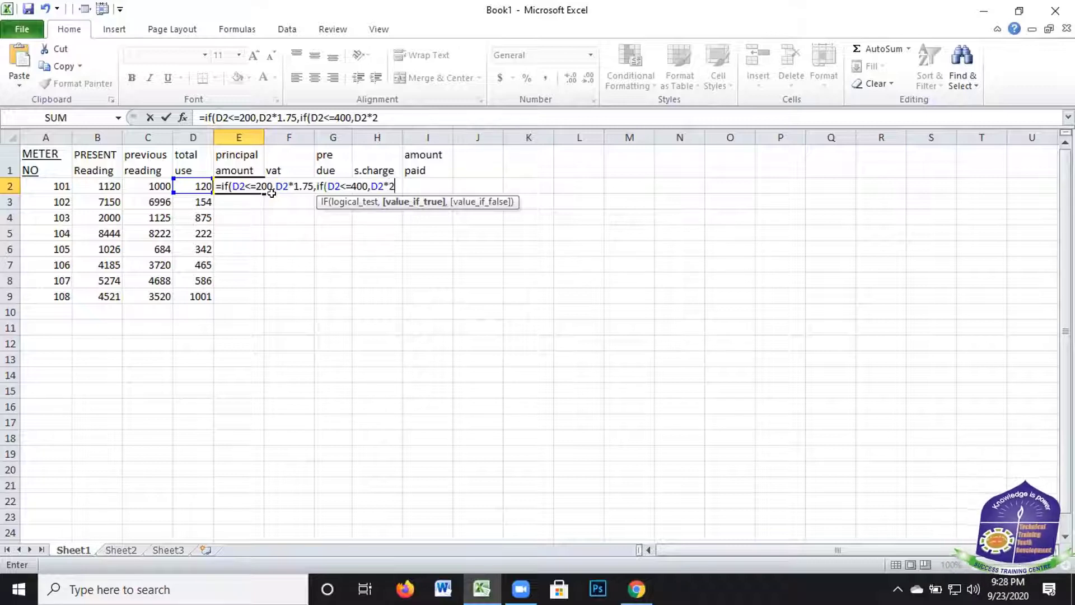
{"action": "type", "text": ".50"}
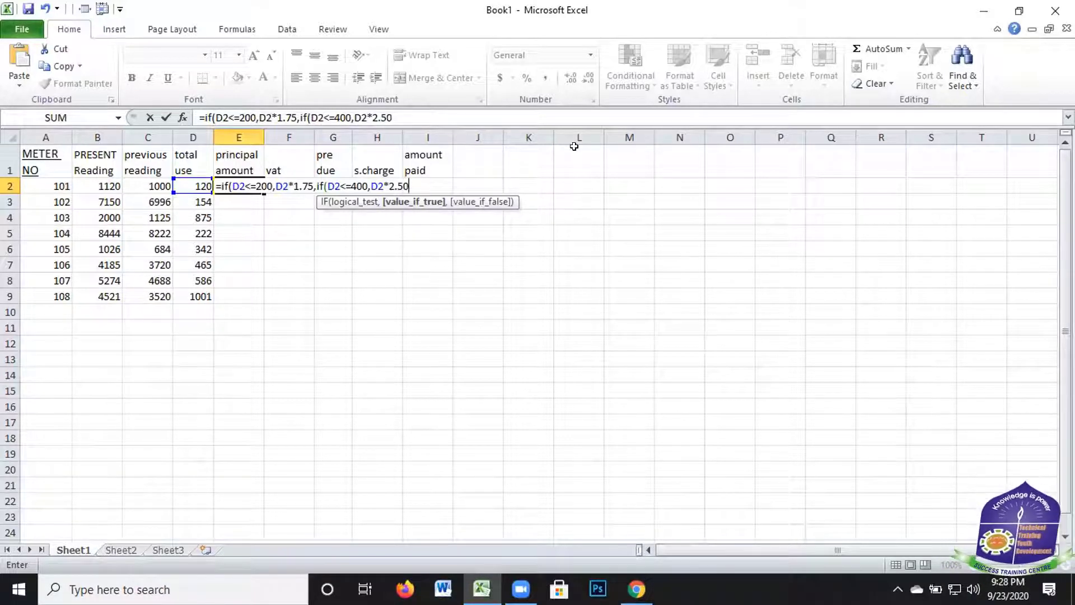
Nest a third IF as the false value of the second IF in E2, with the condition D2<=500
{"action": "type", "text": ","}
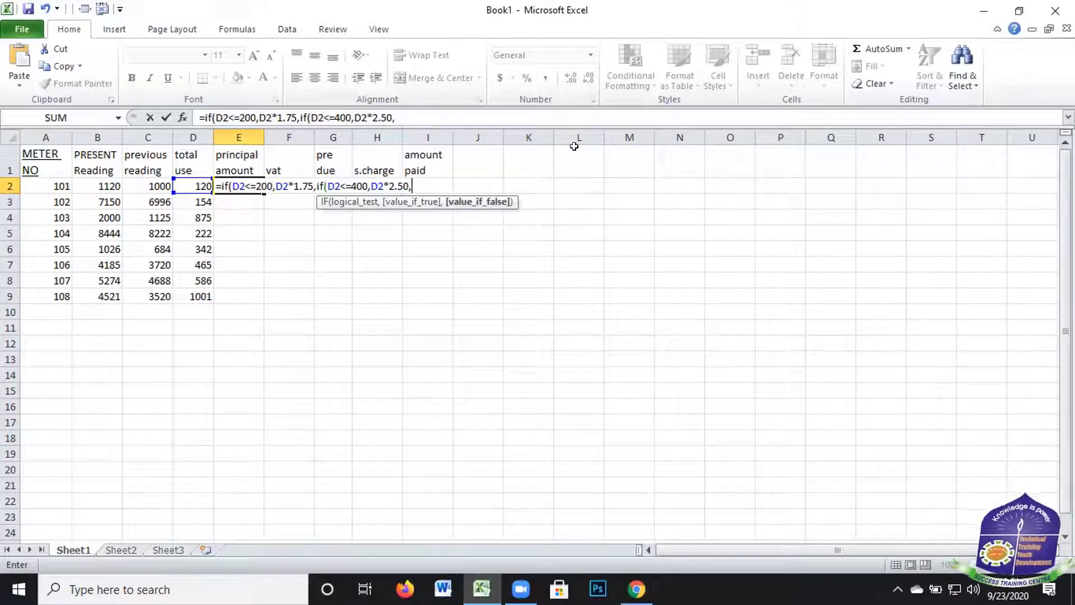
{"action": "type", "text": "if"}
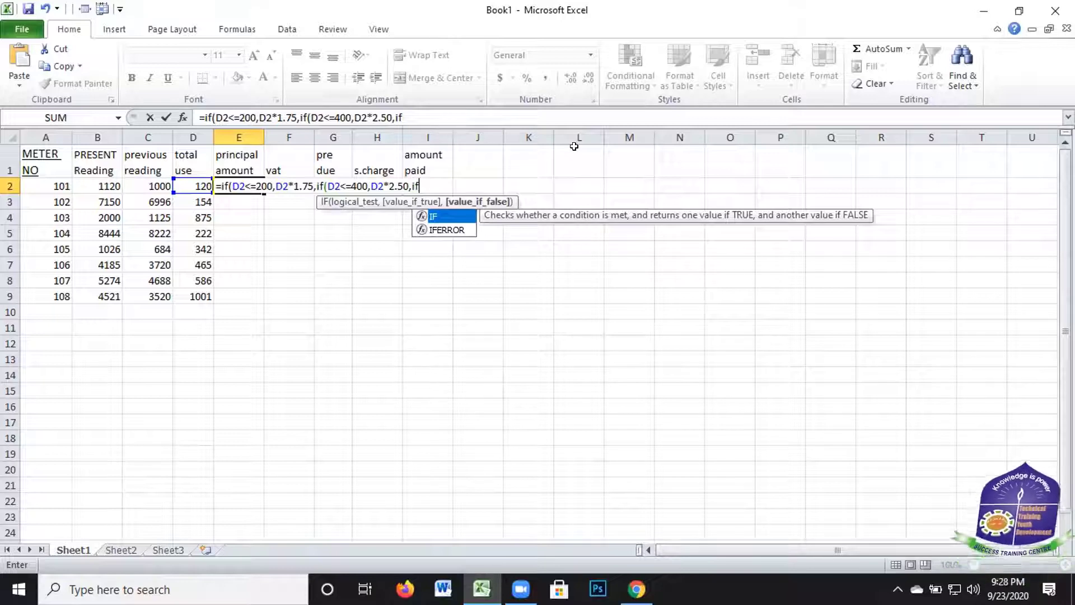
{"action": "type", "text": "("}
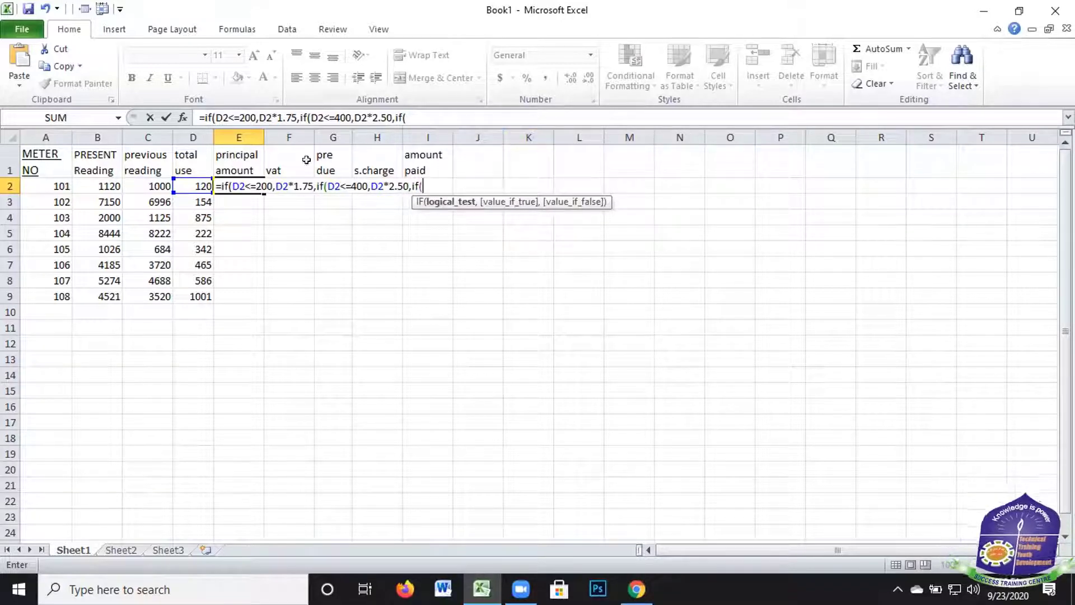
{"action": "key", "text": "Left"}
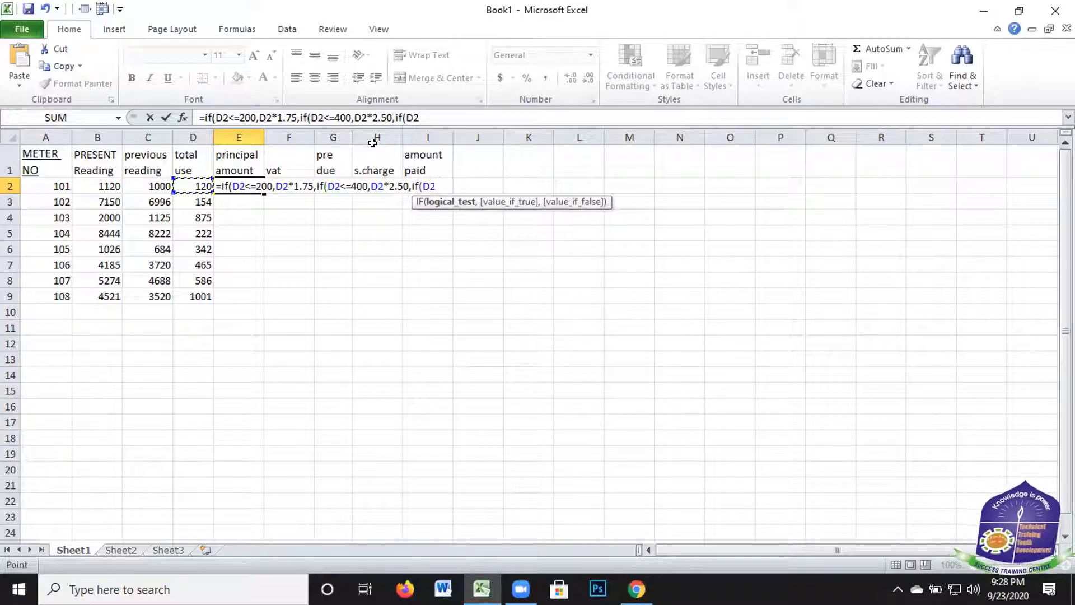
{"action": "type", "text": "*"}
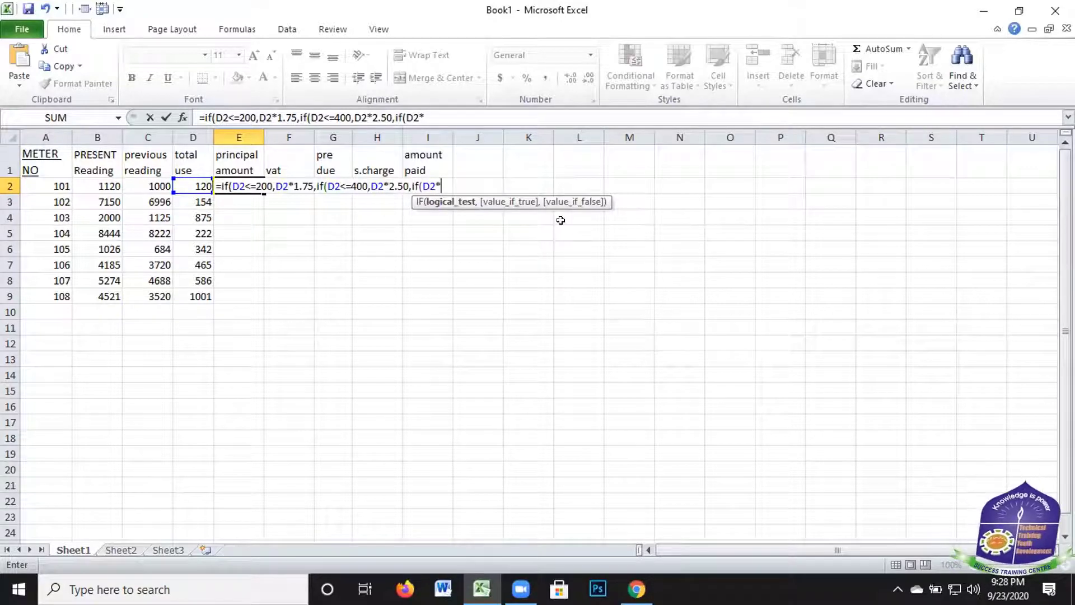
{"action": "key", "text": "BackSpace"}
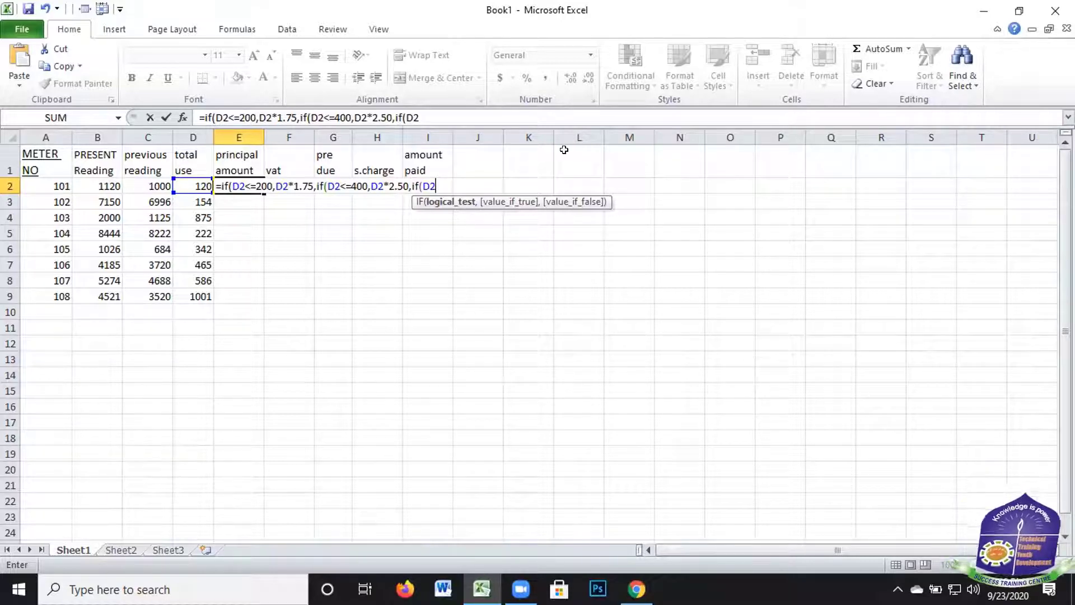
{"action": "type", "text": "<"}
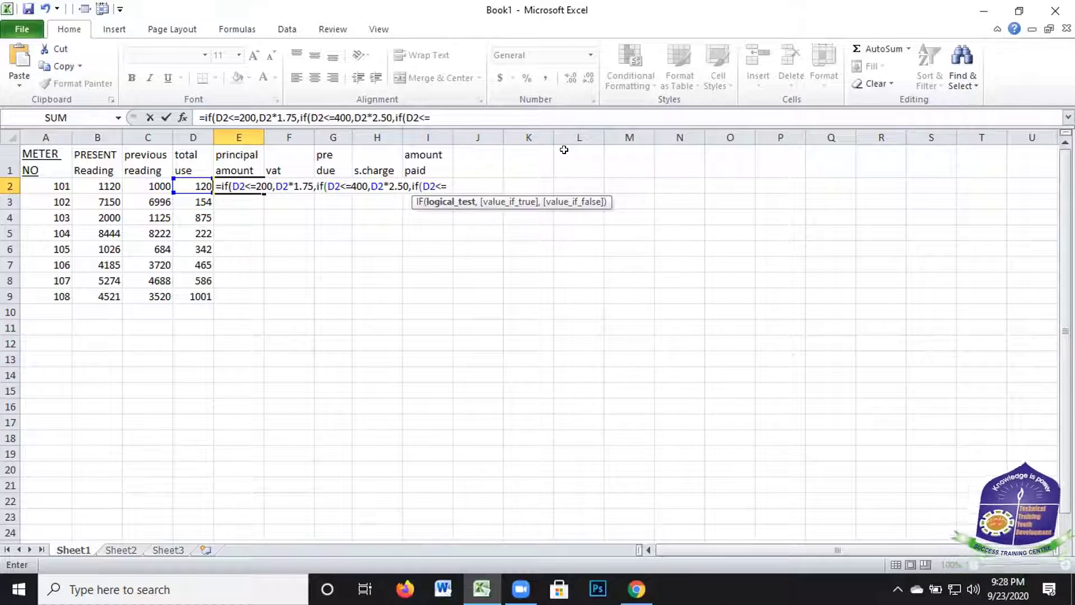
{"action": "type", "text": "=500"}
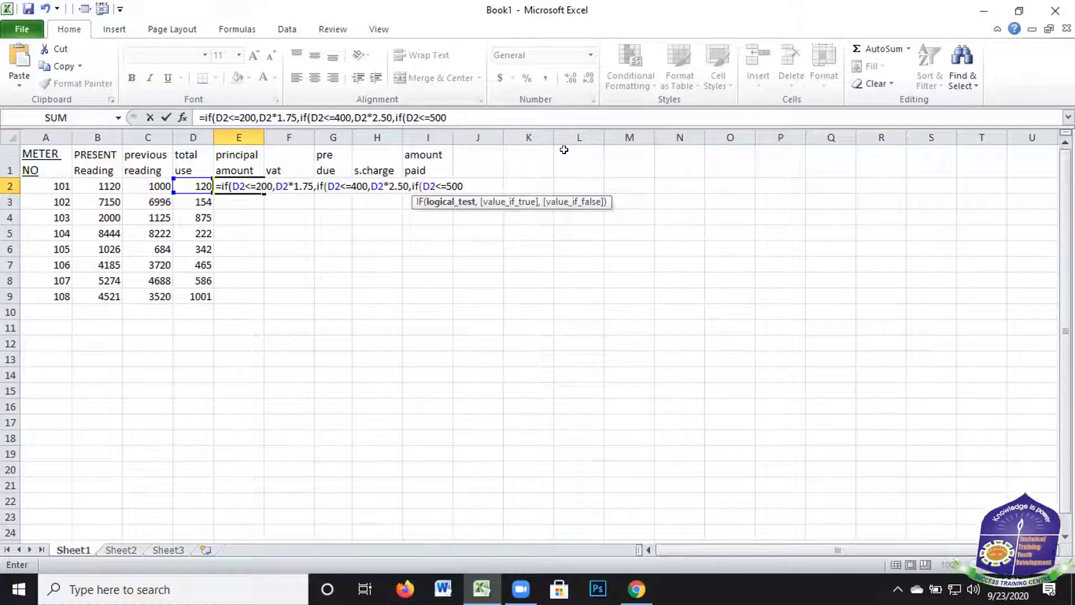
Set the true value of the third IF in the E2 formula to D2*3.75
{"action": "type", "text": ","}
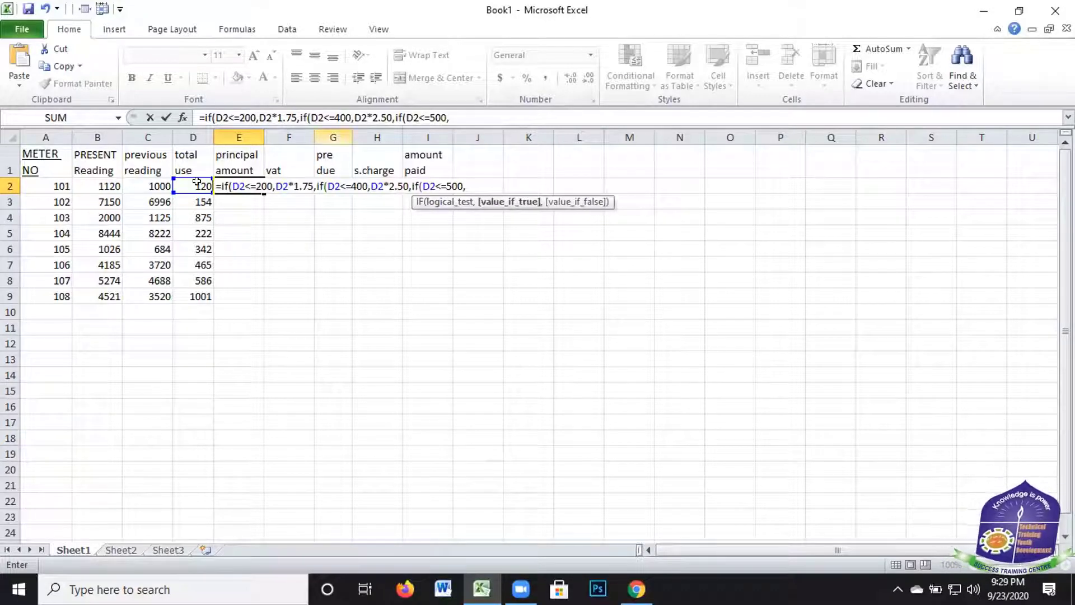
{"action": "key", "text": "Left"}
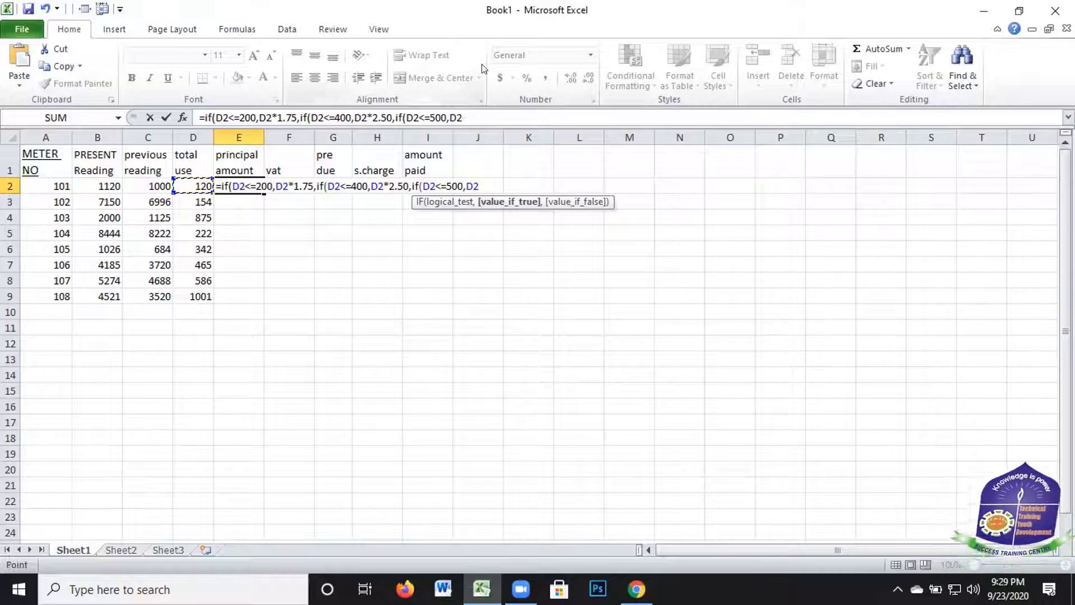
{"action": "type", "text": "*3"}
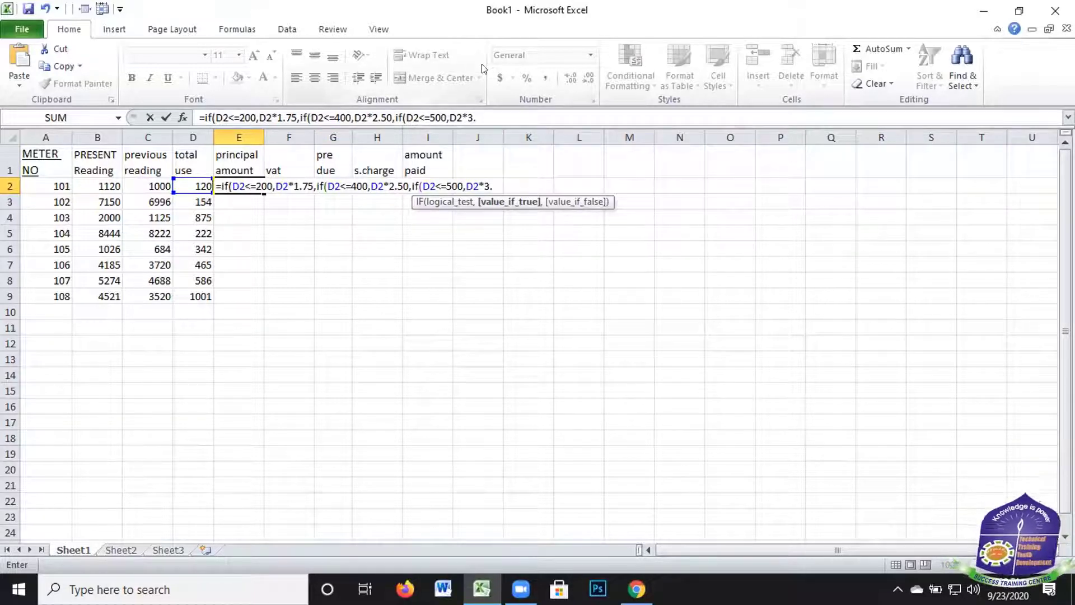
{"action": "type", "text": ".7"}
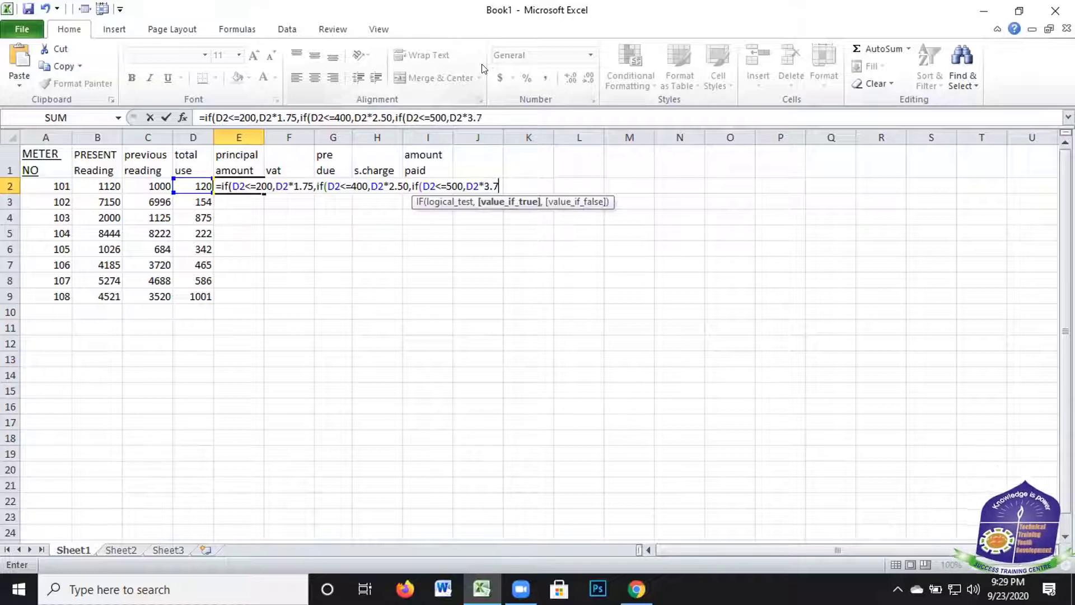
{"action": "type", "text": "5"}
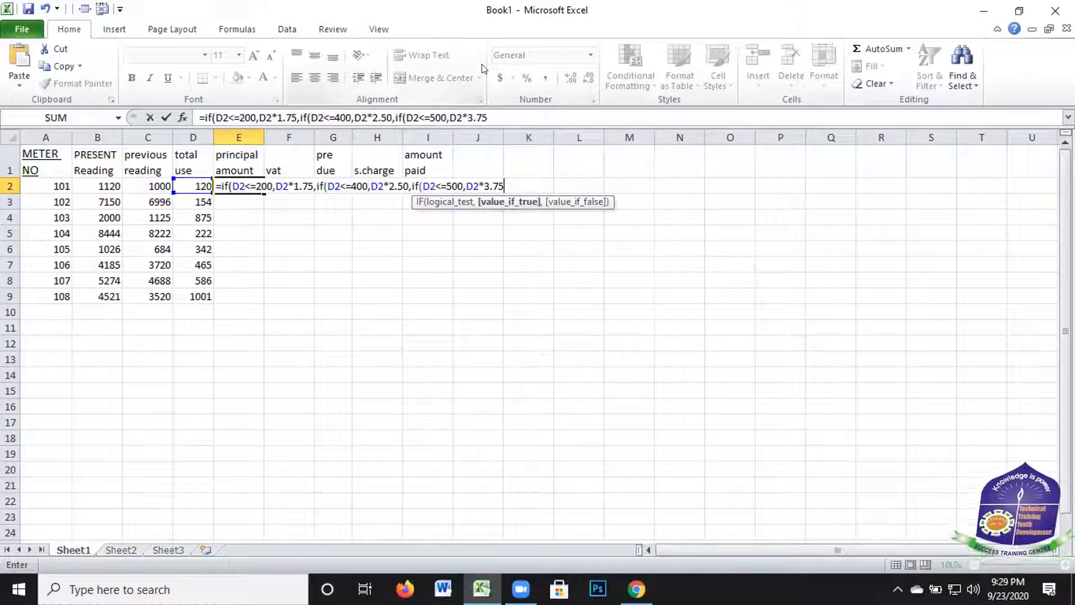
Set the false value of the third IF in the E2 formula to D2*4.50
{"action": "type", "text": ","}
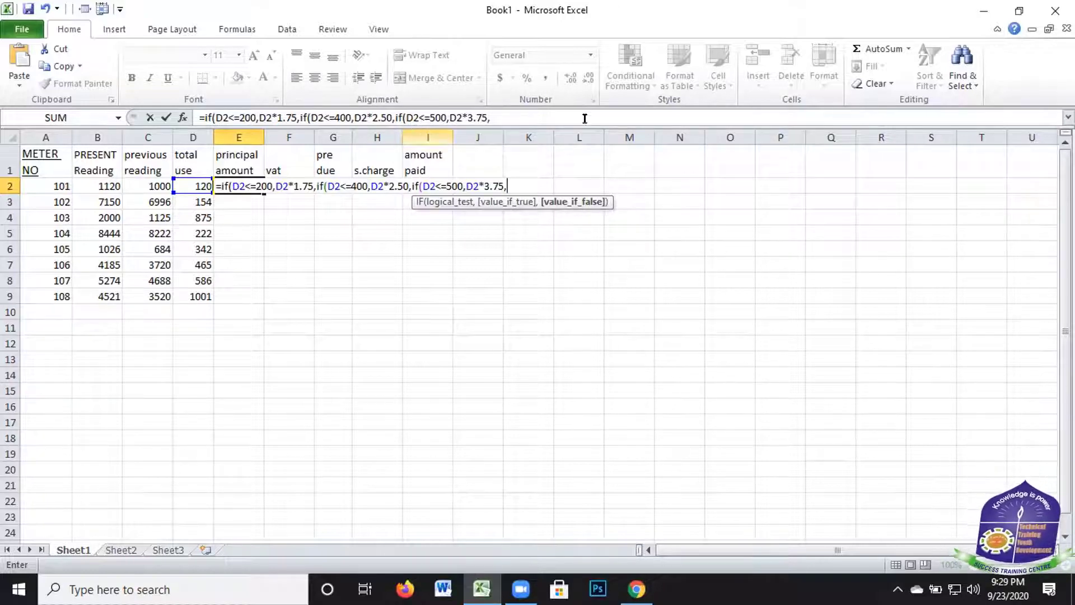
{"action": "left_click", "coordinate": [194, 181]}
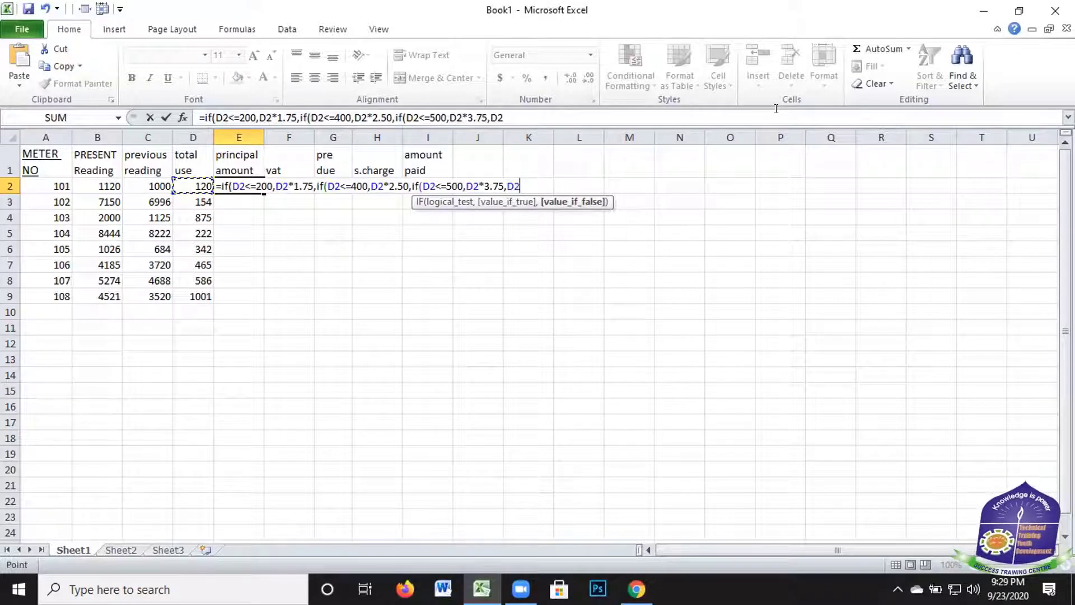
{"action": "type", "text": "*"}
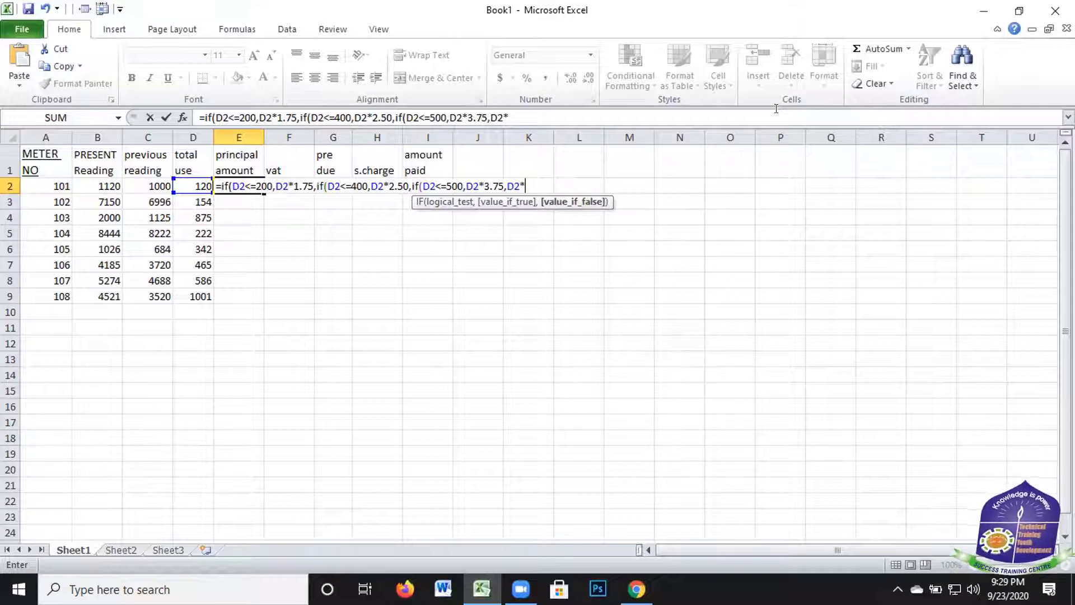
{"action": "type", "text": "4"}
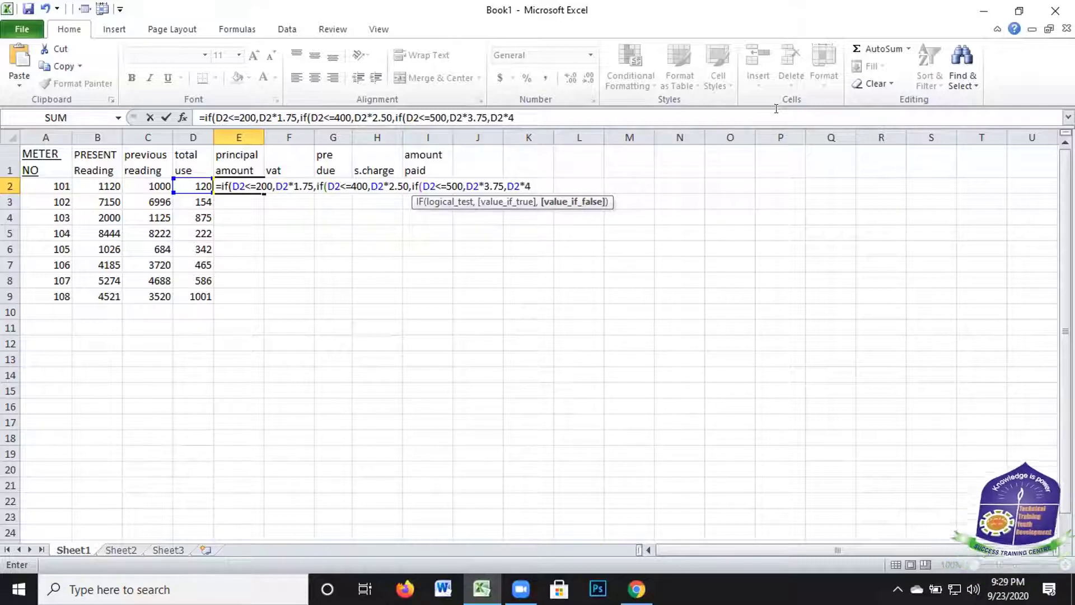
{"action": "type", "text": ".50"}
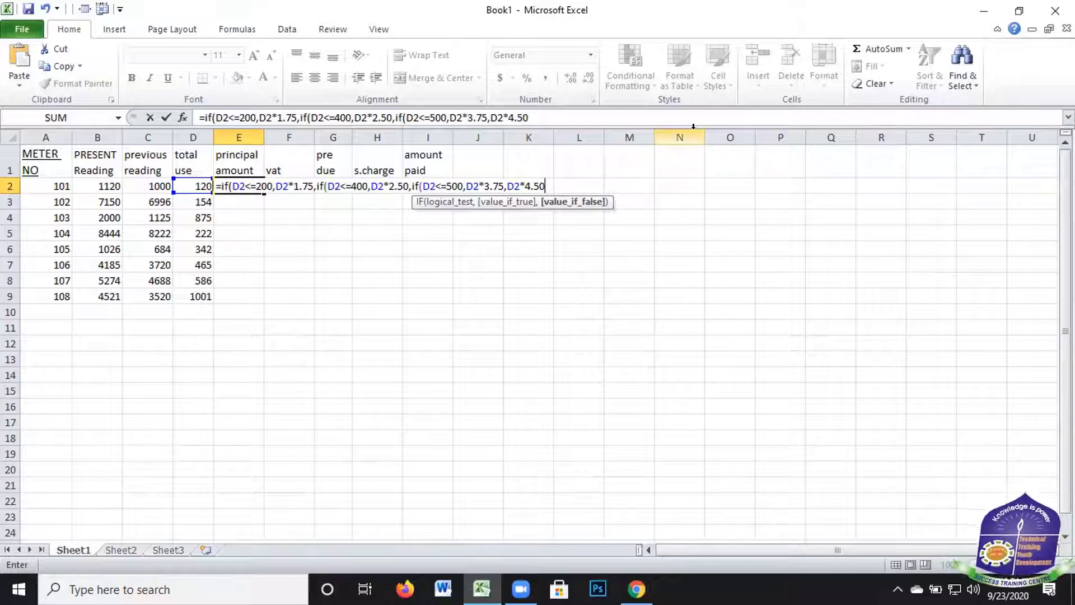
Close all three nested IFs to complete the principal amount formula in E2, and fill it down through E9
{"action": "type", "text": "))"}
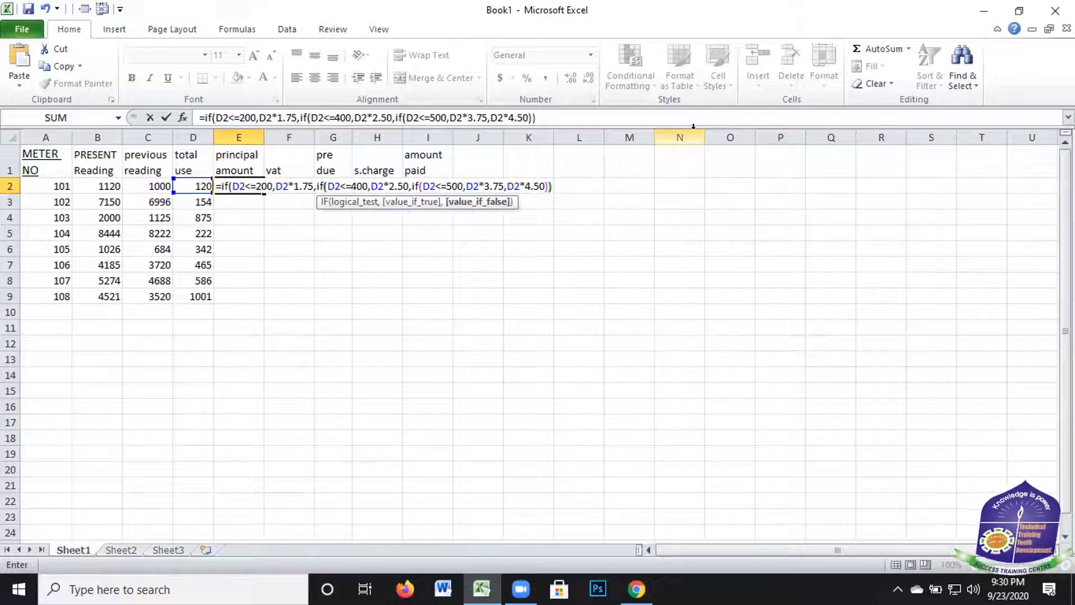
{"action": "type", "text": ")"}
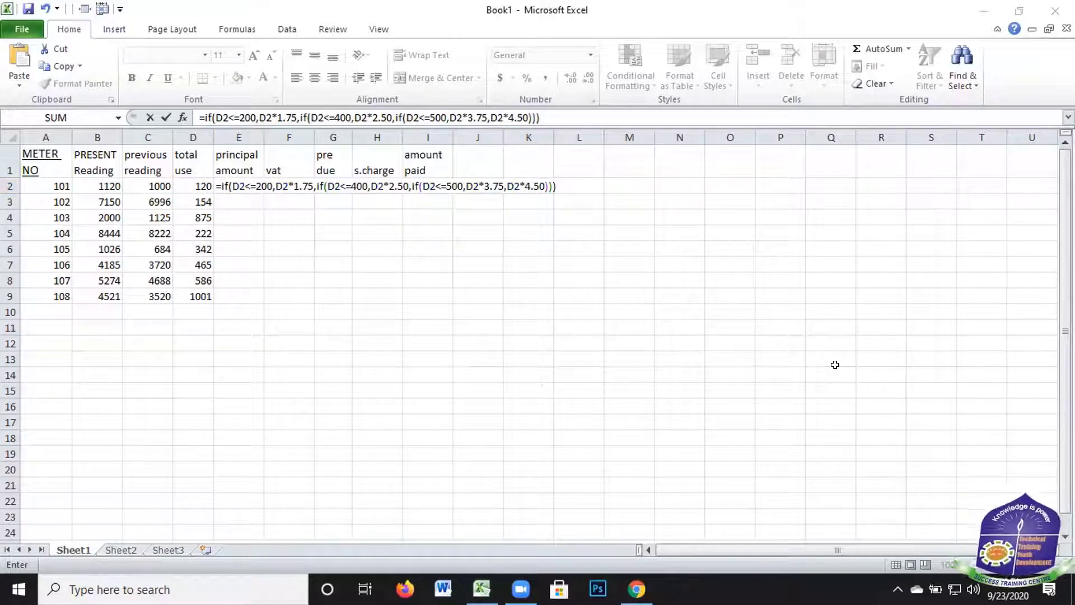
{"action": "left_click", "coordinate": [566, 183]}
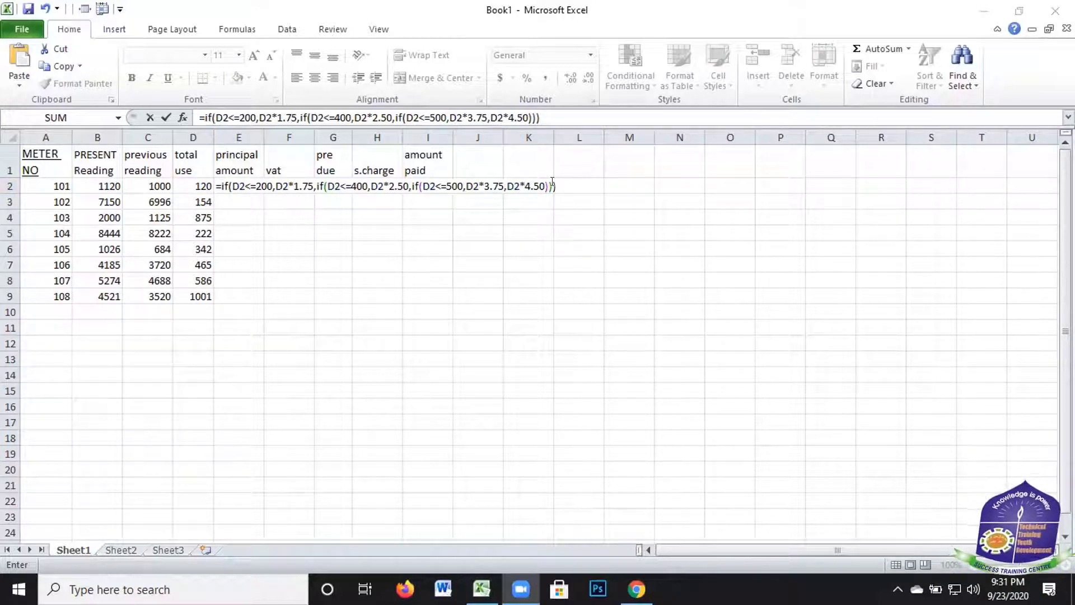
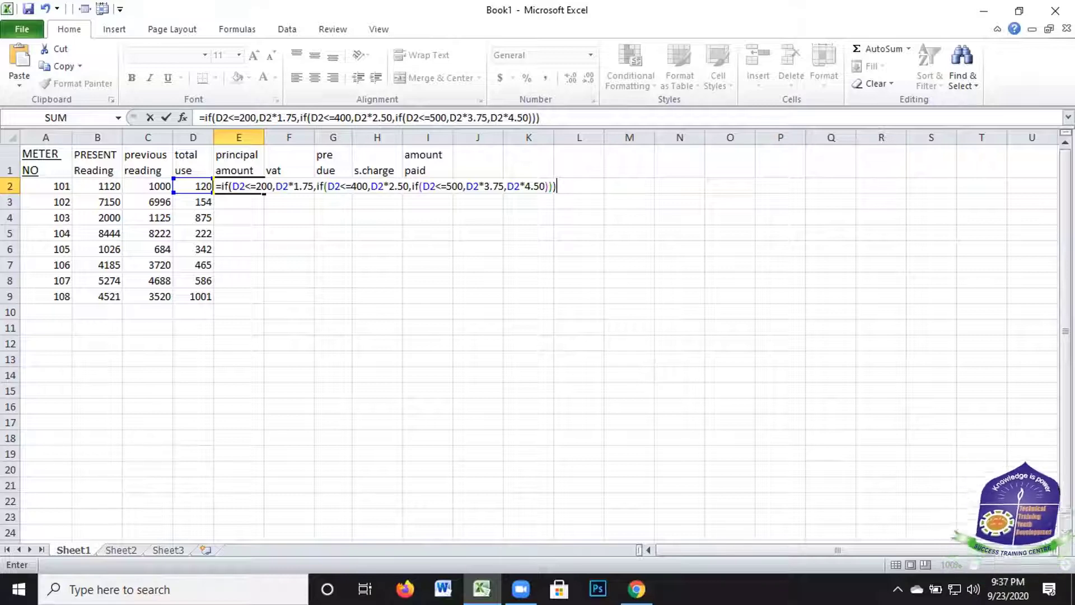
{"action": "key", "text": "Return"}
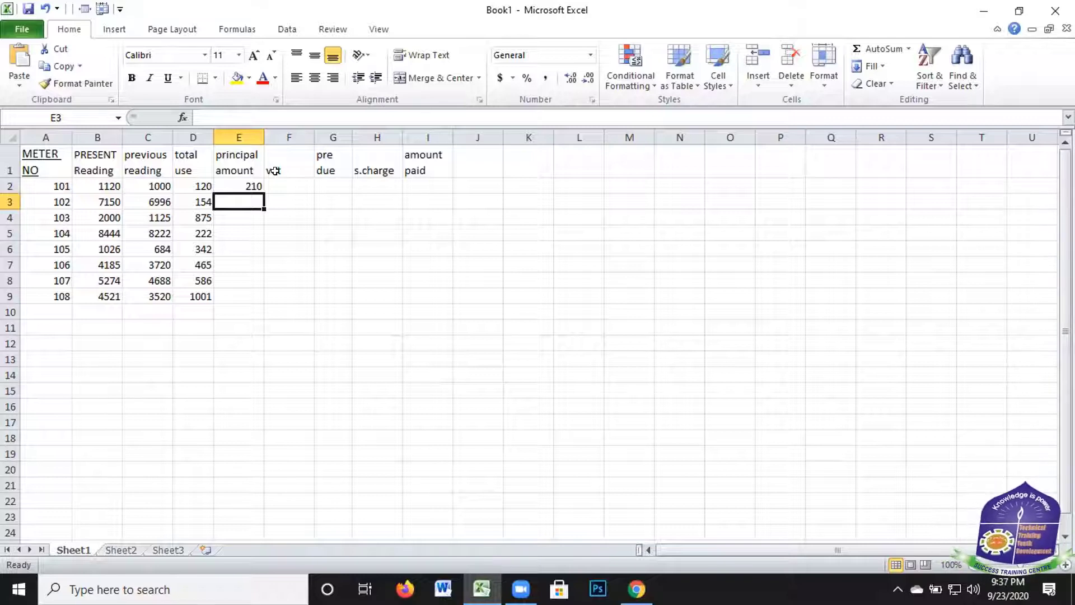
{"action": "left_click", "coordinate": [252, 182]}
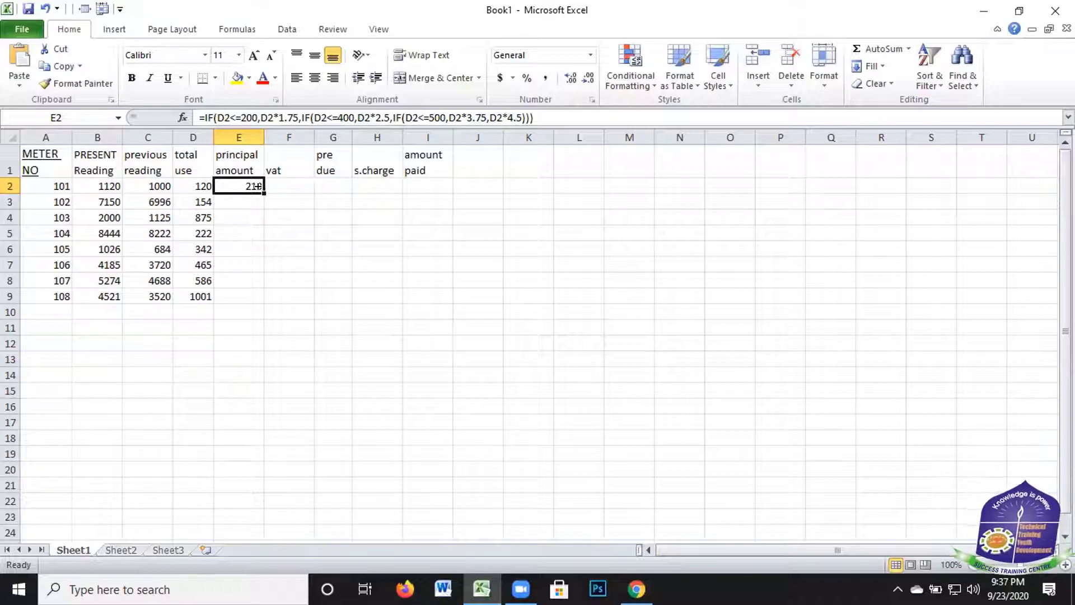
{"action": "left_click_drag", "start_coordinate": [257, 186], "coordinate": [258, 291]}
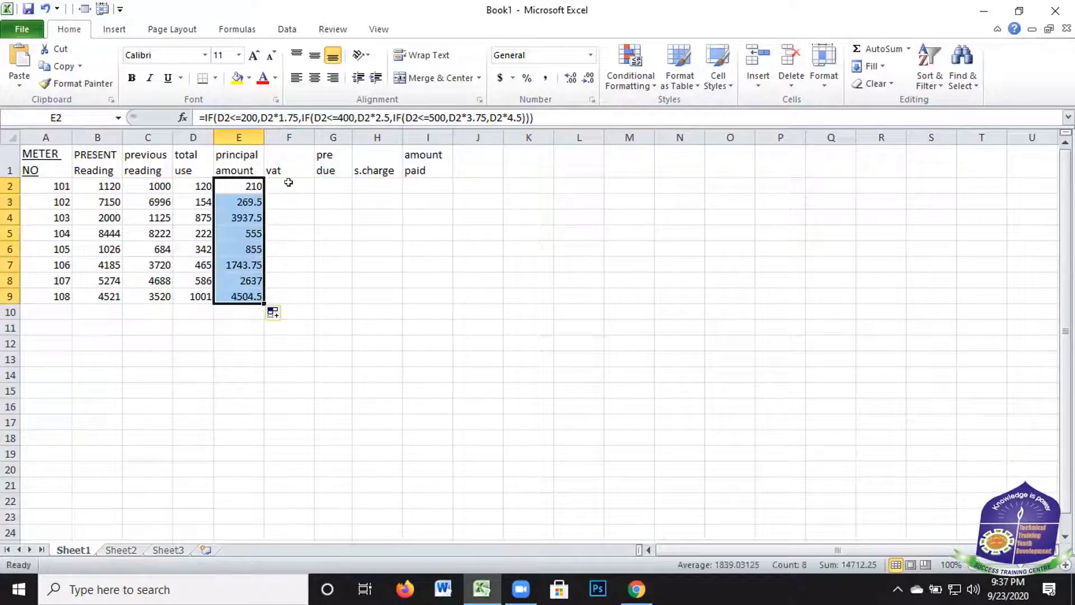
Enter the VAT formula =E2*15% in F2 for meter 101
{"action": "left_click", "coordinate": [290, 183]}
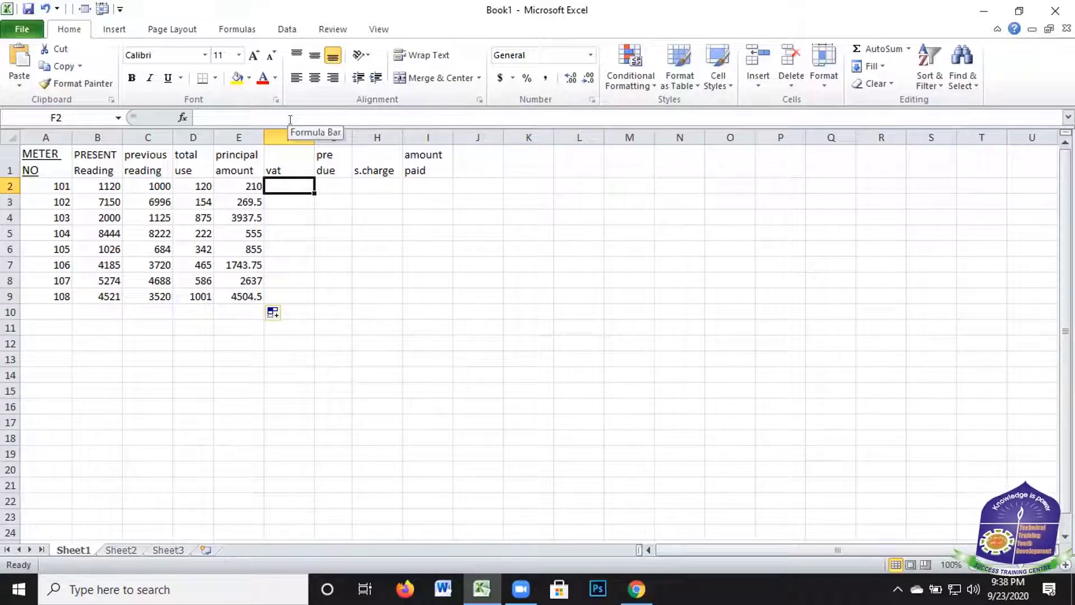
{"action": "type", "text": "="}
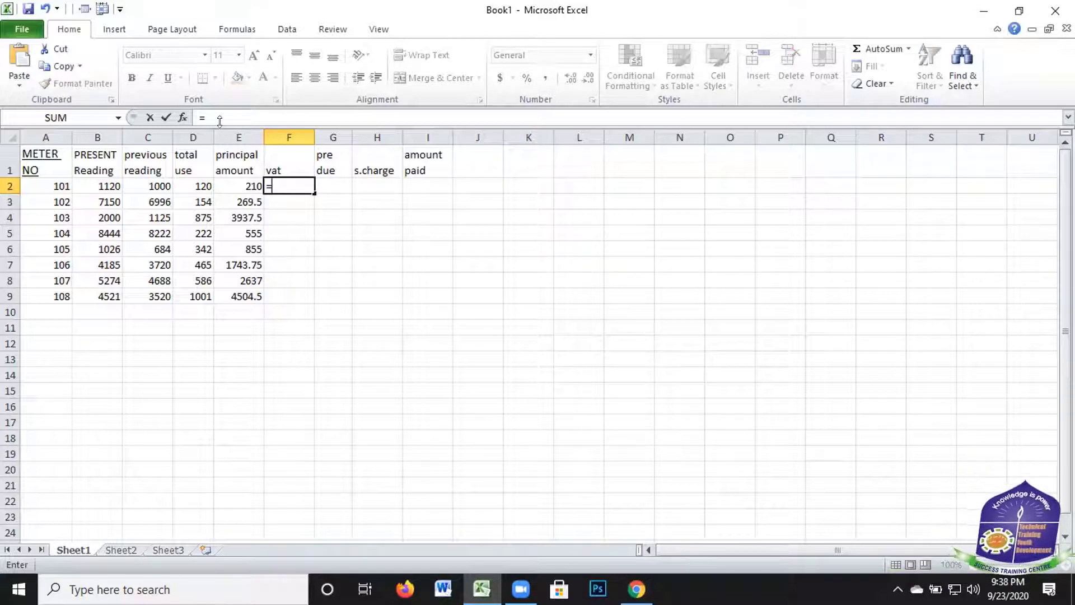
{"action": "left_click", "coordinate": [249, 184]}
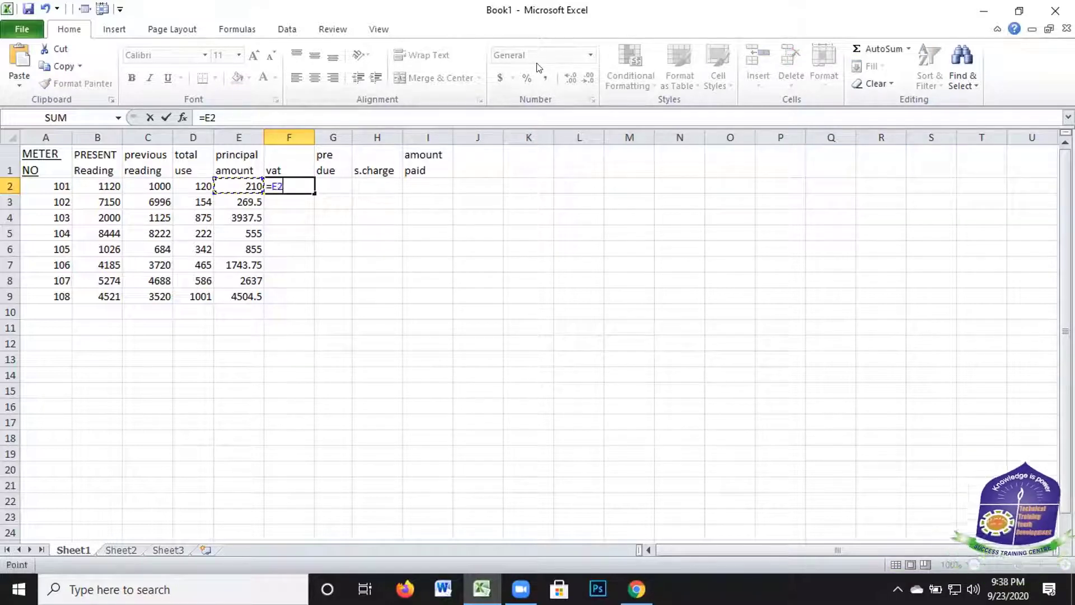
{"action": "type", "text": "*"}
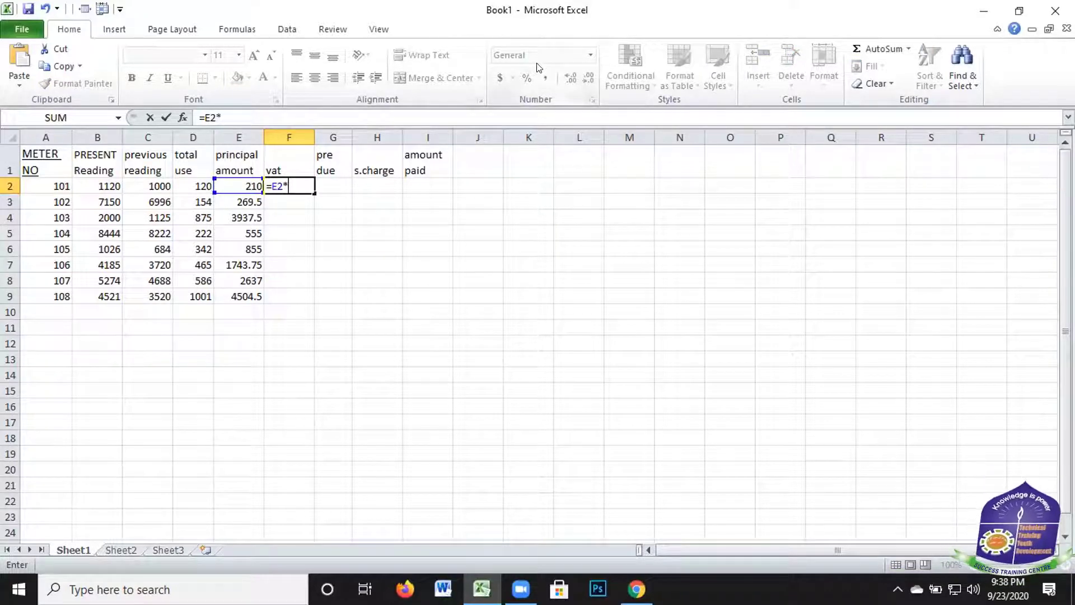
{"action": "type", "text": "15"}
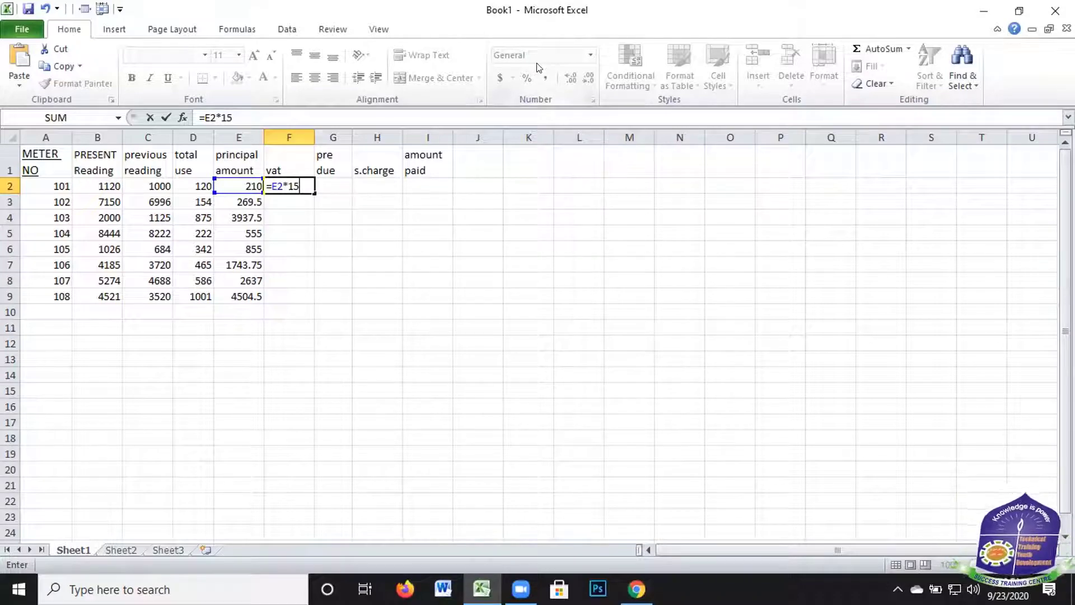
{"action": "type", "text": "%"}
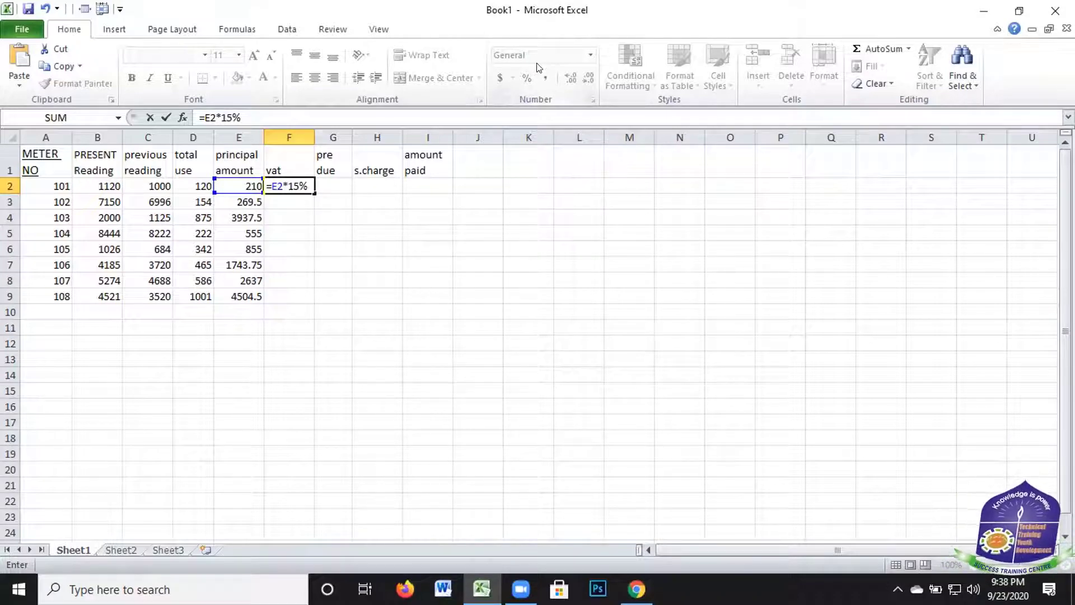
{"action": "key", "text": "Return"}
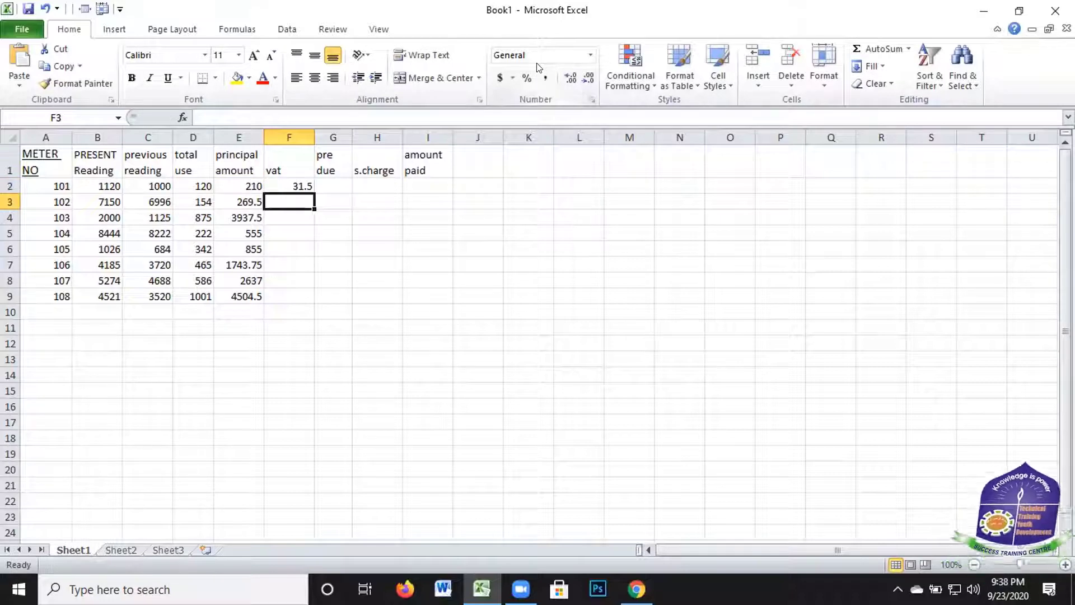
Fill the VAT formula from F2 down through F9 for the remaining meters
{"action": "left_click", "coordinate": [294, 184]}
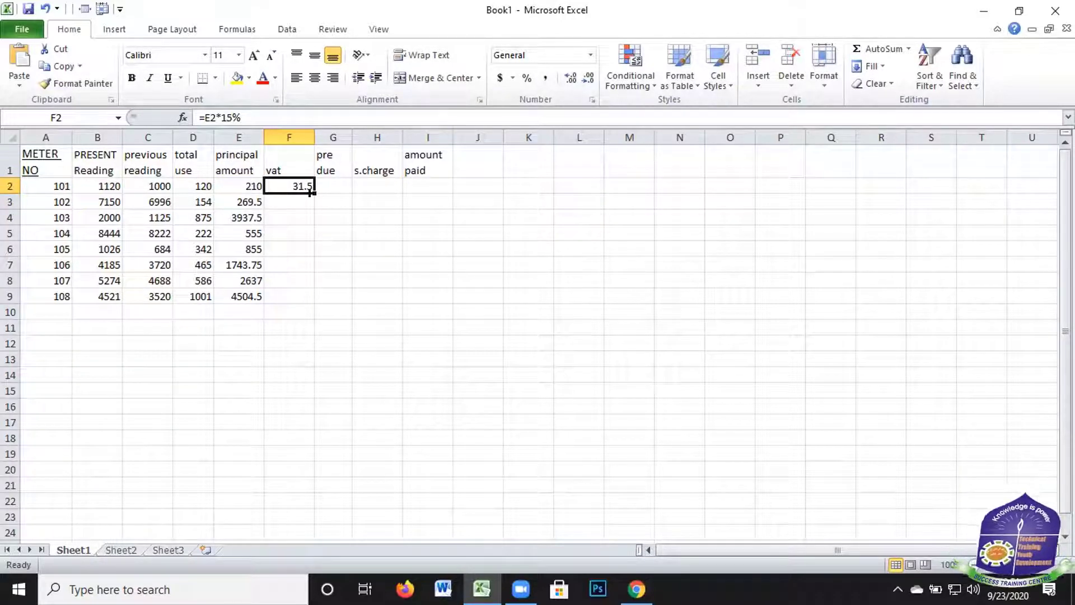
{"action": "left_click_drag", "start_coordinate": [310, 188], "coordinate": [307, 298]}
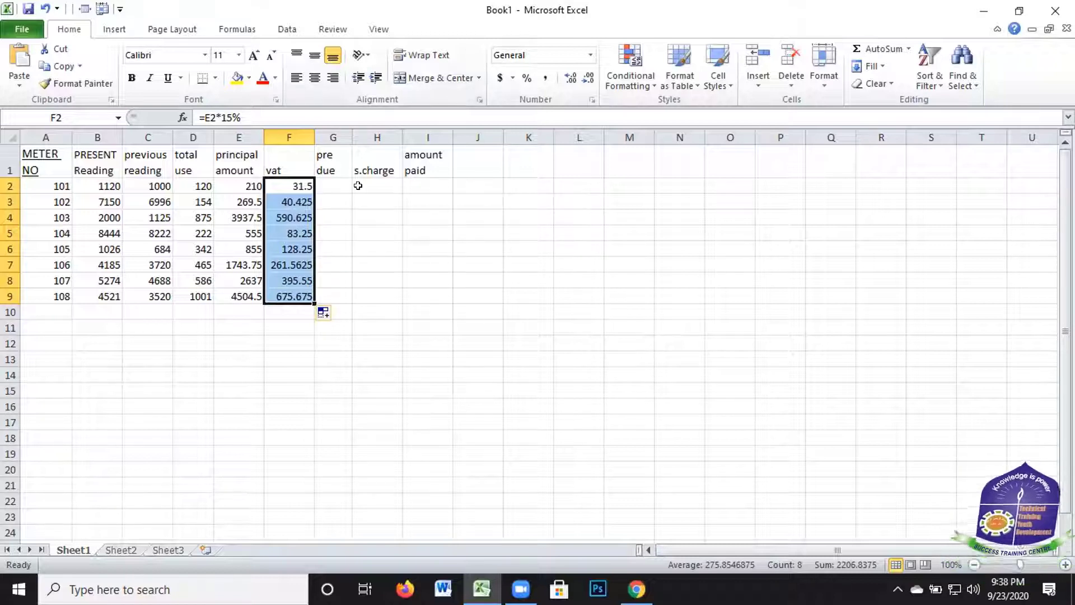
{"action": "key", "text": "Right"}
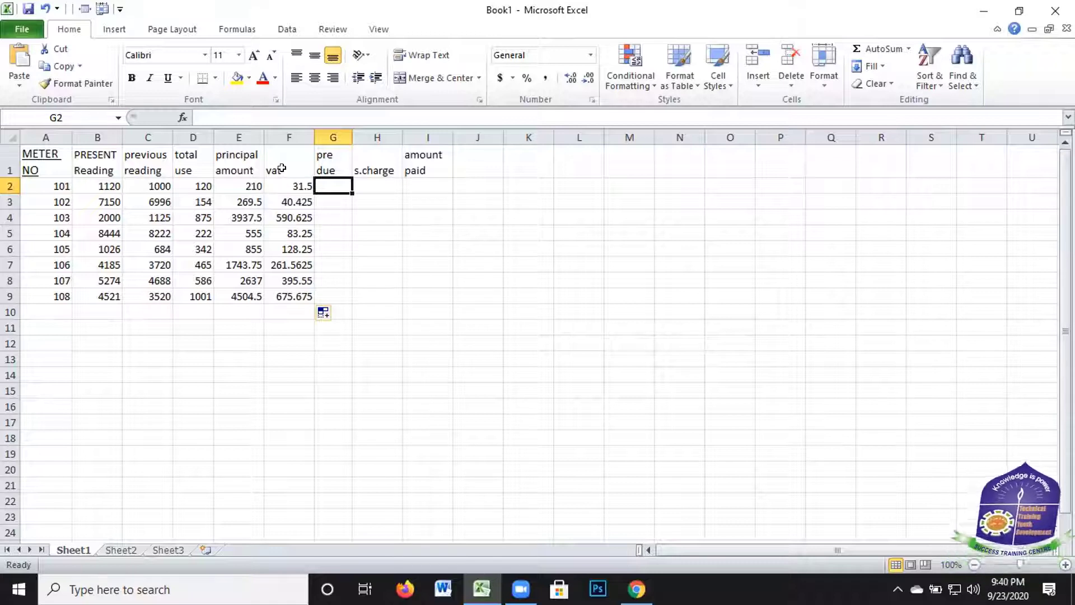
{"action": "left_click", "coordinate": [288, 187]}
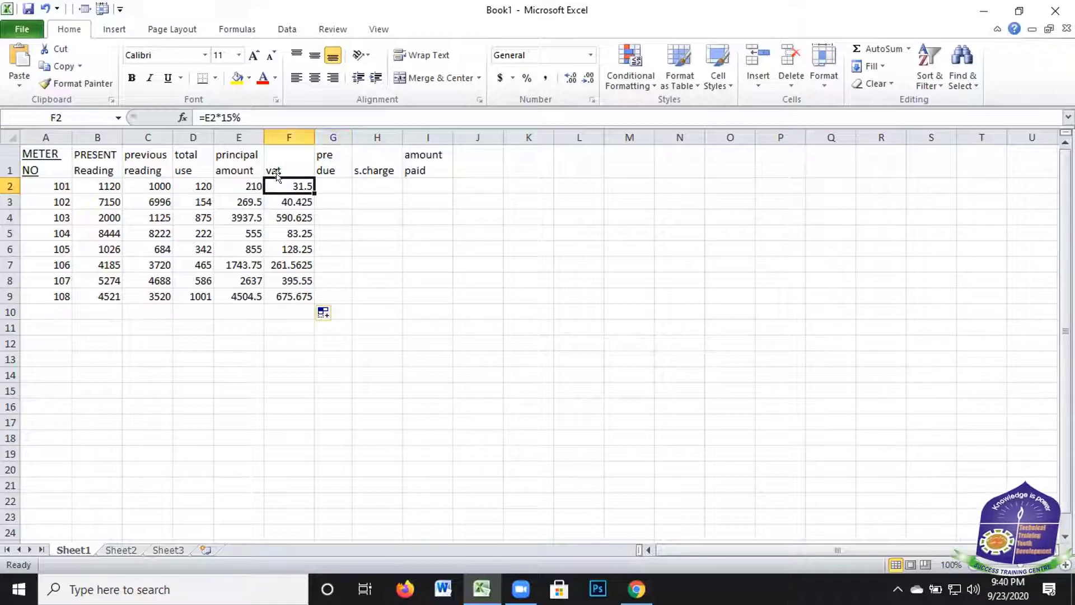
{"action": "left_click", "coordinate": [325, 190]}
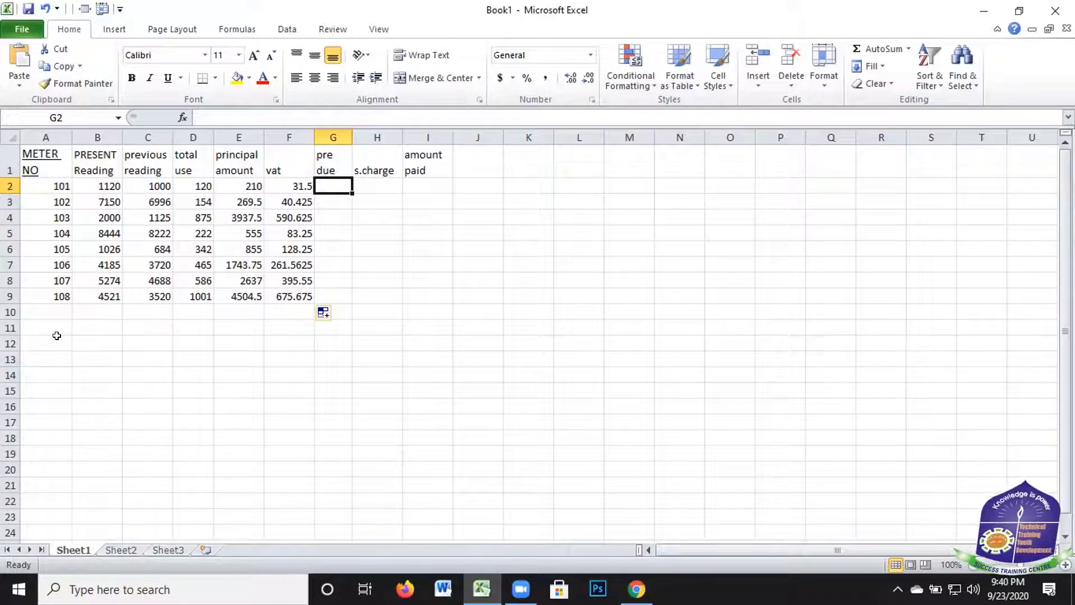
Enter the sample values 1000 in A12 and 600 in B12 below the billing table
{"action": "left_click", "coordinate": [56, 336]}
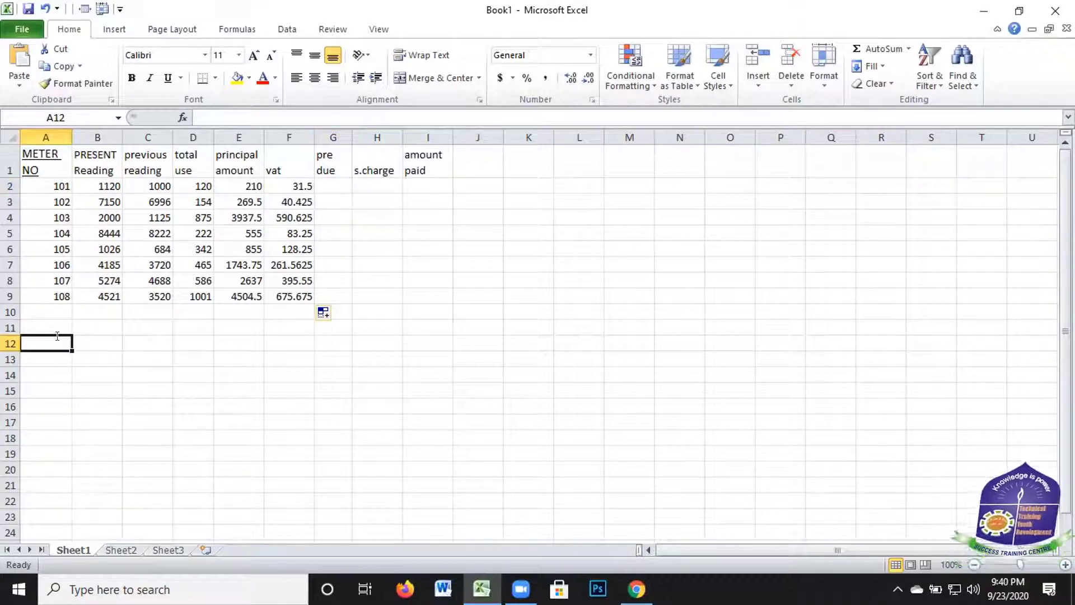
{"action": "type", "text": "1000"}
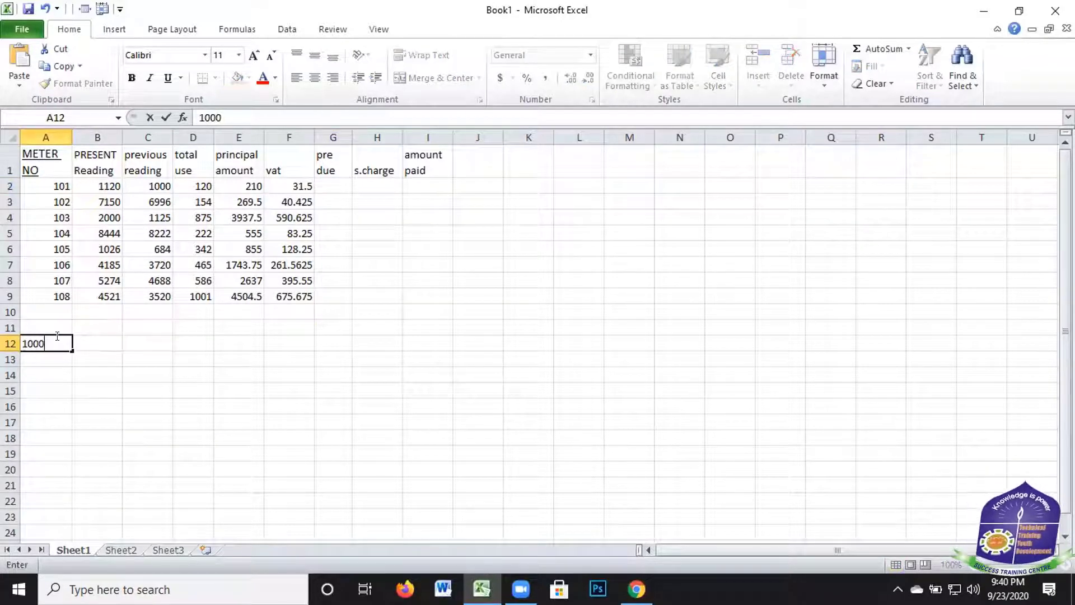
{"action": "left_click", "coordinate": [121, 338]}
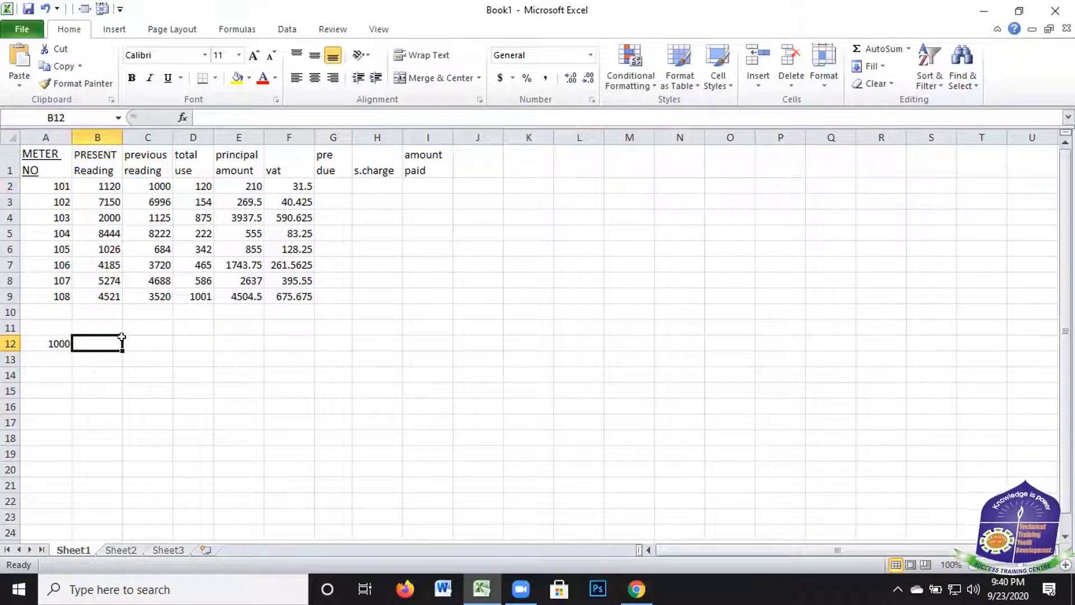
{"action": "type", "text": "600"}
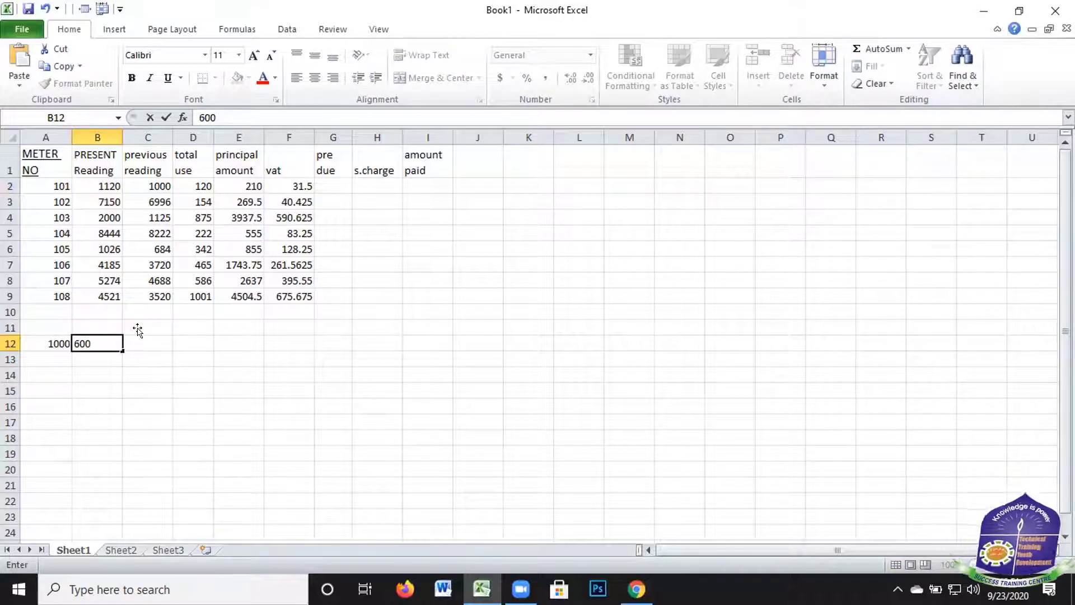
{"action": "key", "text": "Tab"}
Enter the subtraction formula =A12-B12 in C12 for the two sample values
{"action": "type", "text": "="}
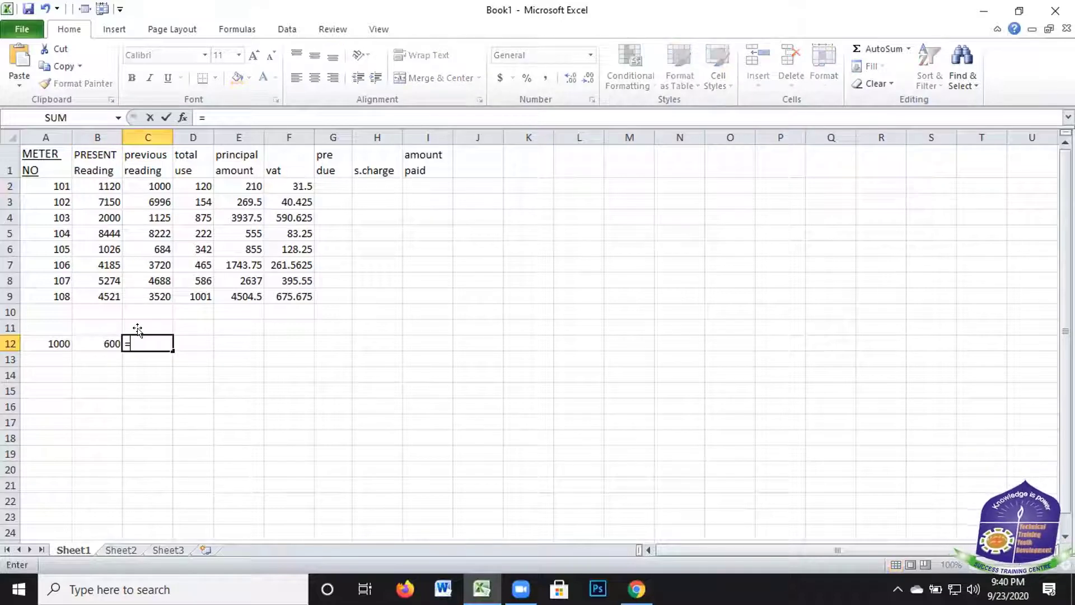
{"action": "left_click", "coordinate": [53, 339]}
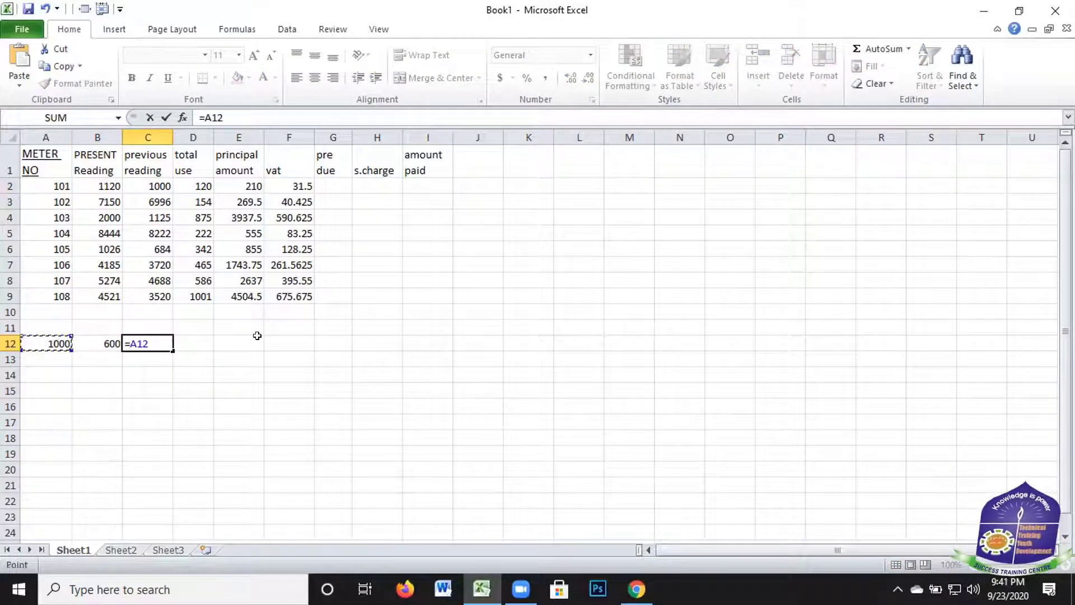
{"action": "type", "text": "-"}
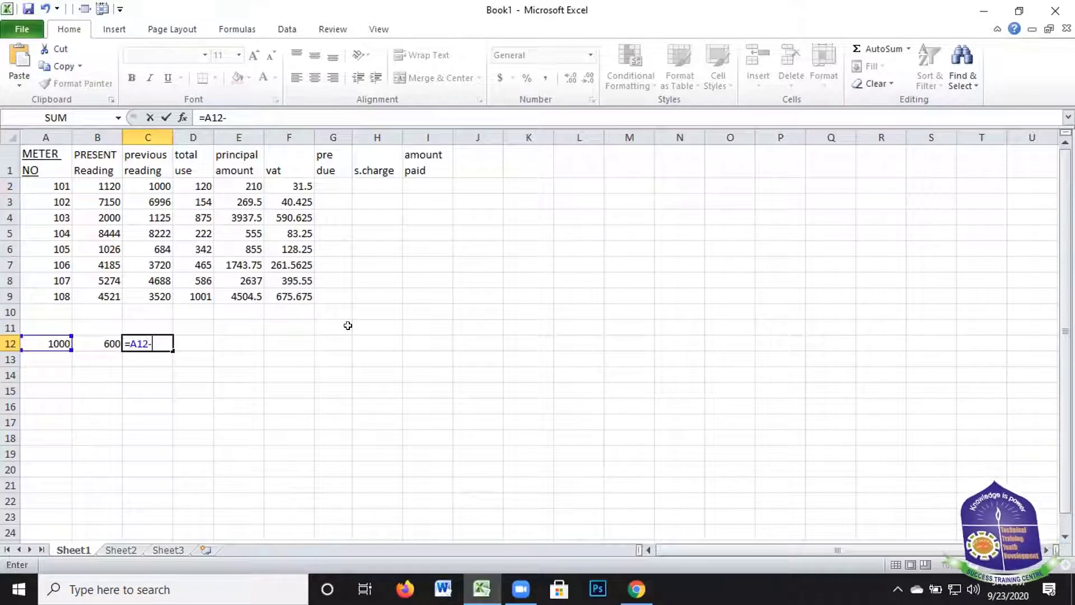
{"action": "left_click", "coordinate": [100, 339]}
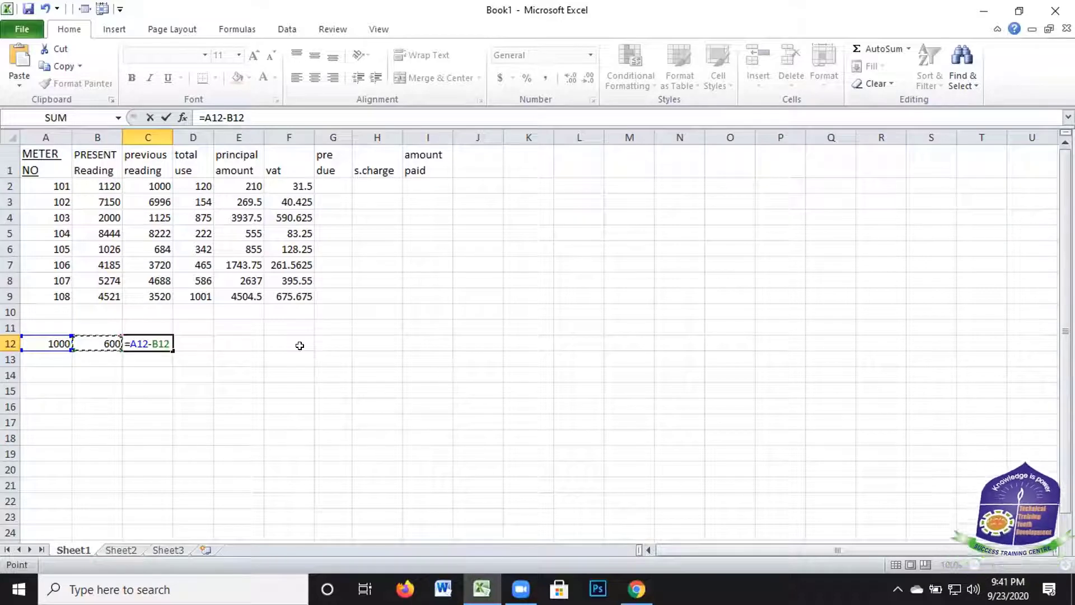
{"action": "key", "text": "Return"}
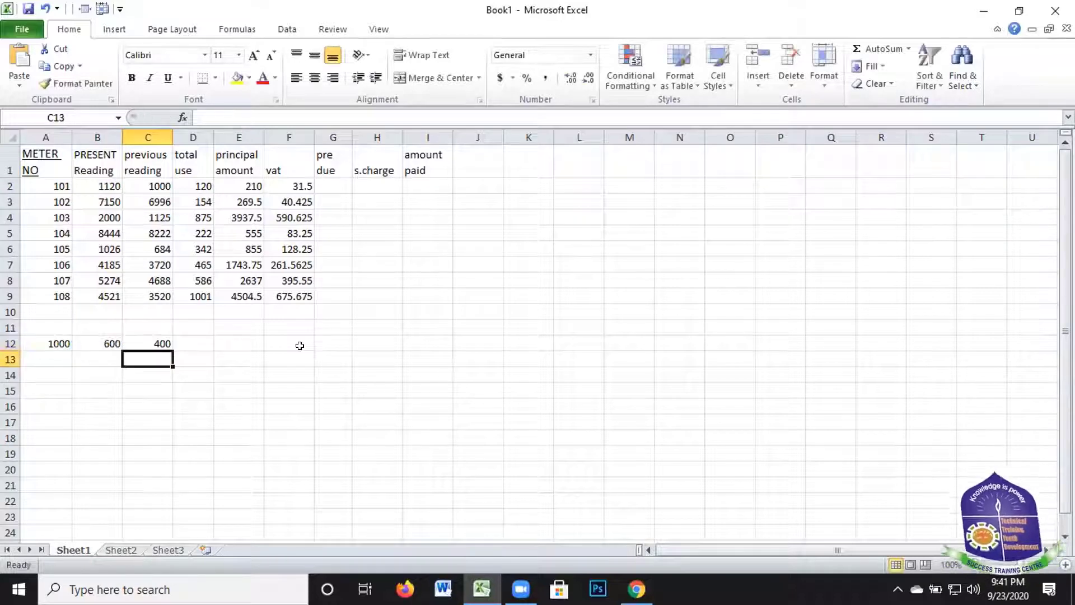
Clear the sample subtraction formula from C12
{"action": "left_click", "coordinate": [159, 349]}
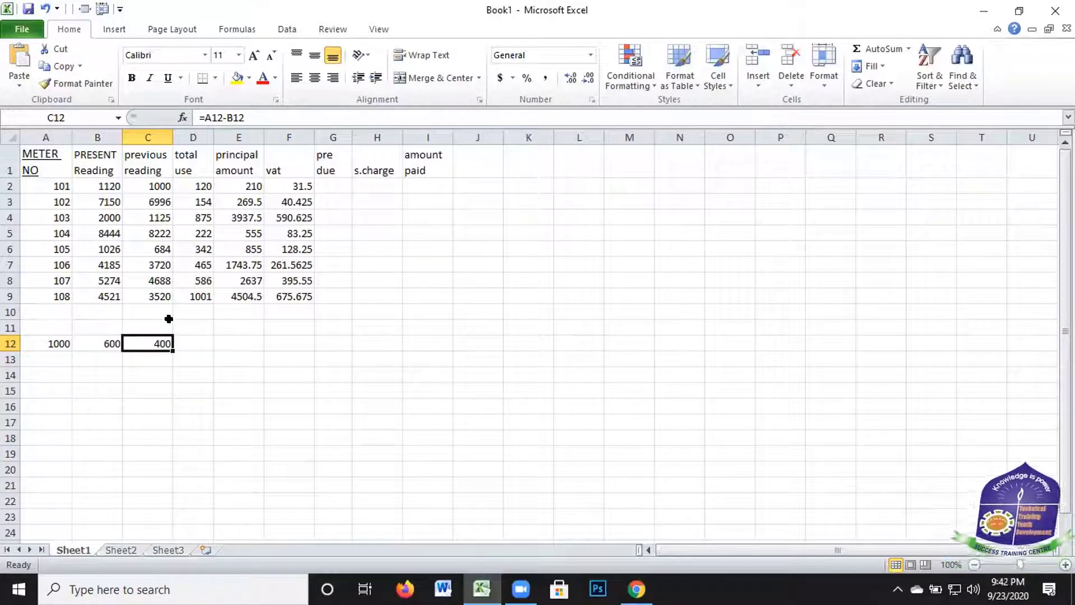
{"action": "key", "text": "BackSpace"}
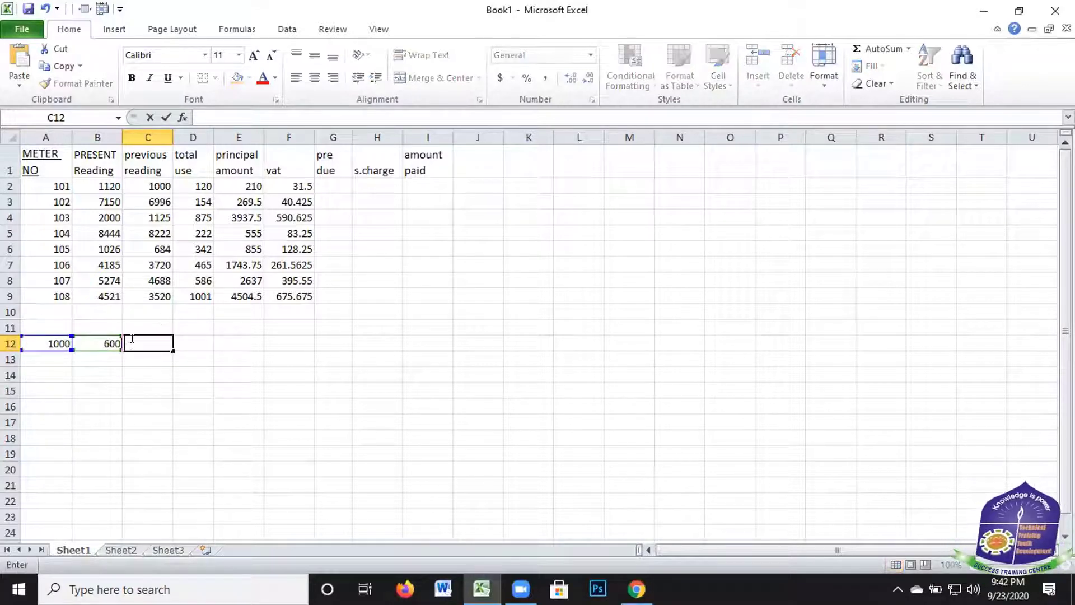
{"action": "left_click", "coordinate": [237, 372]}
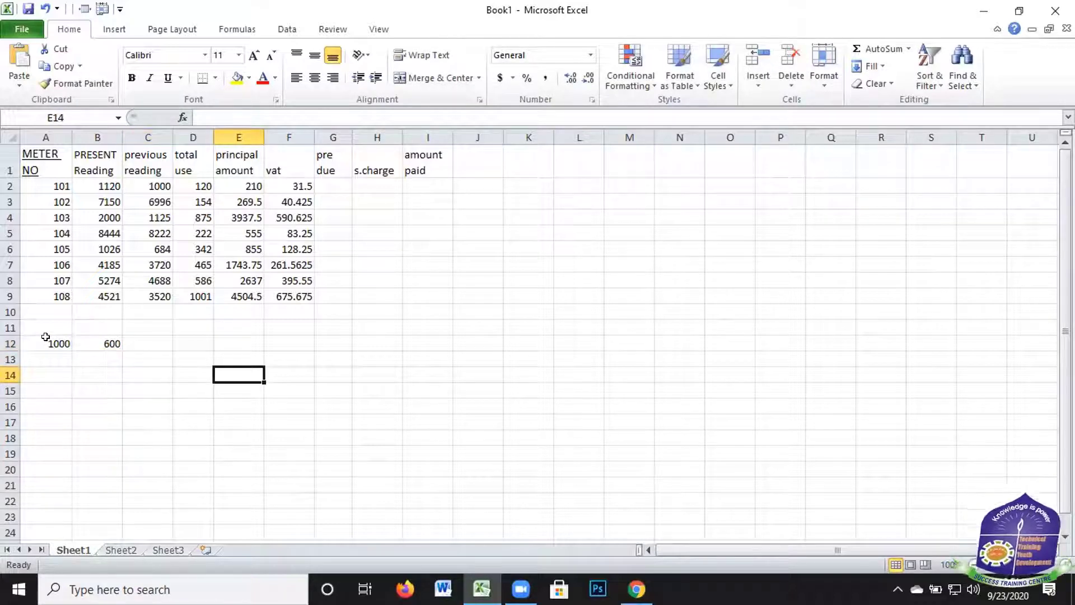
Re-enter the formula =A12-B12 in C12 to subtract the second sample value from the first
{"action": "left_click", "coordinate": [45, 336]}
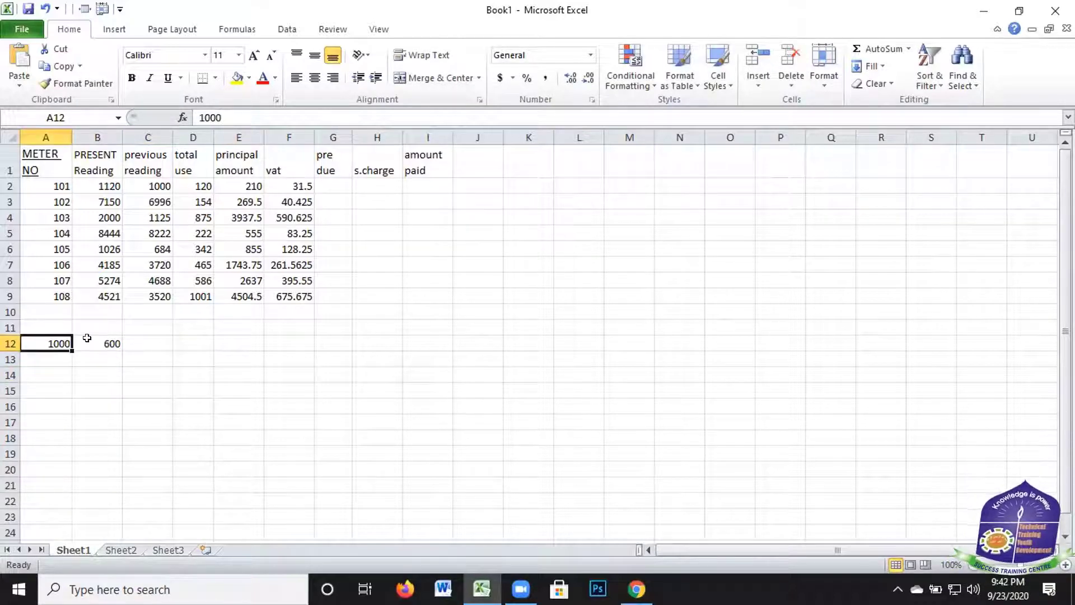
{"action": "left_click", "coordinate": [107, 339]}
{"action": "left_click", "coordinate": [147, 338]}
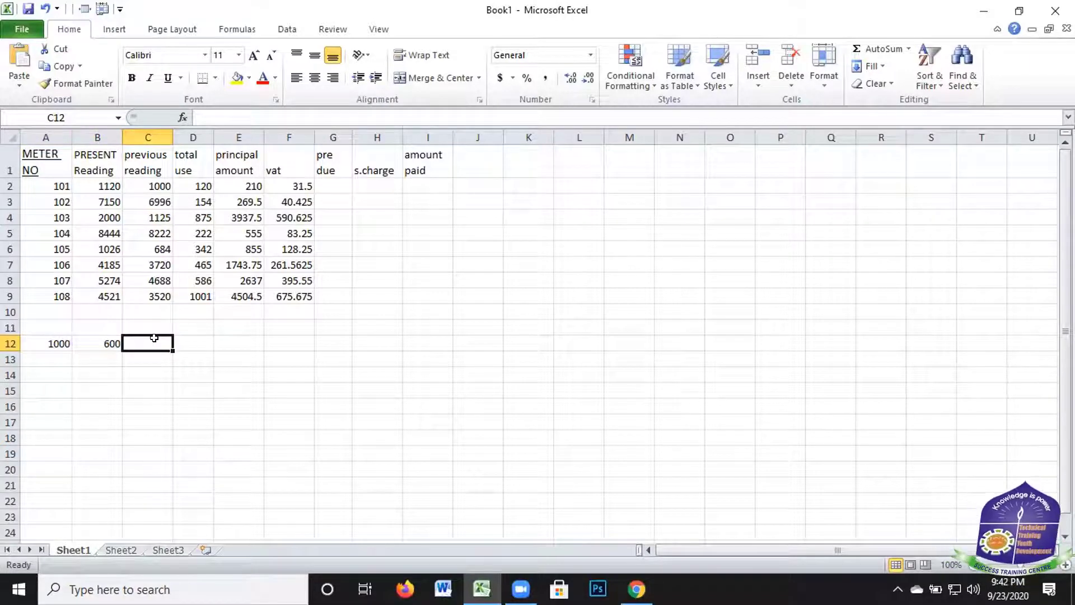
{"action": "type", "text": "="}
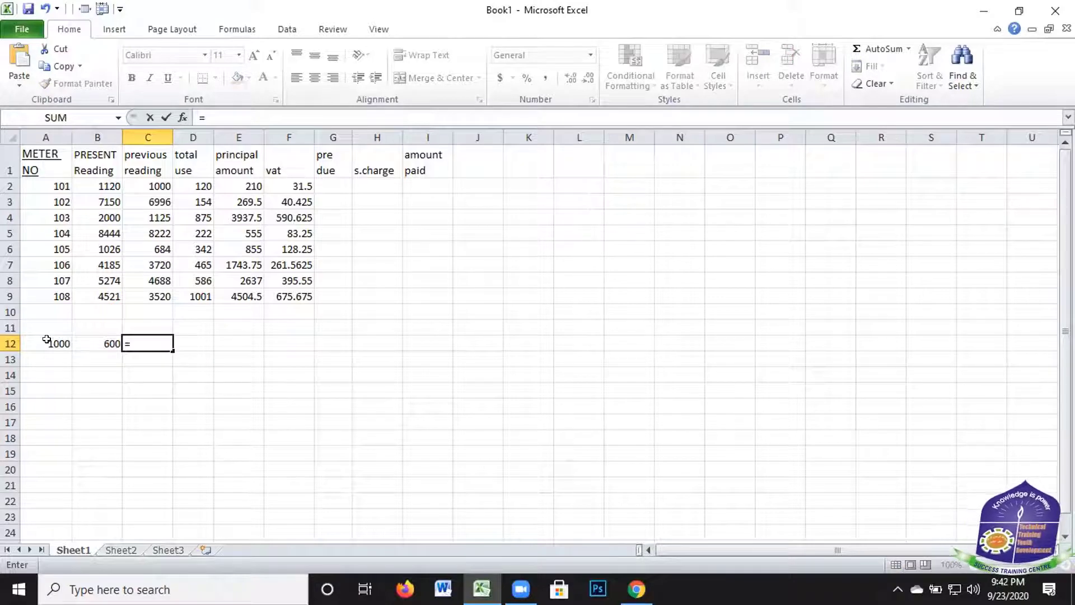
{"action": "type", "text": "A12-"}
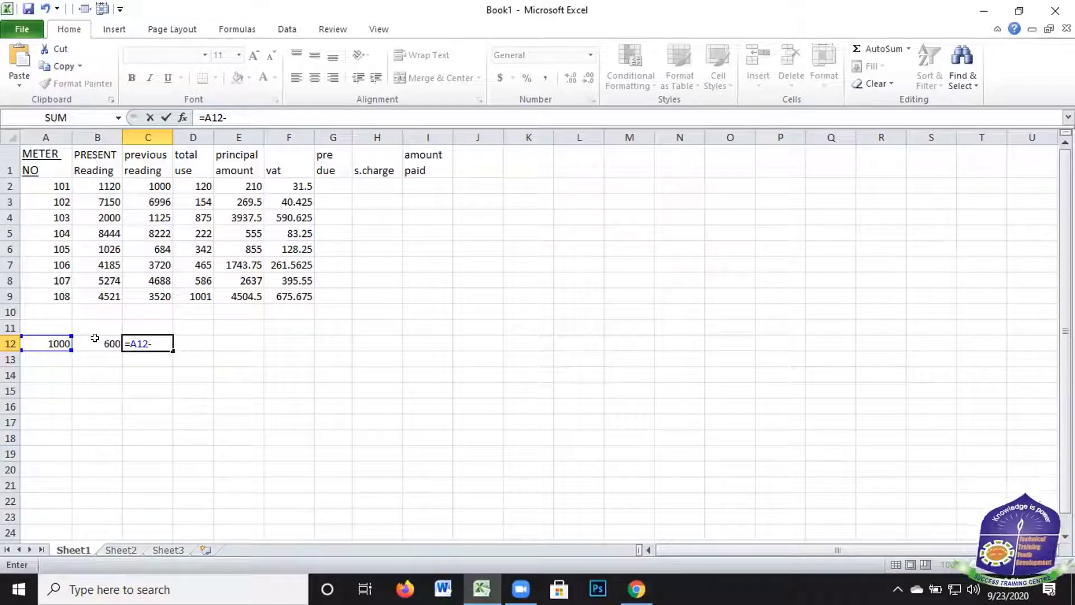
{"action": "left_click", "coordinate": [94, 338]}
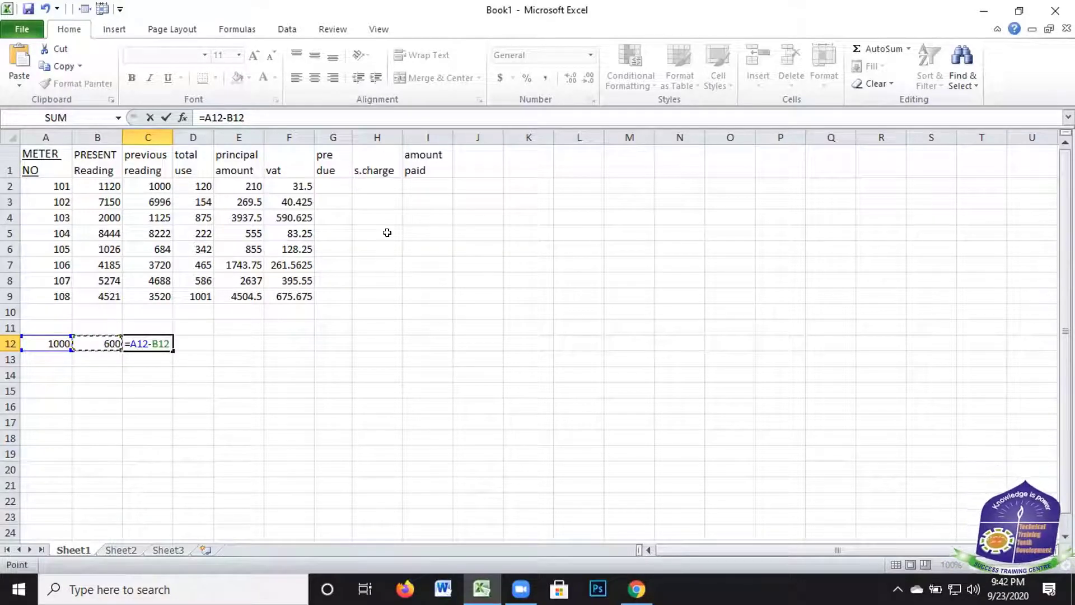
{"action": "key", "text": "Return"}
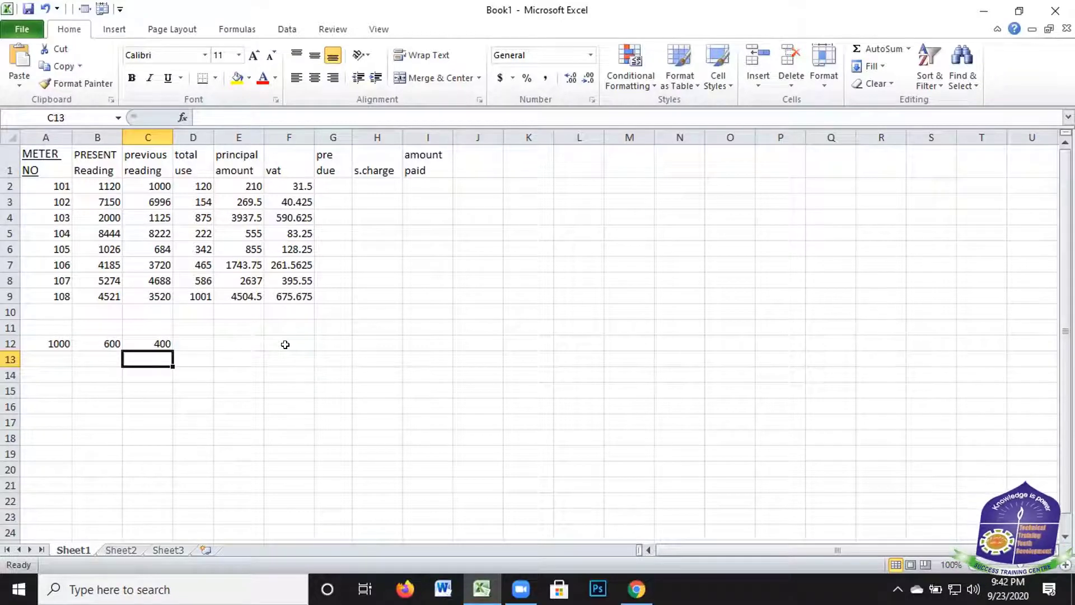
Delete the sample calculation in A12:C12
{"action": "left_click", "coordinate": [134, 439]}
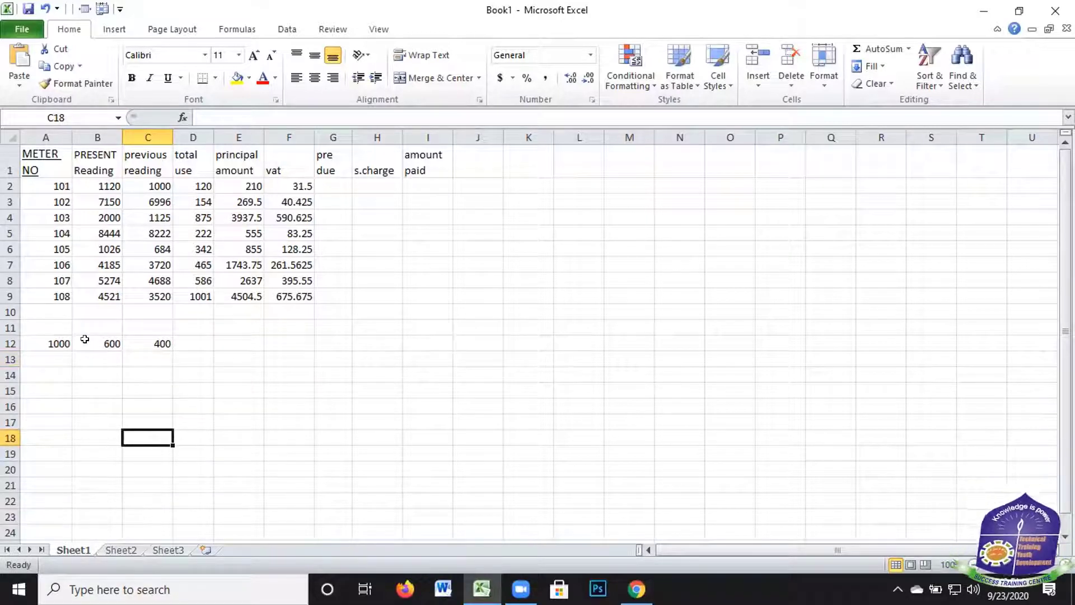
{"action": "left_click_drag", "start_coordinate": [55, 343], "coordinate": [149, 346]}
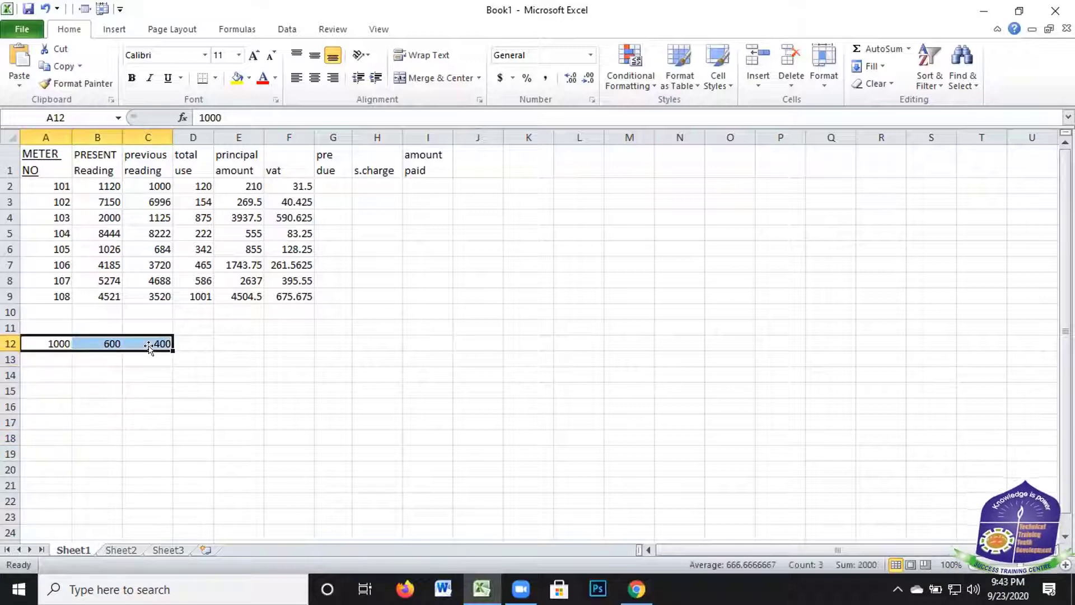
{"action": "key", "text": "Delete"}
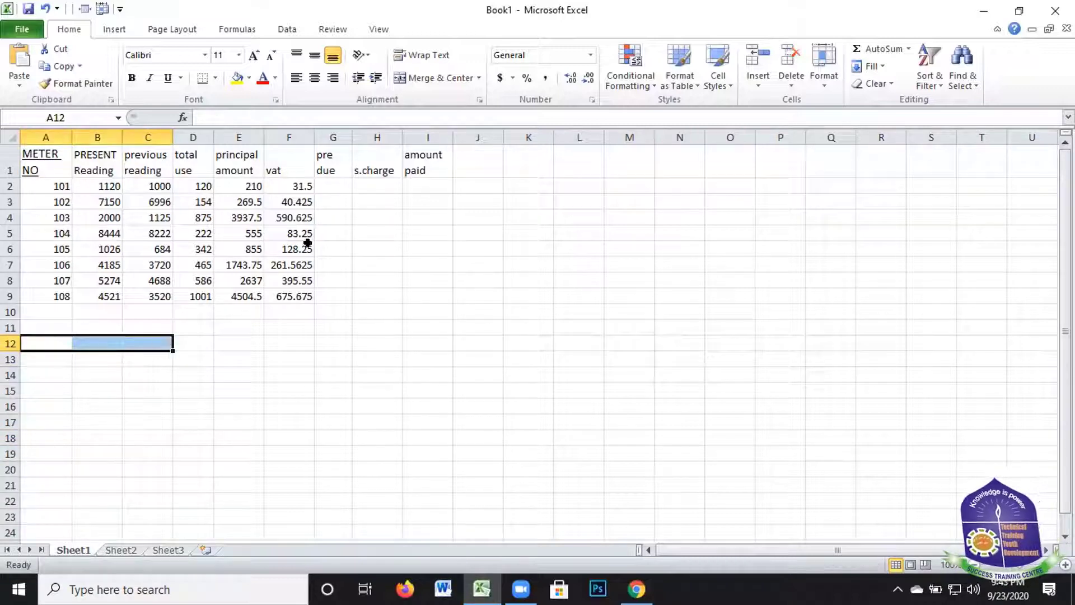
Enter pre due amounts of 100 in G2 for meter 101 and 1000 in G3 for meter 102
{"action": "left_click", "coordinate": [324, 191]}
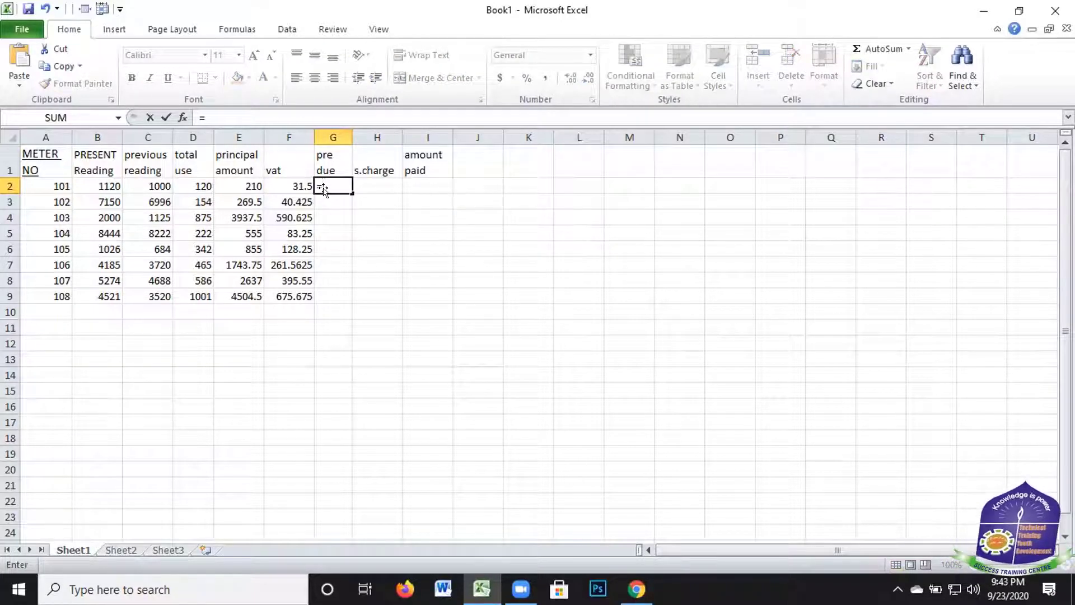
{"action": "key", "text": "BackSpace"}
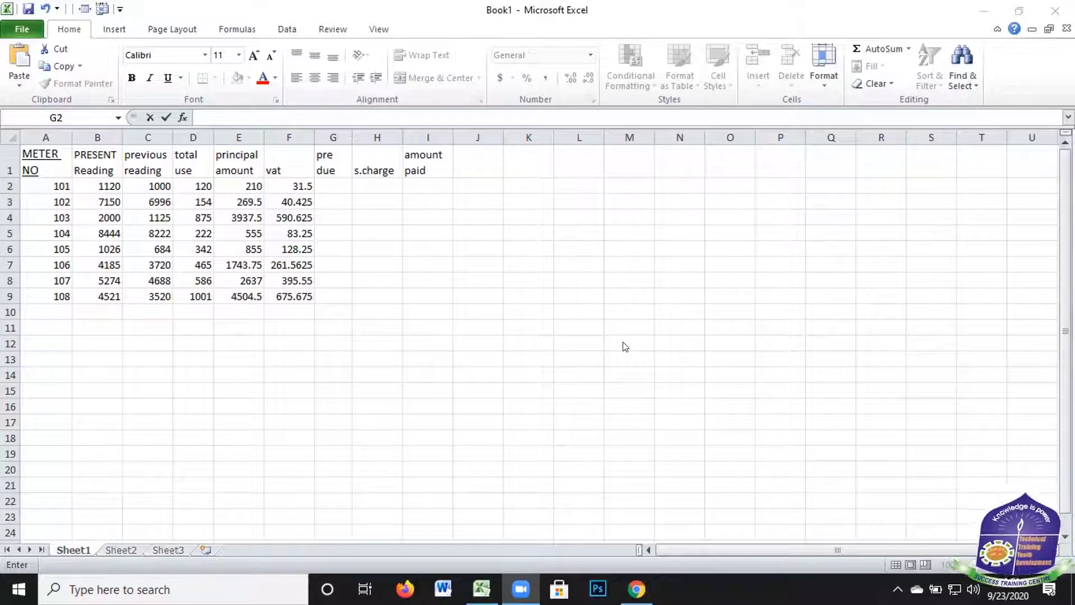
{"action": "left_click", "coordinate": [334, 181]}
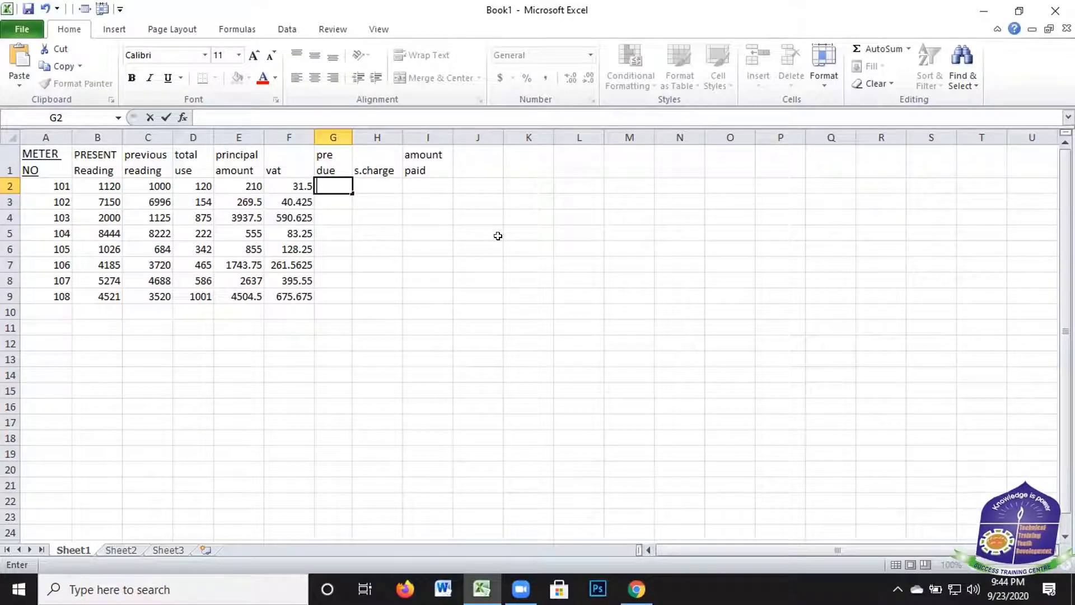
{"action": "type", "text": "10"}
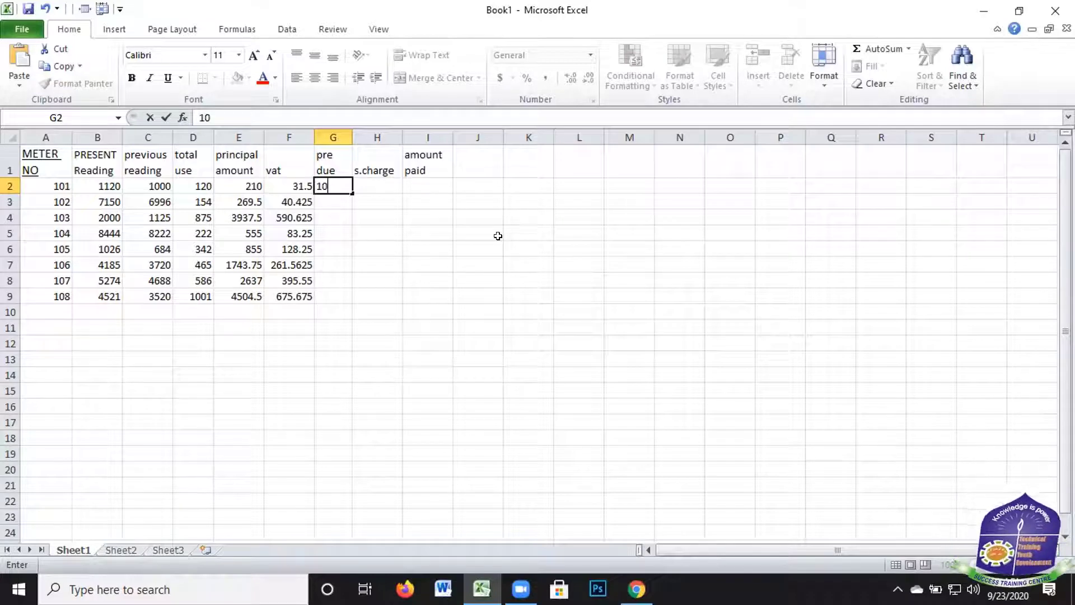
{"action": "type", "text": "0"}
{"action": "key", "text": "Return"}
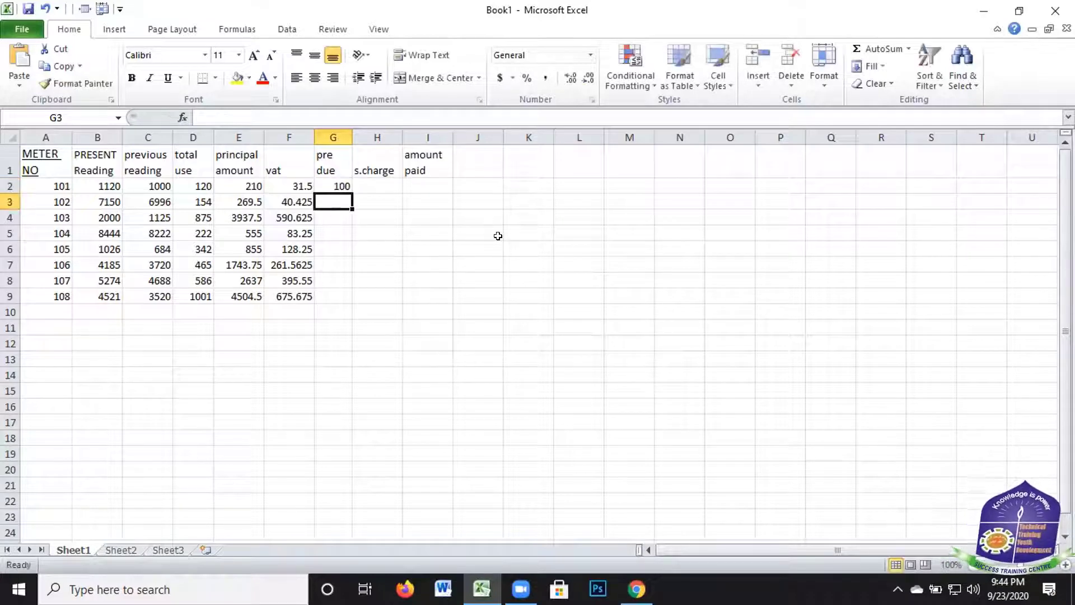
{"action": "type", "text": "1000"}
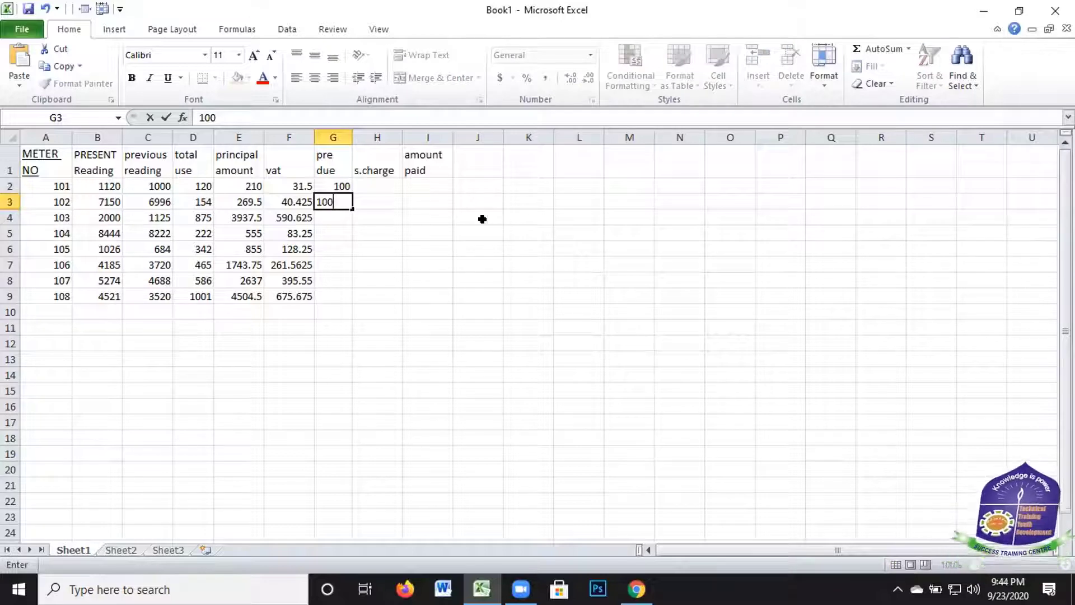
Start an IF formula in H2 for meter 101's s.charge that tests whether the pre due amount is positive, G2>0
{"action": "left_click", "coordinate": [374, 181]}
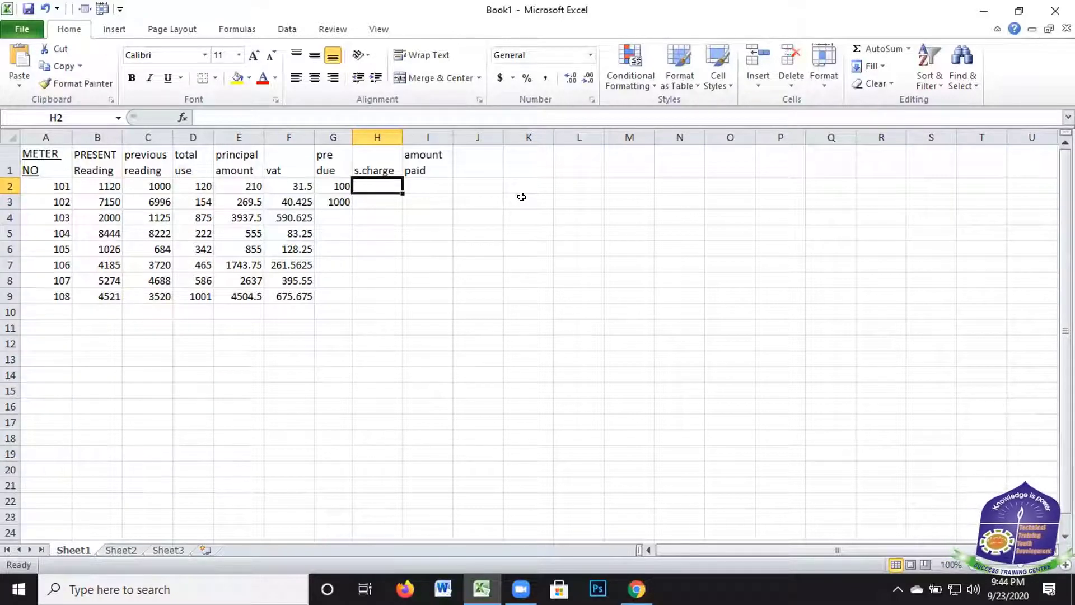
{"action": "type", "text": "="}
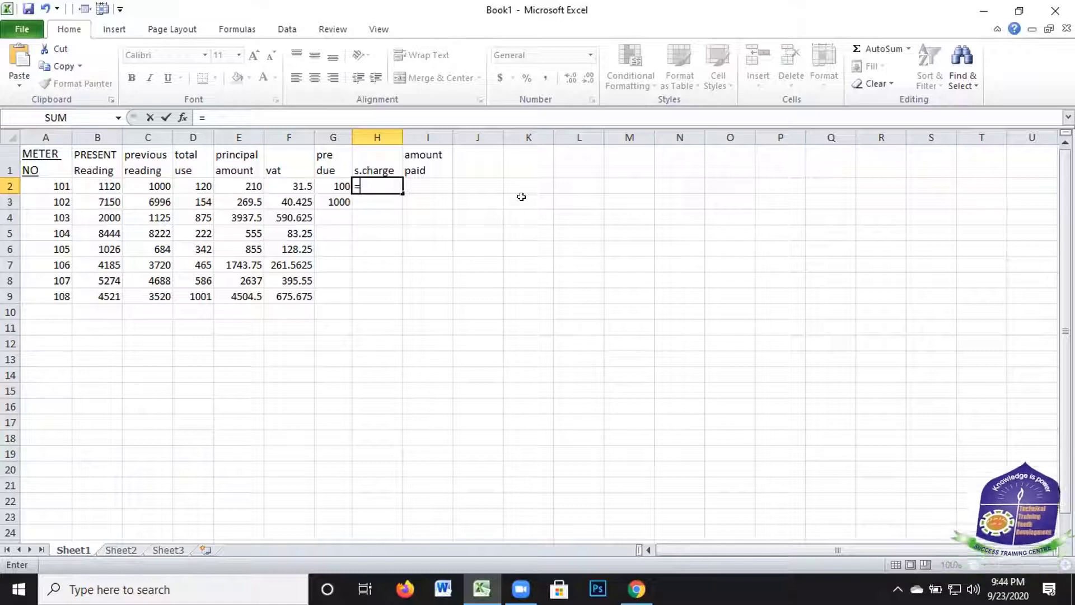
{"action": "type", "text": "f"}
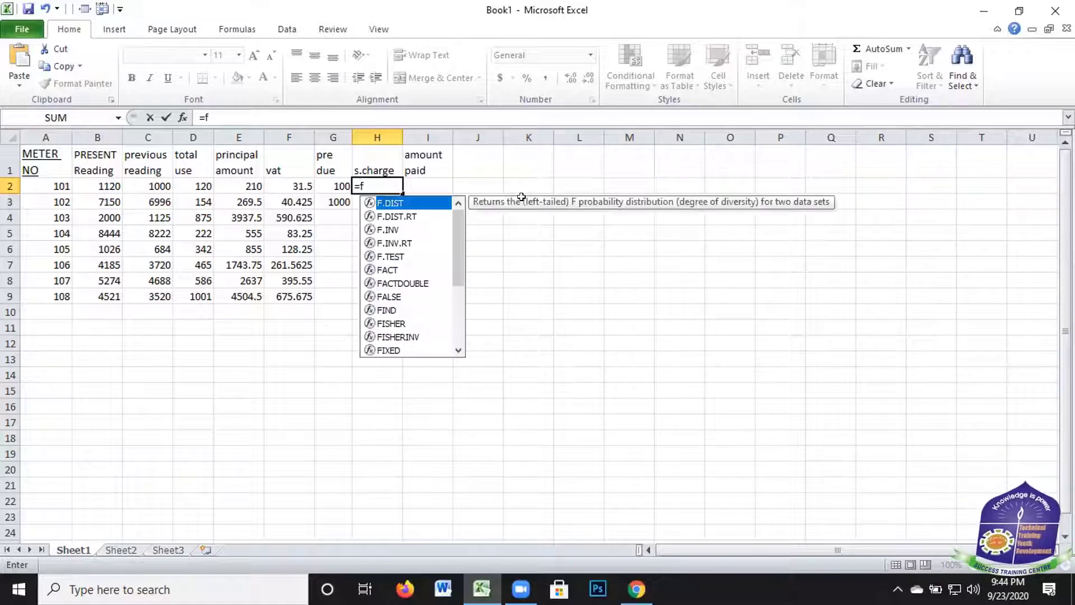
{"action": "key", "text": "BackSpace"}
{"action": "type", "text": "if"}
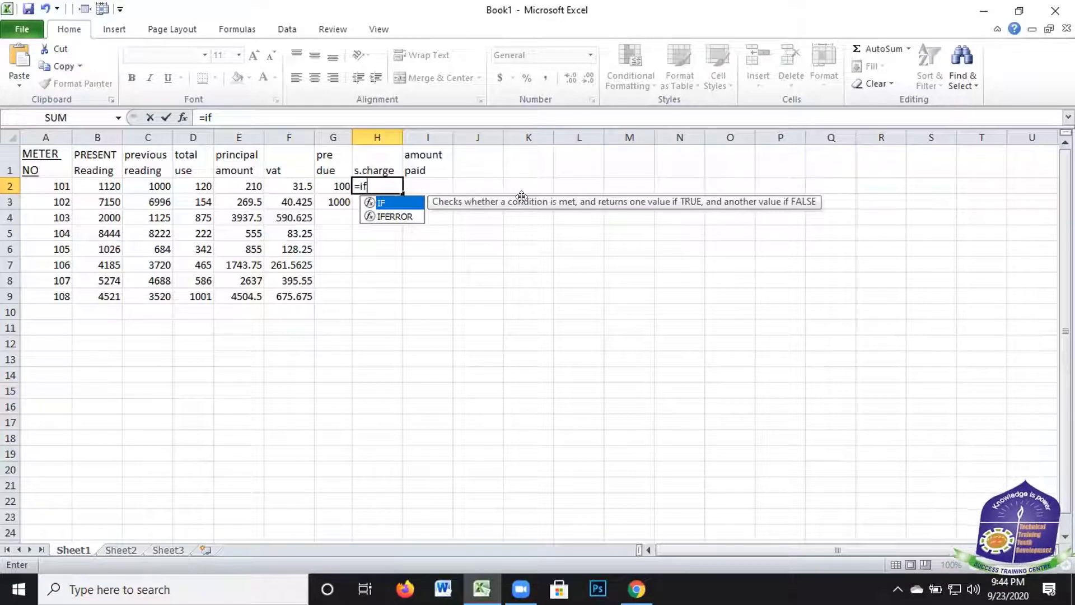
{"action": "type", "text": "("}
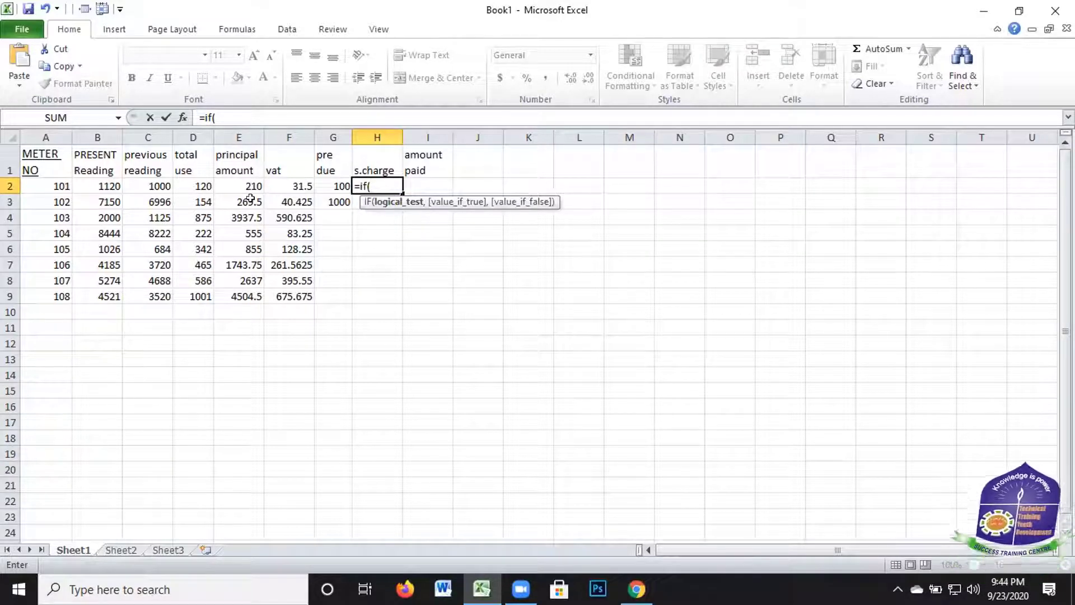
{"action": "left_click", "coordinate": [337, 186]}
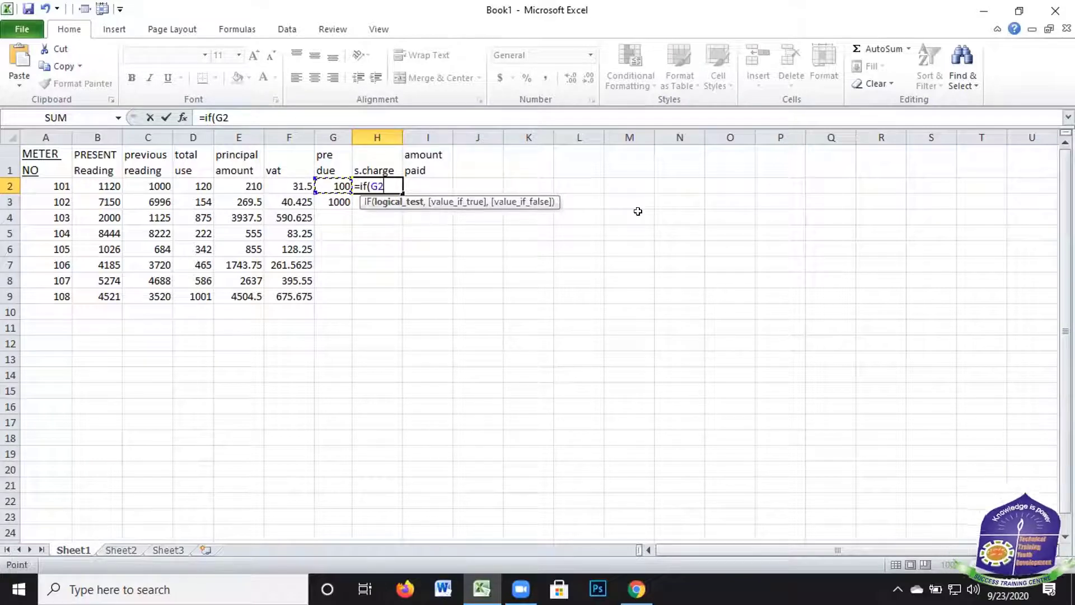
{"action": "type", "text": ">"}
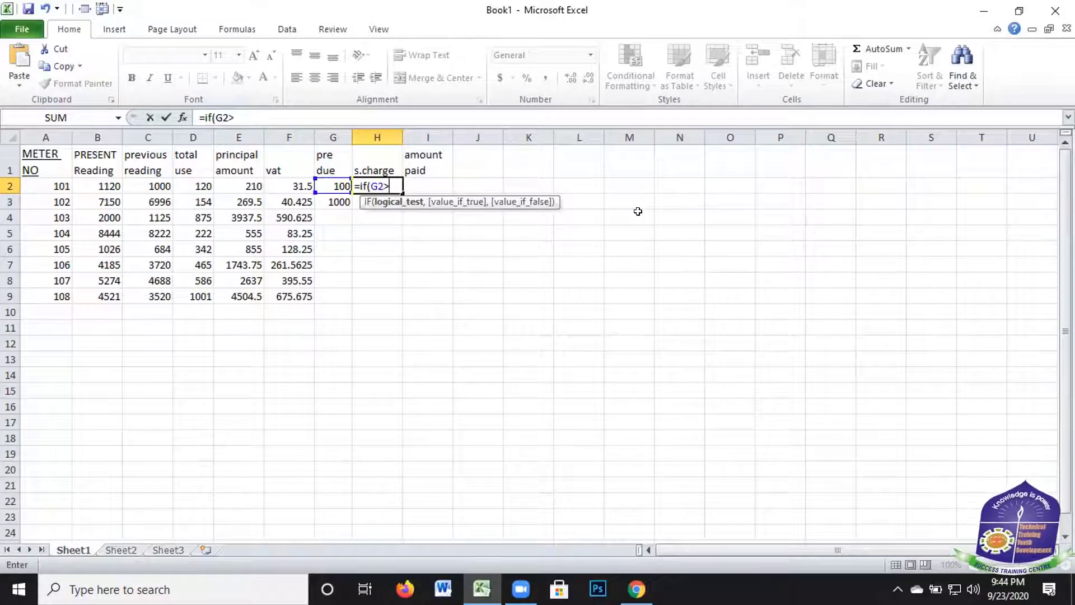
{"action": "type", "text": "0"}
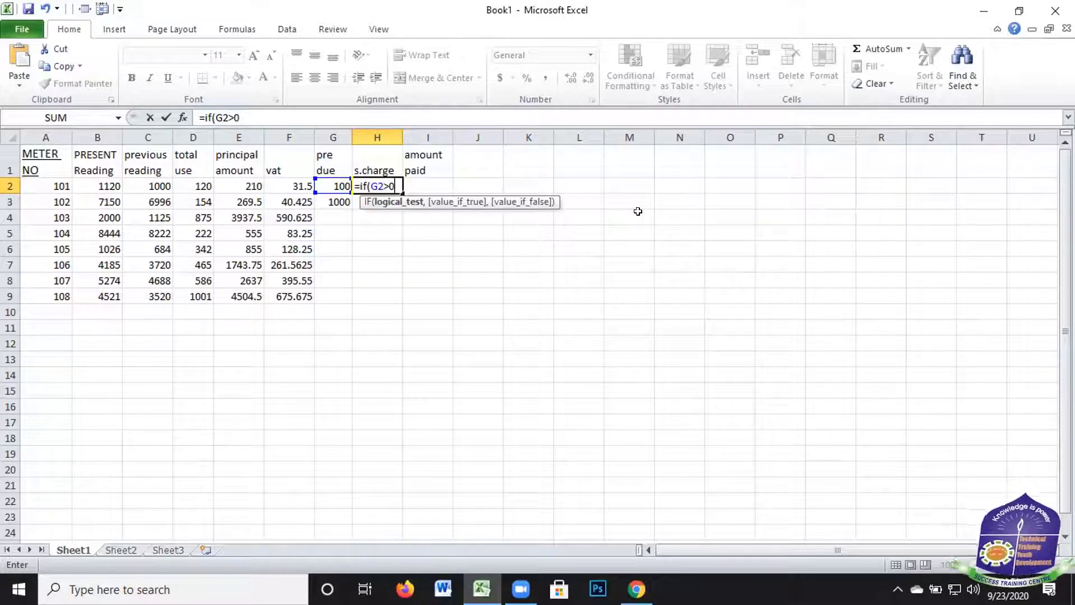
{"action": "type", "text": ","}
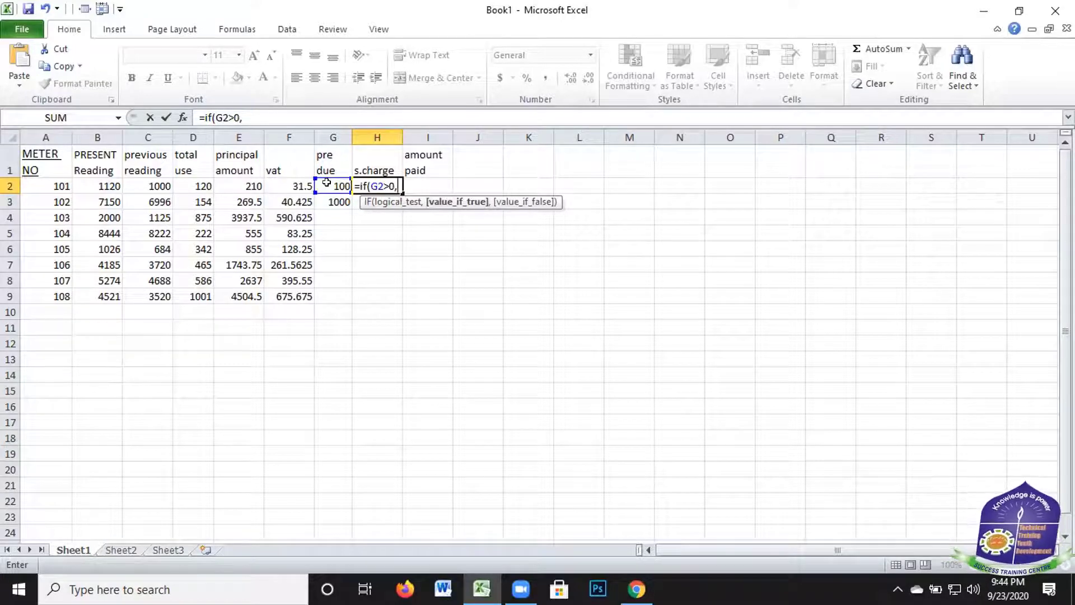
Complete the IF formula in H2 so it returns G2*2% when true and 0 when false
{"action": "left_click", "coordinate": [326, 182]}
{"action": "type", "text": "*"}
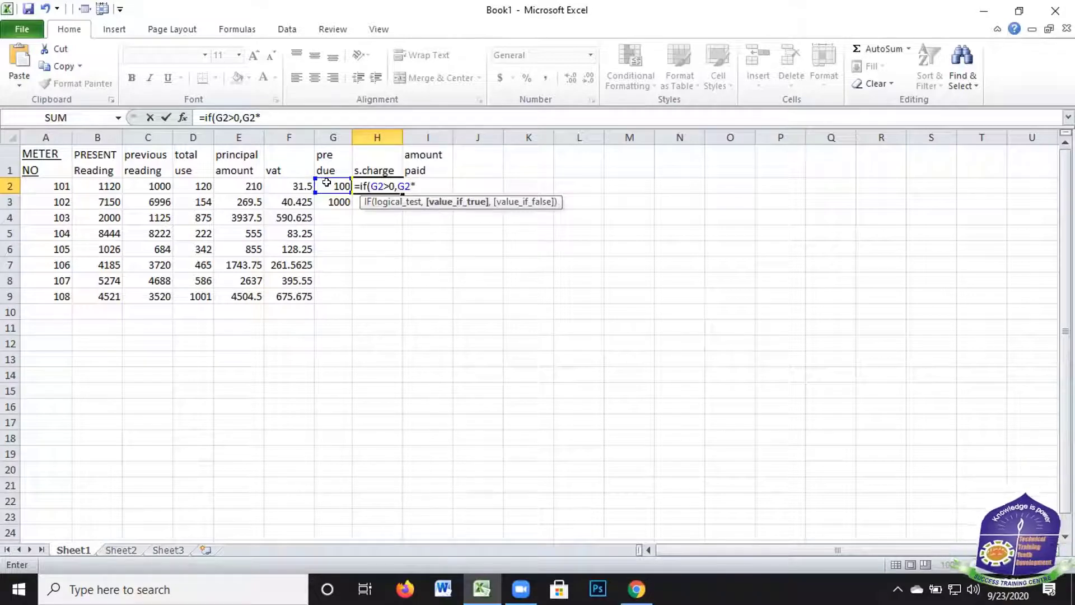
{"action": "type", "text": "2"}
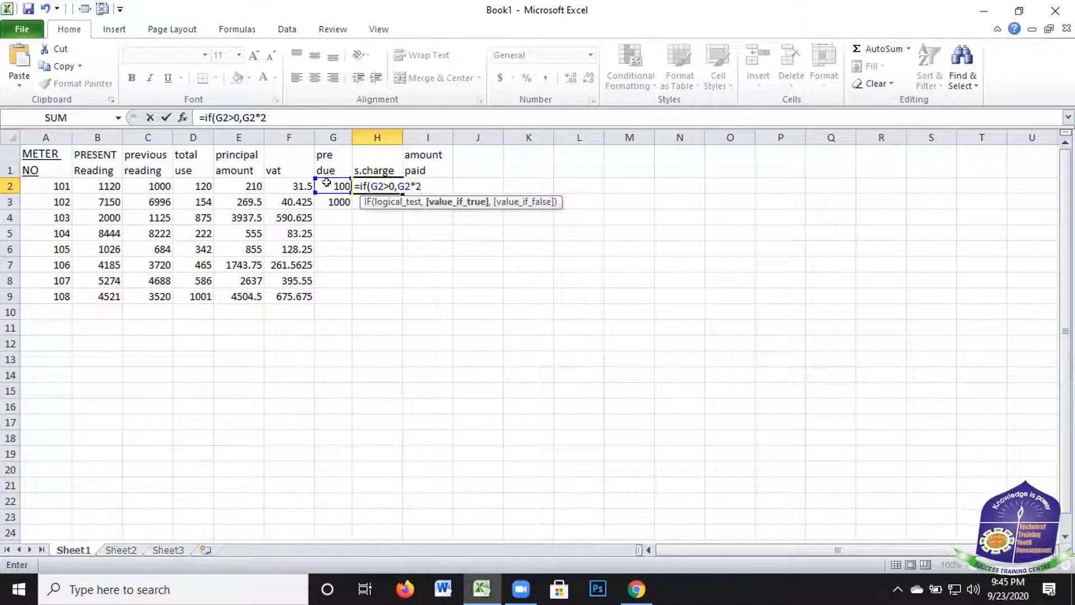
{"action": "type", "text": "%"}
{"action": "type", "text": ","}
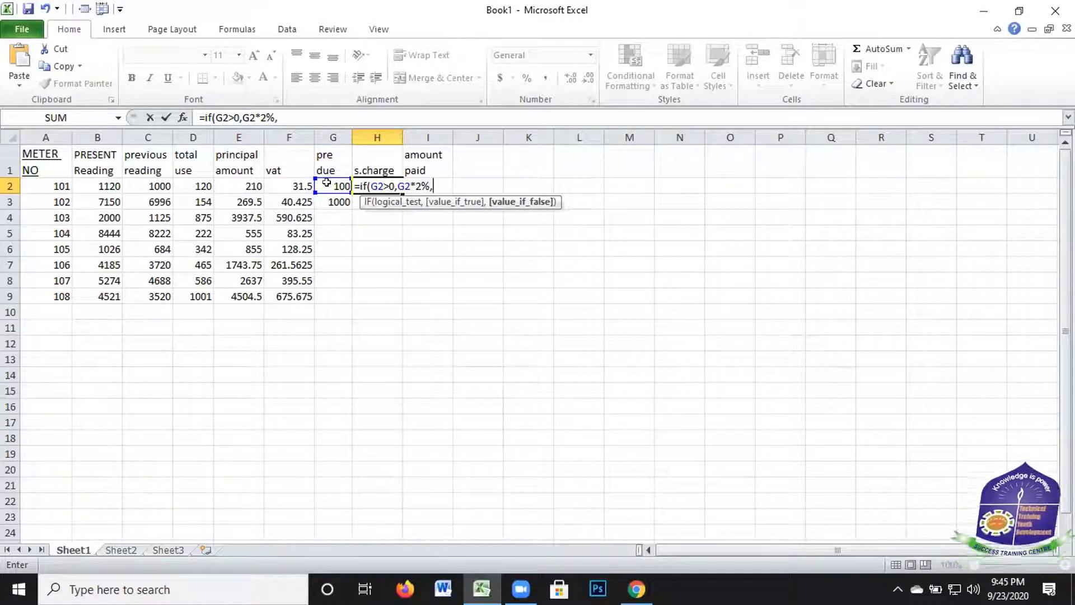
{"action": "type", "text": "0"}
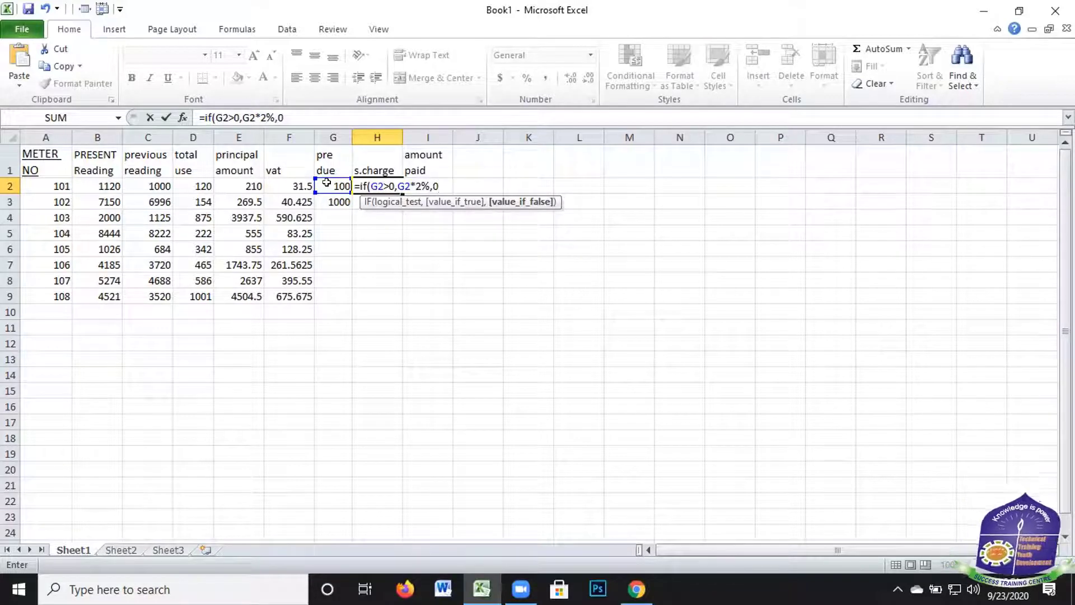
{"action": "type", "text": ")"}
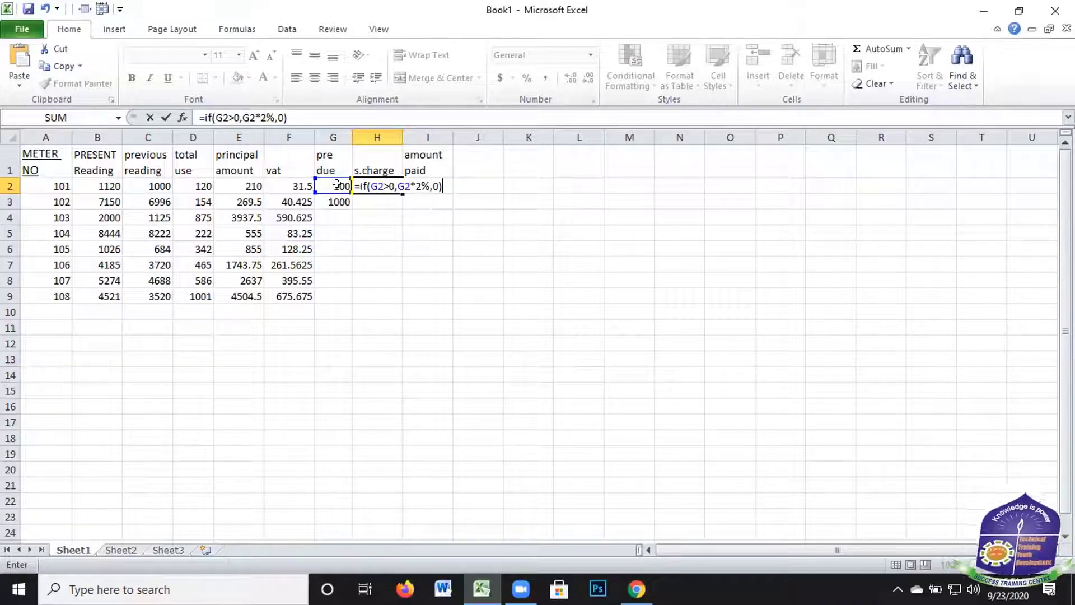
{"action": "left_click", "coordinate": [442, 186]}
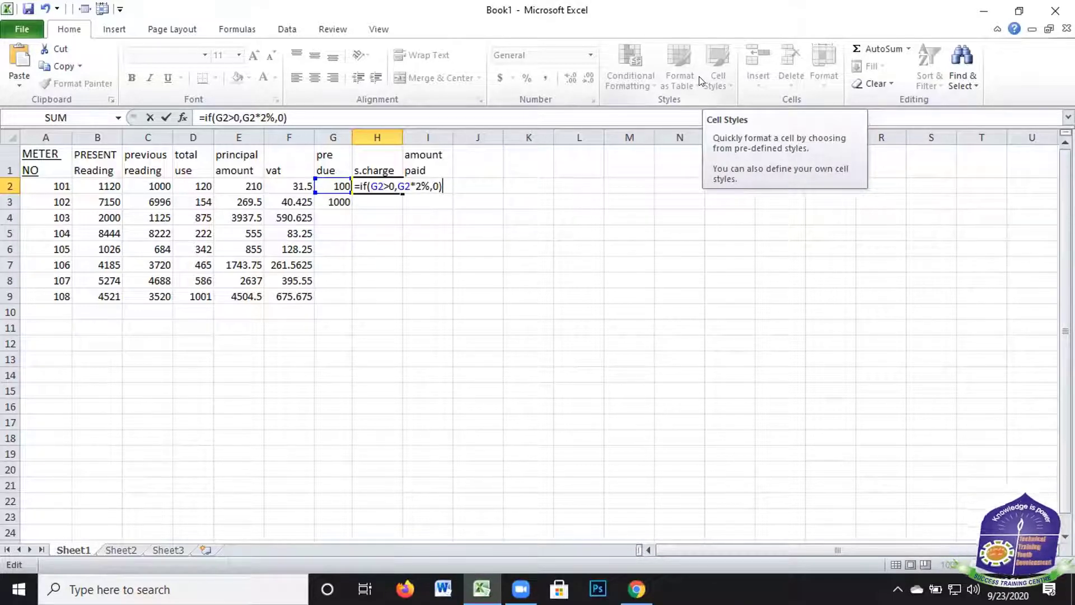
{"action": "key", "text": "Return"}
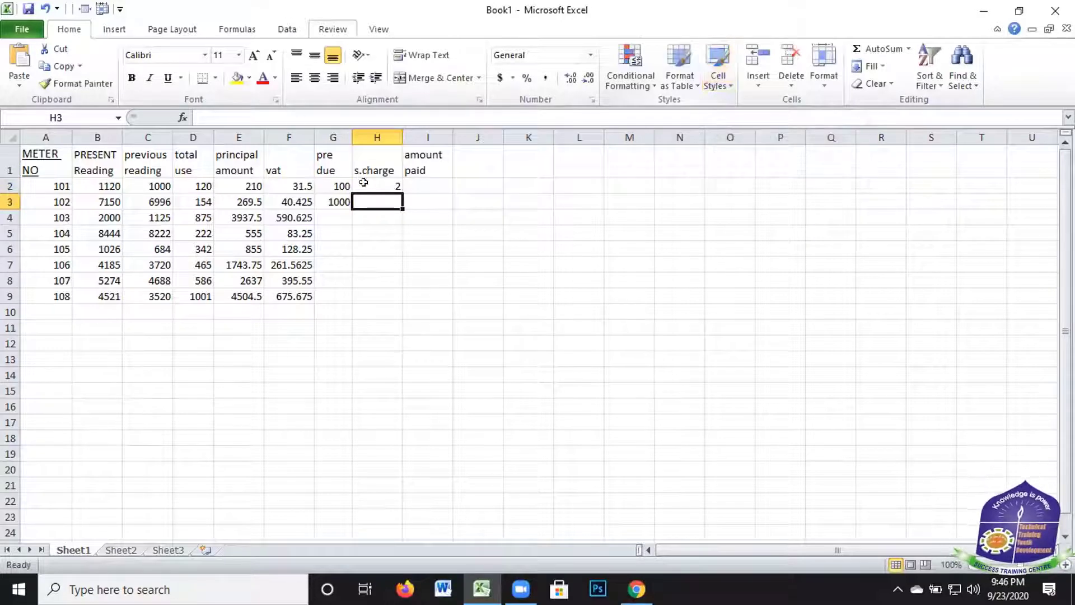
Fill the s.charge formula from H2 down through H9 for all meters
{"action": "left_click", "coordinate": [399, 187]}
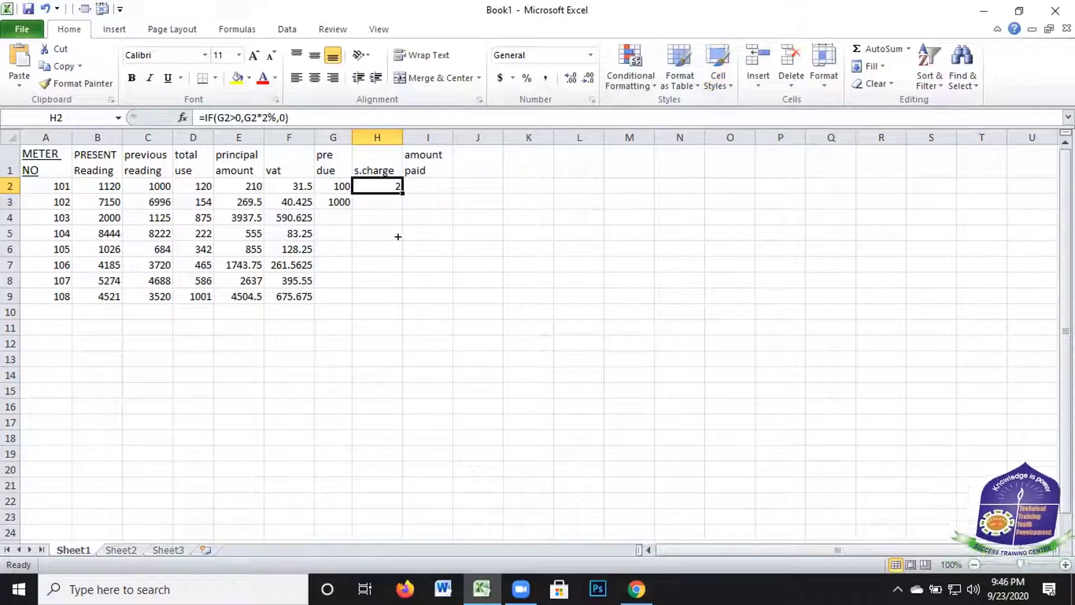
{"action": "left_click_drag", "start_coordinate": [403, 194], "coordinate": [401, 301]}
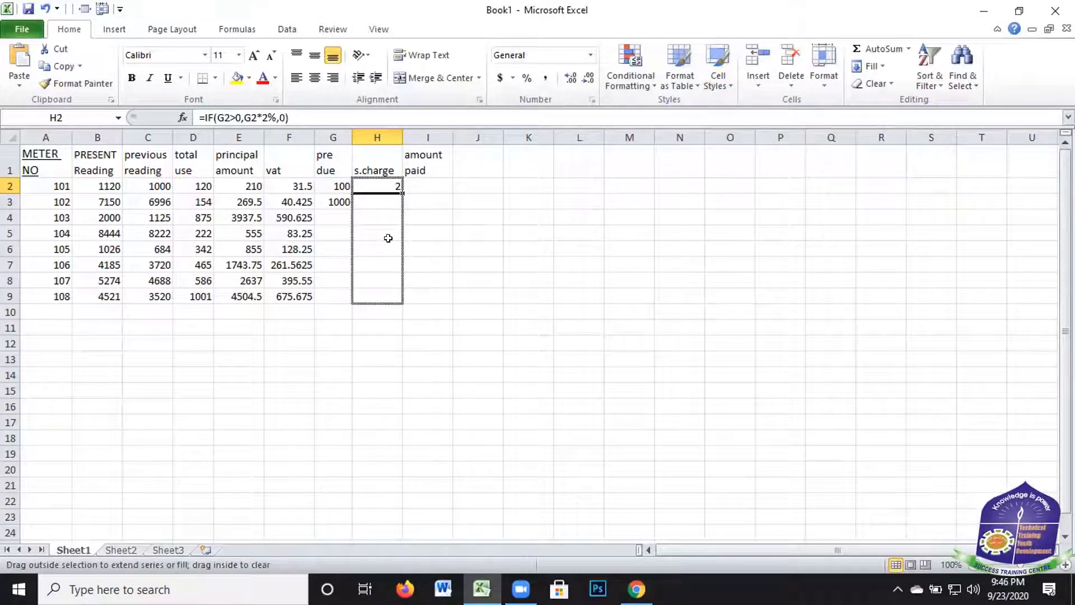
{"action": "left_click", "coordinate": [417, 184]}
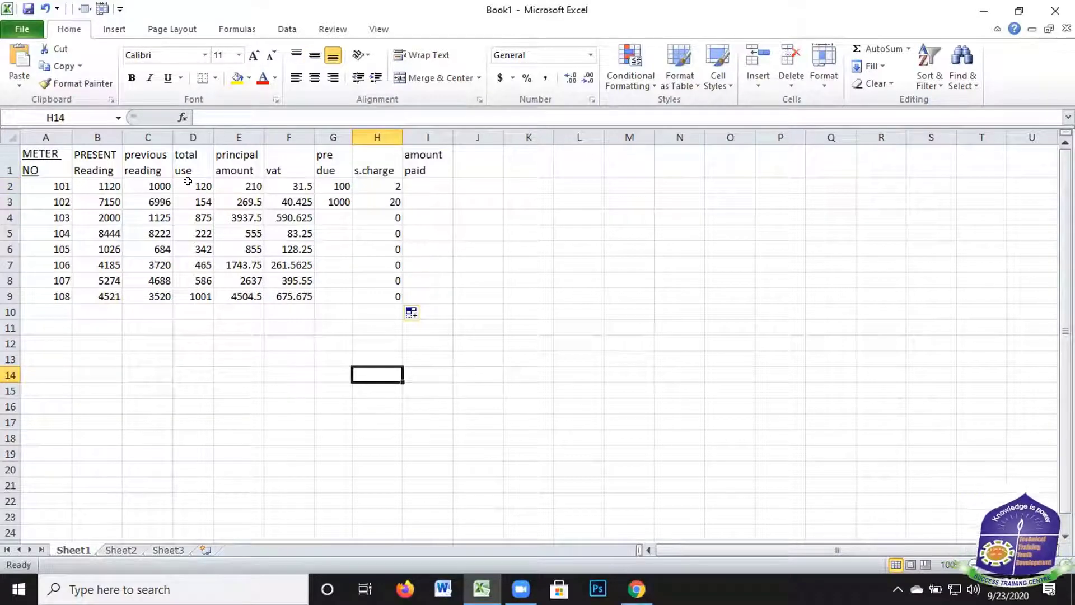
{"action": "left_click", "coordinate": [191, 185]}
{"action": "left_click", "coordinate": [386, 185], "text": "shift"}
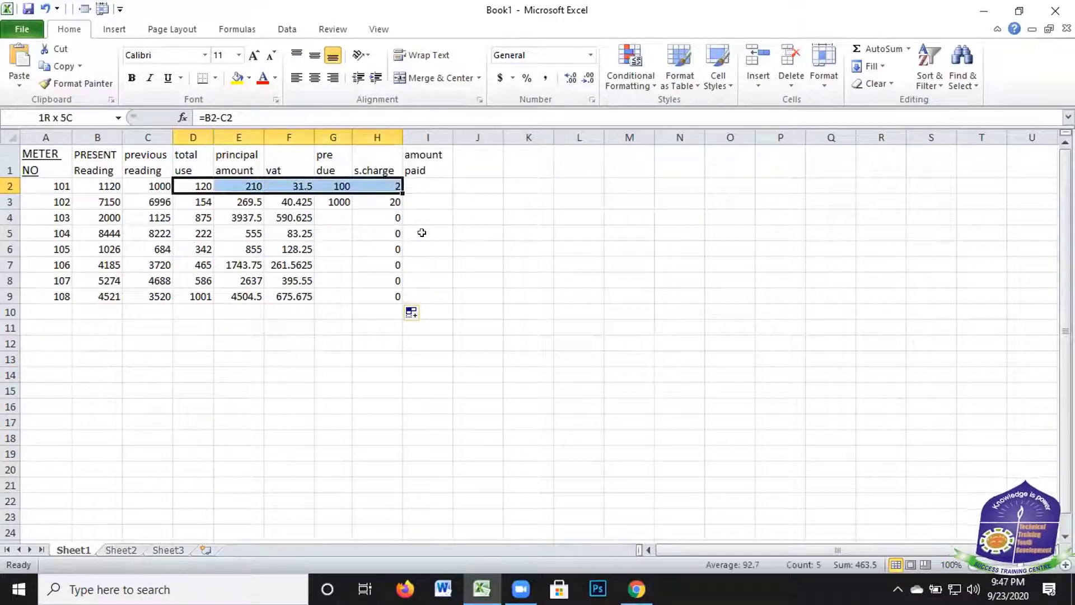
{"action": "key", "text": "ctrl+shift+Down"}
Enter =E2+F2+G2+H2 in I2 for the amount paid and fill it down through I9
{"action": "left_click", "coordinate": [426, 186]}
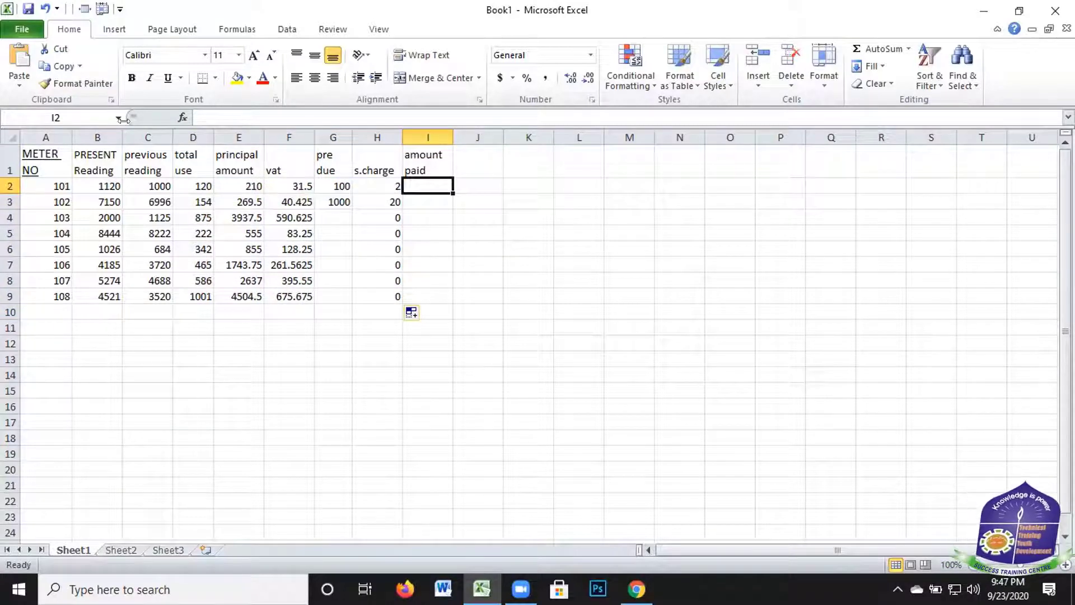
{"action": "type", "text": "="}
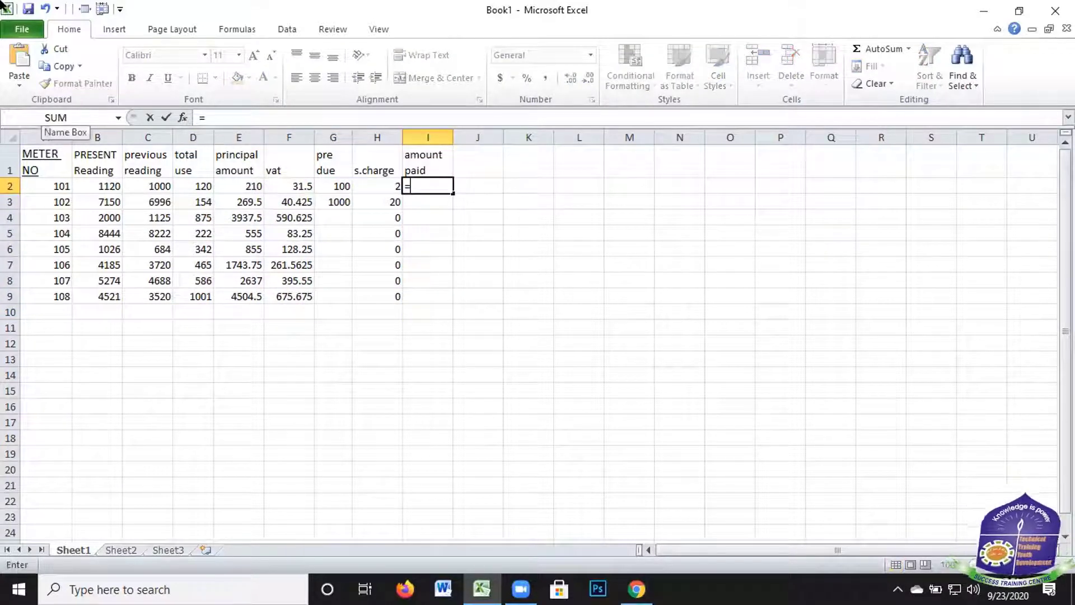
{"action": "left_click", "coordinate": [247, 184]}
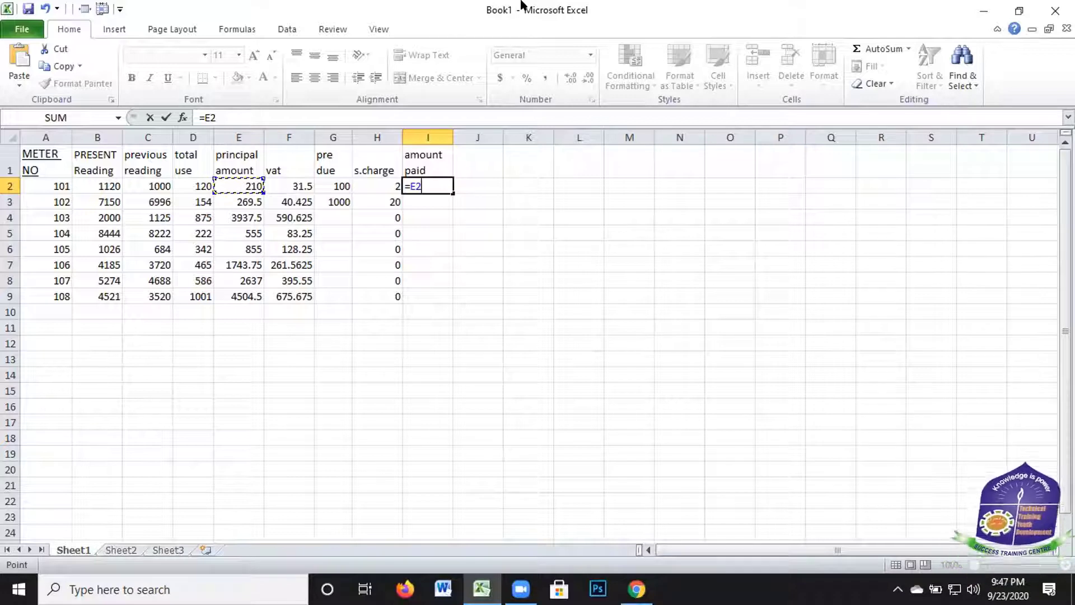
{"action": "type", "text": "+"}
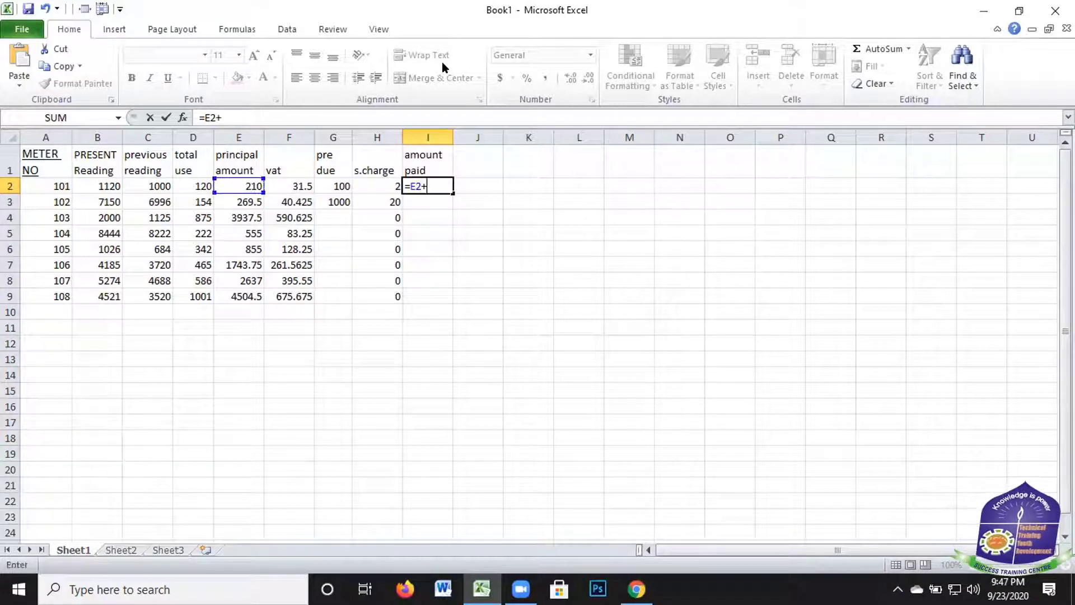
{"action": "left_click", "coordinate": [294, 186]}
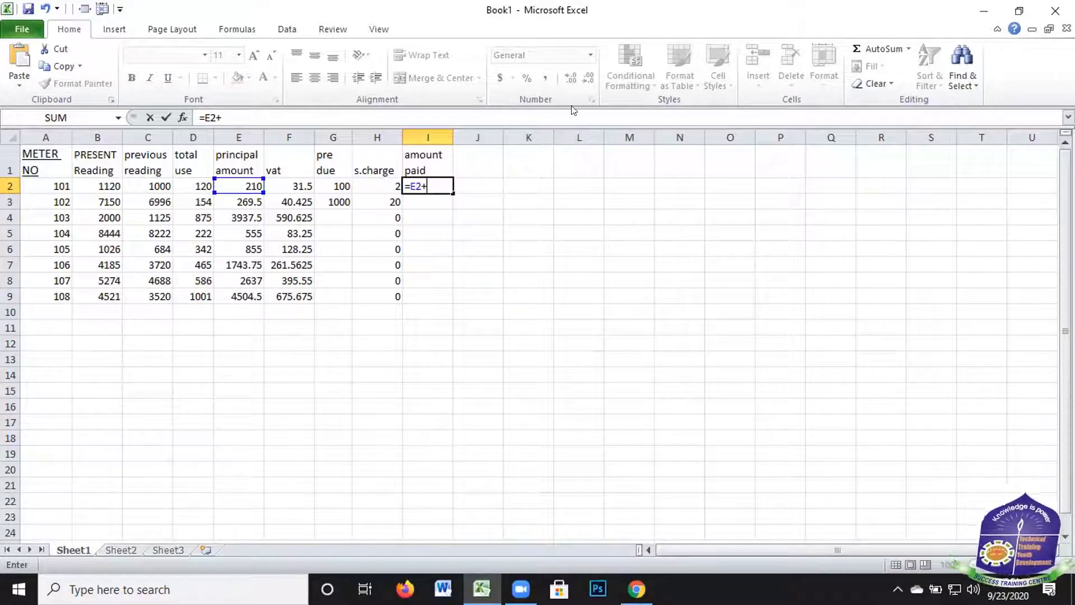
{"action": "type", "text": "+"}
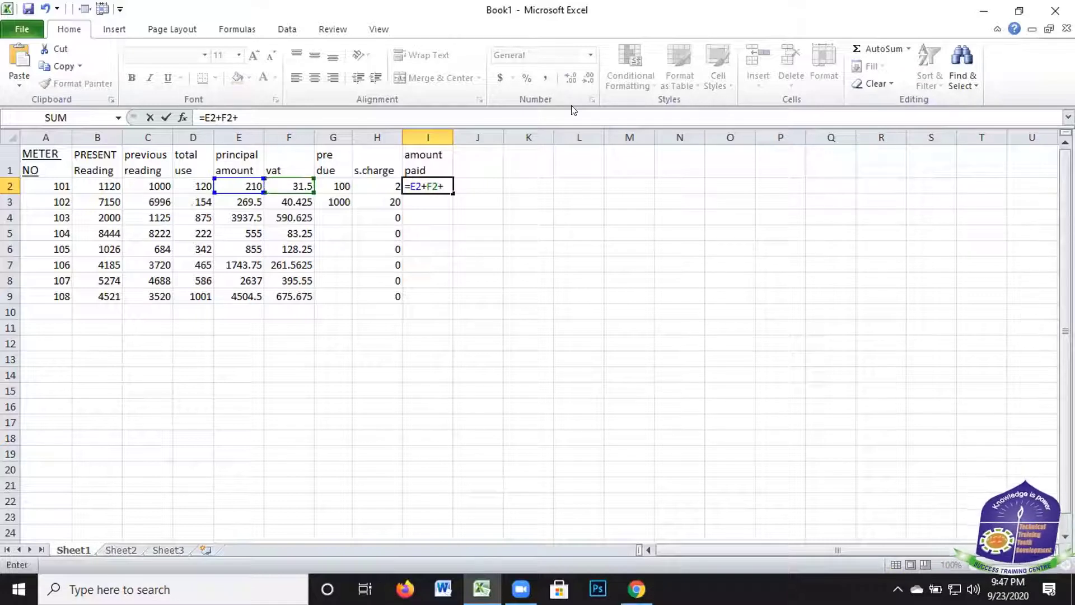
{"action": "left_click", "coordinate": [331, 185]}
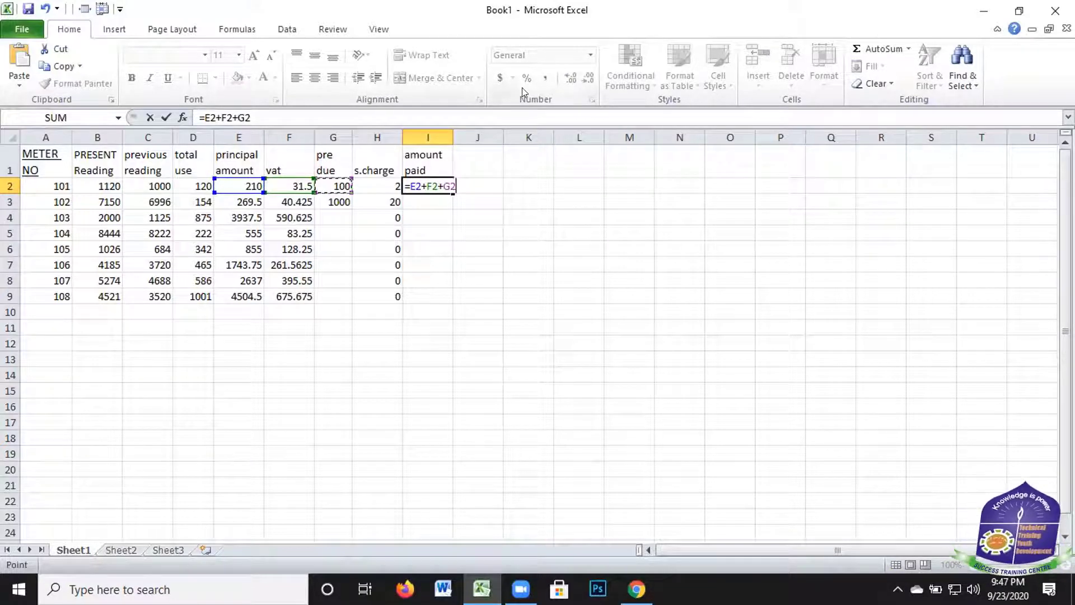
{"action": "type", "text": "+"}
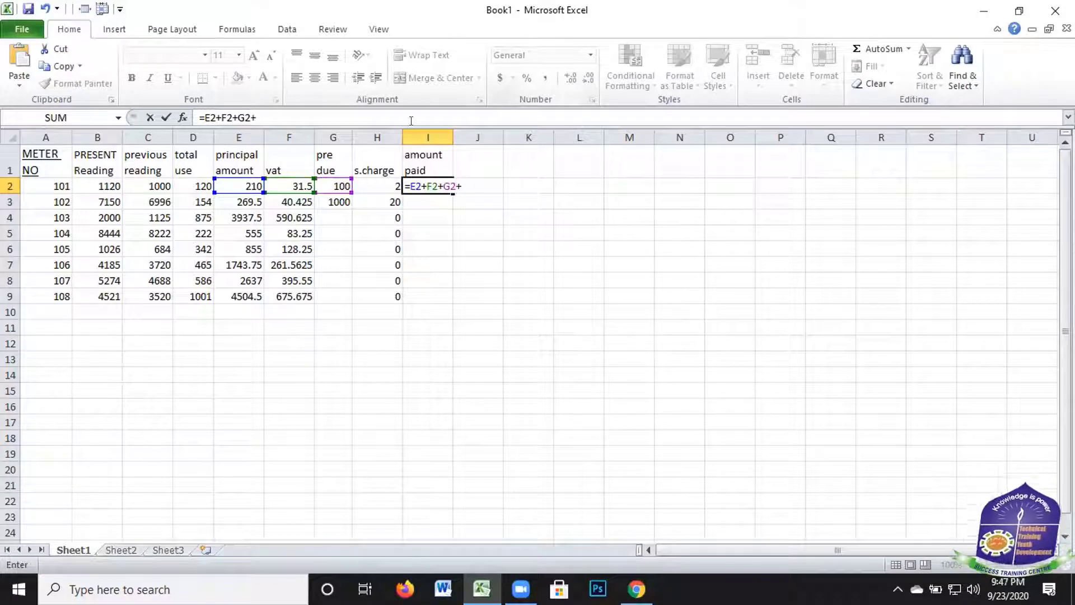
{"action": "left_click", "coordinate": [381, 185]}
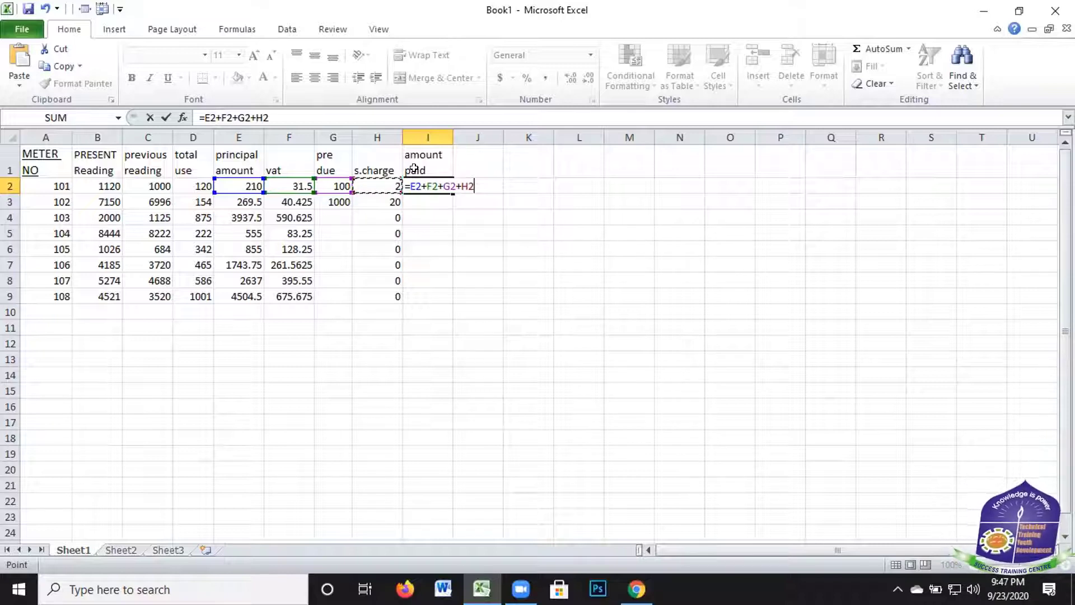
{"action": "key", "text": "Return"}
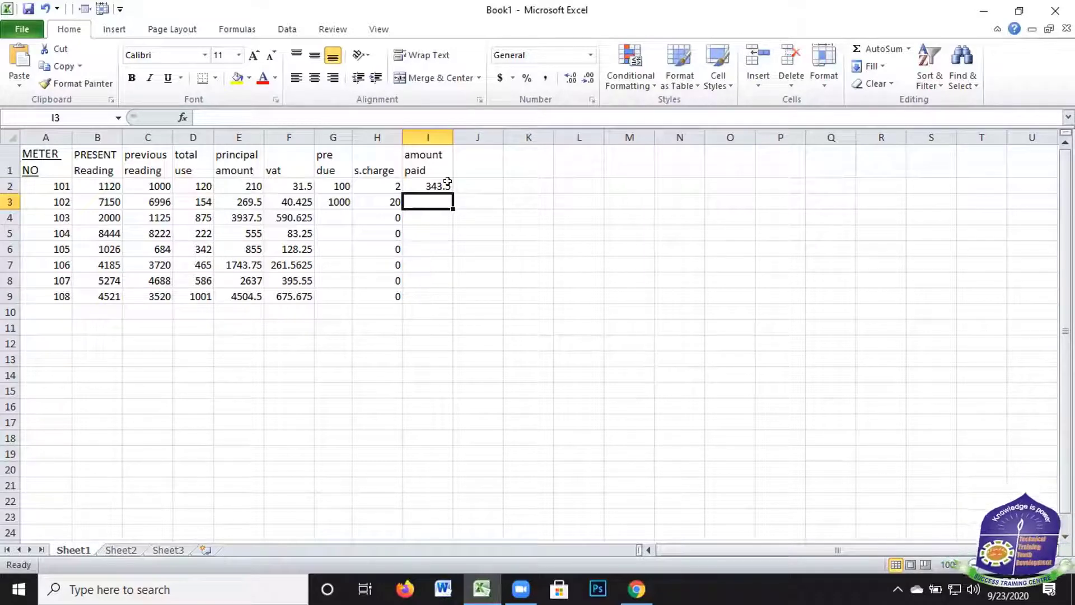
{"action": "left_click", "coordinate": [448, 185]}
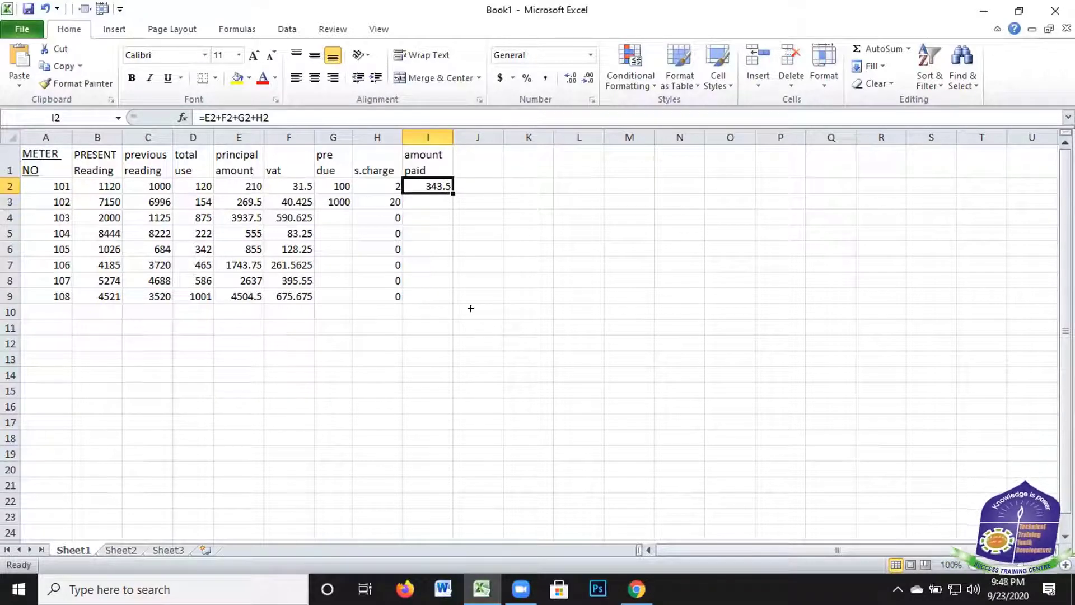
{"action": "left_click_drag", "start_coordinate": [452, 193], "coordinate": [519, 260]}
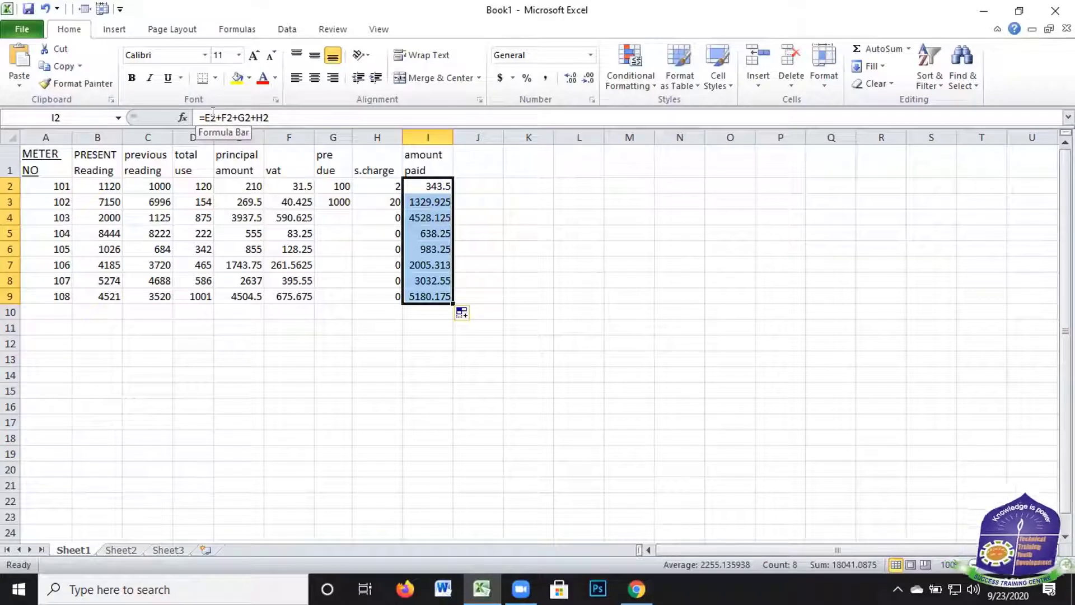
Try to replace meter 101's amount paid formula in I2 with the range formula =(E2:H2)
{"action": "left_click_drag", "start_coordinate": [215, 118], "coordinate": [308, 107]}
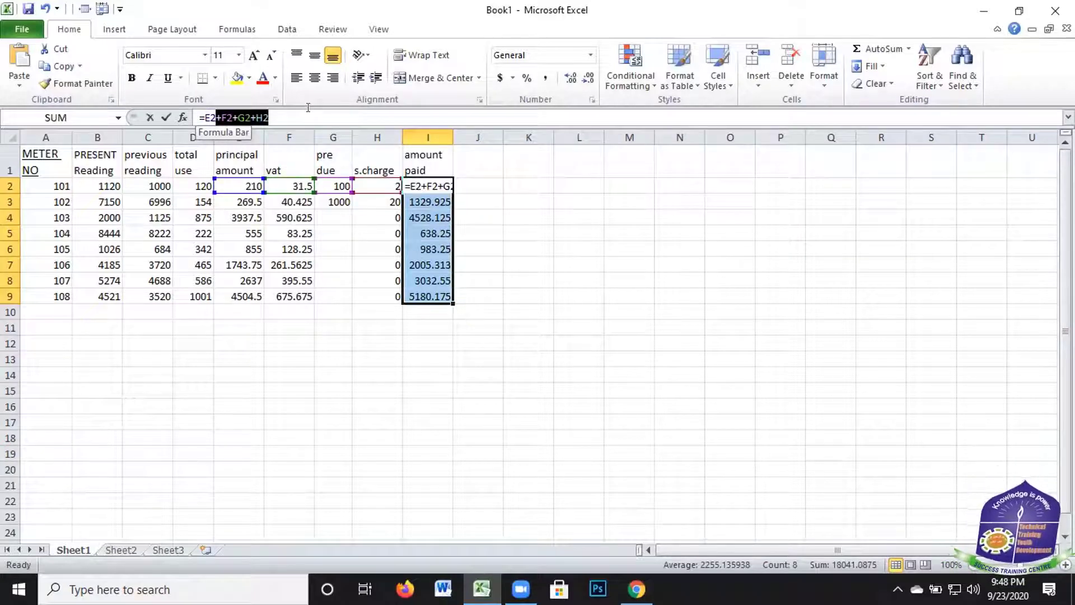
{"action": "key", "text": "BackSpace"}
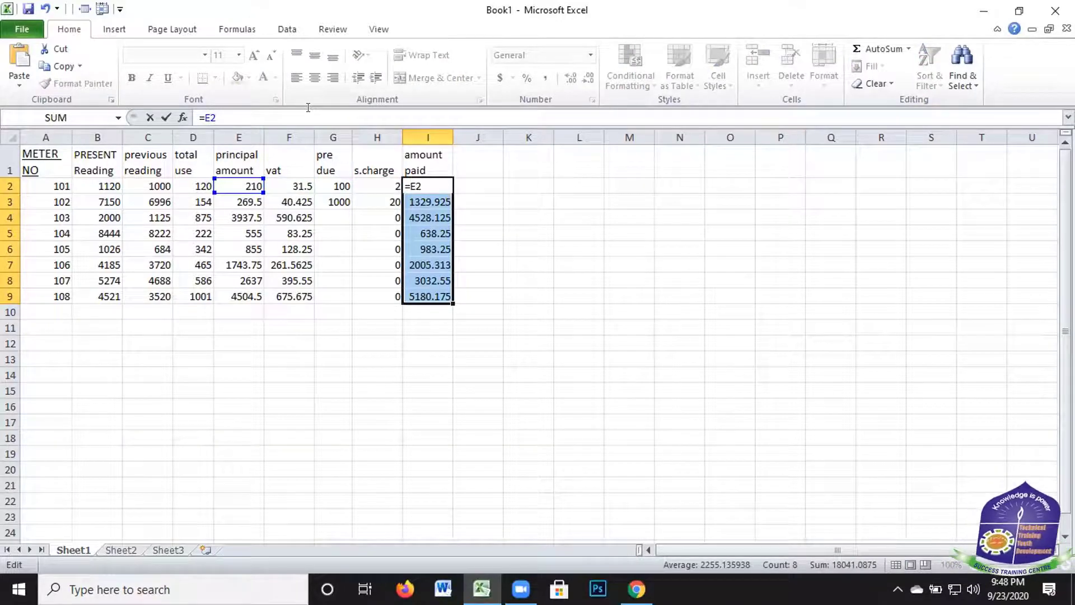
{"action": "key", "text": "Left"}
{"action": "key", "text": "Left"}
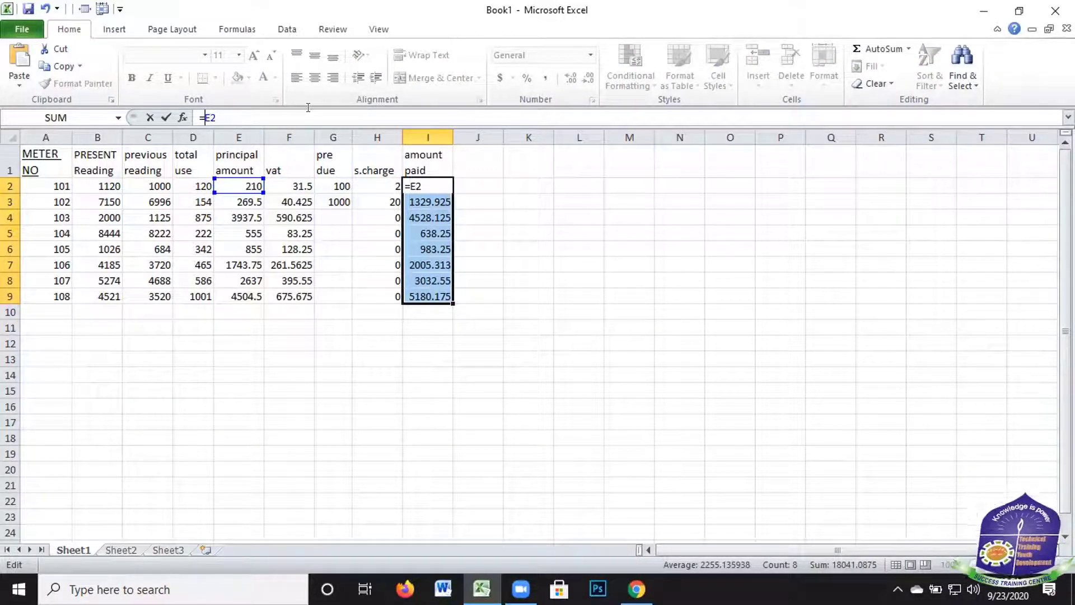
{"action": "type", "text": "(E2"}
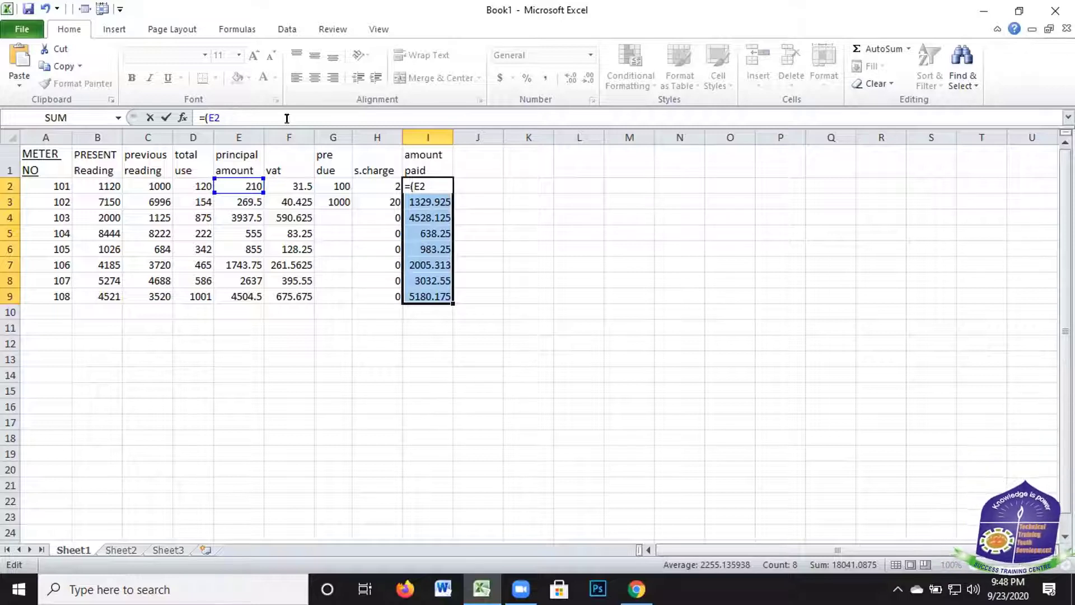
{"action": "type", "text": ":"}
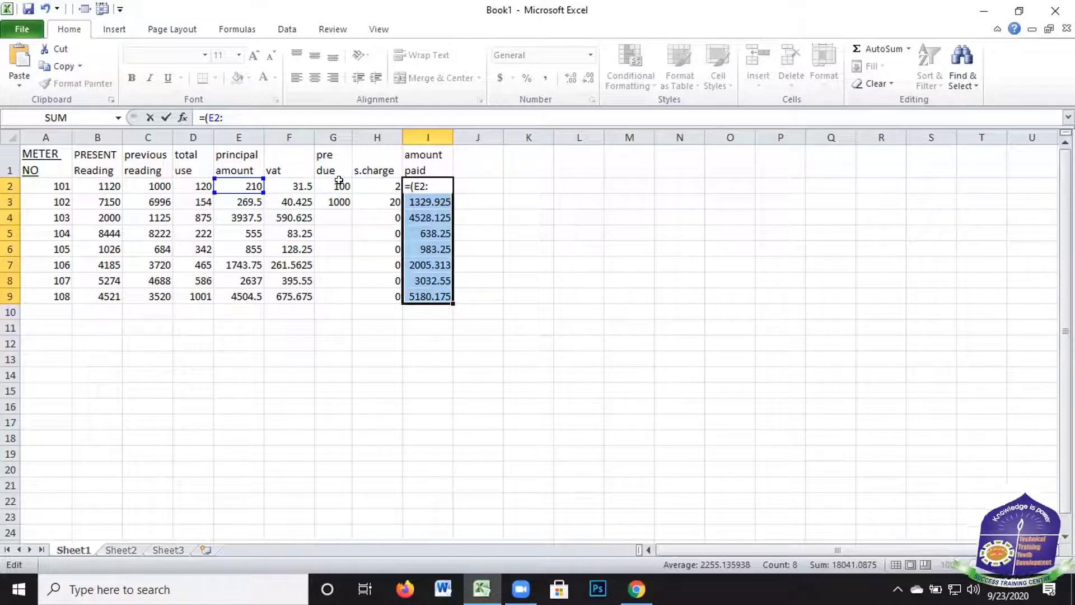
{"action": "left_click", "coordinate": [386, 184]}
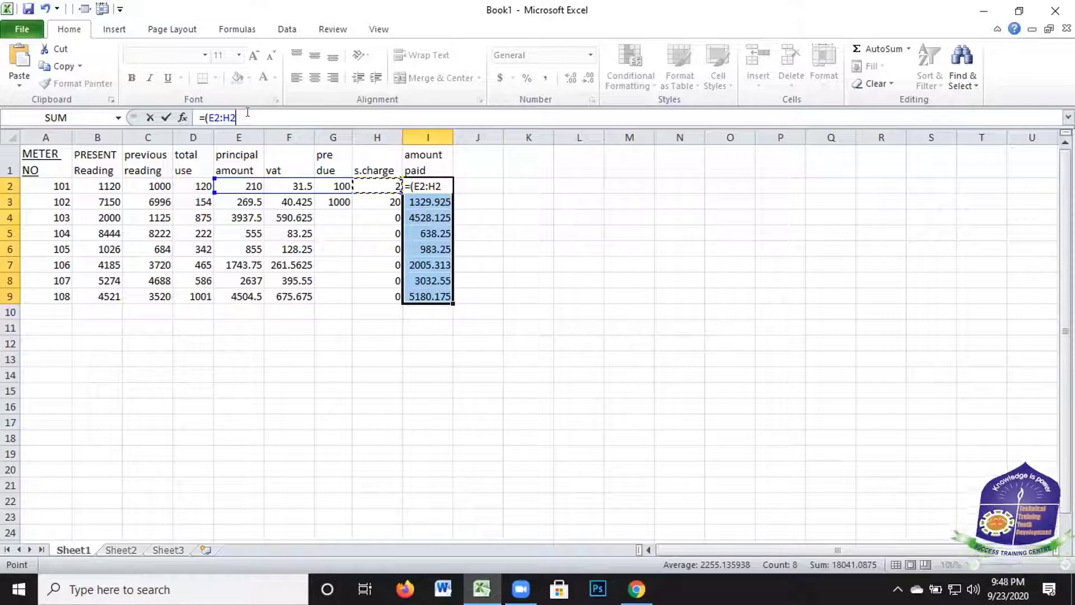
{"action": "type", "text": ")"}
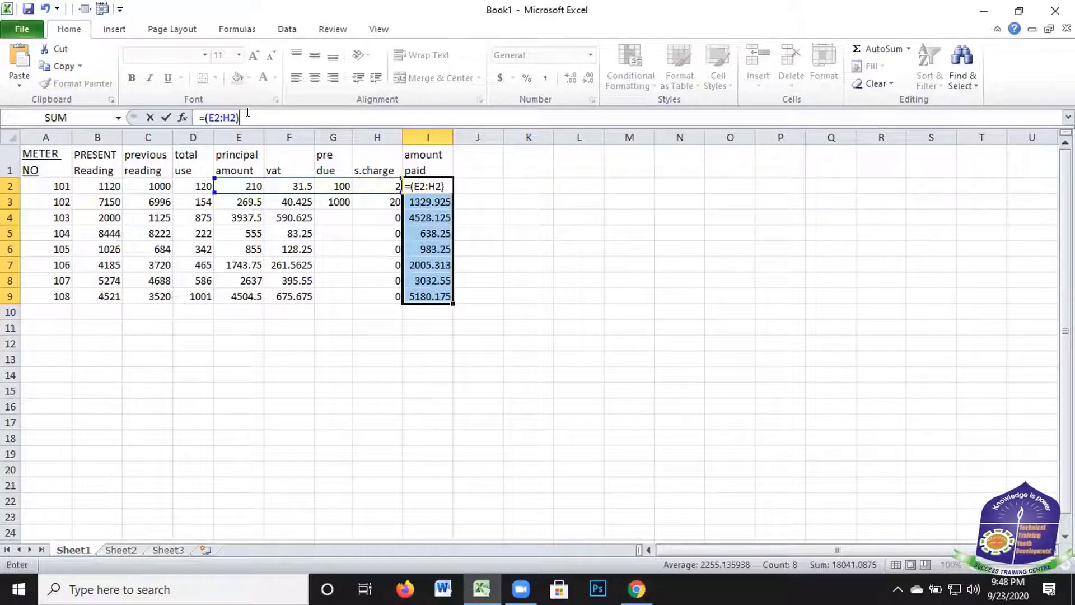
{"action": "key", "text": "Return"}
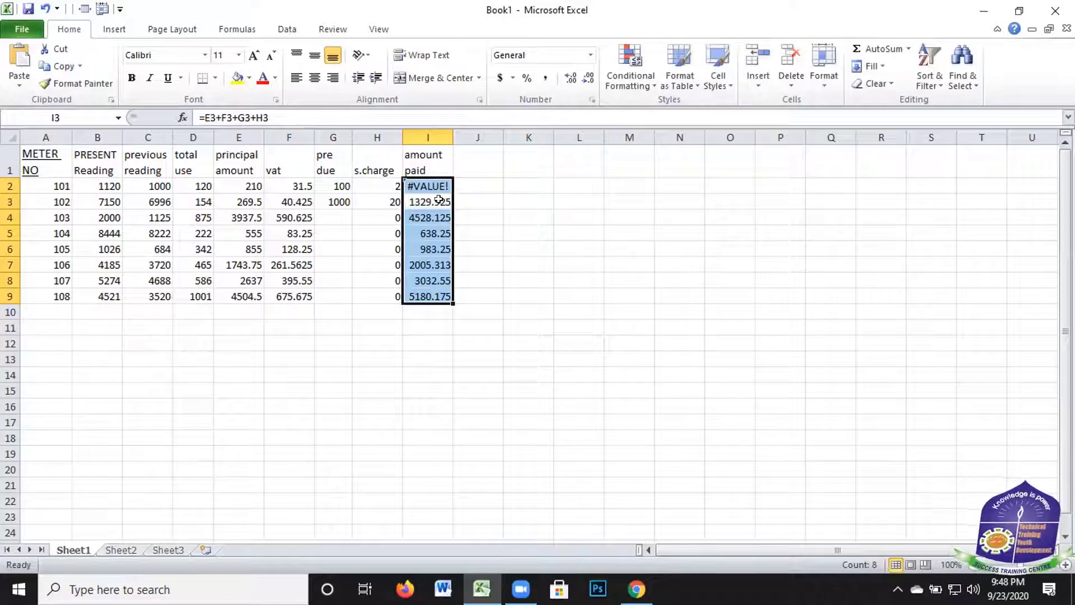
Reopen the amount paid formula in I2 and check it against the cells it references, leaving it as entered
{"action": "left_click", "coordinate": [414, 186]}
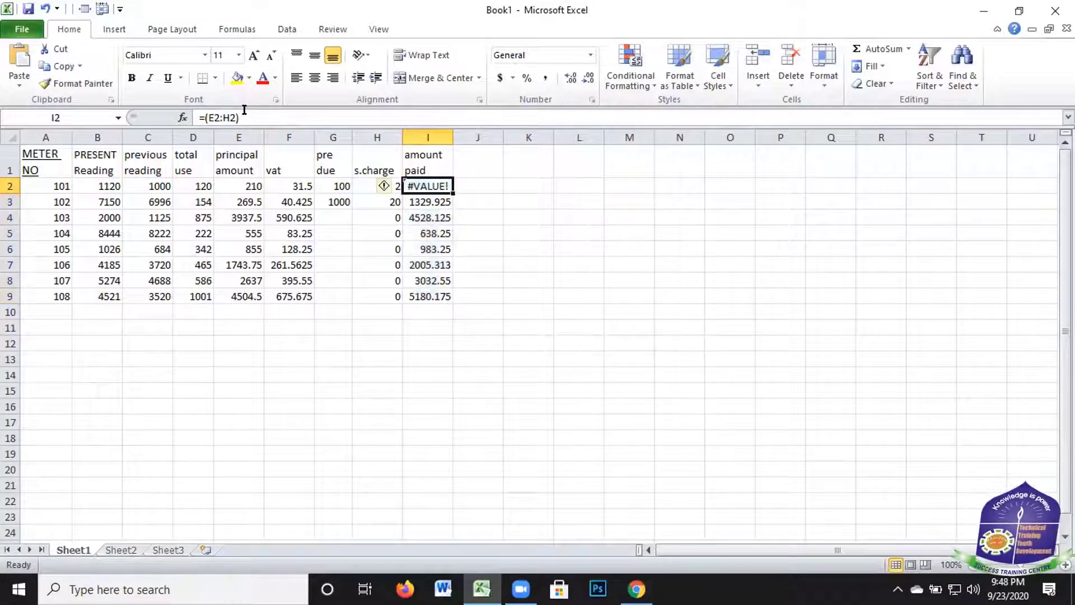
{"action": "left_click", "coordinate": [278, 114]}
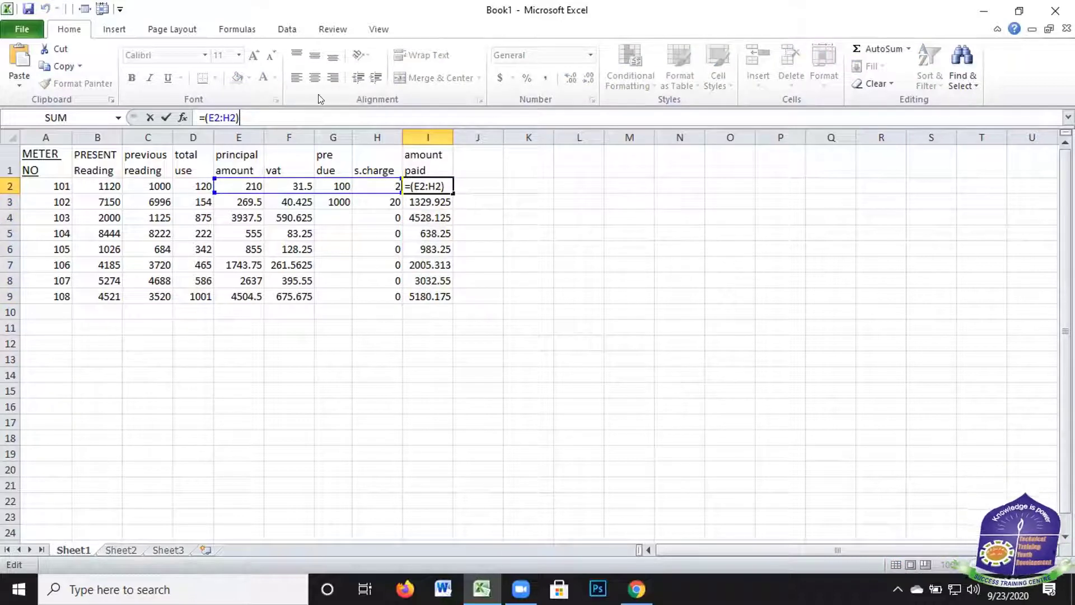
{"action": "key", "text": "Return"}
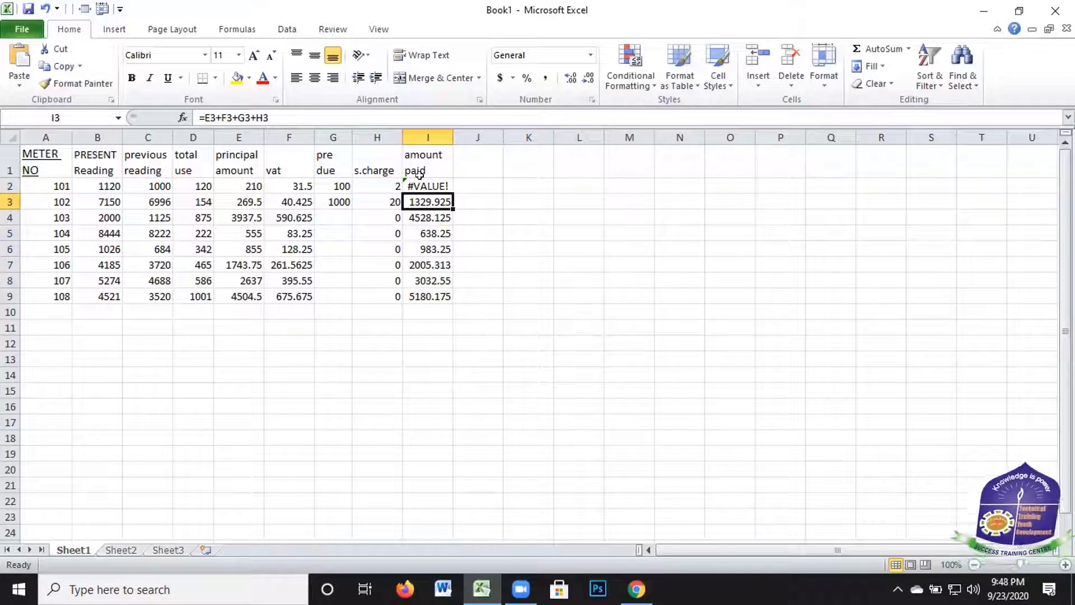
{"action": "key", "text": "Up"}
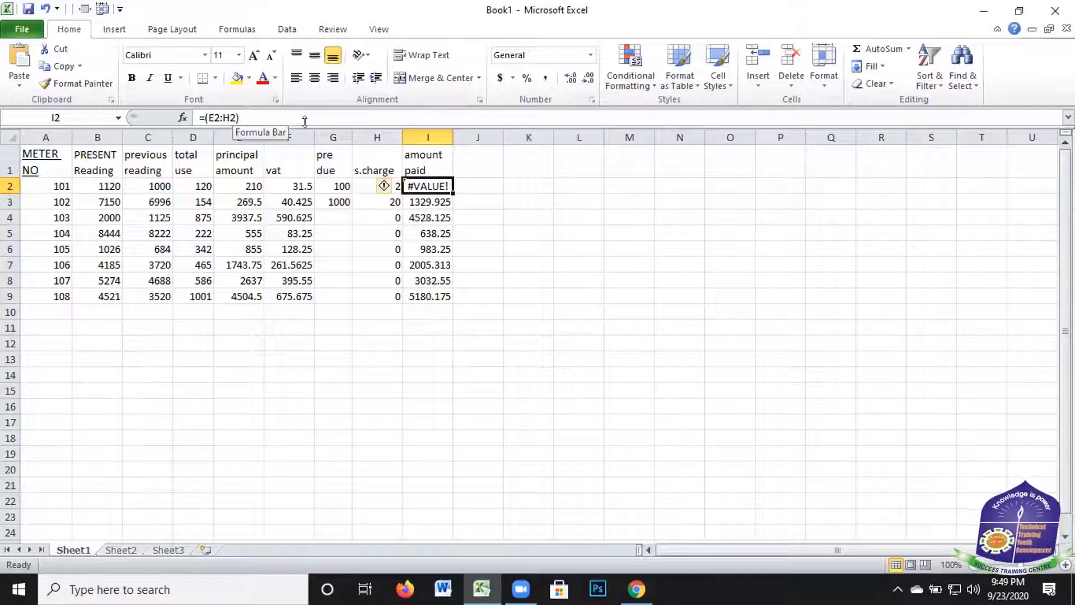
{"action": "double_click", "coordinate": [441, 185]}
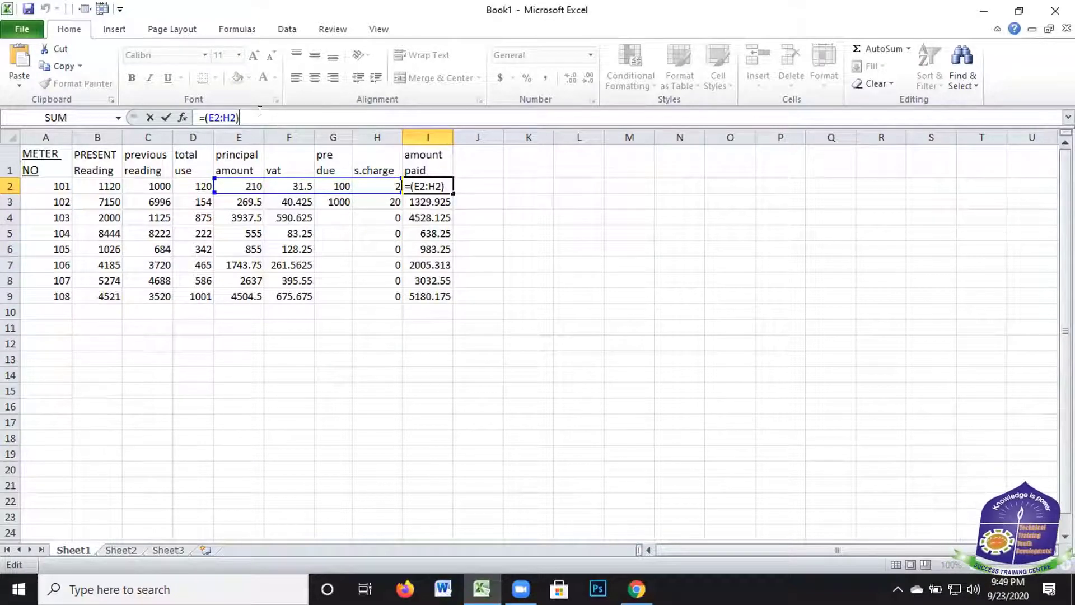
{"action": "key", "text": "Return"}
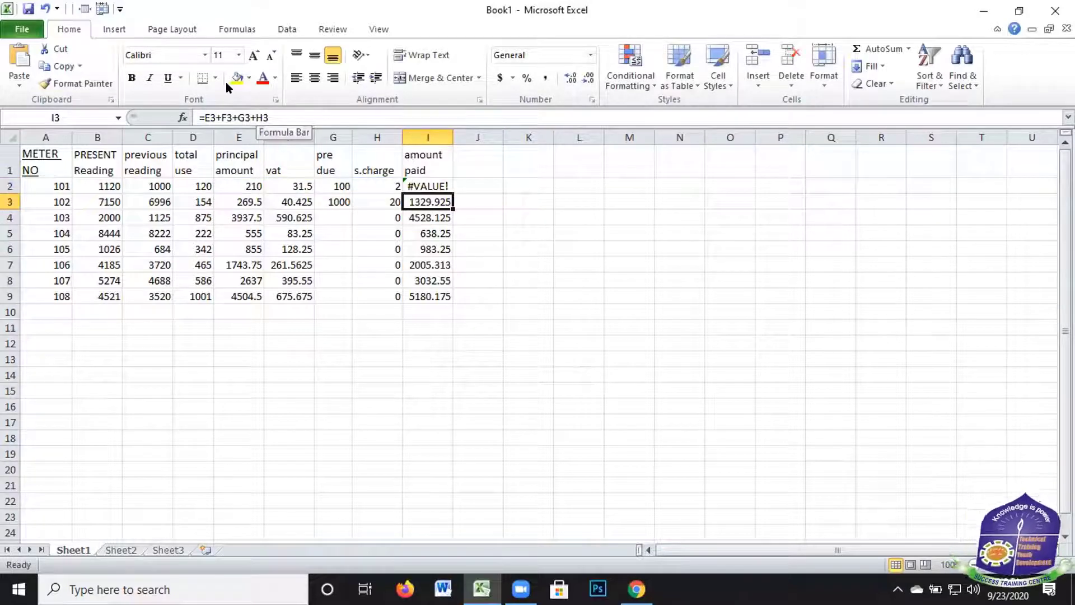
{"action": "left_click", "coordinate": [679, 295]}
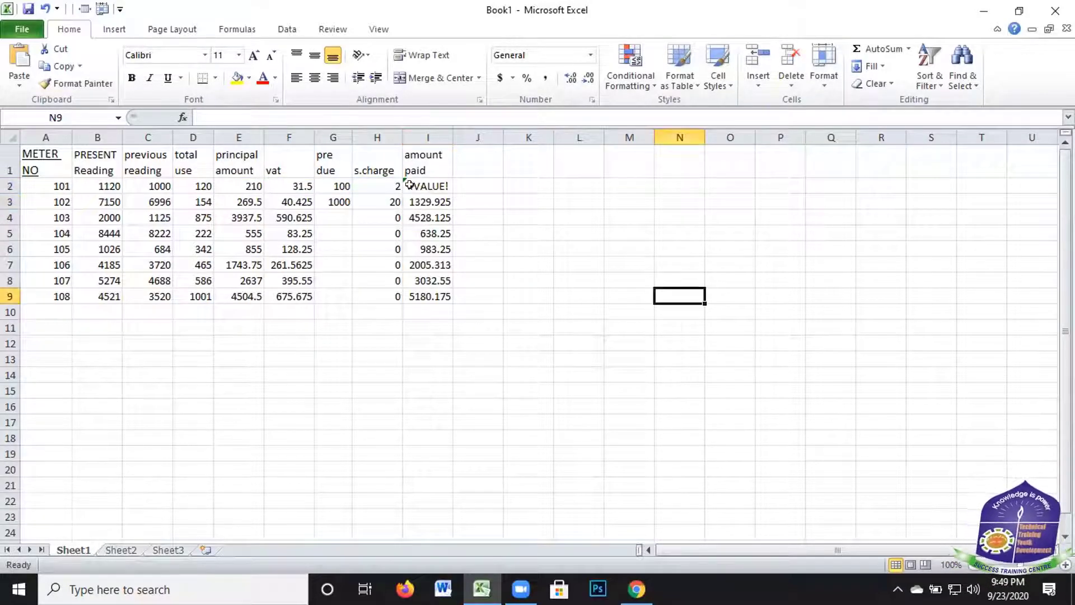
Clear the amount paid column from I2 through I10
{"action": "left_click", "coordinate": [414, 185]}
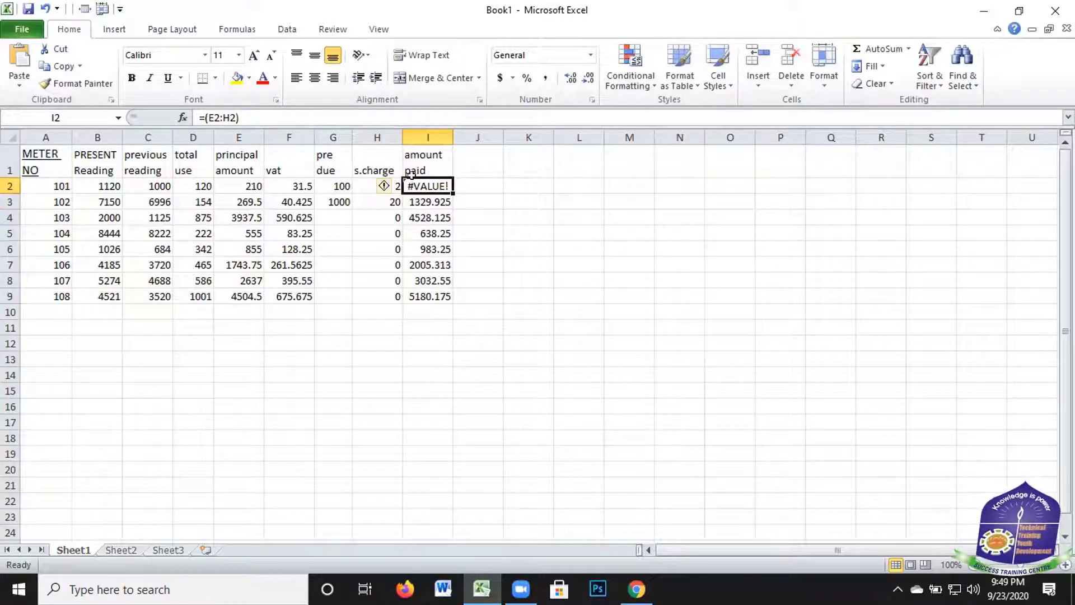
{"action": "left_click_drag", "start_coordinate": [412, 178], "coordinate": [445, 222]}
{"action": "left_click", "coordinate": [458, 310], "text": "shift"}
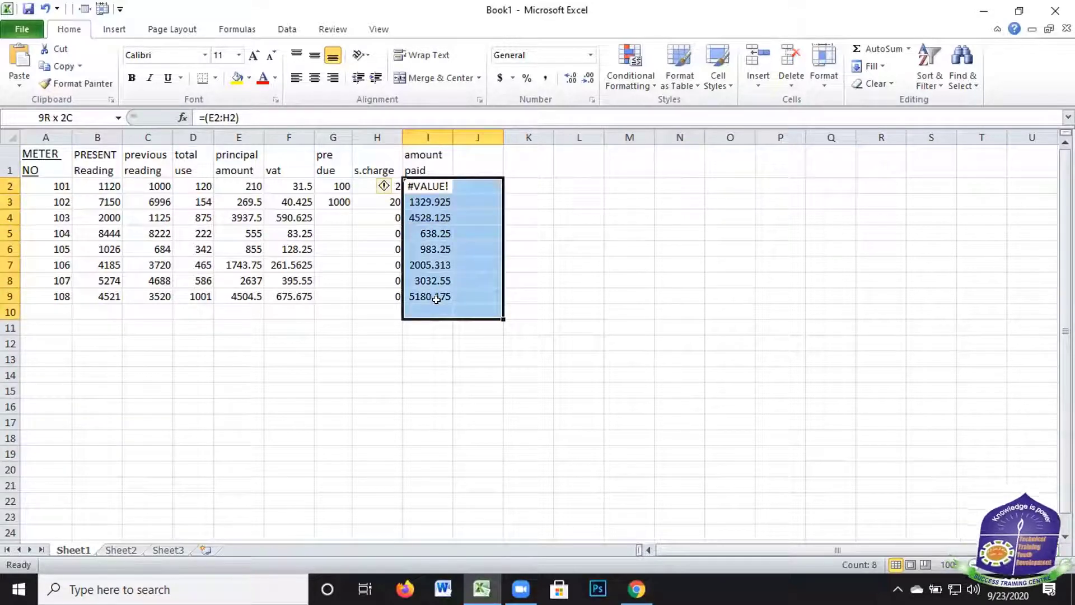
{"action": "left_click_drag", "start_coordinate": [437, 300], "coordinate": [436, 300]}
{"action": "key", "text": "Delete"}
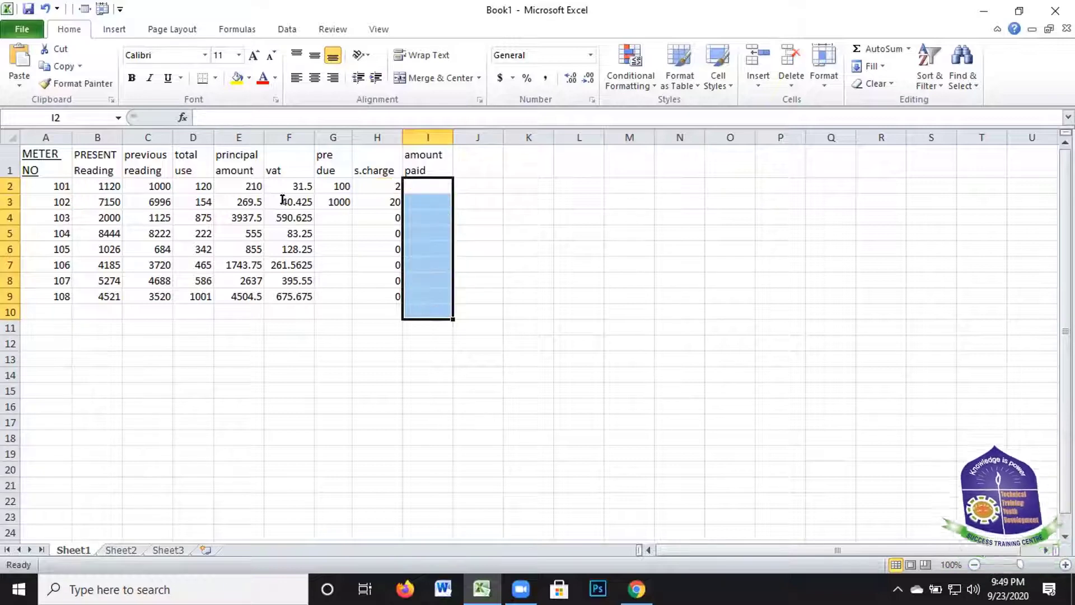
Start a new amount paid formula in I2 with a range reference beginning at the principal amount, =E2:
{"action": "left_click", "coordinate": [235, 115]}
{"action": "left_click", "coordinate": [236, 112]}
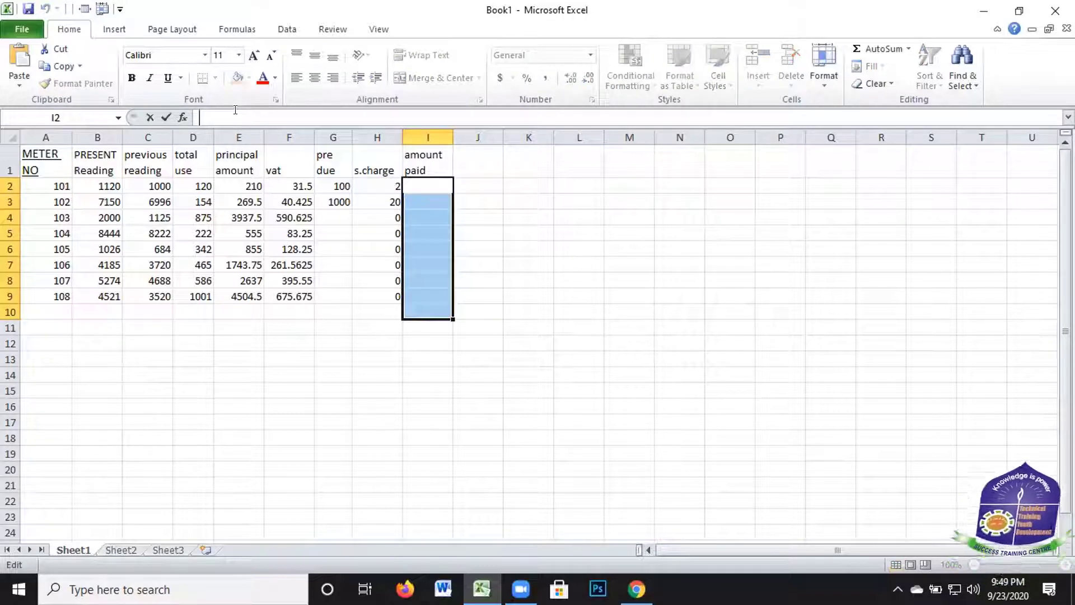
{"action": "type", "text": "="}
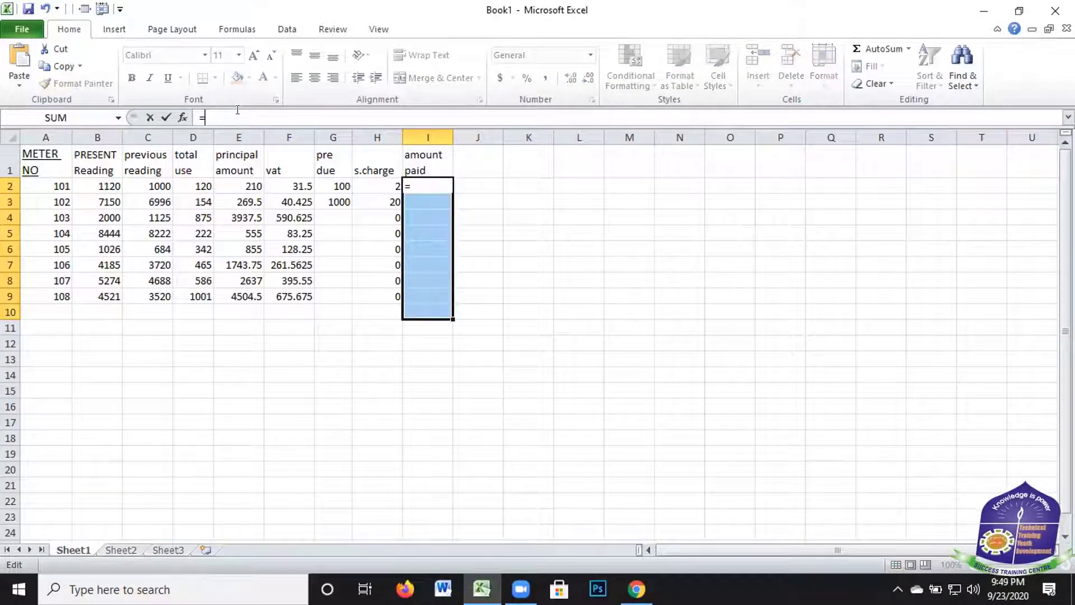
{"action": "left_click", "coordinate": [244, 182]}
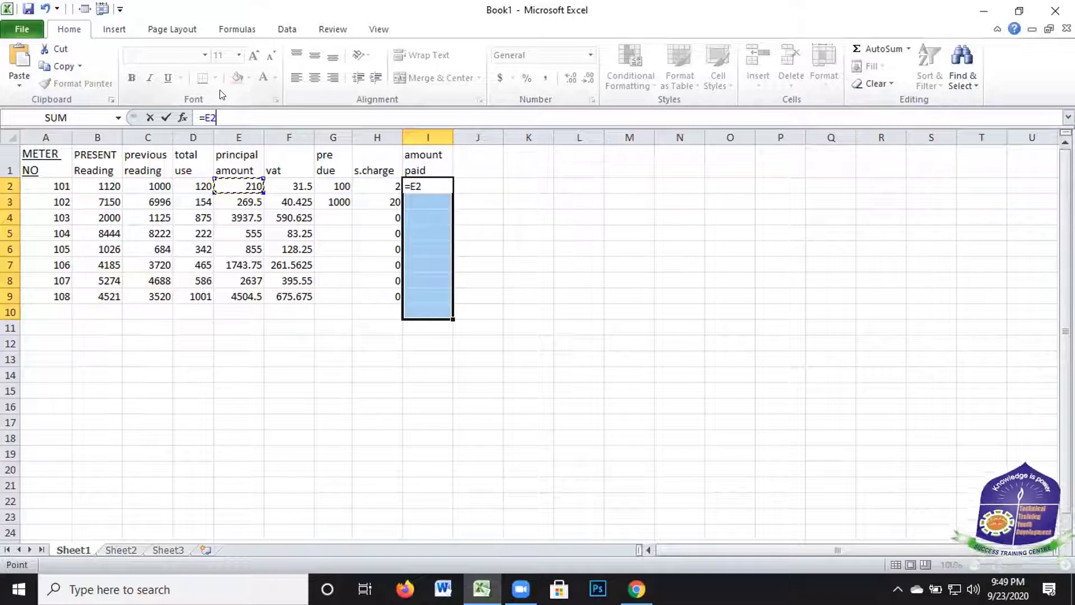
{"action": "key", "text": "F8"}
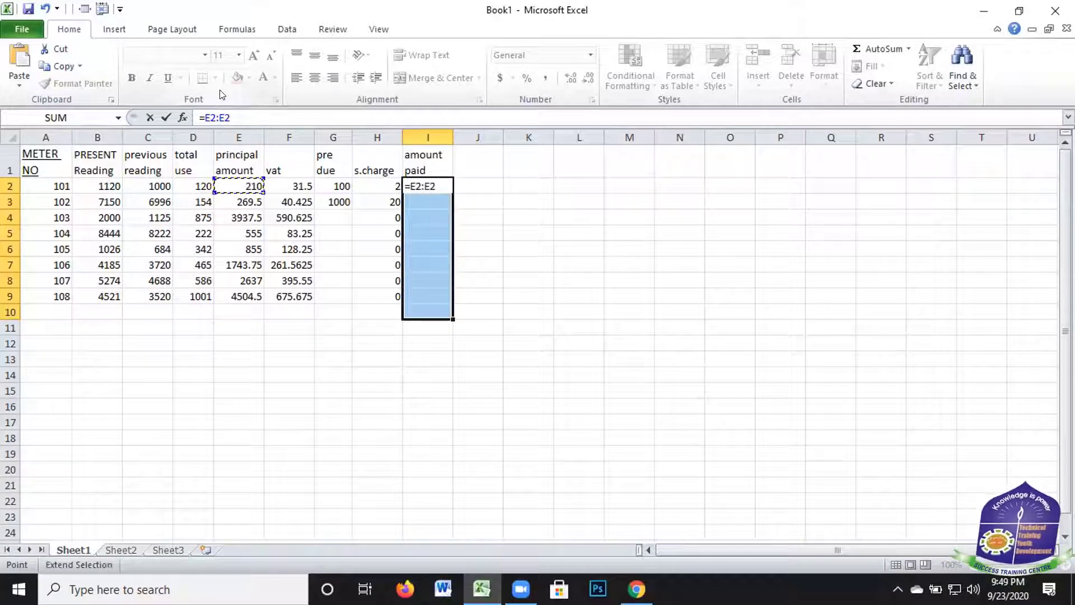
{"action": "key", "text": "BackSpace"}
{"action": "key", "text": "BackSpace"}
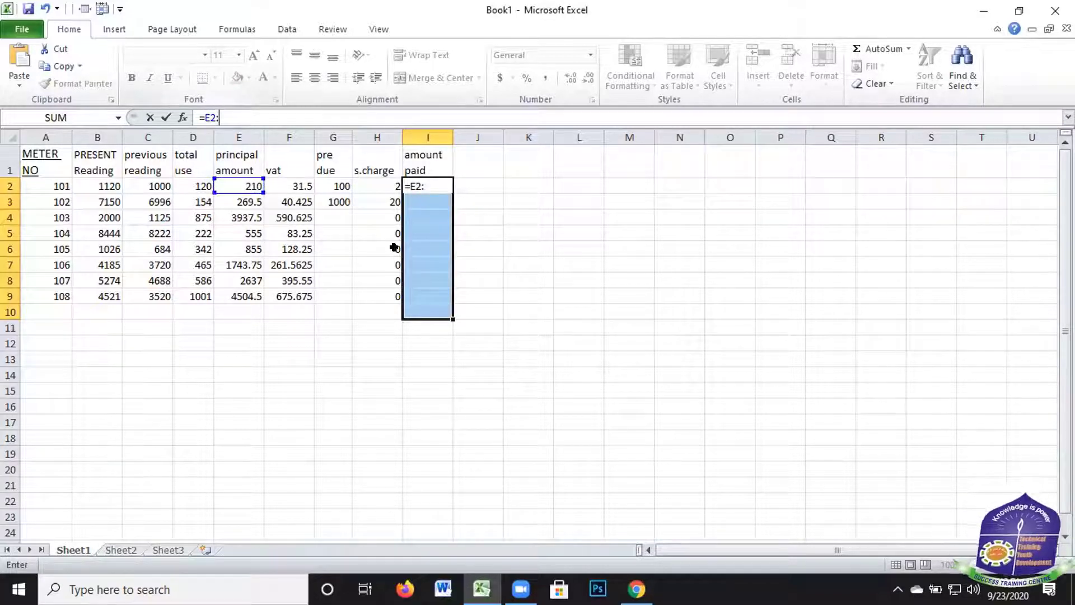
Try to complete the amount paid formula for meter 101 in cell I2 with the range E2:H2
{"action": "left_click", "coordinate": [375, 181]}
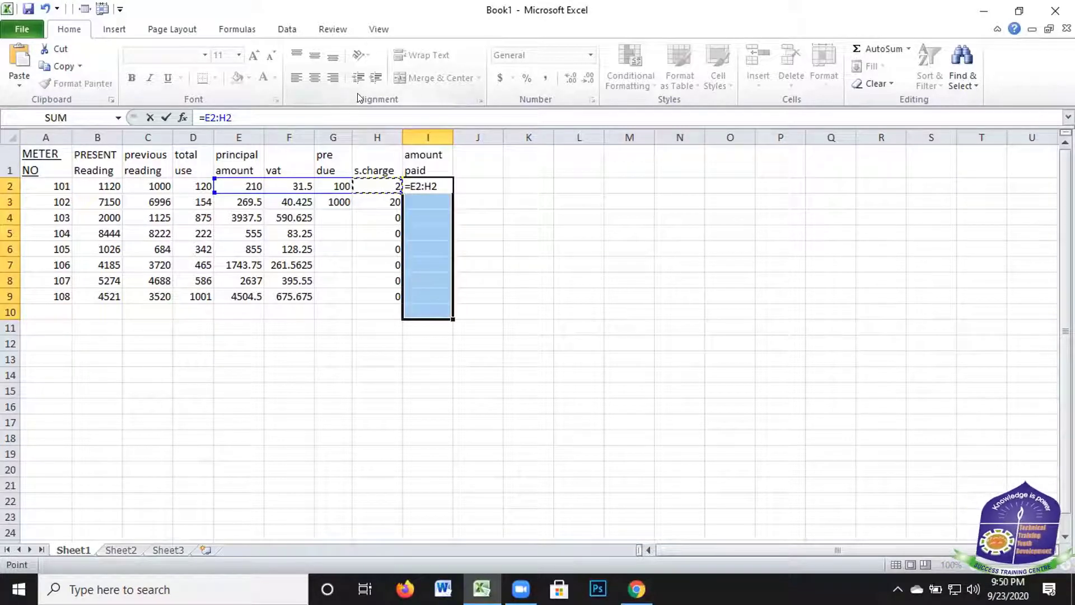
{"action": "type", "text": ")"}
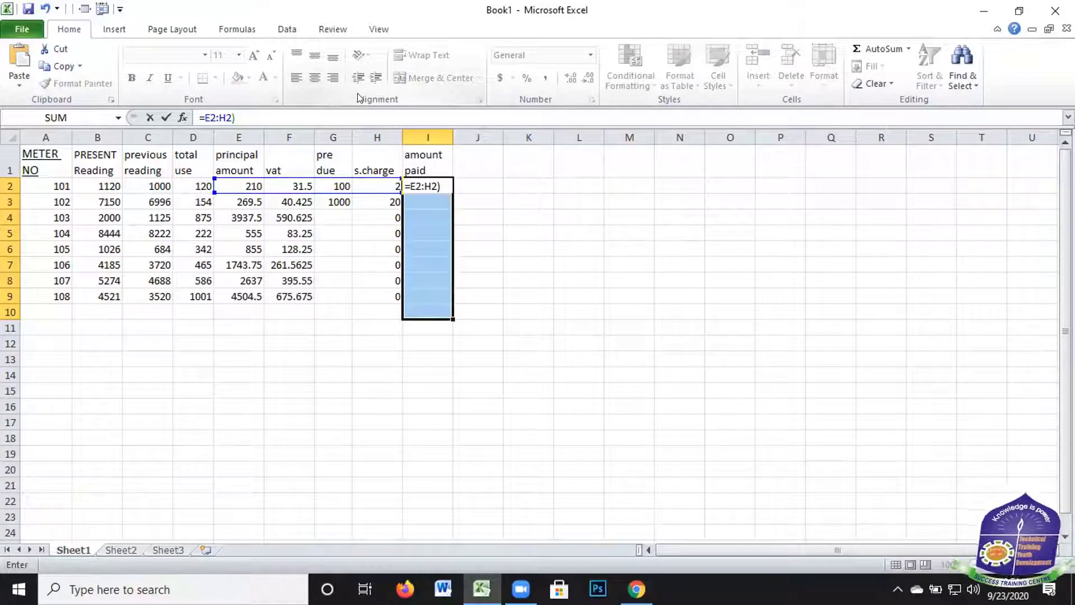
{"action": "key", "text": "Return"}
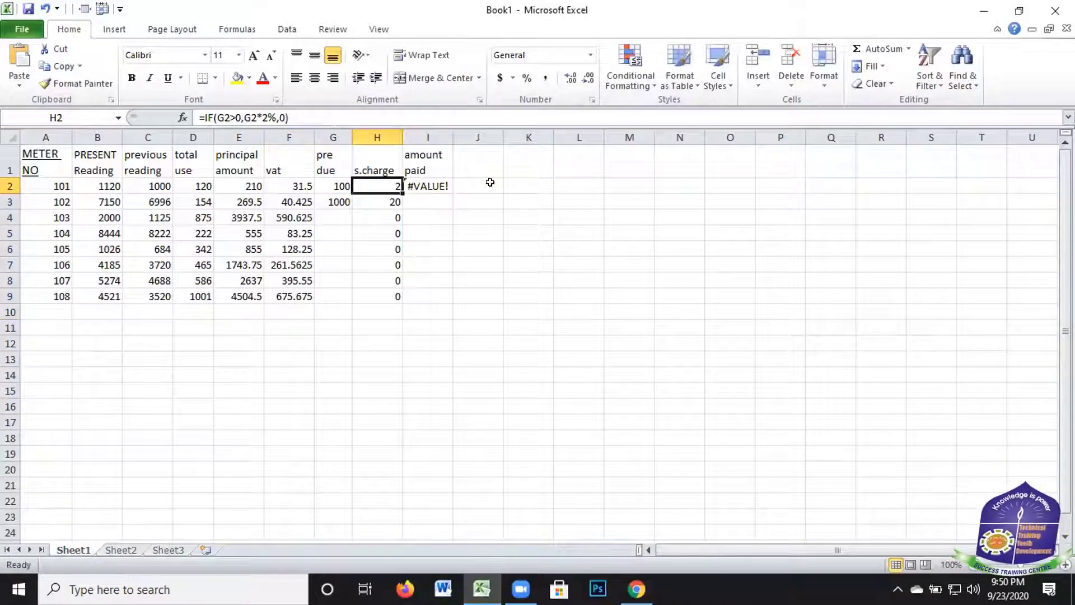
Replace the amount paid formula in cell I2 with =(E2:H2)
{"action": "key", "text": "Right"}
{"action": "key", "text": "BackSpace"}
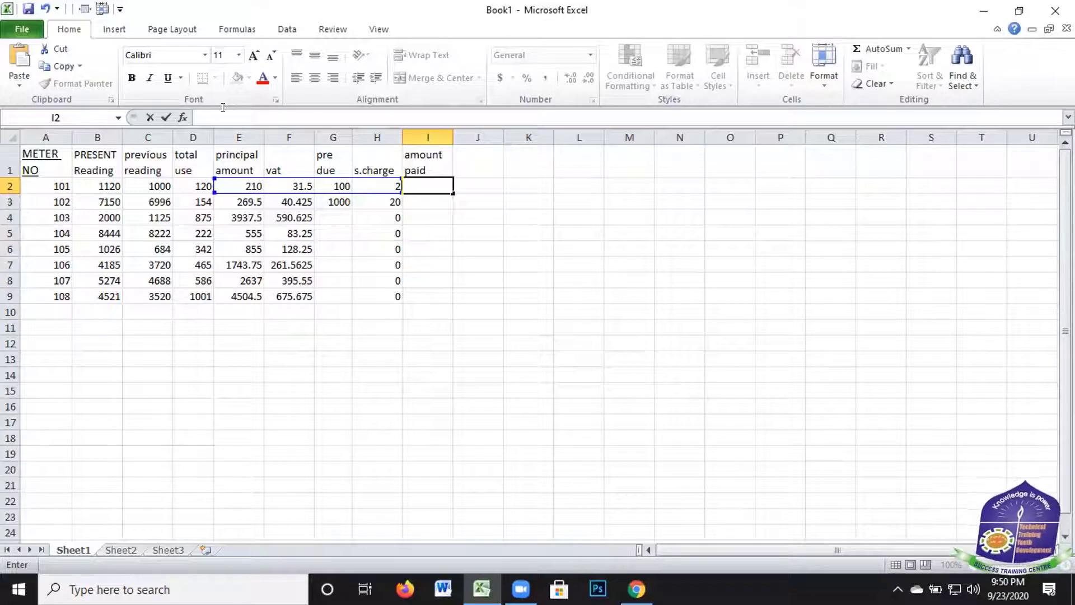
{"action": "key", "text": "F2"}
{"action": "type", "text": "="}
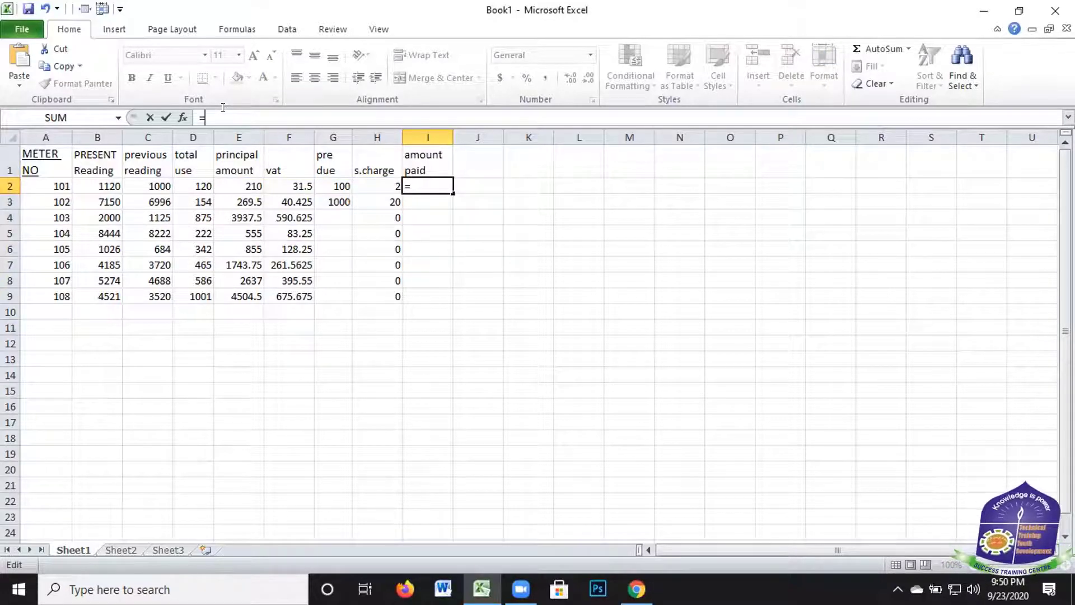
{"action": "type", "text": "("}
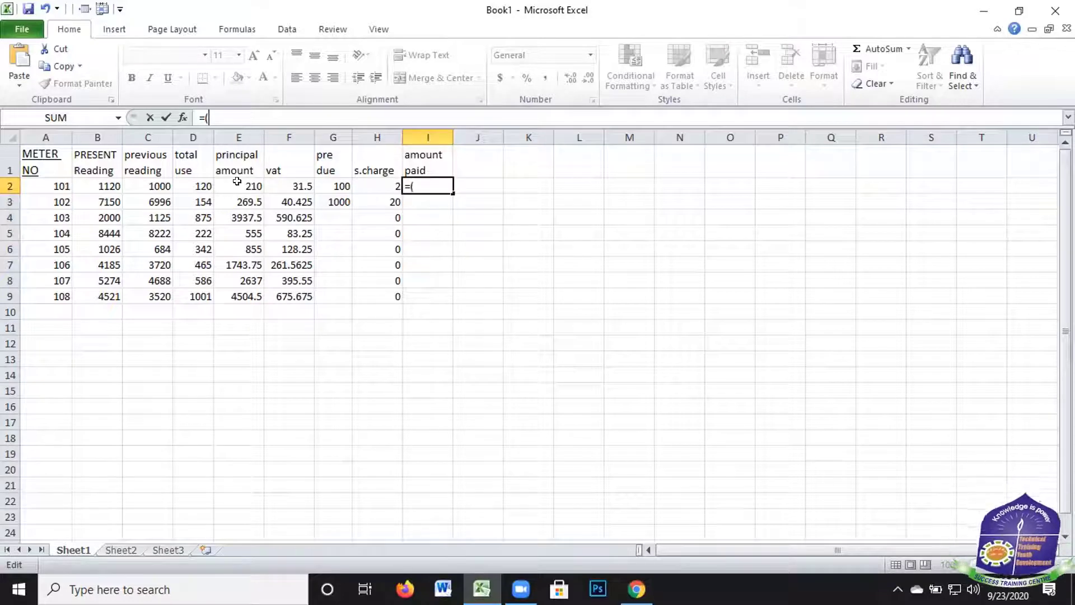
{"action": "left_click", "coordinate": [237, 182]}
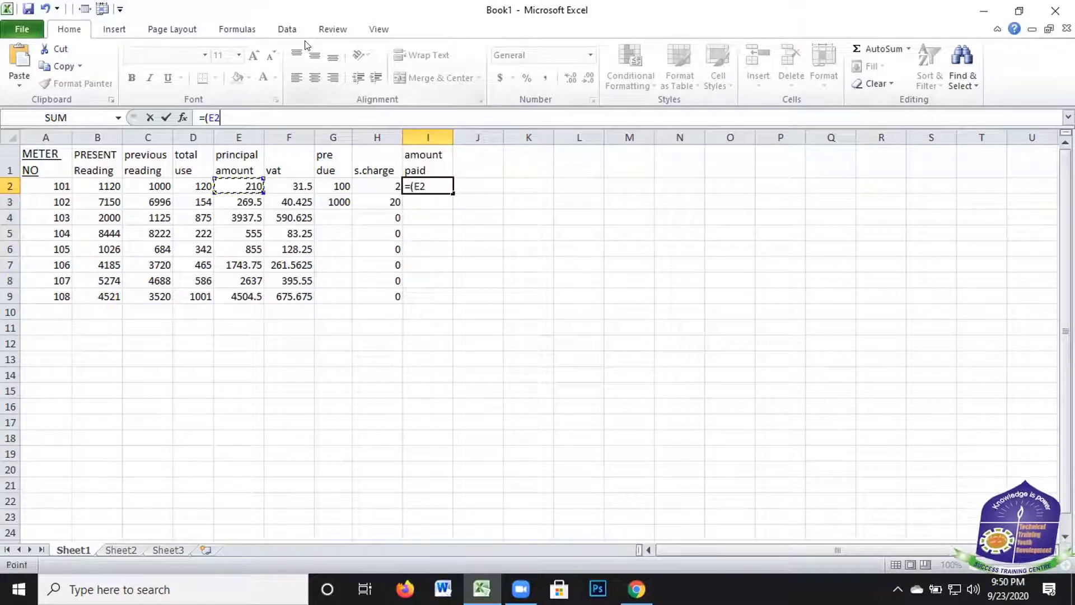
{"action": "key", "text": "F8"}
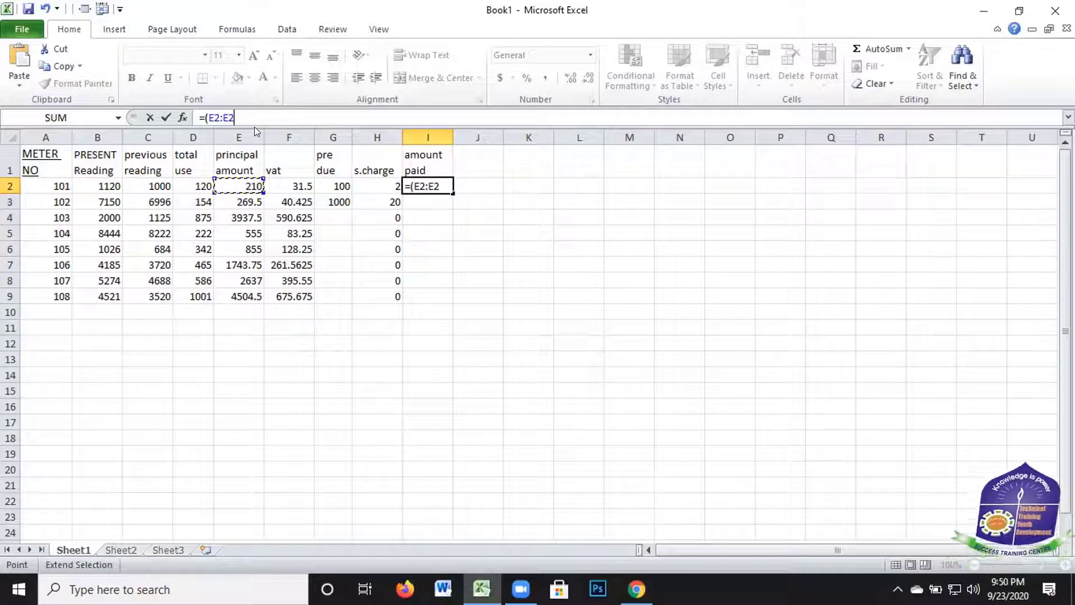
{"action": "key", "text": "BackSpace"}
{"action": "key", "text": "BackSpace"}
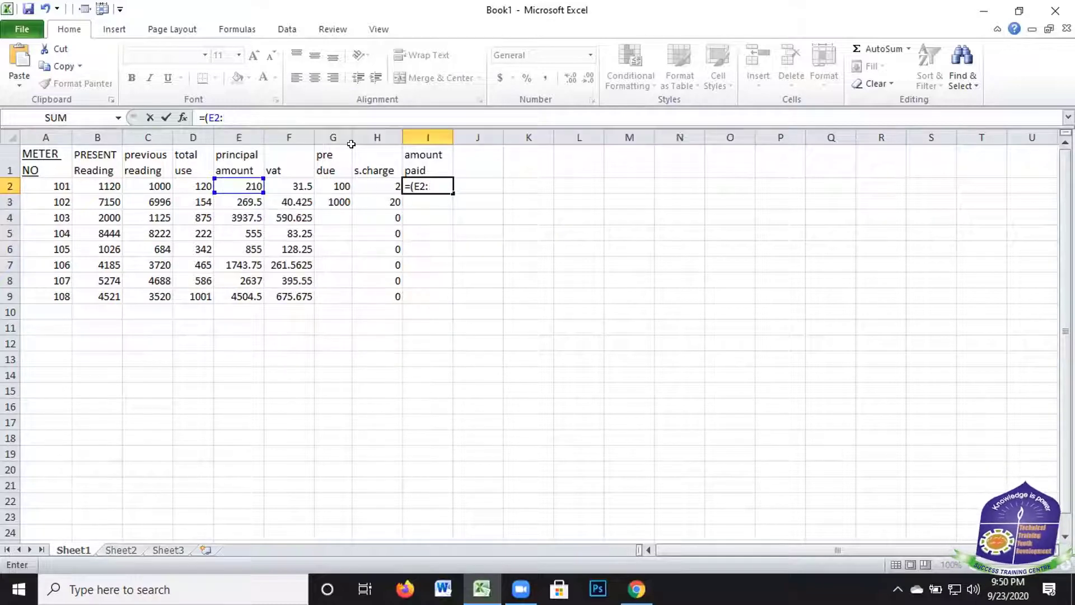
{"action": "left_click", "coordinate": [372, 184]}
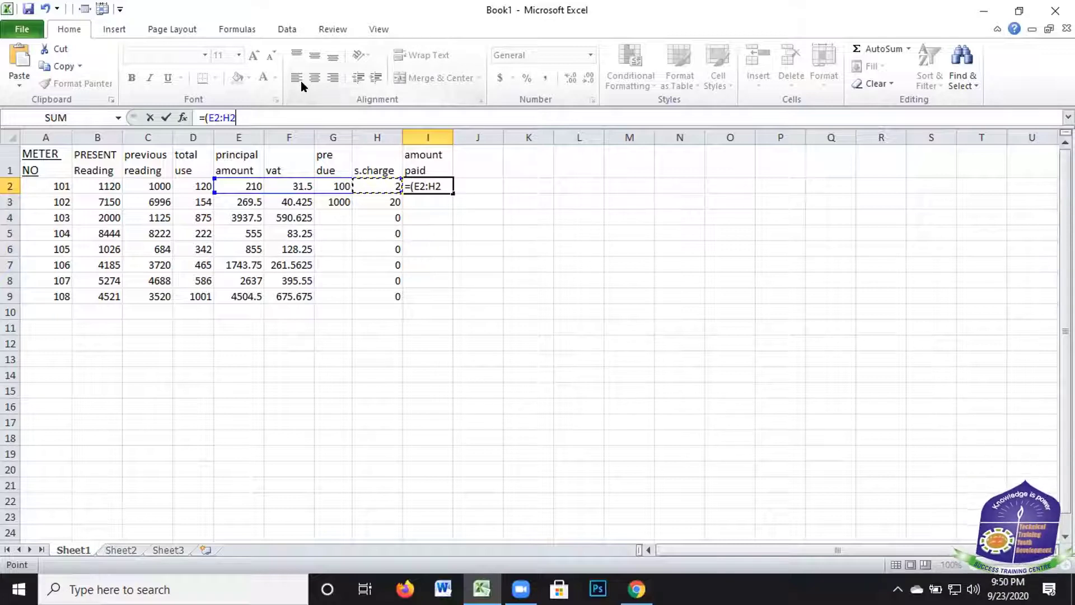
{"action": "type", "text": ")"}
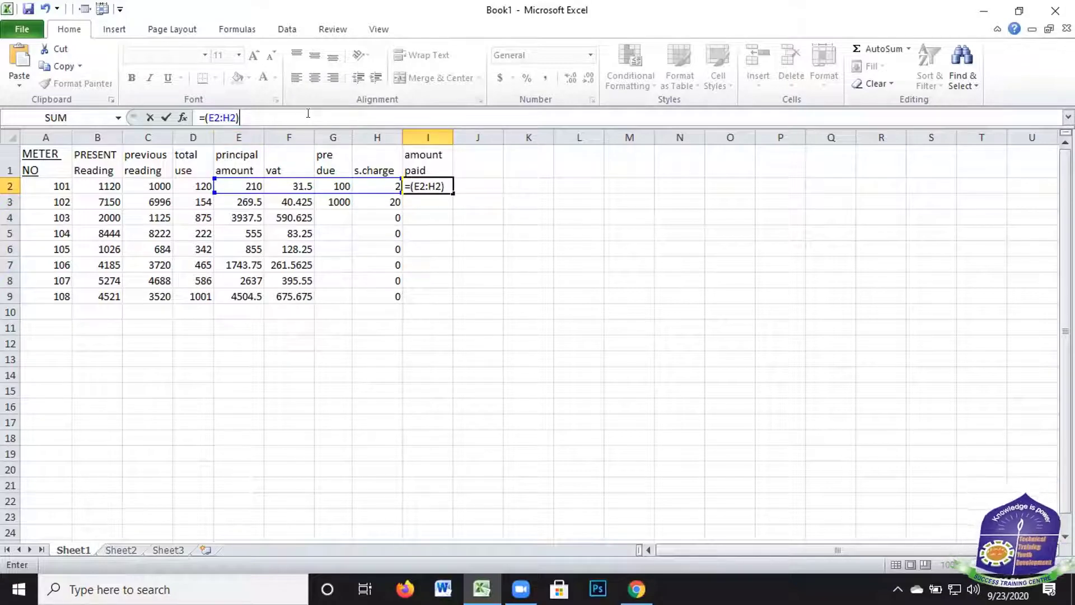
{"action": "key", "text": "Return"}
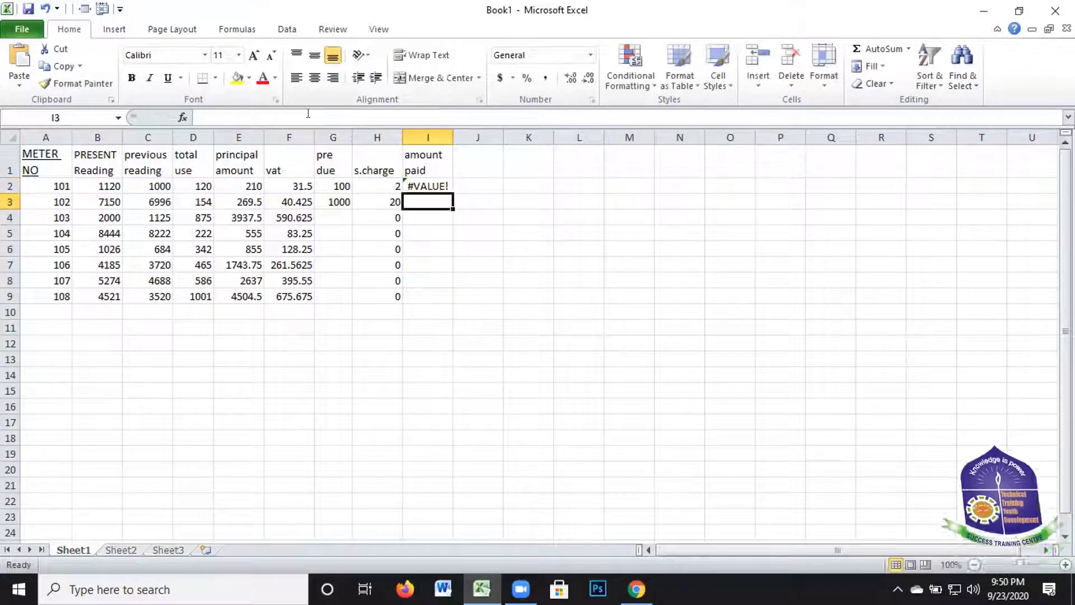
Delete the whole formula from the amount paid cell I2
{"action": "left_click", "coordinate": [417, 185]}
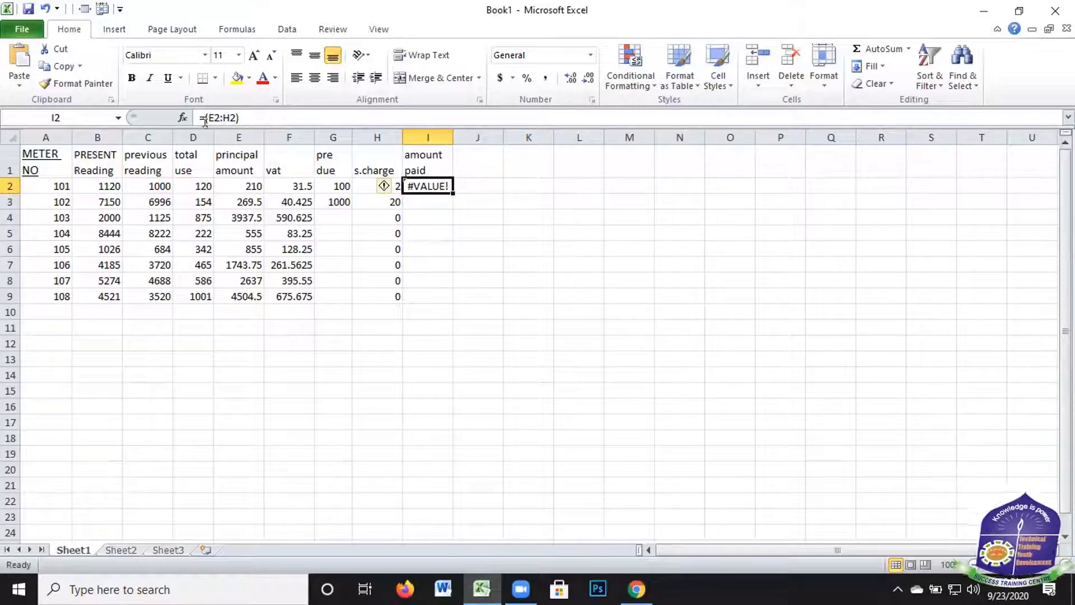
{"action": "left_click", "coordinate": [259, 111]}
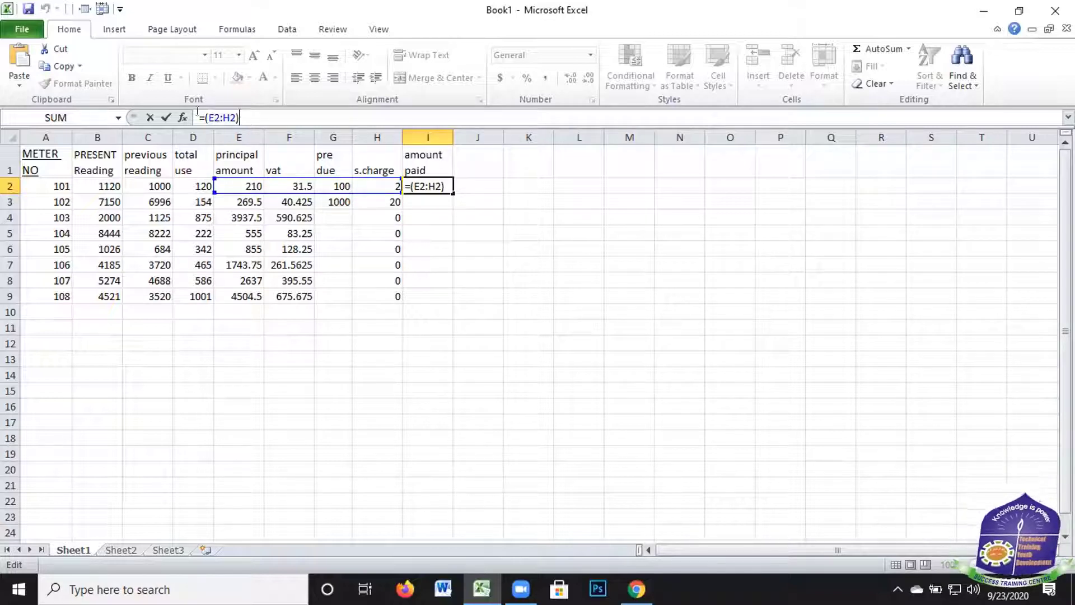
{"action": "left_click_drag", "start_coordinate": [240, 118], "coordinate": [196, 115]}
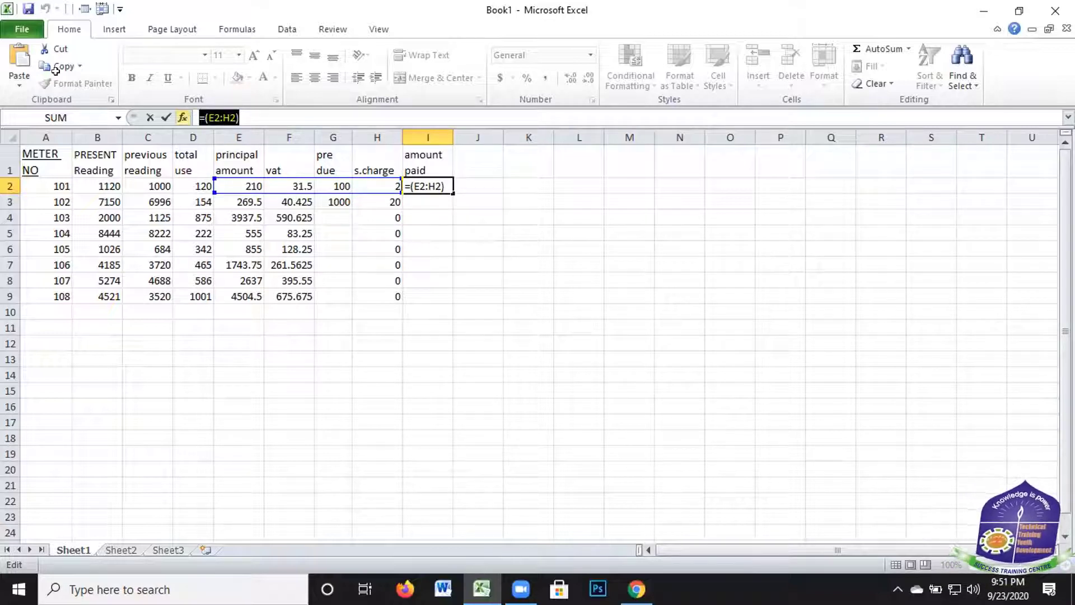
{"action": "key", "text": "Delete"}
{"action": "left_click", "coordinate": [47, 325]}
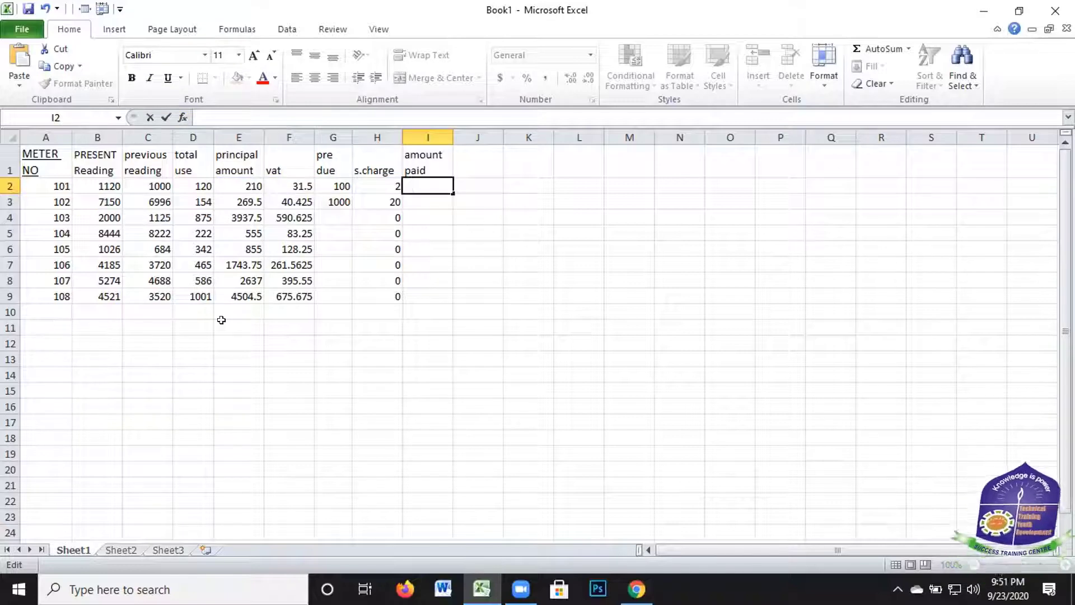
On Sheet2, enter the test values 500, 600 and 500 in cells A1, B1 and C1
{"action": "left_click", "coordinate": [122, 549]}
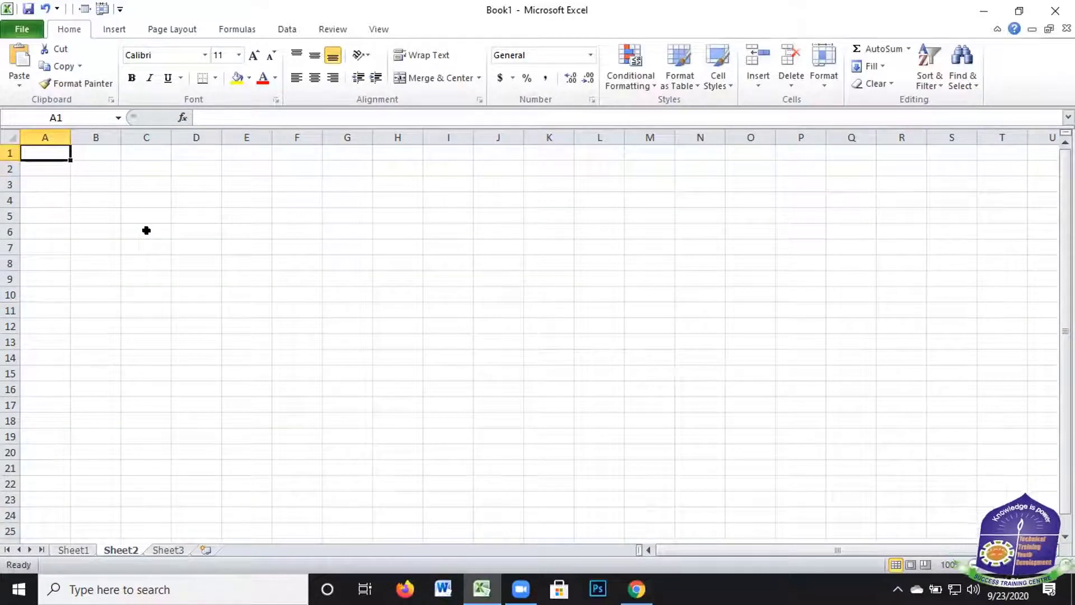
{"action": "type", "text": "500"}
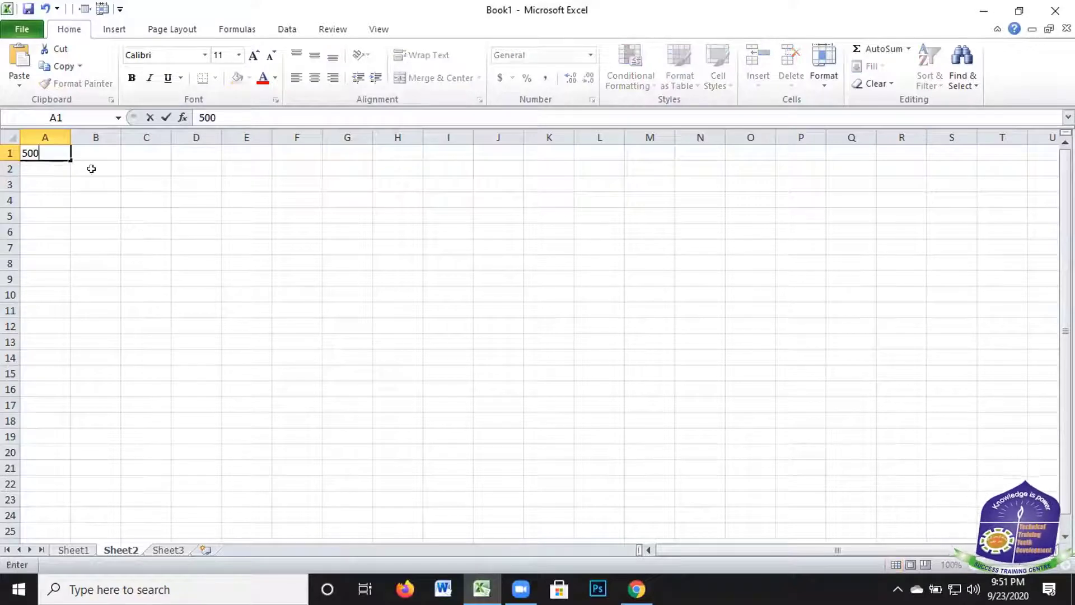
{"action": "key", "text": "Tab"}
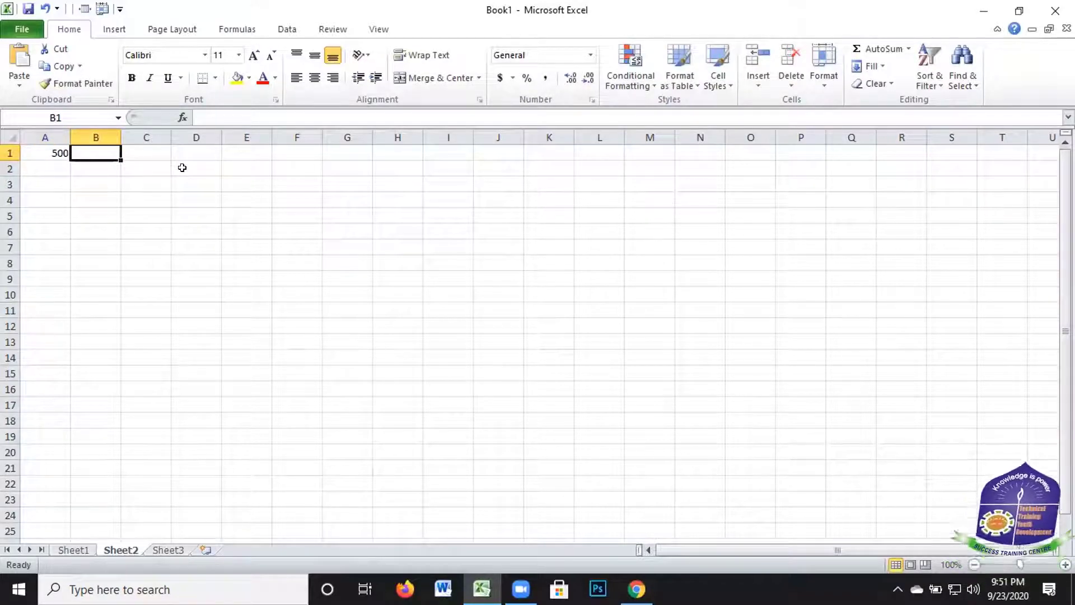
{"action": "type", "text": "600"}
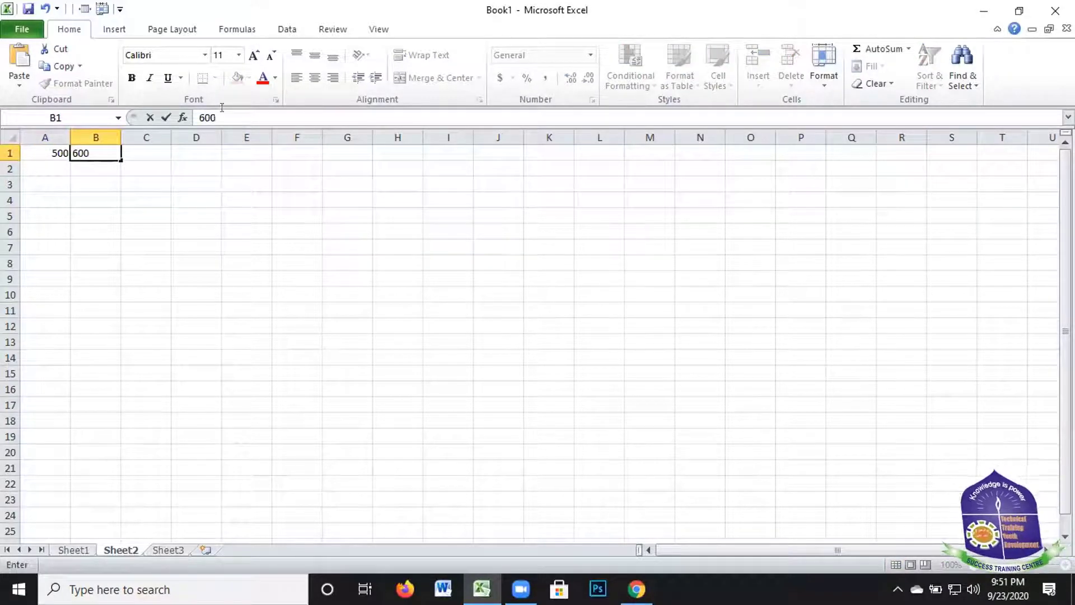
{"action": "left_click", "coordinate": [147, 150]}
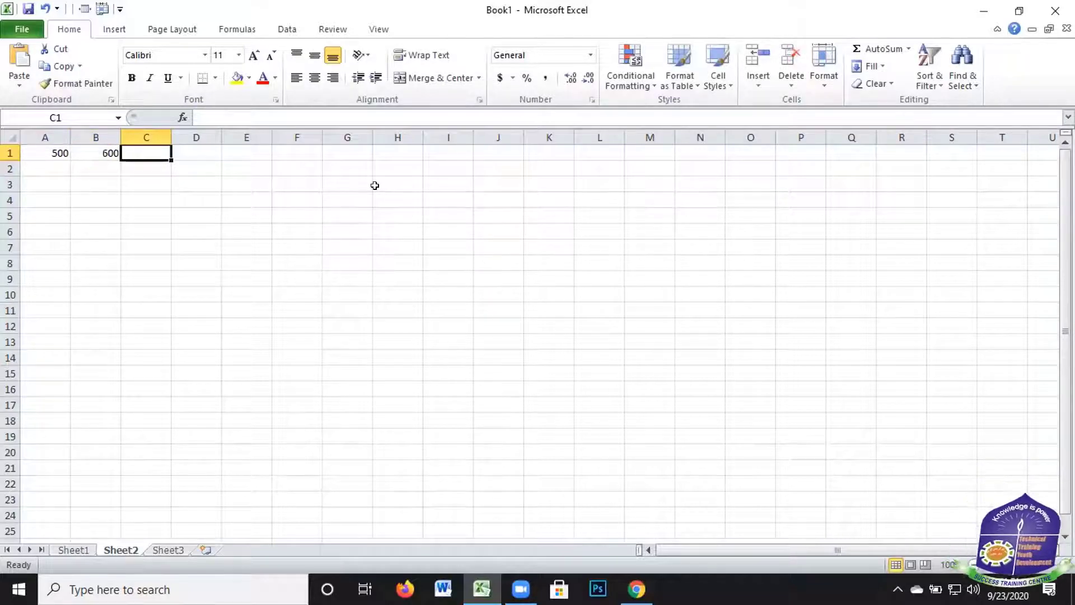
{"action": "type", "text": "500"}
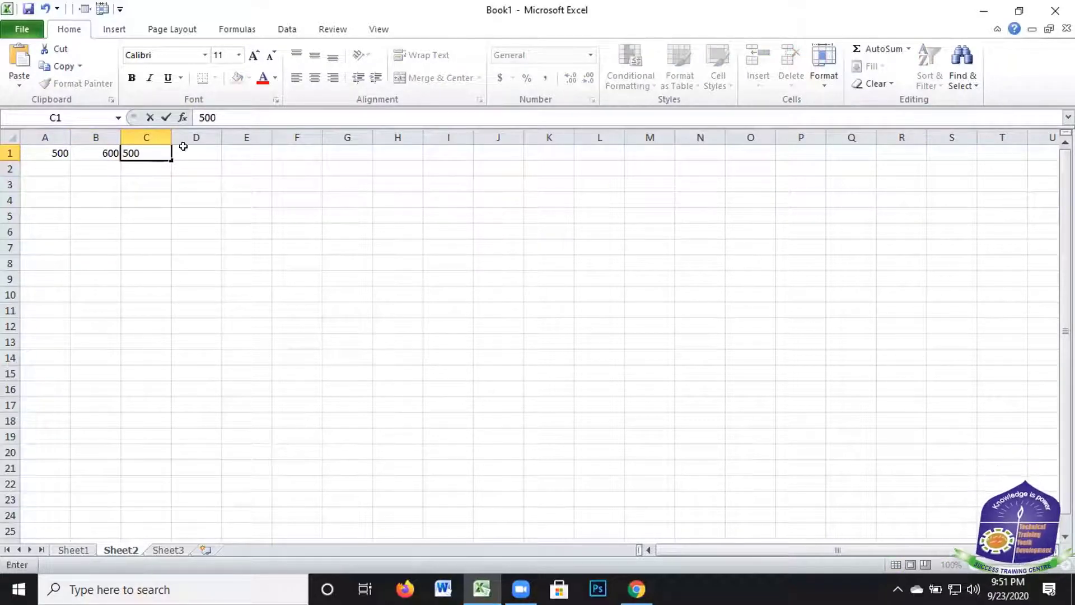
{"action": "left_click", "coordinate": [183, 146]}
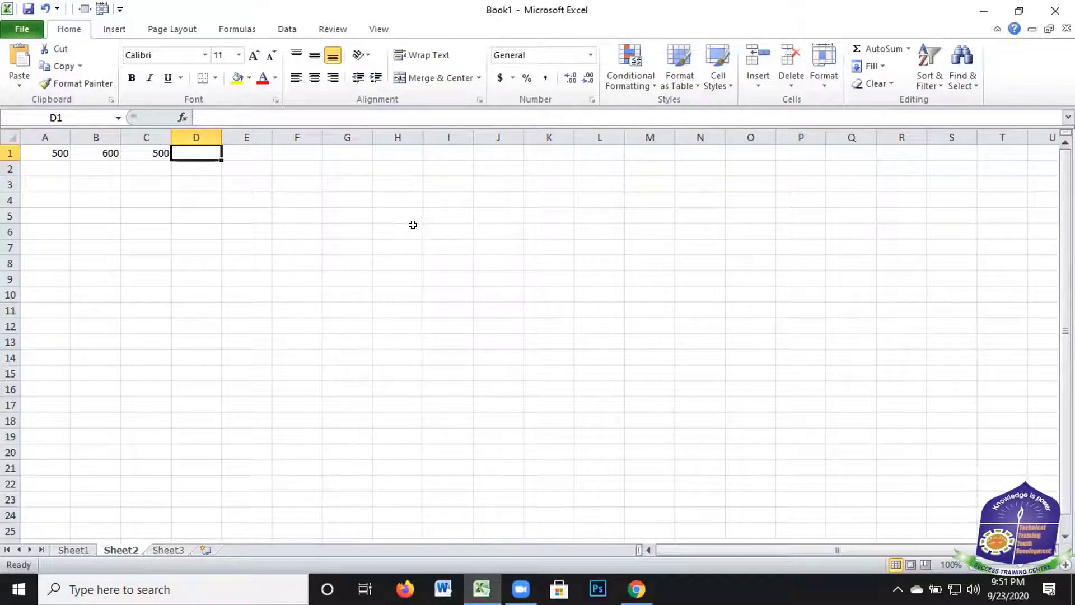
Enter the formula =(A1:C1) in cell D1
{"action": "type", "text": "="}
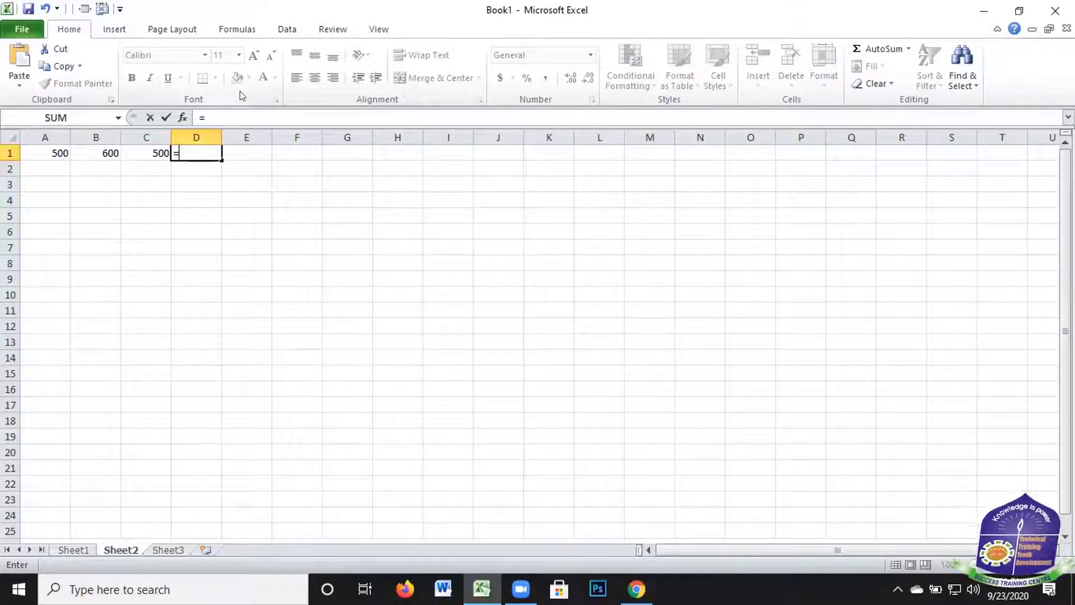
{"action": "type", "text": "("}
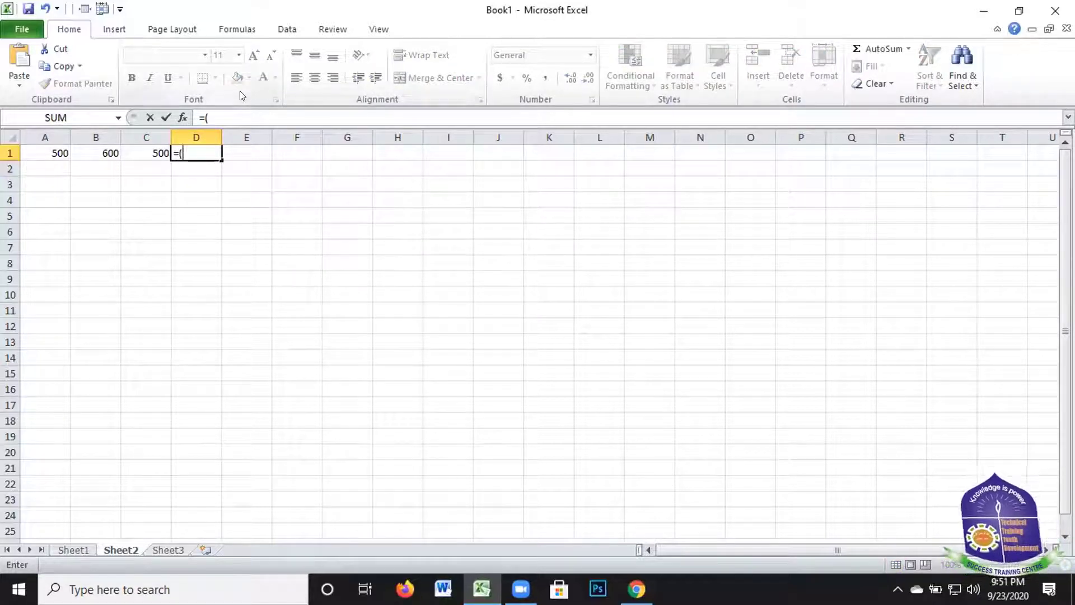
{"action": "left_click", "coordinate": [48, 151]}
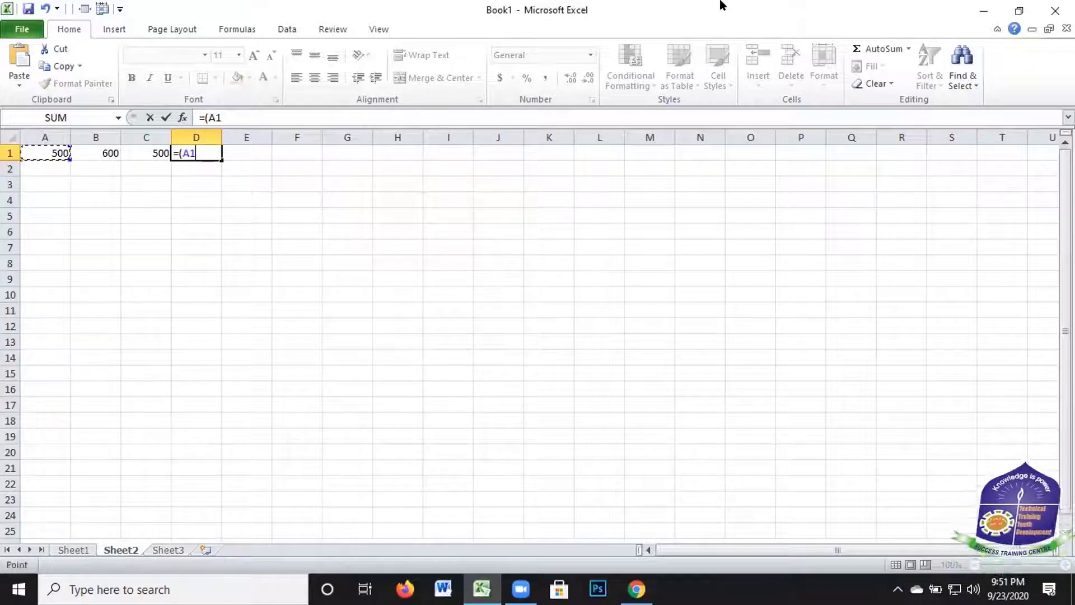
{"action": "key", "text": "F8"}
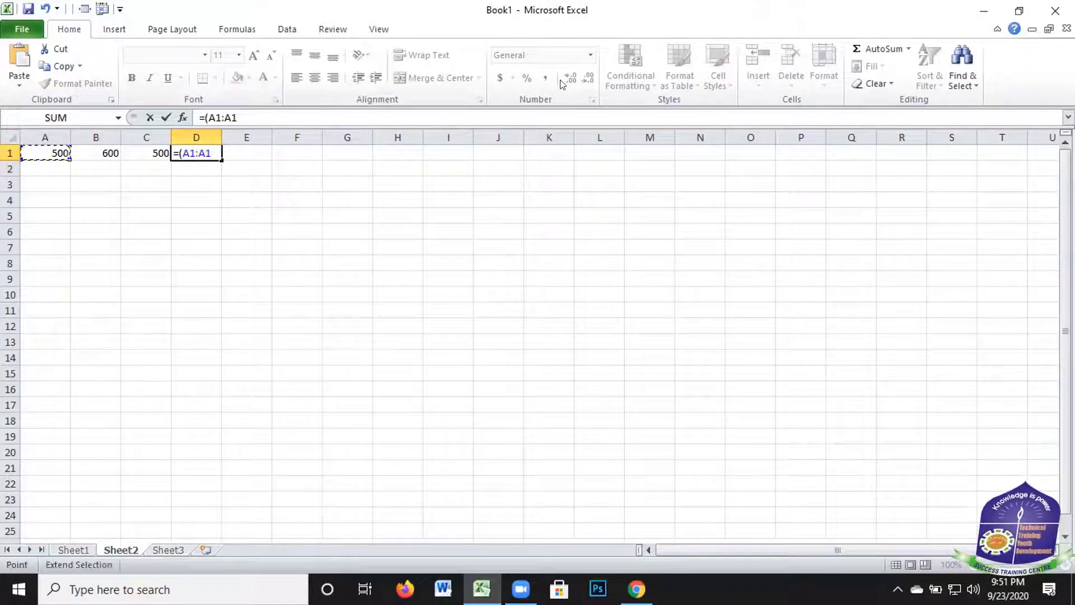
{"action": "key", "text": "BackSpace"}
{"action": "key", "text": "BackSpace"}
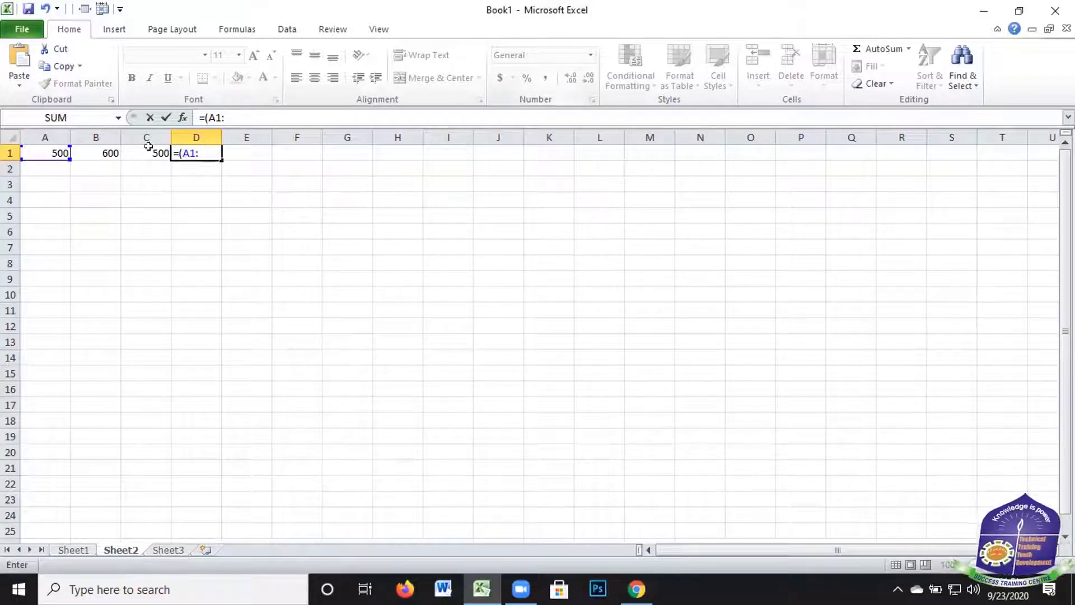
{"action": "left_click", "coordinate": [154, 150]}
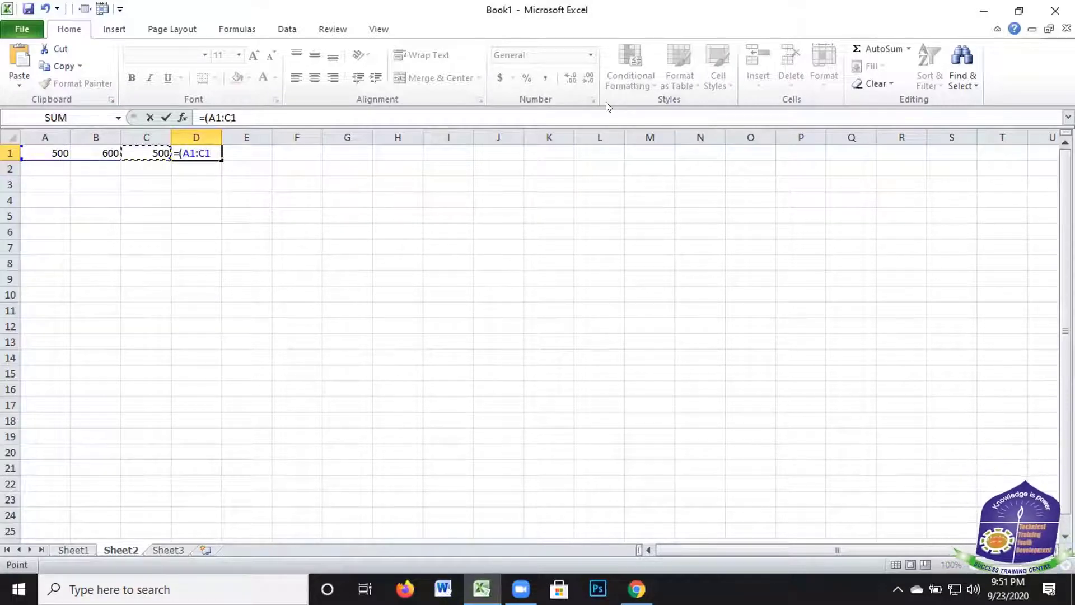
{"action": "type", "text": ")"}
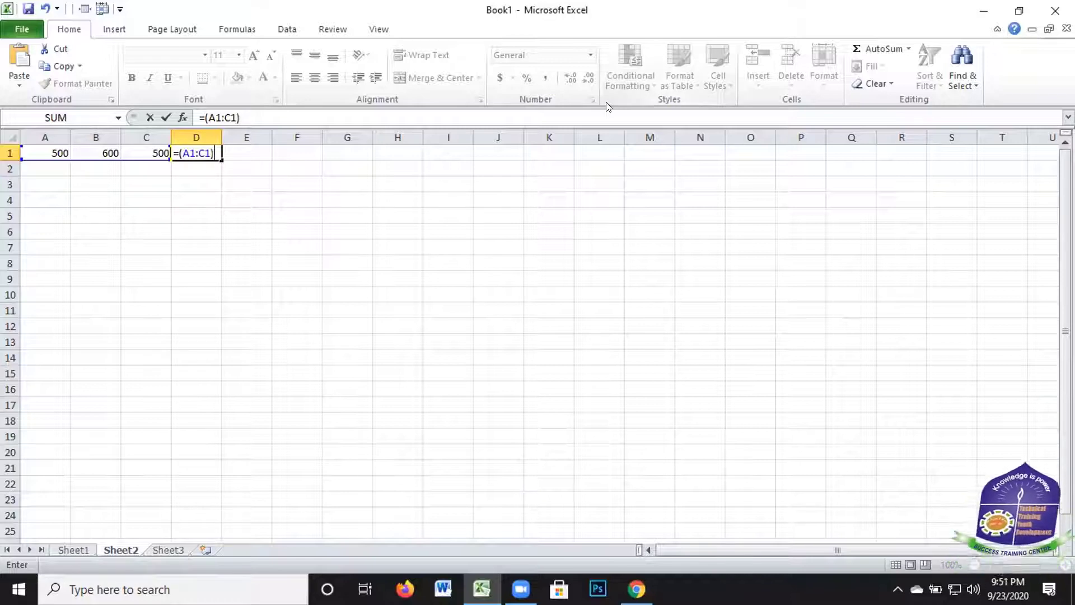
{"action": "key", "text": "Return"}
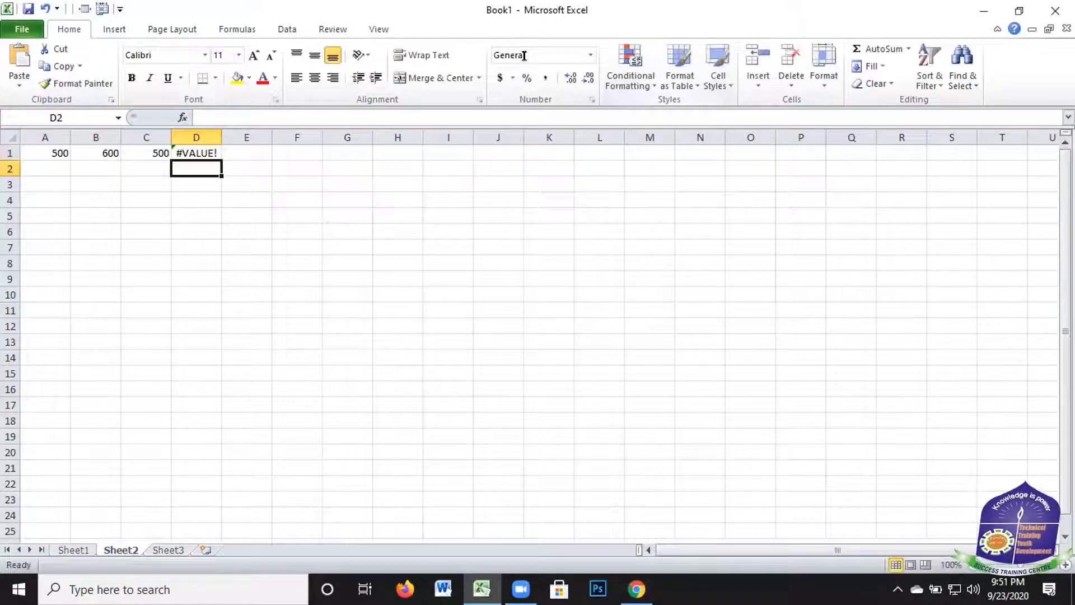
Remove the parentheses from the formula in cell D1 so that it reads =A1:C1
{"action": "left_click", "coordinate": [319, 232]}
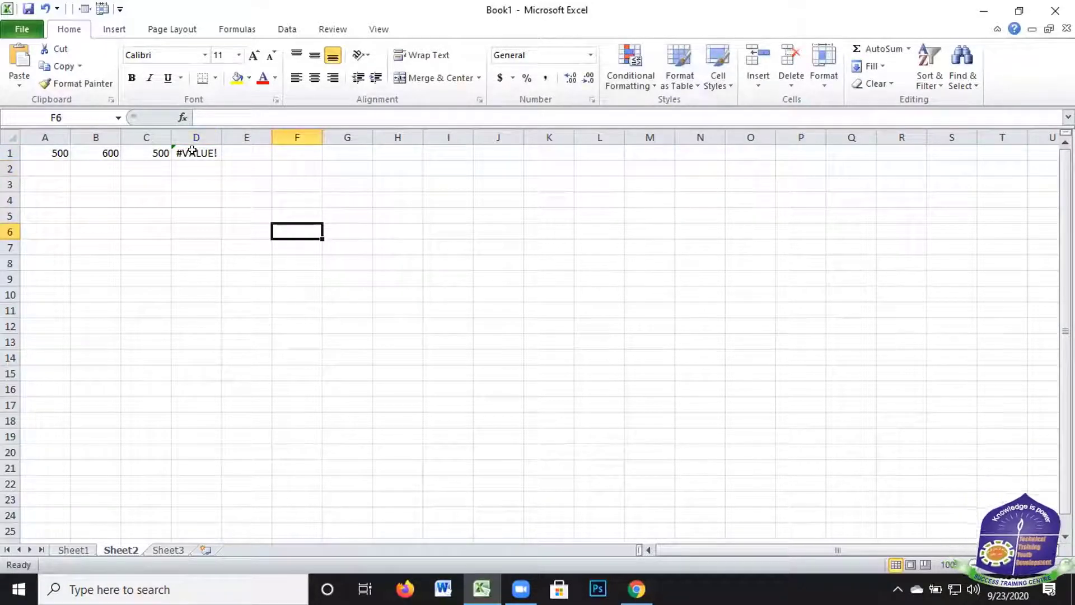
{"action": "left_click", "coordinate": [192, 151]}
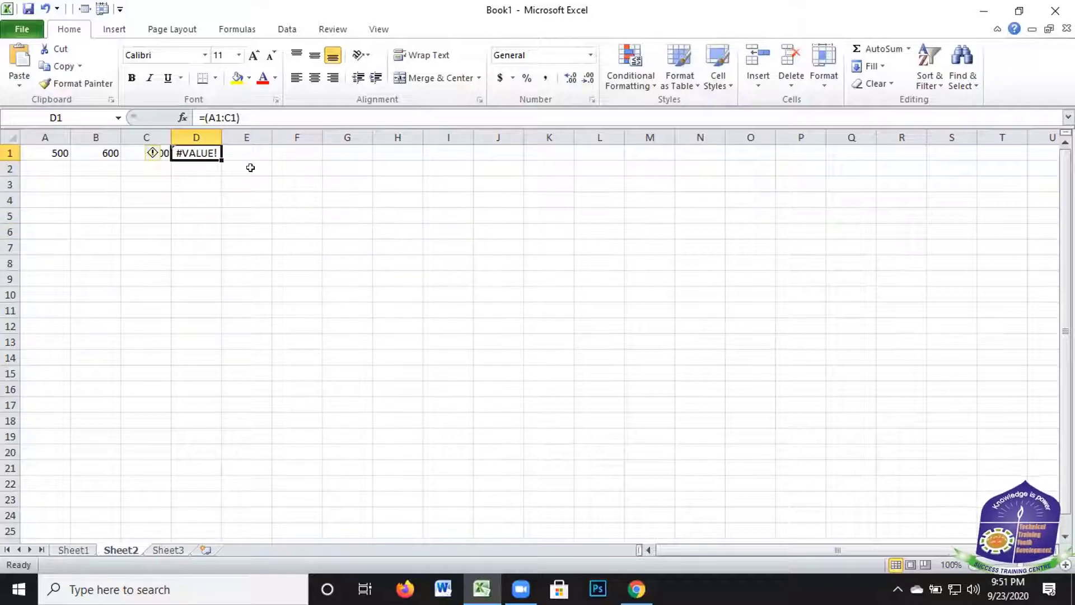
{"action": "left_click", "coordinate": [314, 114]}
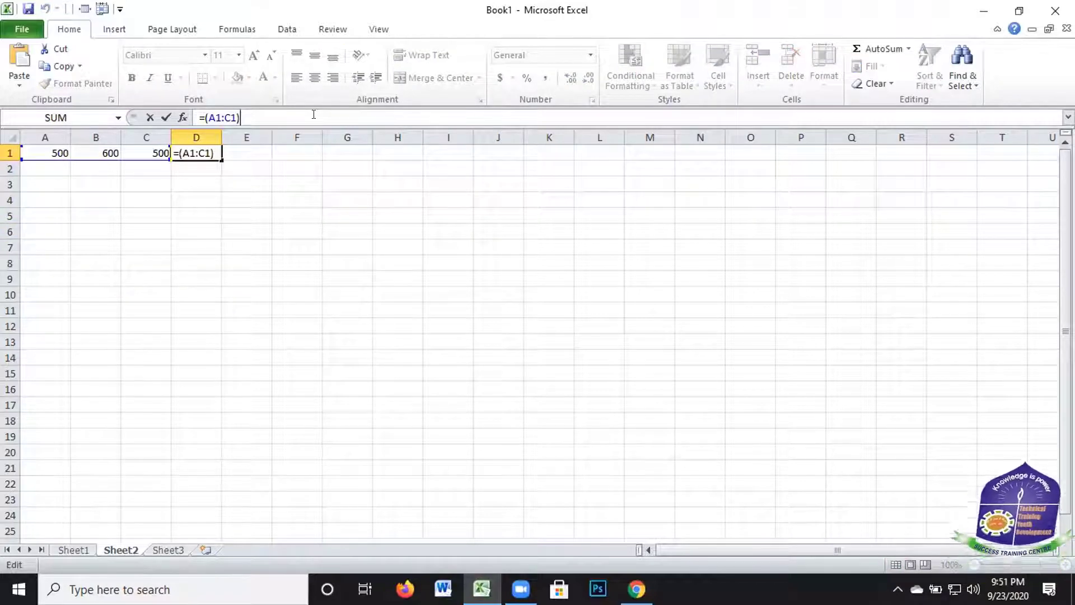
{"action": "key", "text": "BackSpace"}
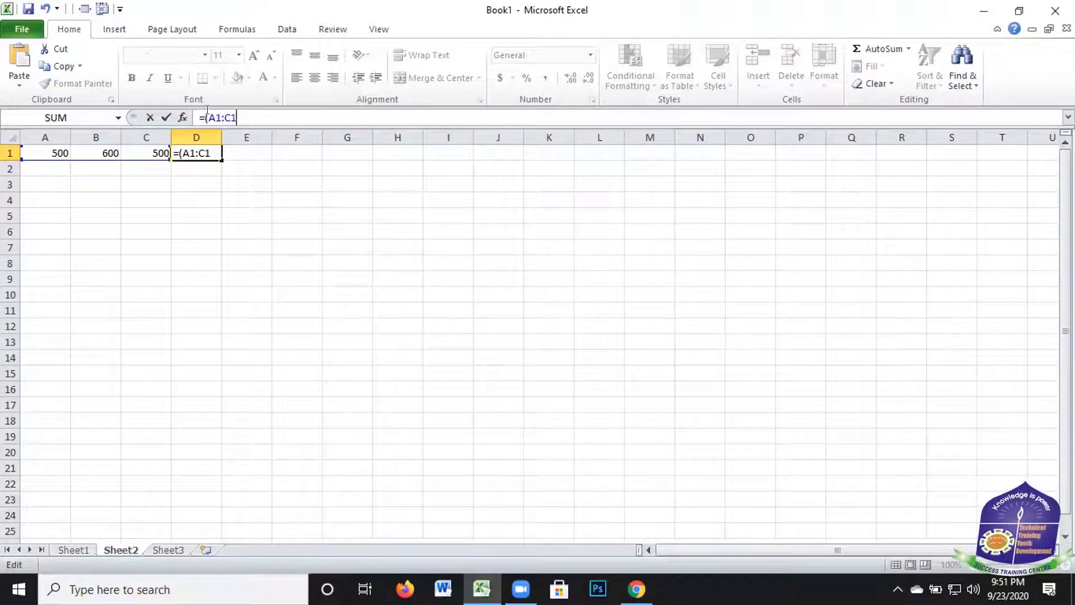
{"action": "left_click", "coordinate": [208, 116]}
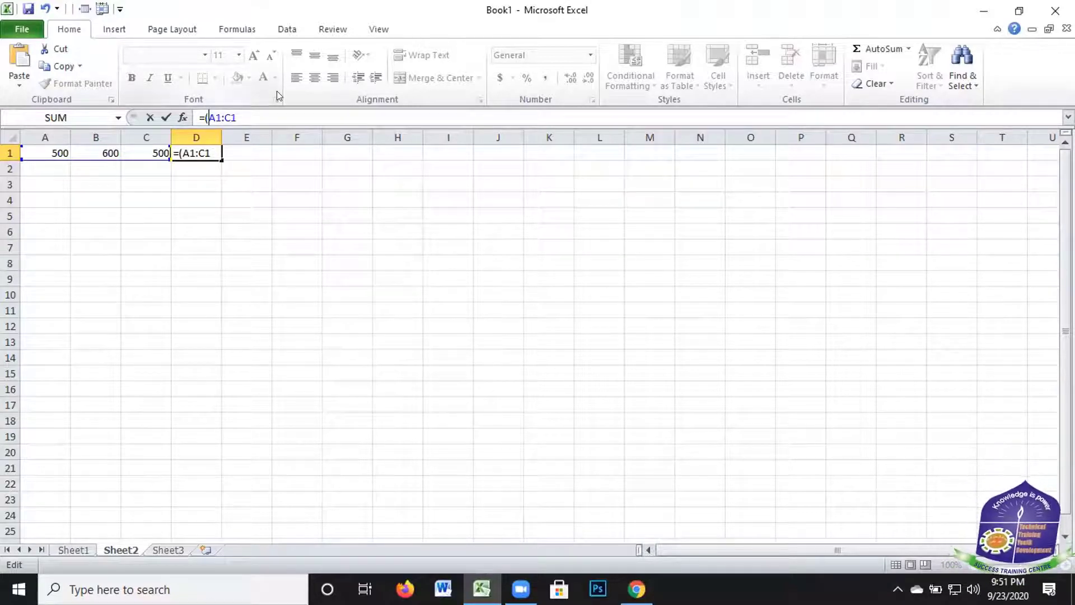
{"action": "key", "text": "BackSpace"}
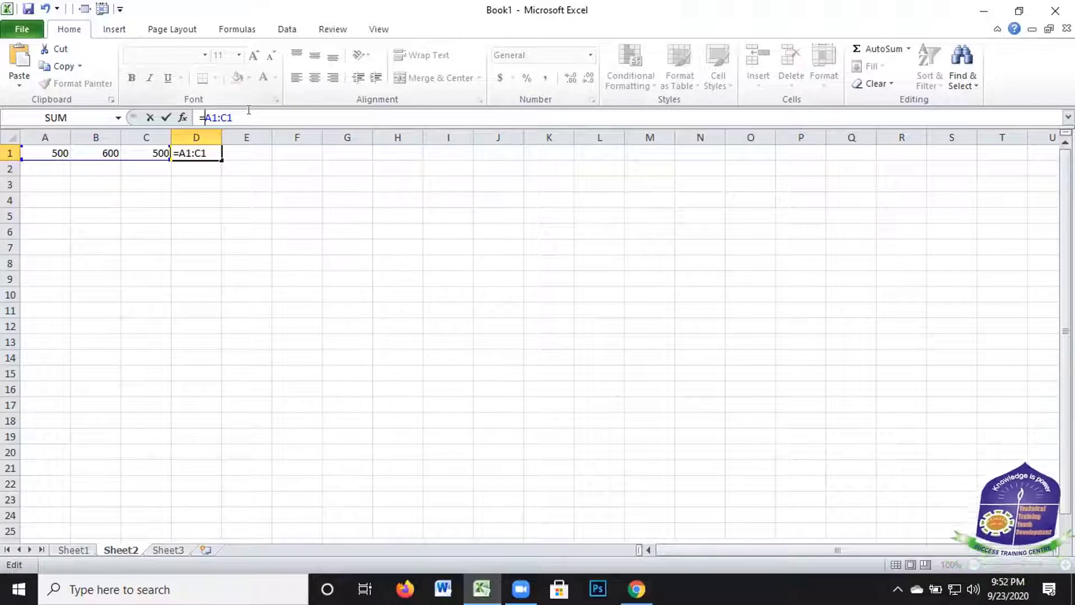
{"action": "key", "text": "Return"}
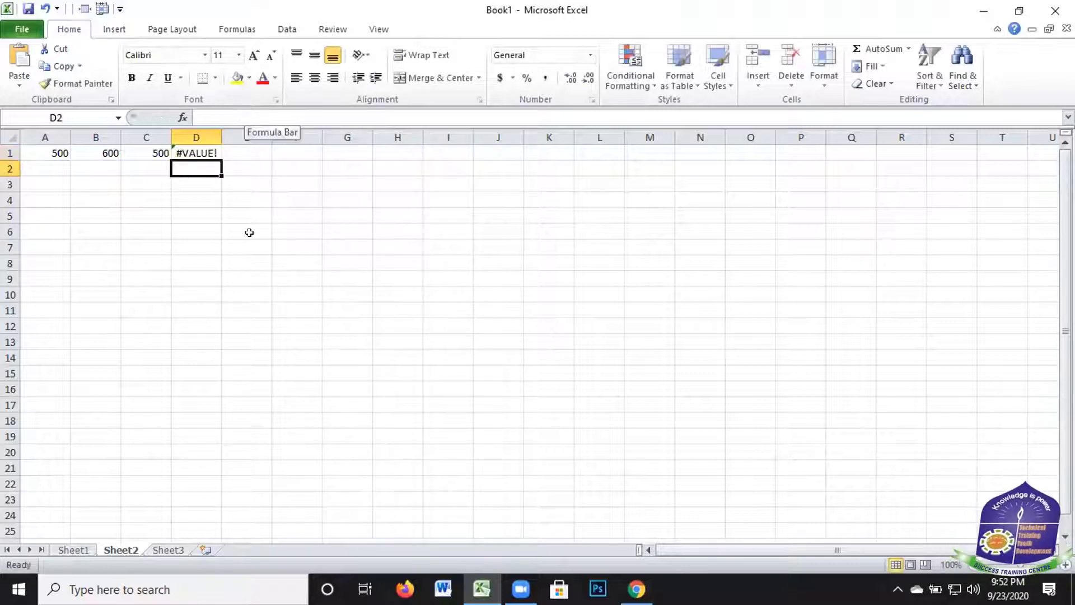
Replace the formula in cell D1 with =SUM(A1:C1)
{"action": "left_click", "coordinate": [192, 148]}
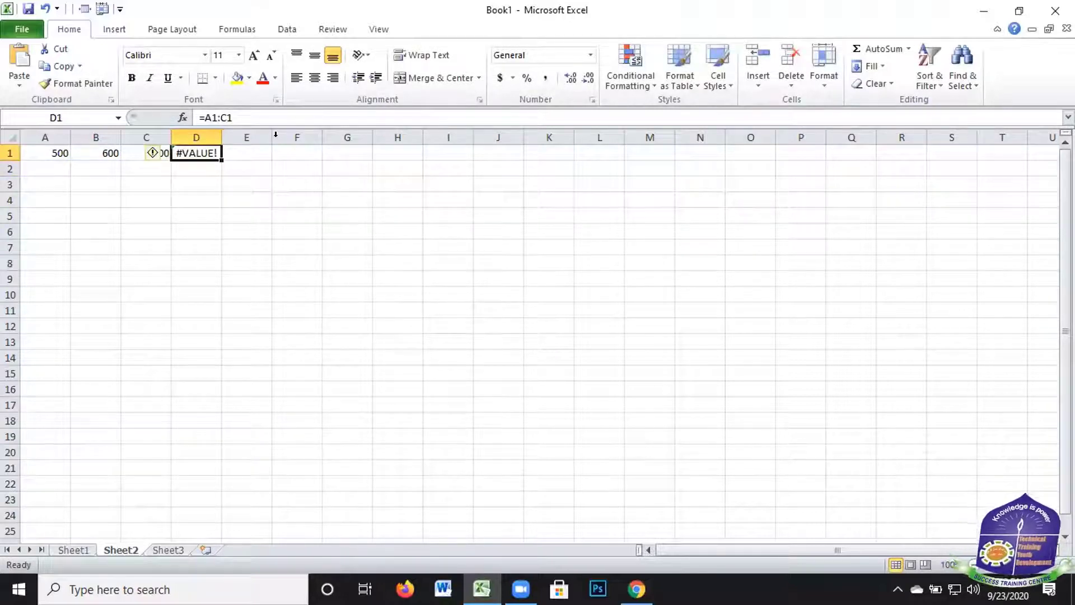
{"action": "key", "text": "BackSpace"}
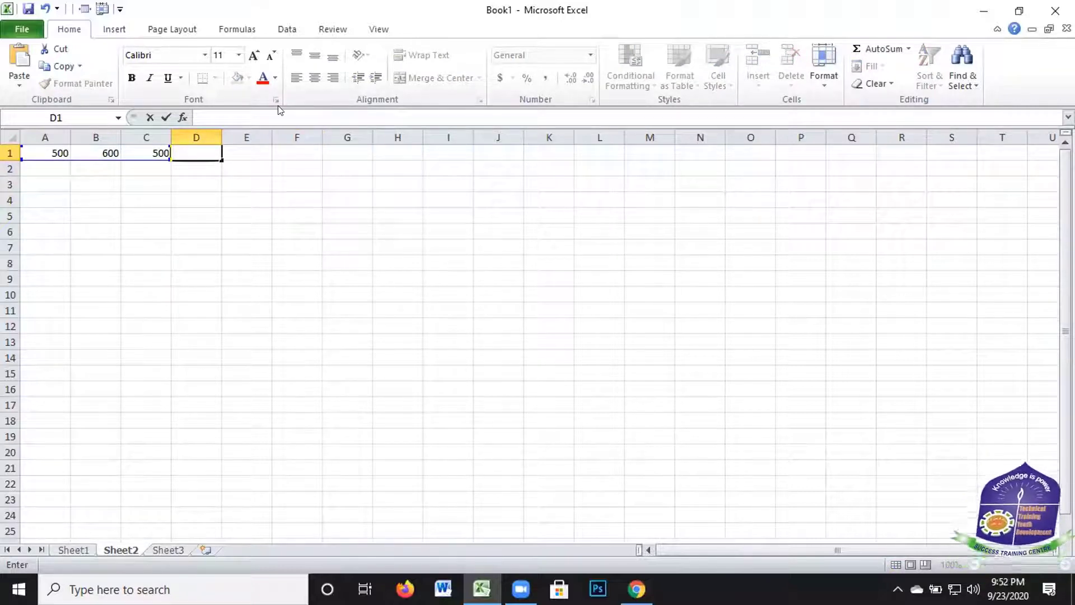
{"action": "type", "text": "="}
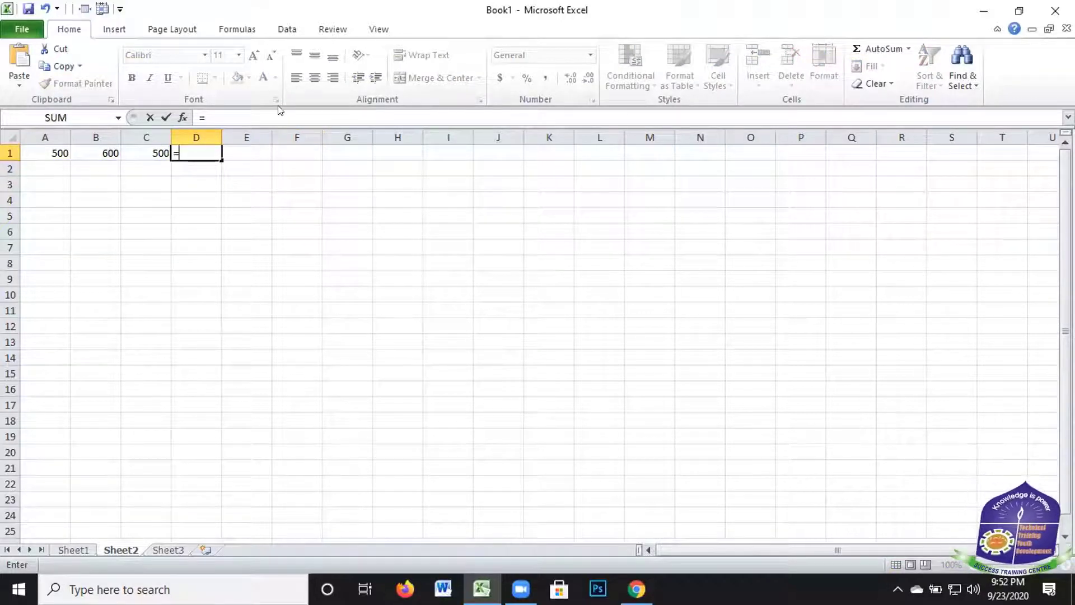
{"action": "type", "text": "su"}
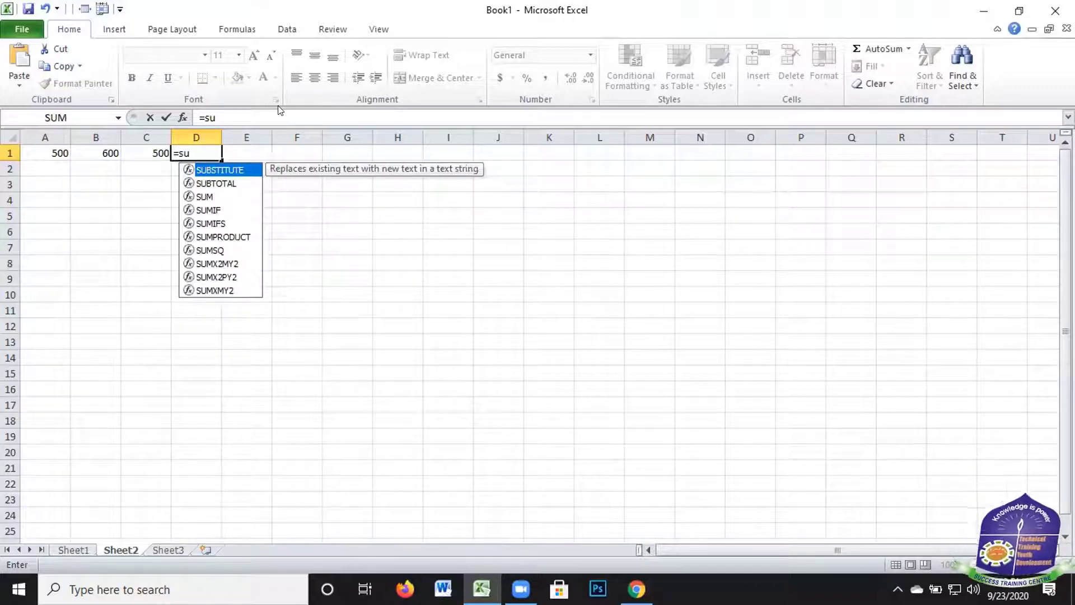
{"action": "type", "text": "m"}
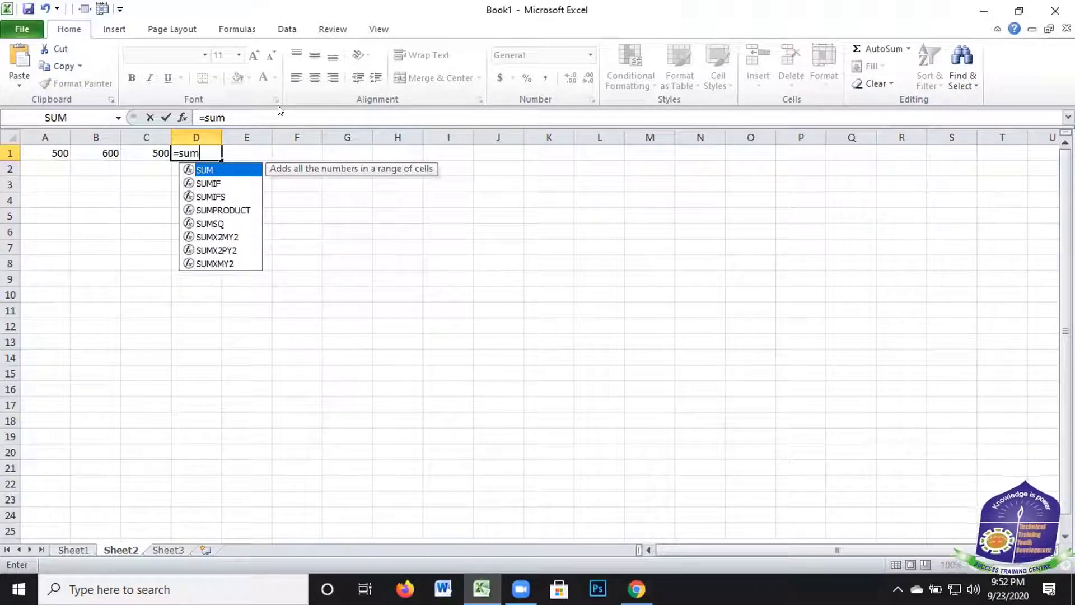
{"action": "type", "text": "("}
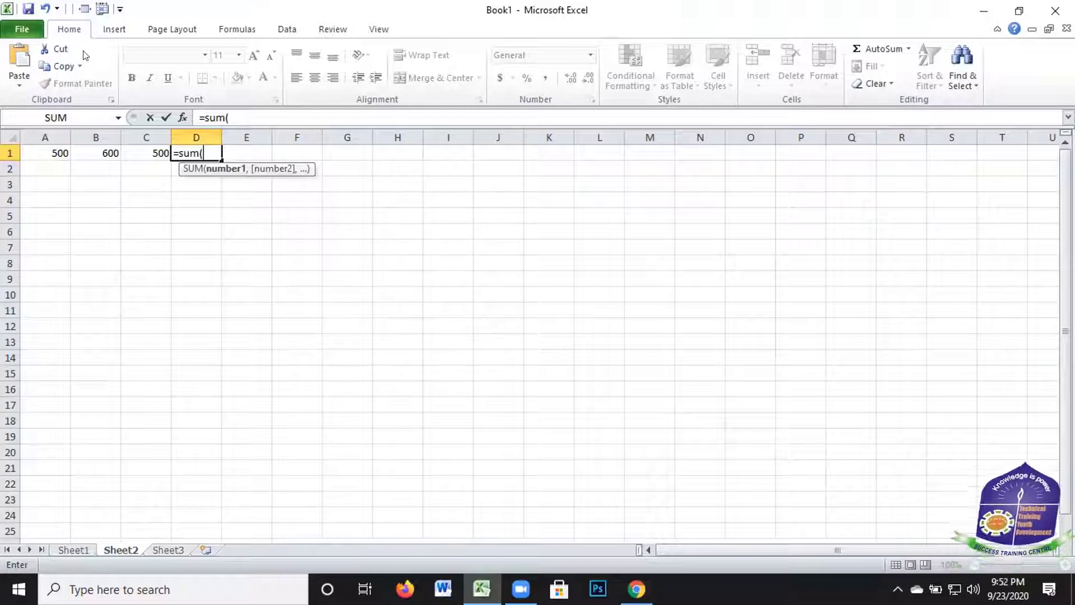
{"action": "left_click", "coordinate": [67, 147]}
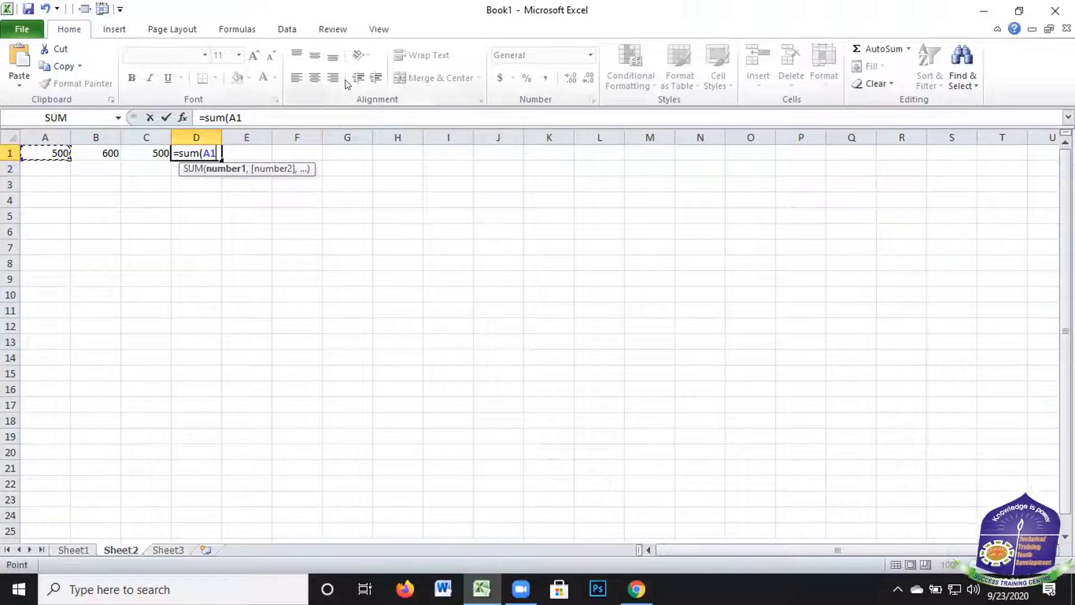
{"action": "key", "text": "F8"}
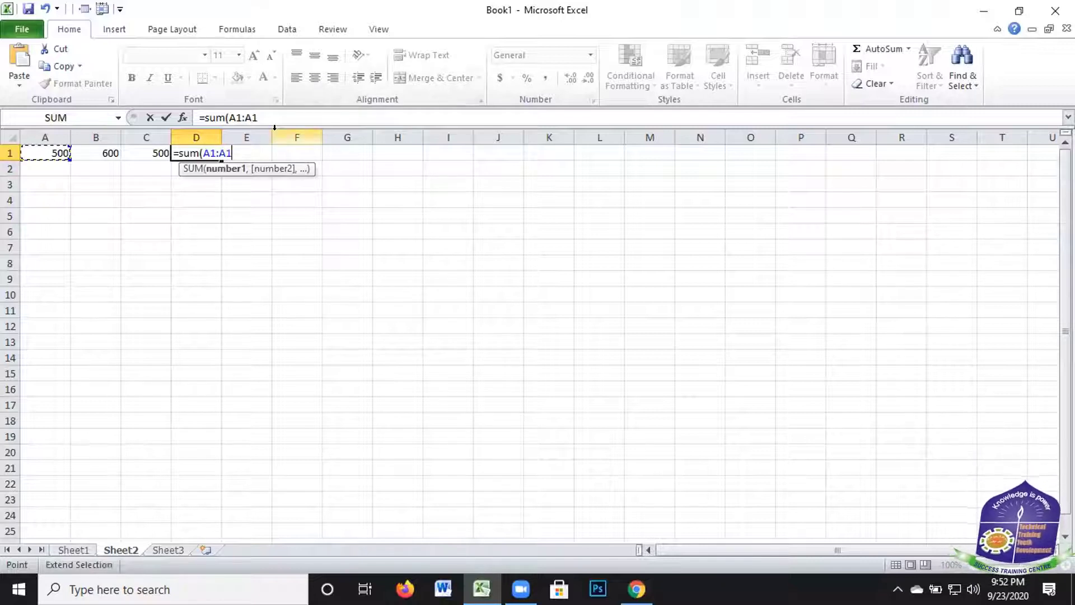
{"action": "key", "text": "BackSpace"}
{"action": "key", "text": "BackSpace"}
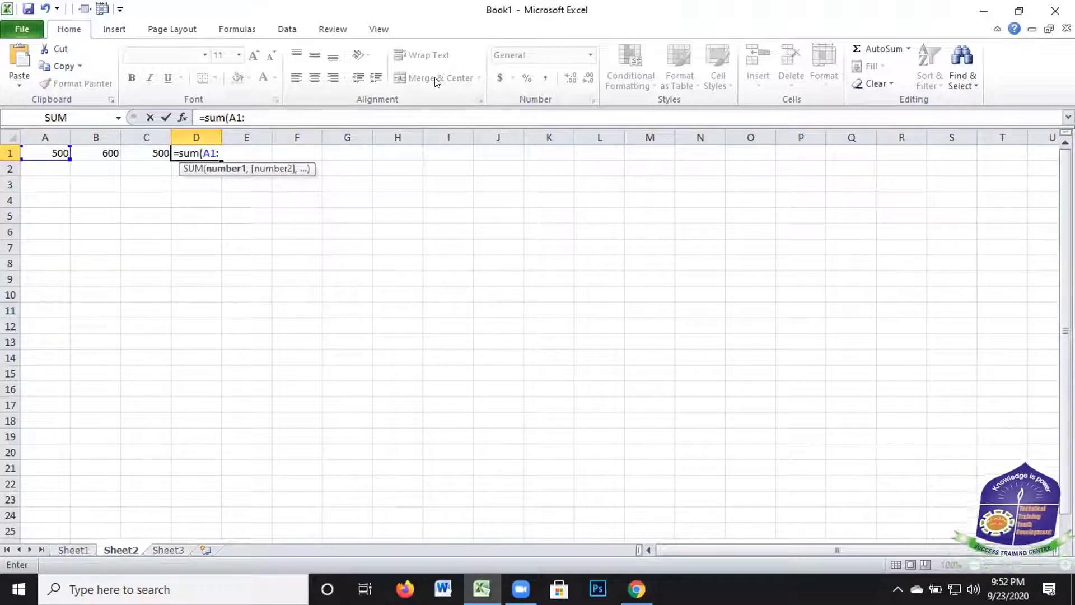
{"action": "key", "text": "Left"}
{"action": "type", "text": ")"}
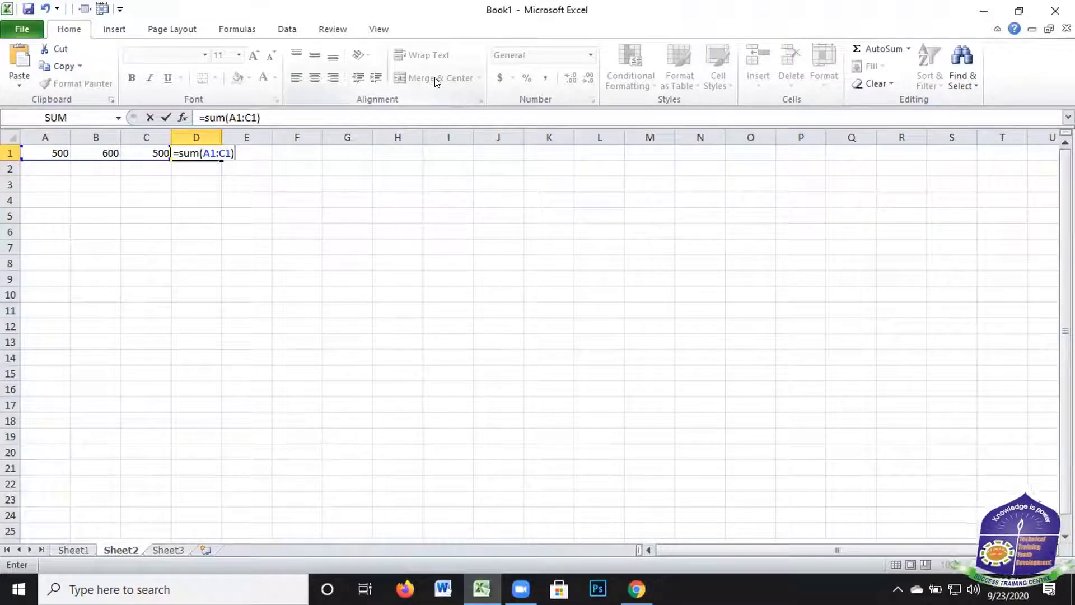
{"action": "key", "text": "Return"}
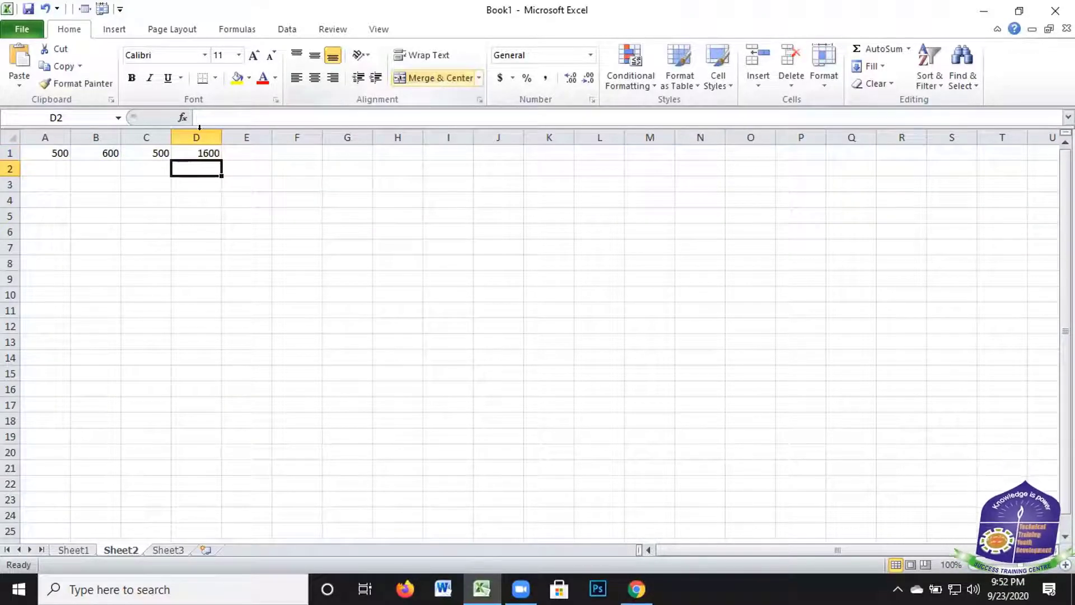
Clear the test formula from cell D1 and return to the meter billing table on Sheet1
{"action": "left_click", "coordinate": [199, 150]}
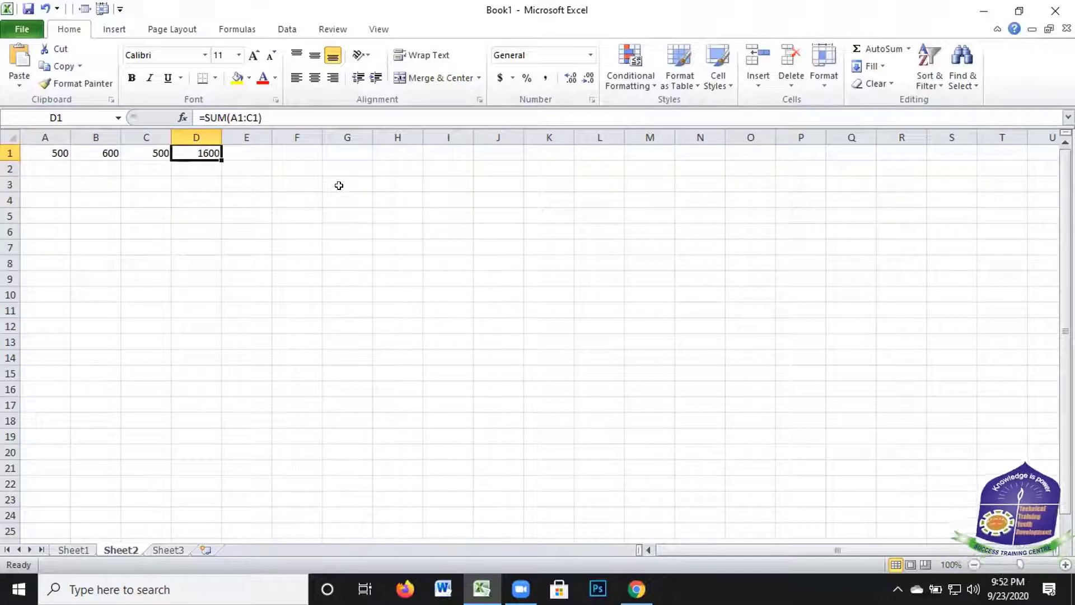
{"action": "key", "text": "BackSpace"}
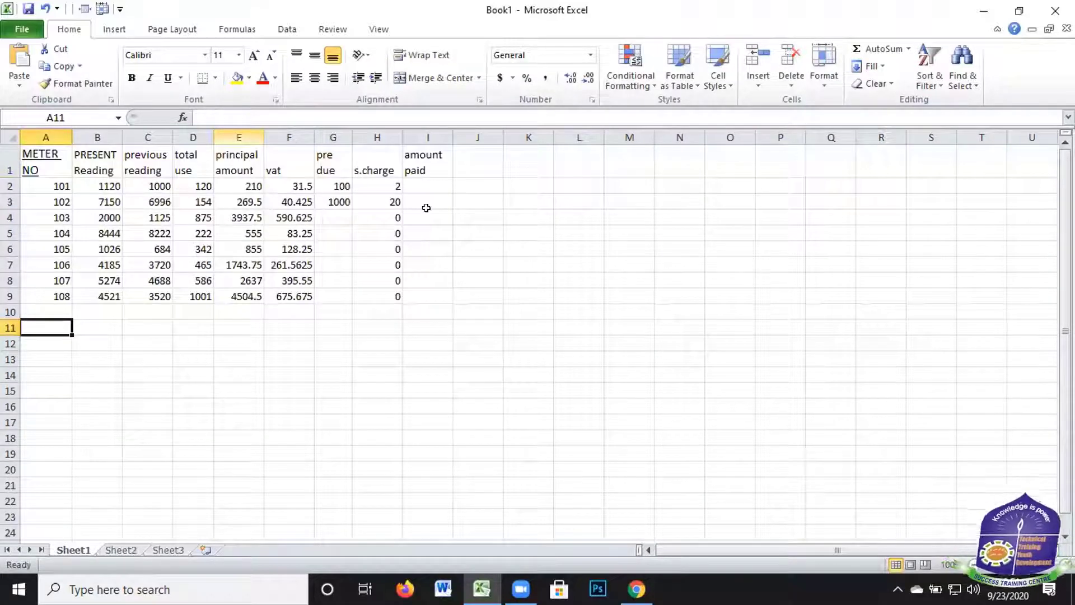
Enter the formula =SUM(E2:H2) in the amount paid cell I2 for meter 101
{"action": "left_click", "coordinate": [426, 185]}
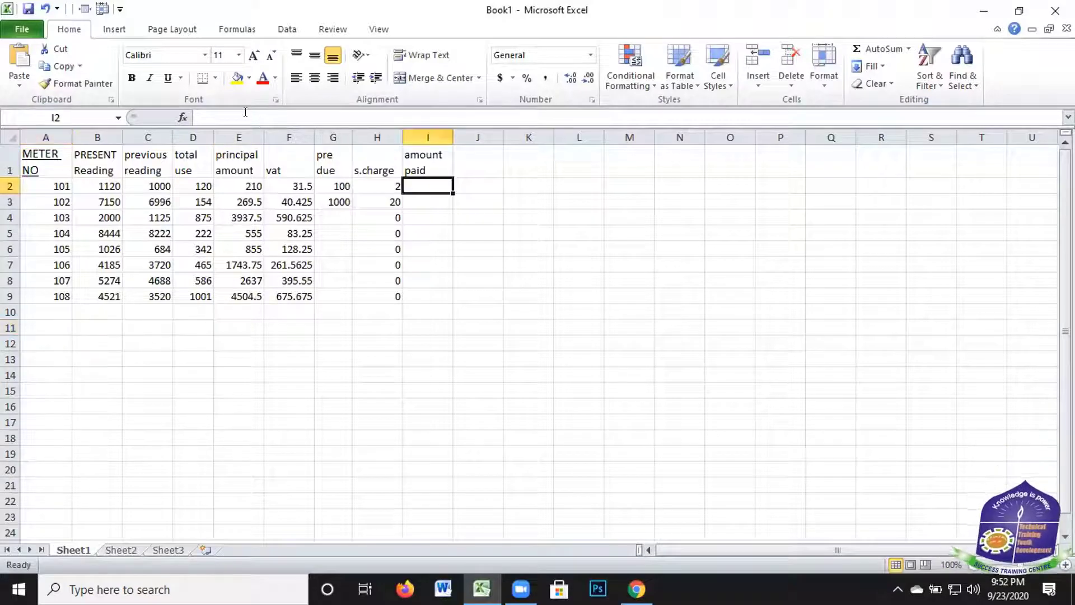
{"action": "left_click", "coordinate": [245, 112]}
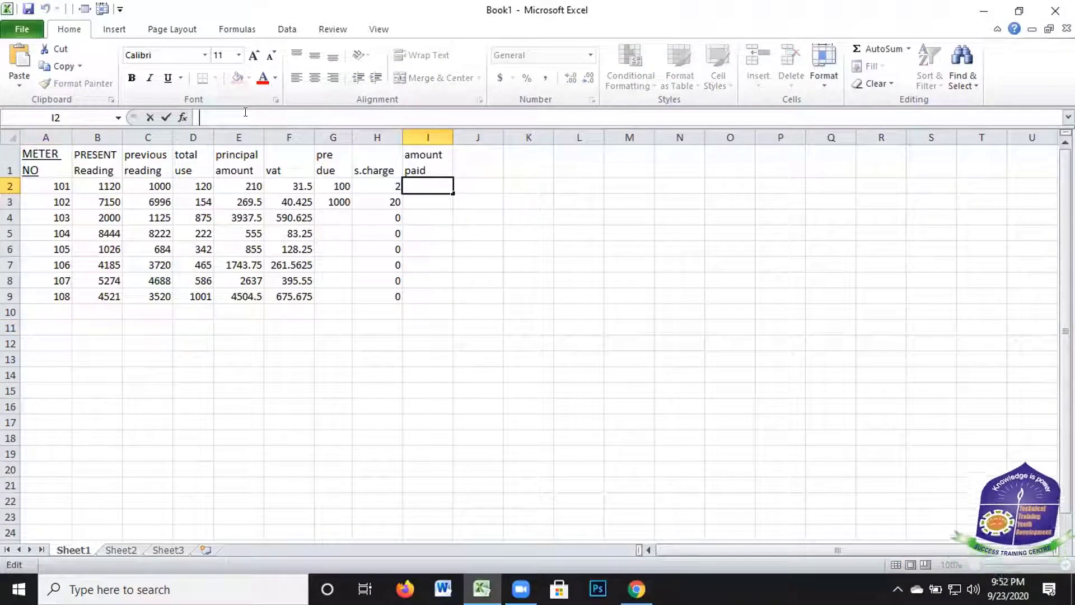
{"action": "type", "text": "="}
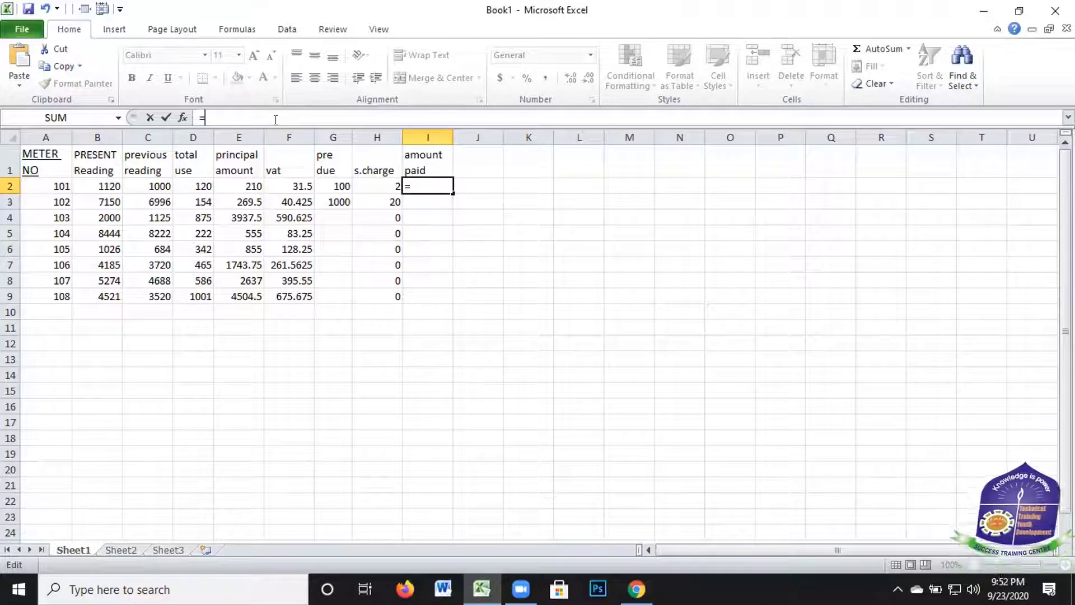
{"action": "type", "text": "s"}
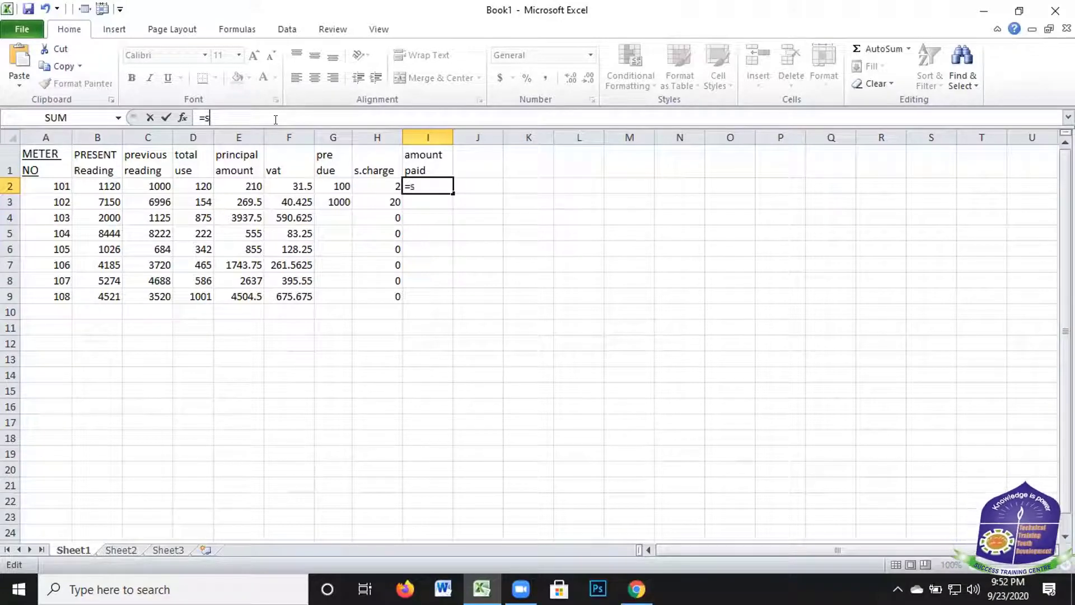
{"action": "type", "text": "um"}
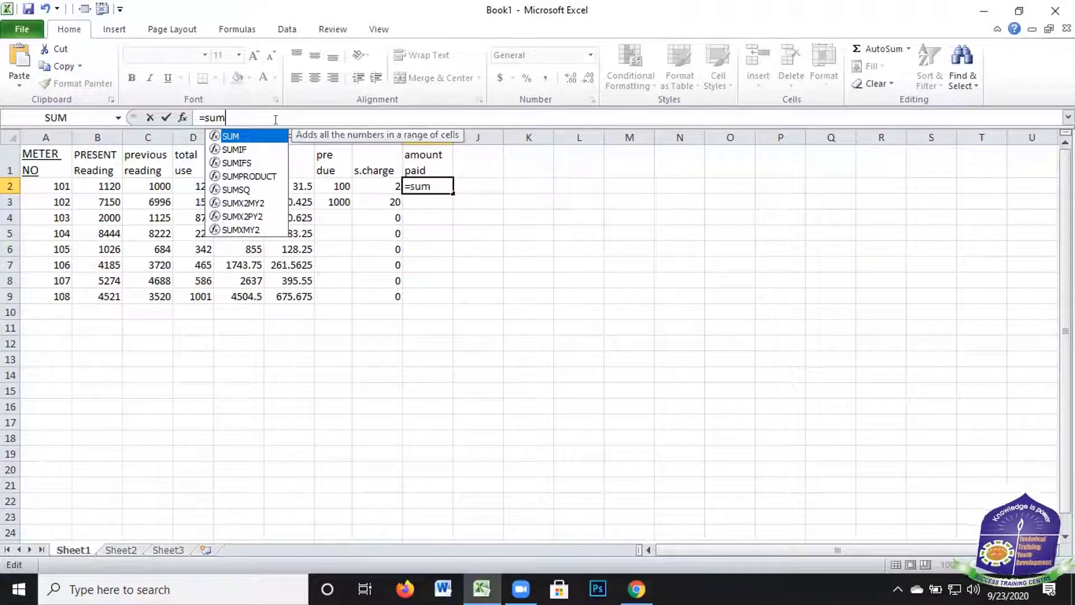
{"action": "type", "text": "("}
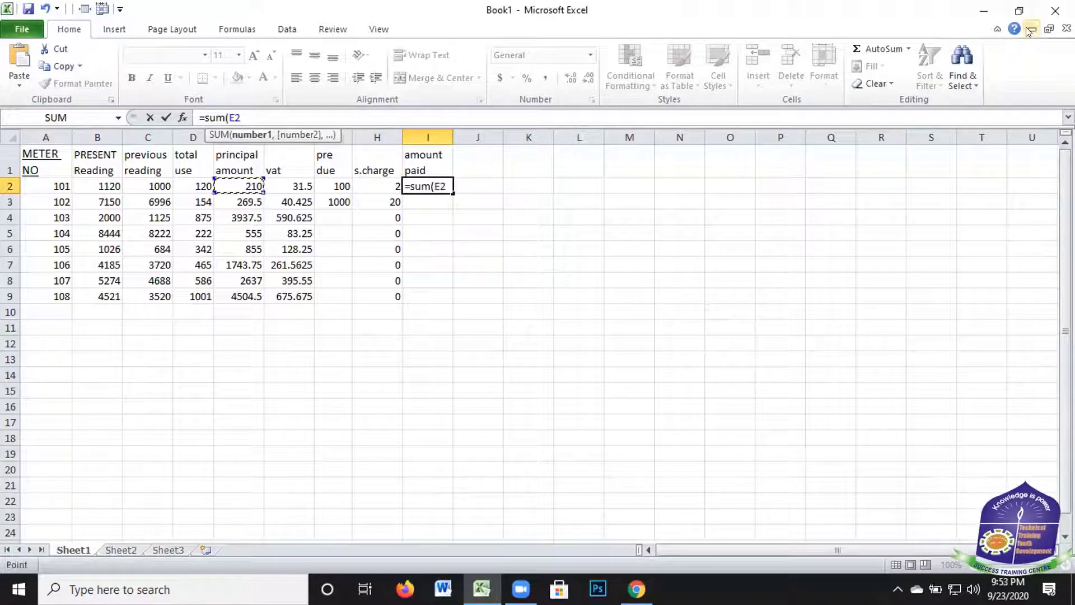
{"action": "key", "text": "F8"}
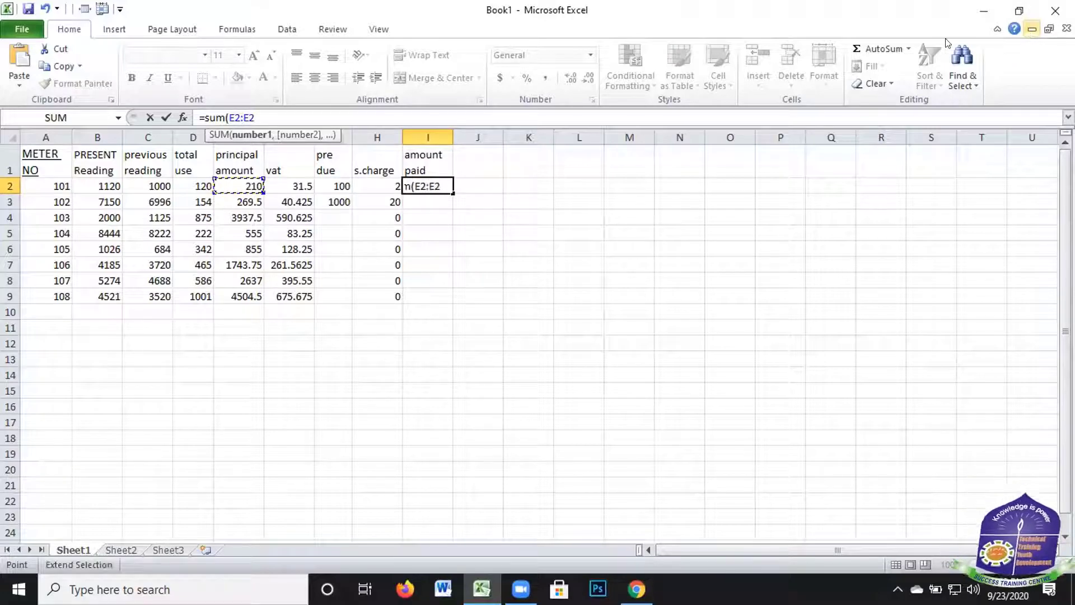
{"action": "key", "text": "BackSpace"}
{"action": "key", "text": "BackSpace"}
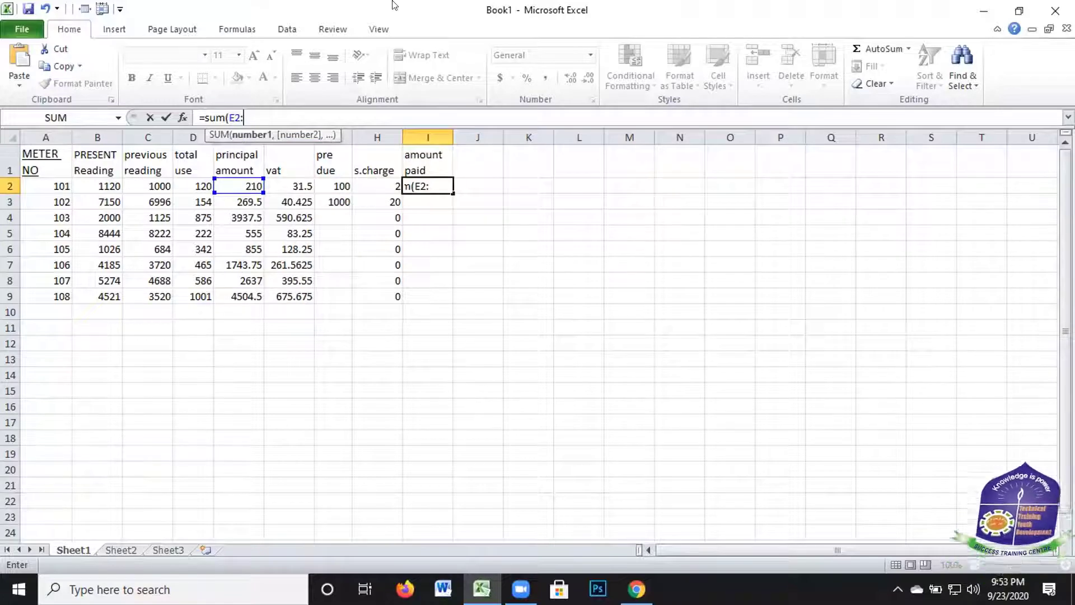
{"action": "left_click", "coordinate": [372, 184]}
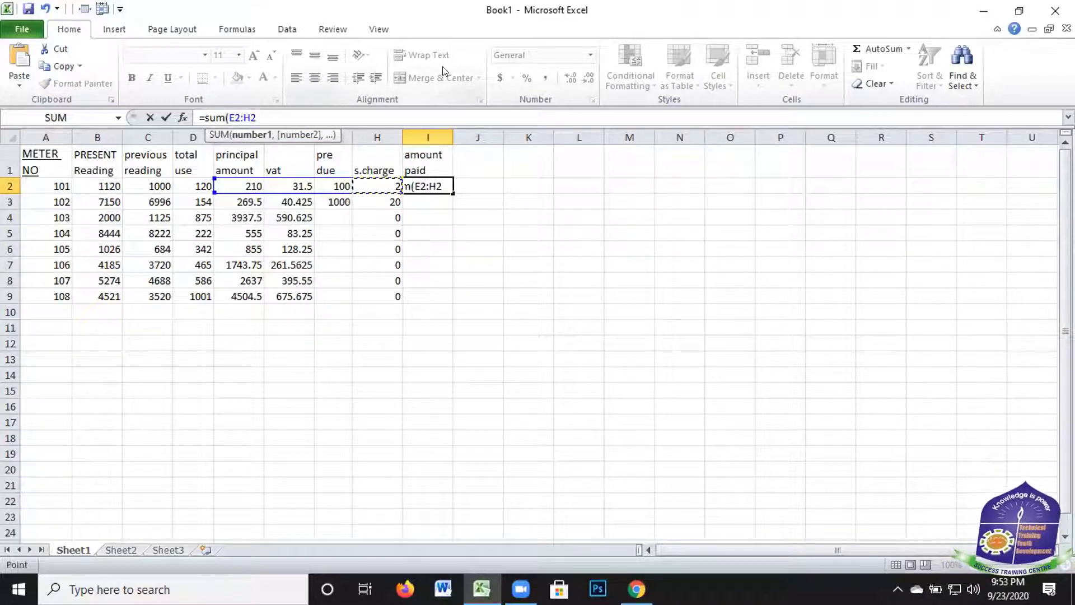
{"action": "type", "text": ")"}
{"action": "key", "text": "Return"}
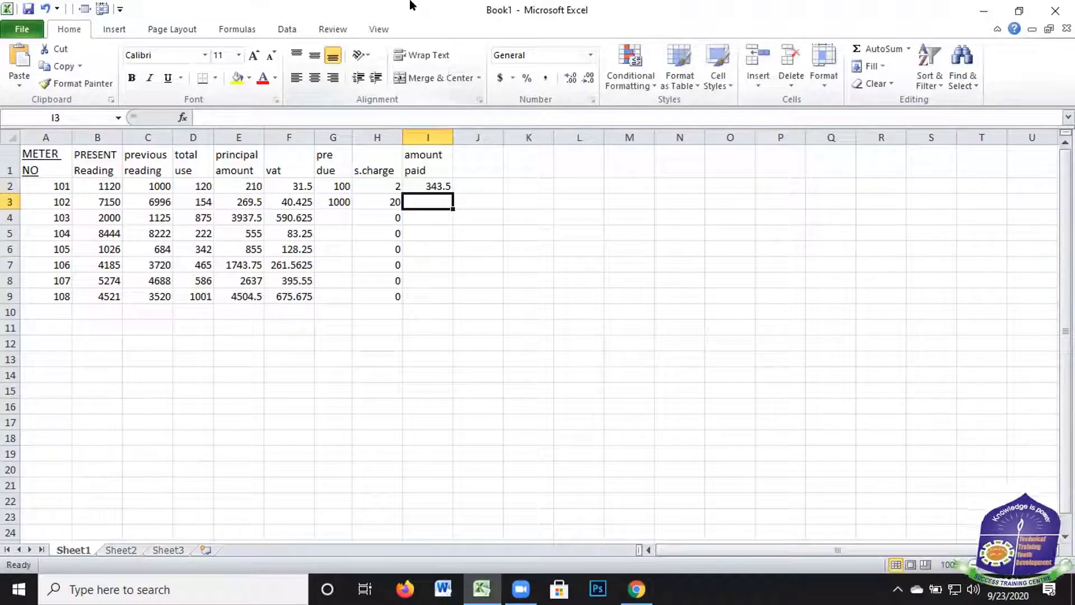
Fill the amount paid formula from cell I2 down to I9 for the remaining meters
{"action": "left_click", "coordinate": [445, 190]}
{"action": "left_click_drag", "start_coordinate": [473, 294], "coordinate": [473, 292]}
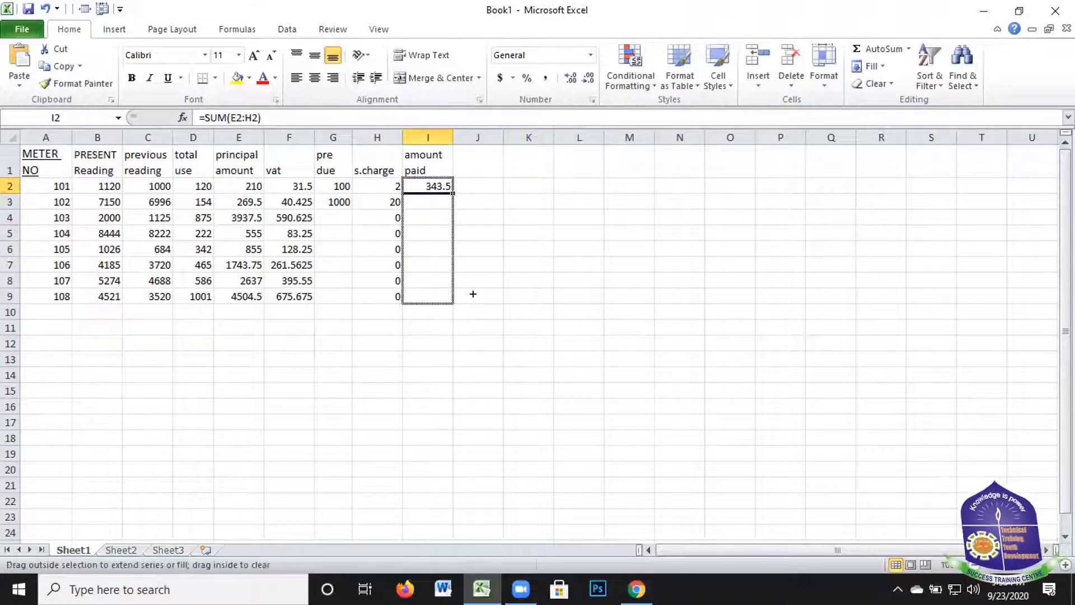
{"action": "left_click", "coordinate": [528, 280]}
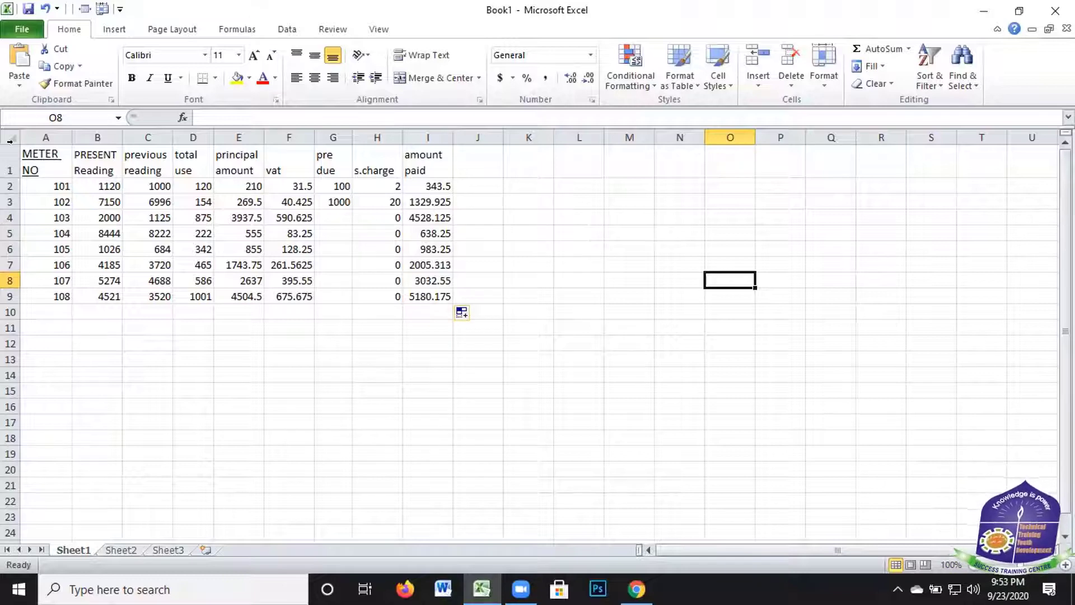
Move the whole billing table A1:I9 so that its first cell is at H13
{"action": "left_click", "coordinate": [44, 156]}
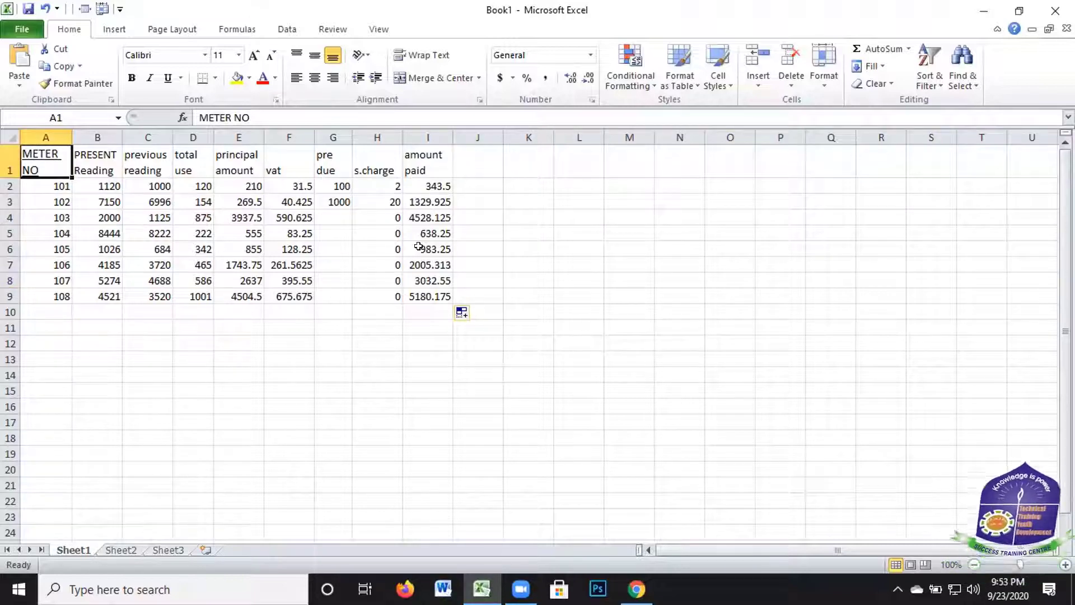
{"action": "left_click", "coordinate": [436, 296], "text": "shift"}
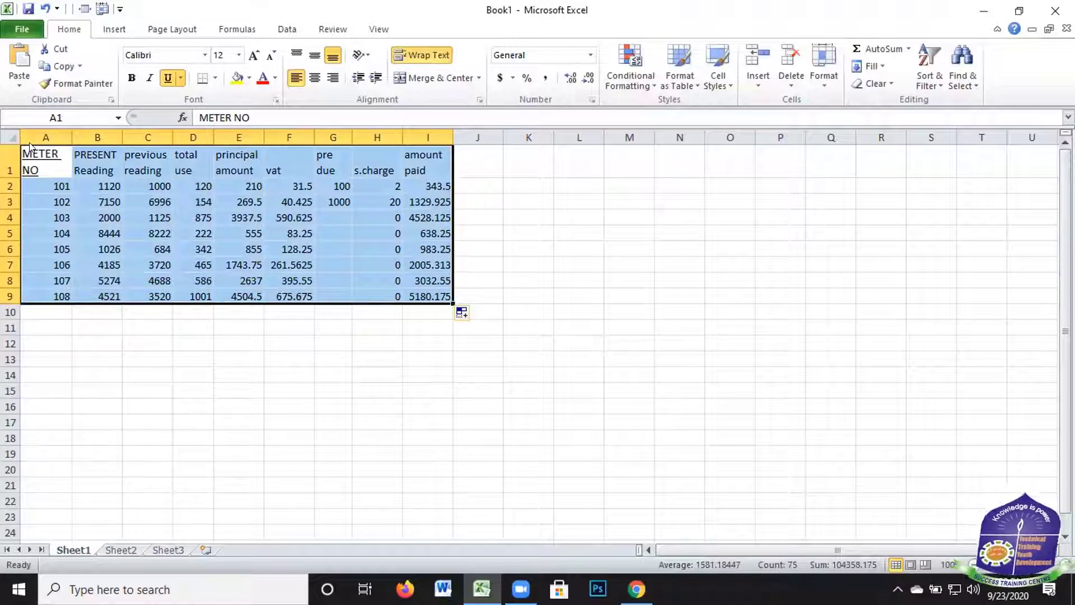
{"action": "left_click_drag", "start_coordinate": [29, 143], "coordinate": [399, 350]}
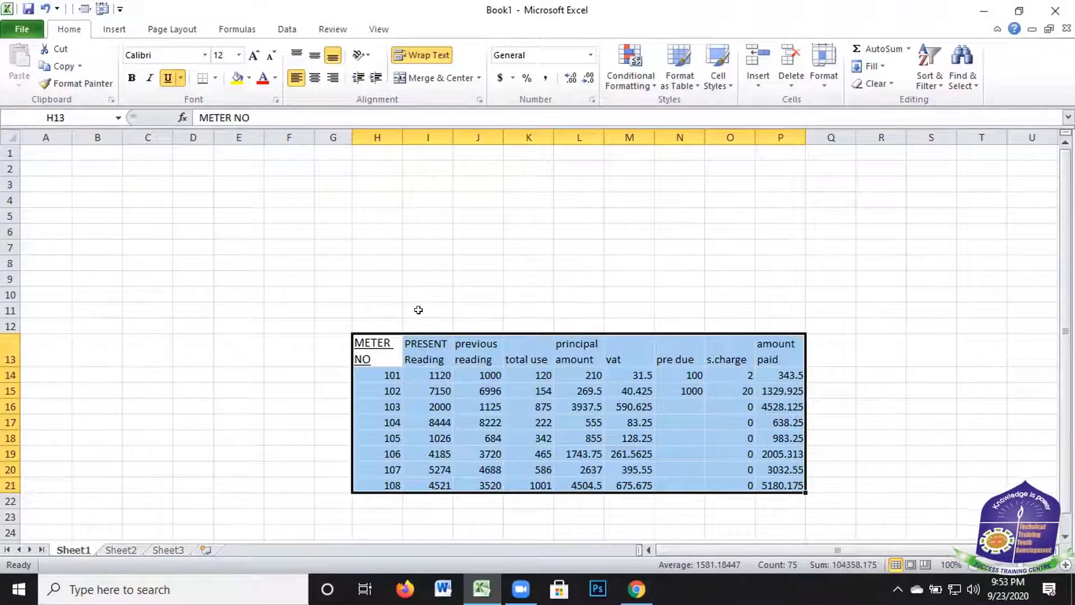
Merge and center the cells I10:O12 above the billing table to hold a title
{"action": "left_click_drag", "start_coordinate": [419, 310], "coordinate": [552, 321]}
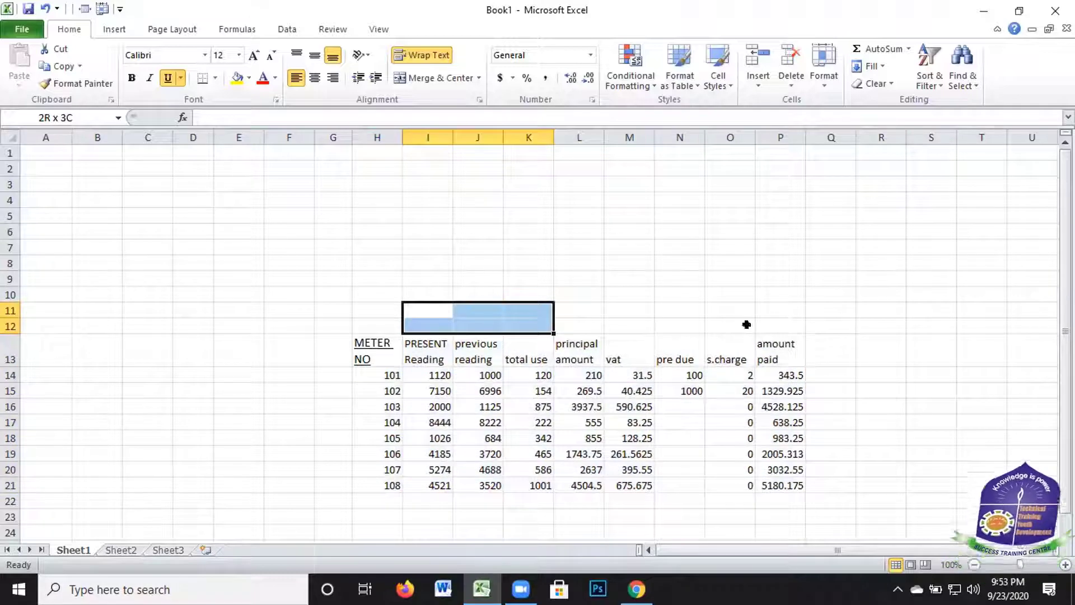
{"action": "left_click_drag", "start_coordinate": [746, 324], "coordinate": [751, 320]}
{"action": "left_click", "coordinate": [835, 283]}
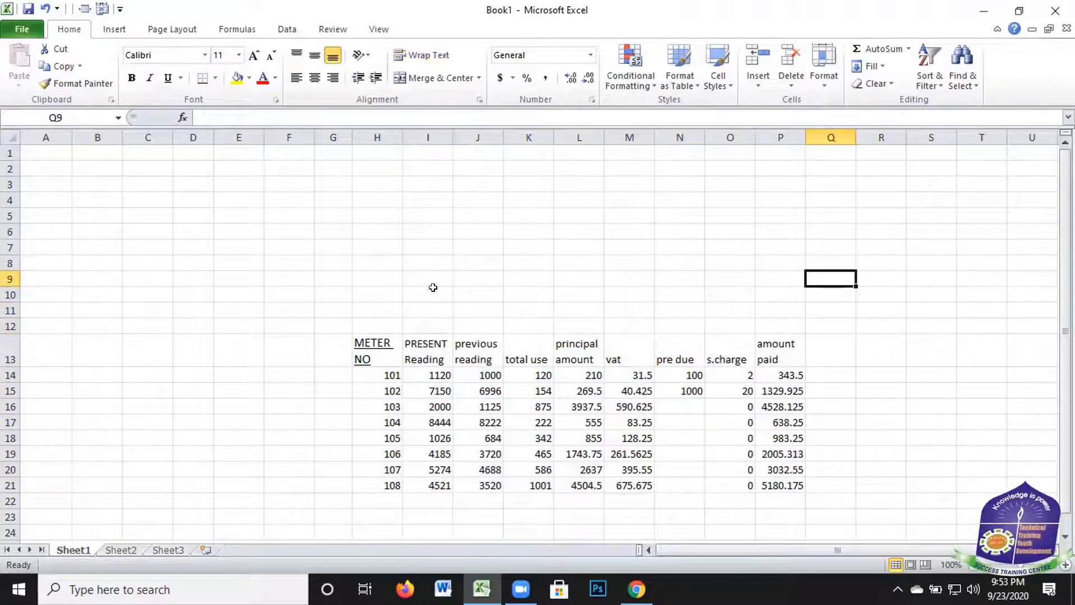
{"action": "left_click_drag", "start_coordinate": [430, 294], "coordinate": [541, 321]}
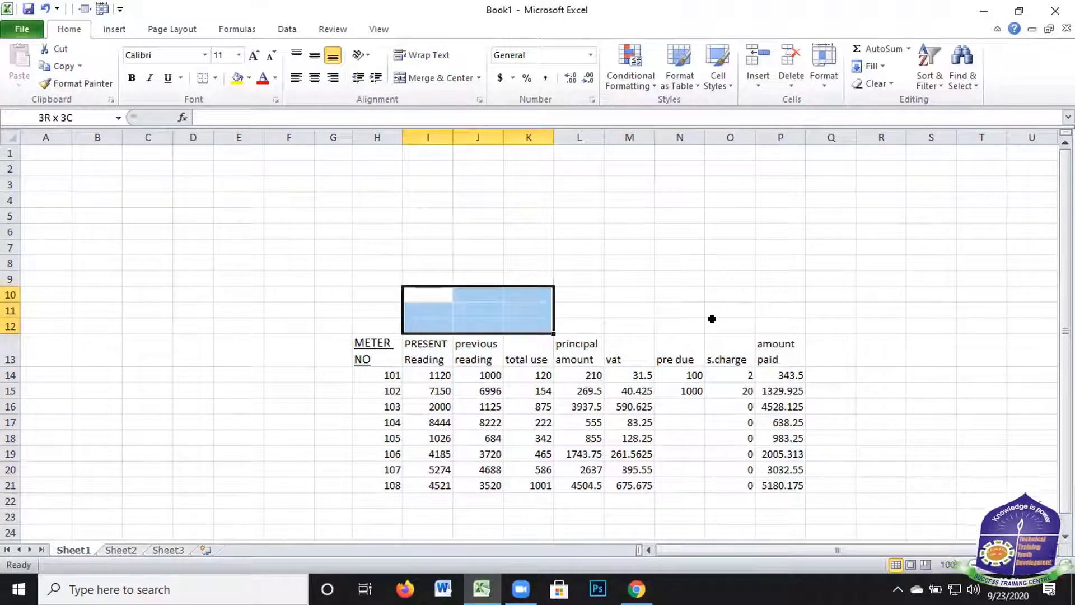
{"action": "left_click_drag", "start_coordinate": [712, 318], "coordinate": [714, 319]}
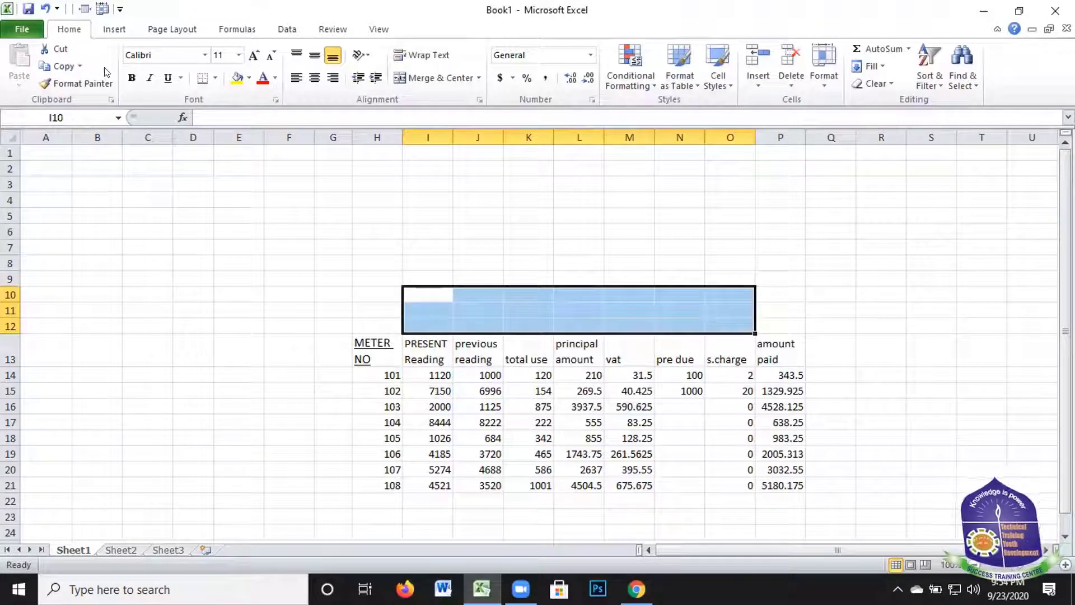
{"action": "left_click", "coordinate": [434, 78]}
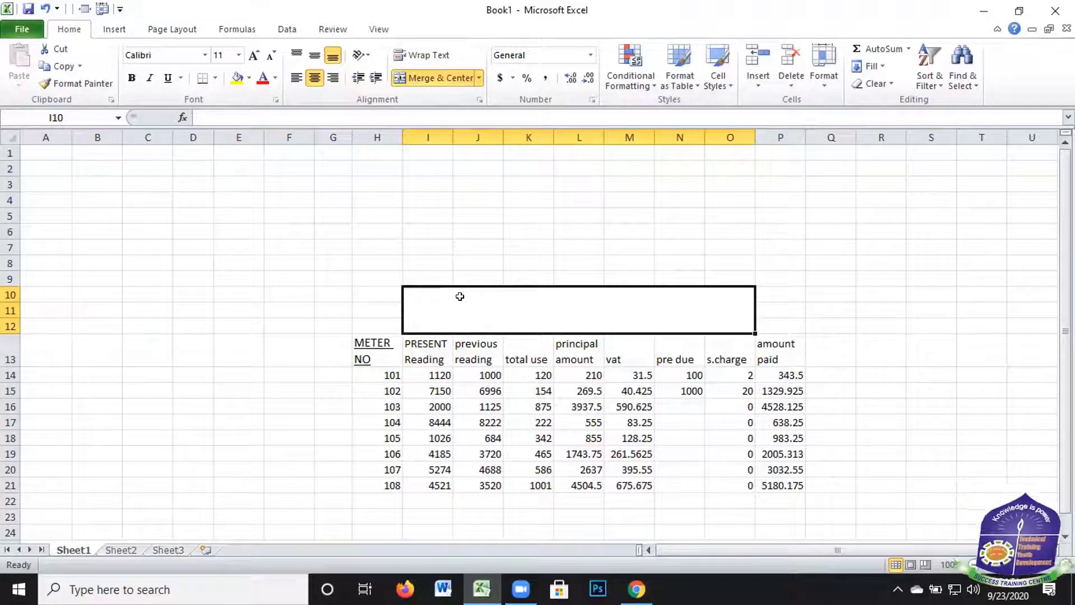
Enter the title "Electricity bill" in the merged cell above the table
{"action": "type", "text": "E"}
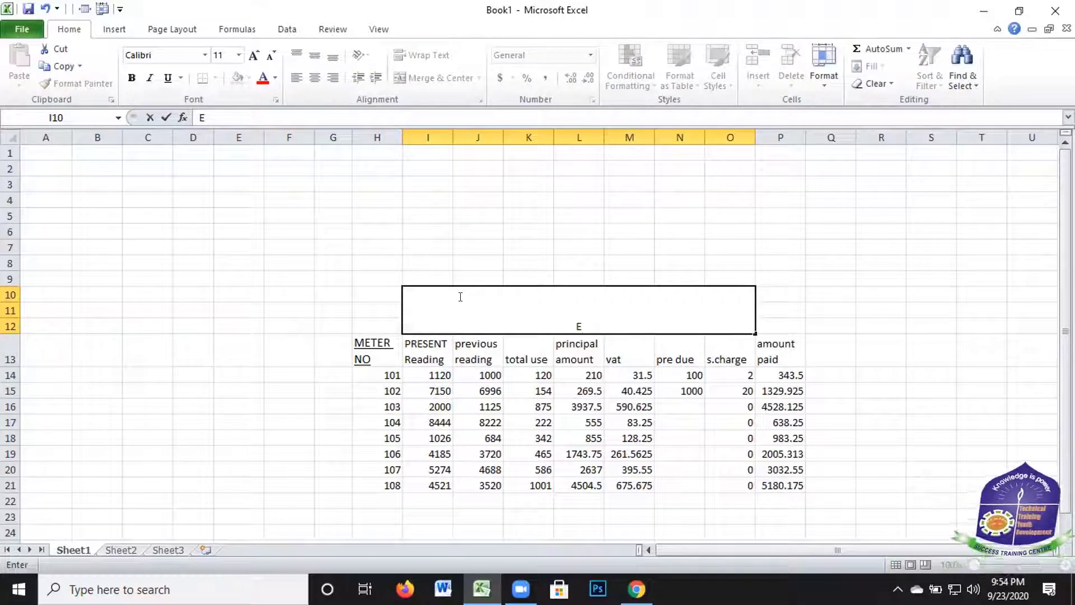
{"action": "type", "text": "le"}
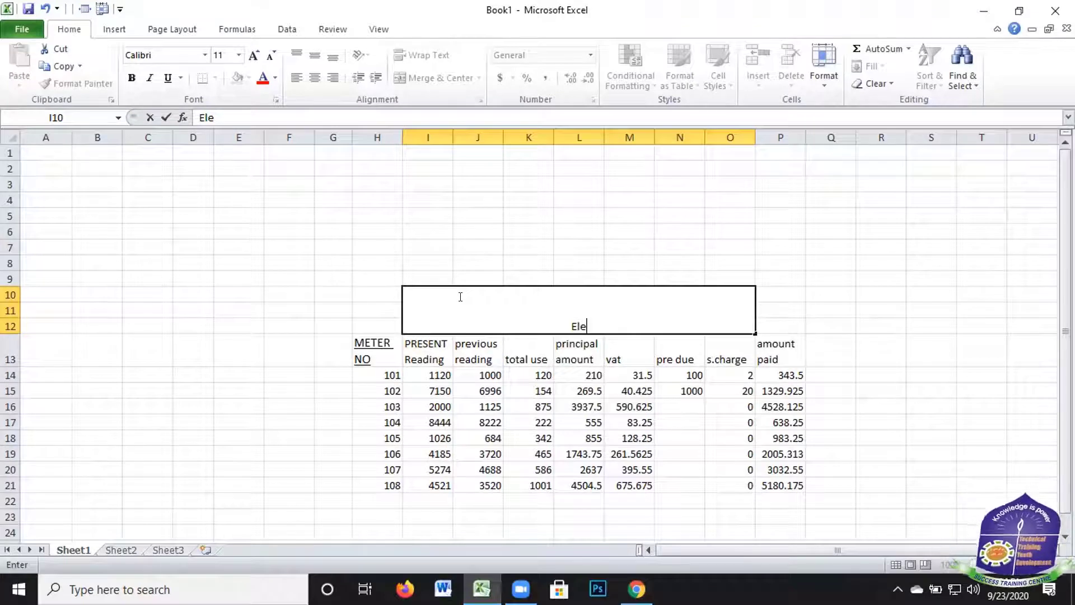
{"action": "type", "text": "ctr"}
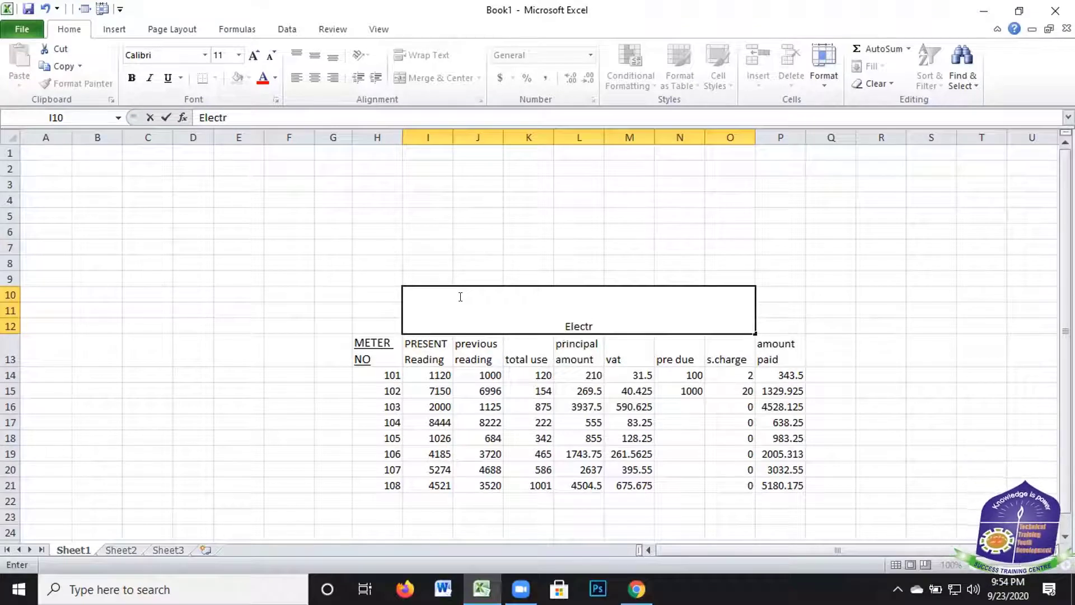
{"action": "type", "text": "i"}
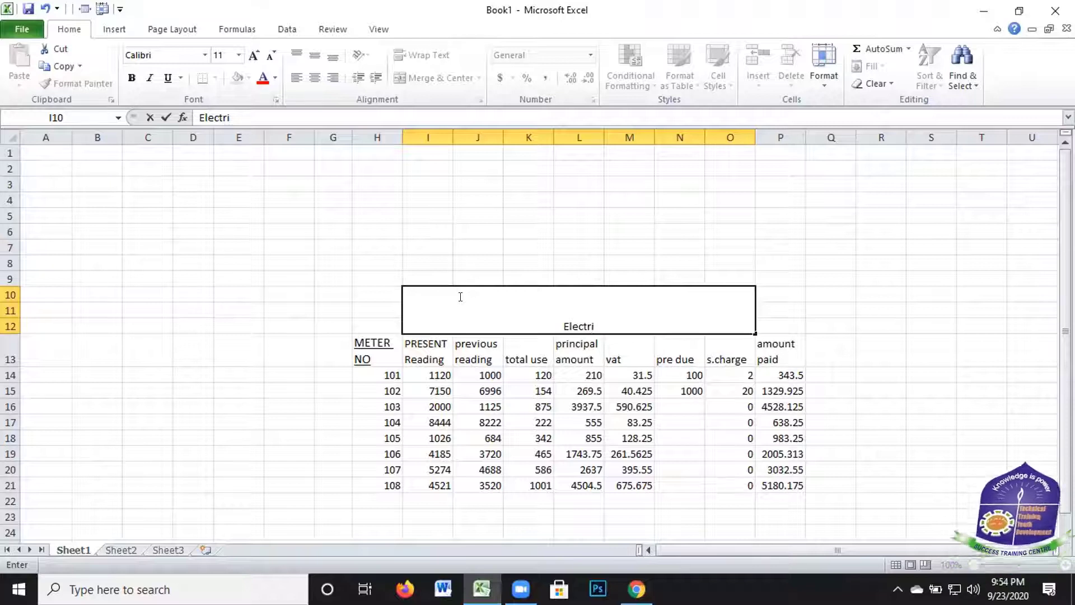
{"action": "type", "text": "cit"}
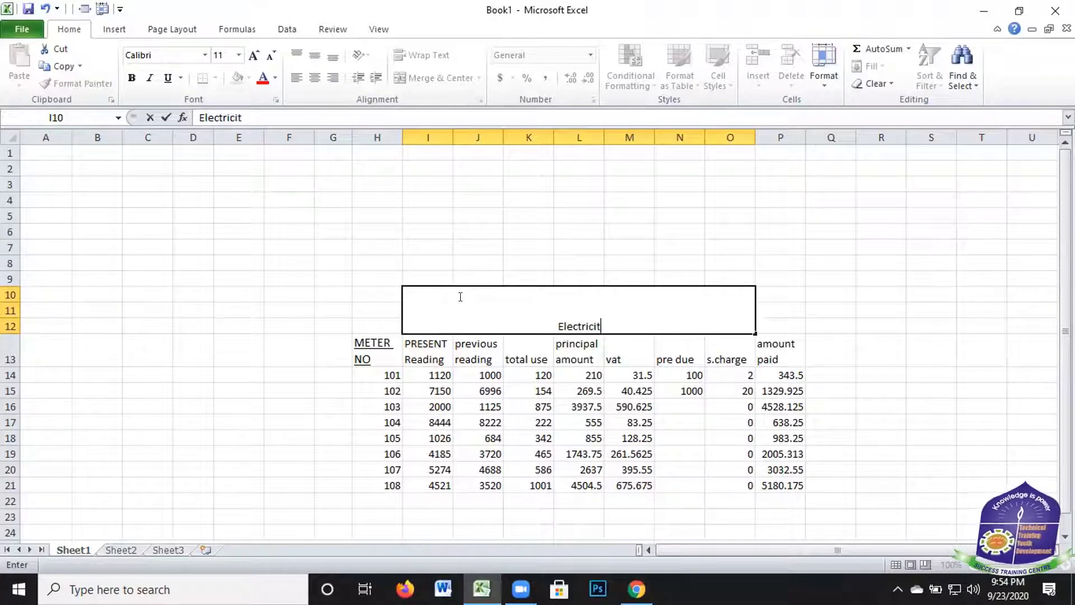
{"action": "type", "text": "y"}
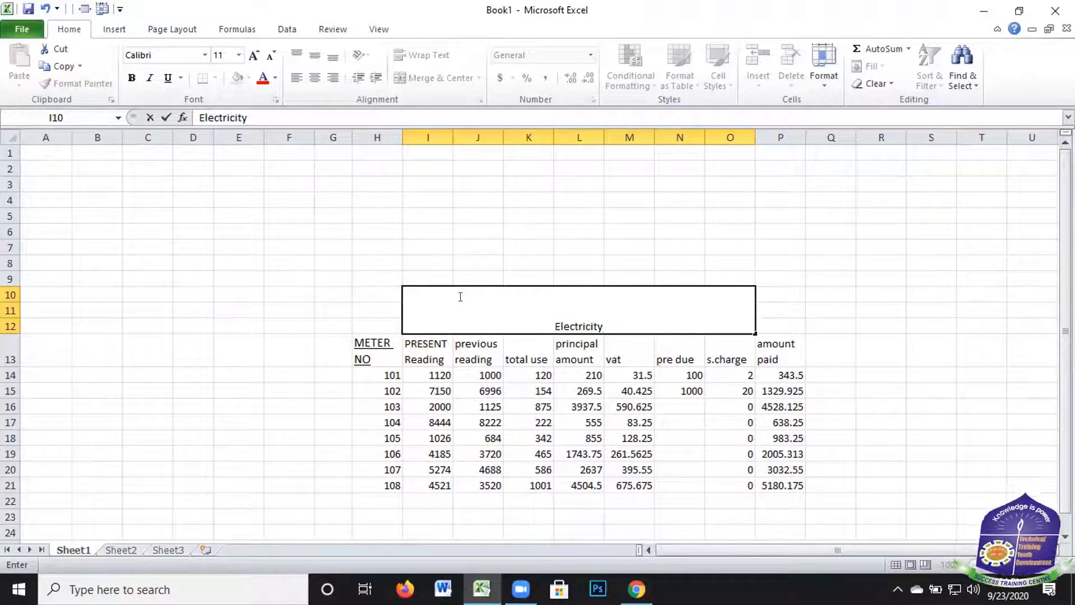
{"action": "type", "text": " bill"}
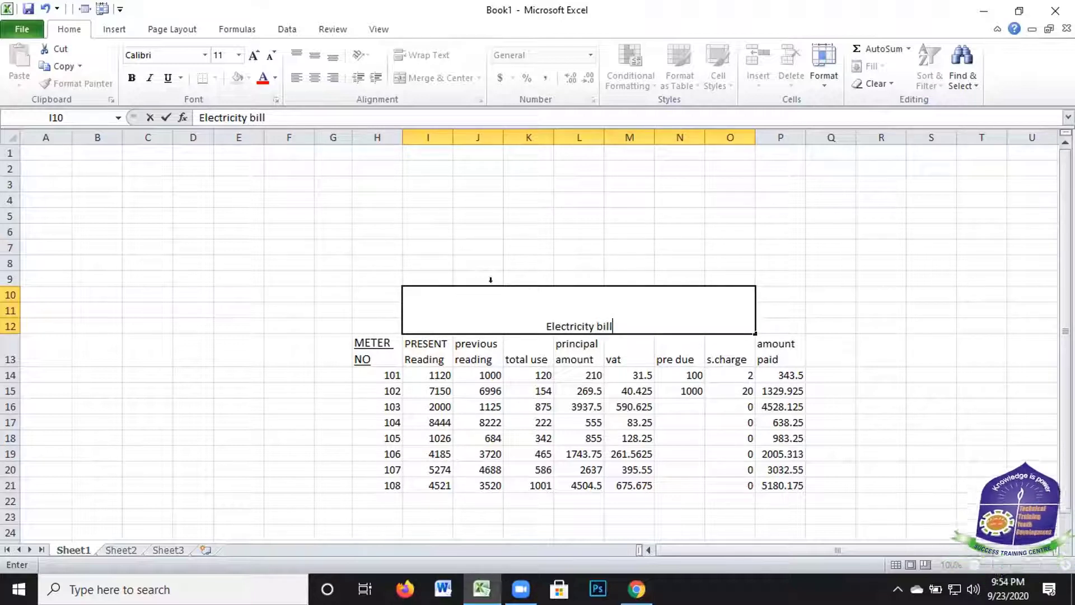
Set the font size of the "Electricity bill" title text to 36
{"action": "key", "text": "ctrl+a"}
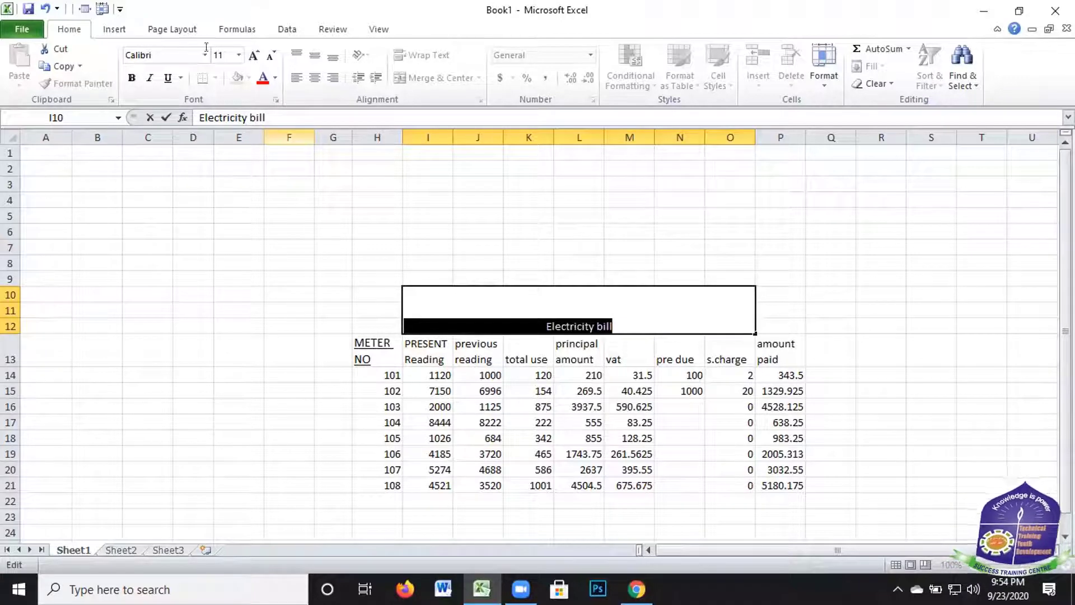
{"action": "left_click", "coordinate": [239, 55]}
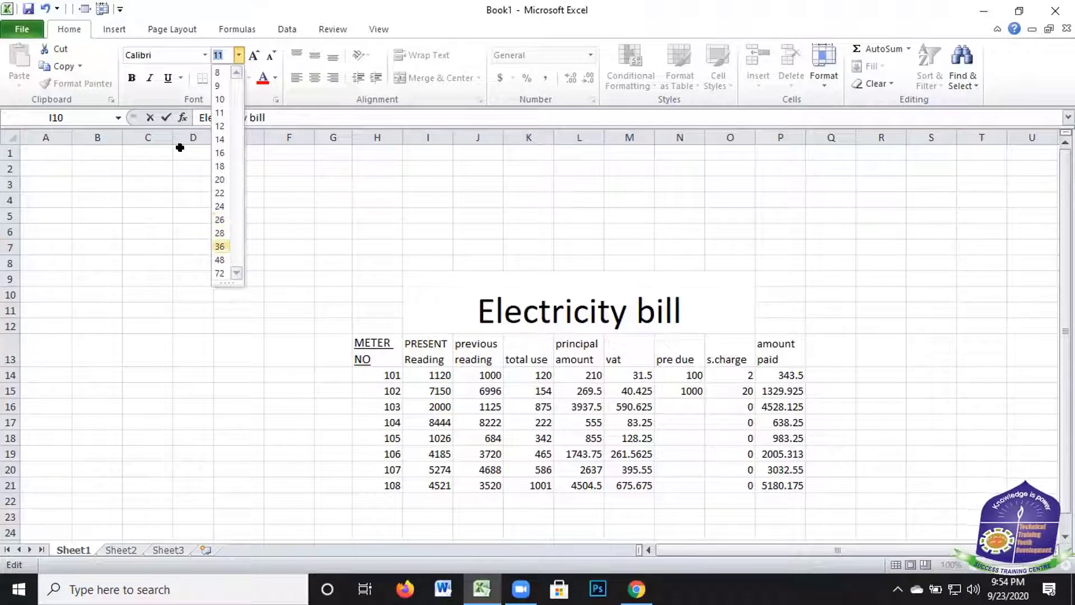
{"action": "left_click", "coordinate": [220, 247]}
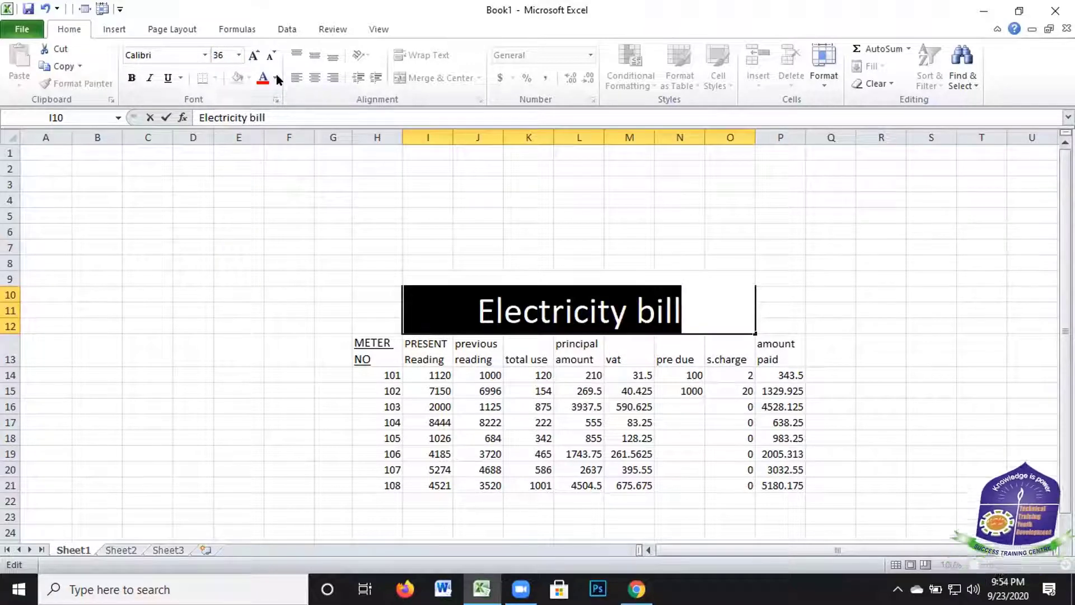
{"action": "left_click", "coordinate": [424, 292]}
{"action": "left_click_drag", "start_coordinate": [576, 301], "coordinate": [598, 301]}
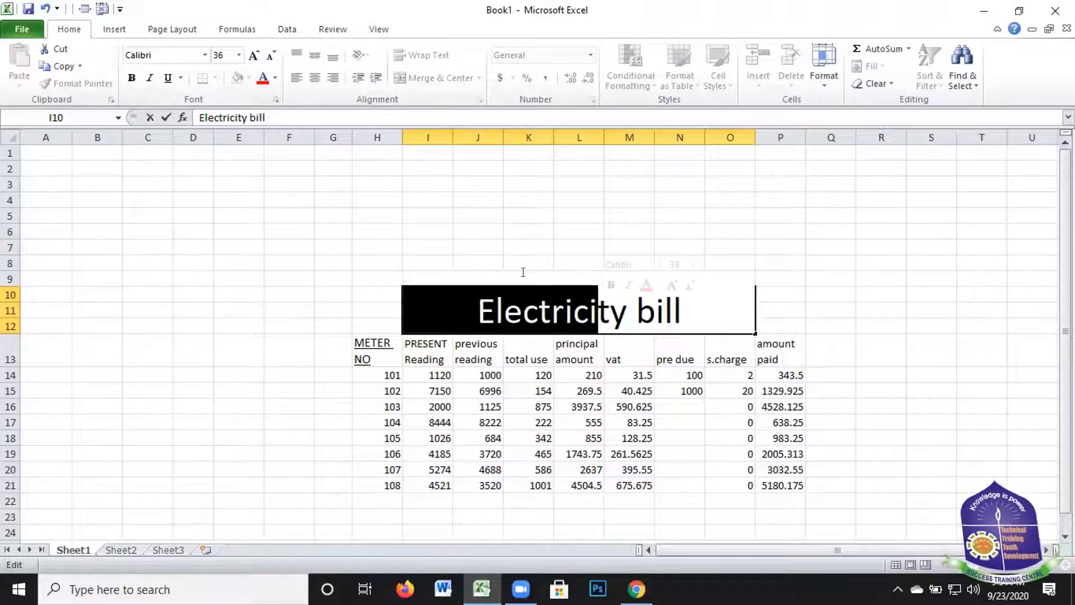
{"action": "left_click", "coordinate": [236, 292]}
{"action": "left_click", "coordinate": [527, 298]}
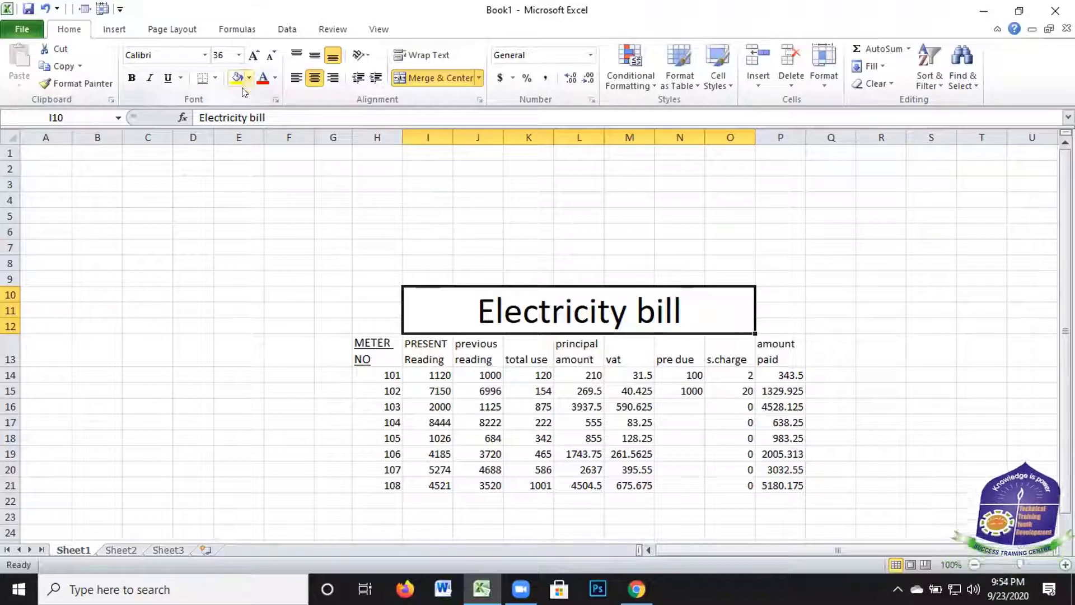
{"action": "double_click", "coordinate": [678, 310]}
{"action": "left_click_drag", "start_coordinate": [677, 310], "coordinate": [447, 284]}
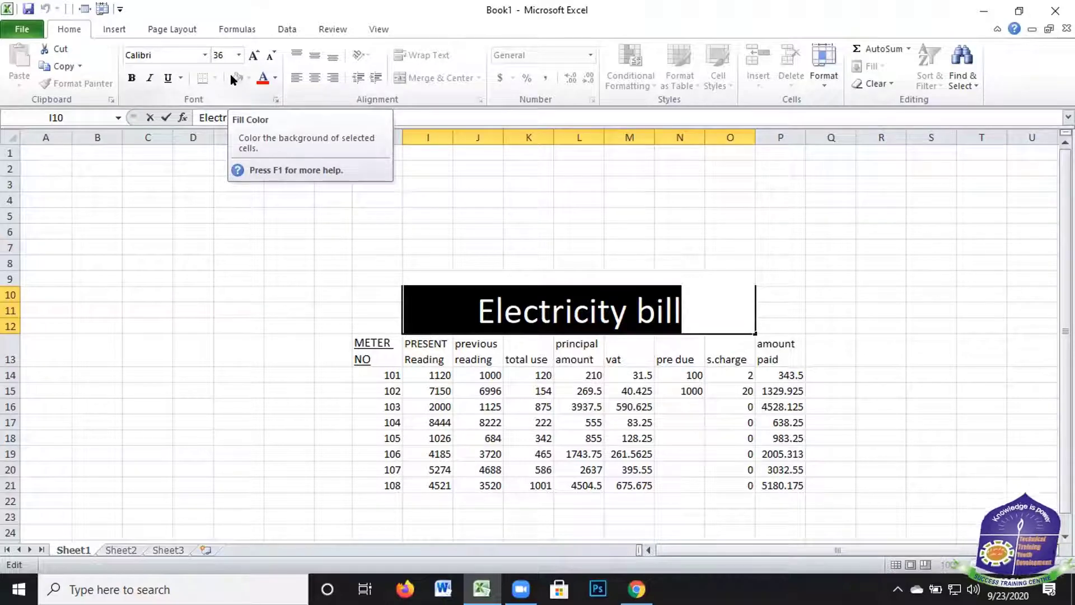
{"action": "left_click", "coordinate": [266, 305]}
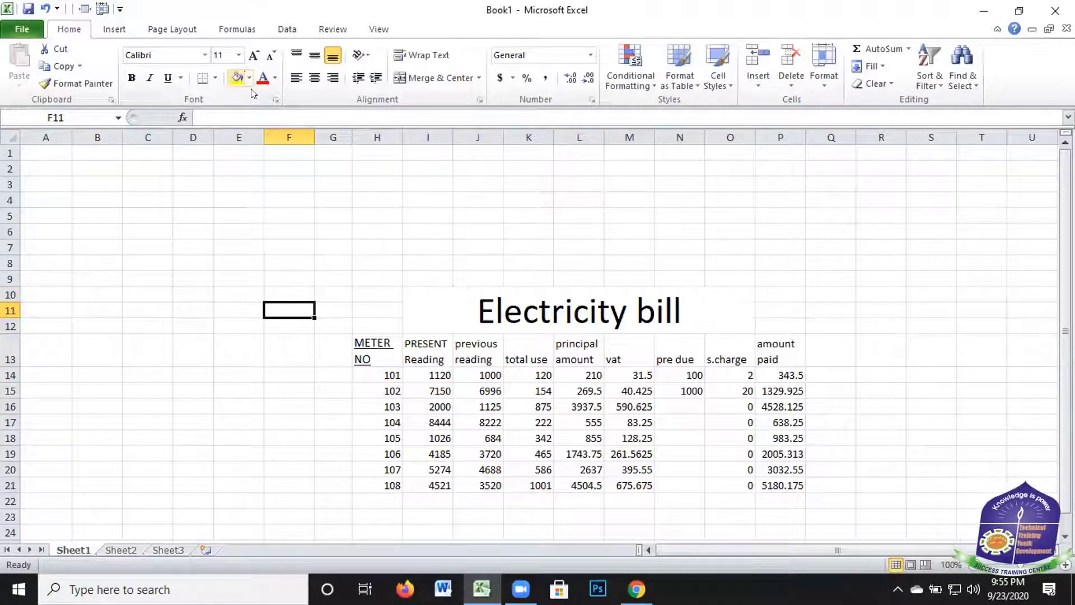
Fill the merged "Electricity bill" title cell with the standard red color
{"action": "left_click", "coordinate": [478, 309]}
{"action": "left_click", "coordinate": [248, 78]}
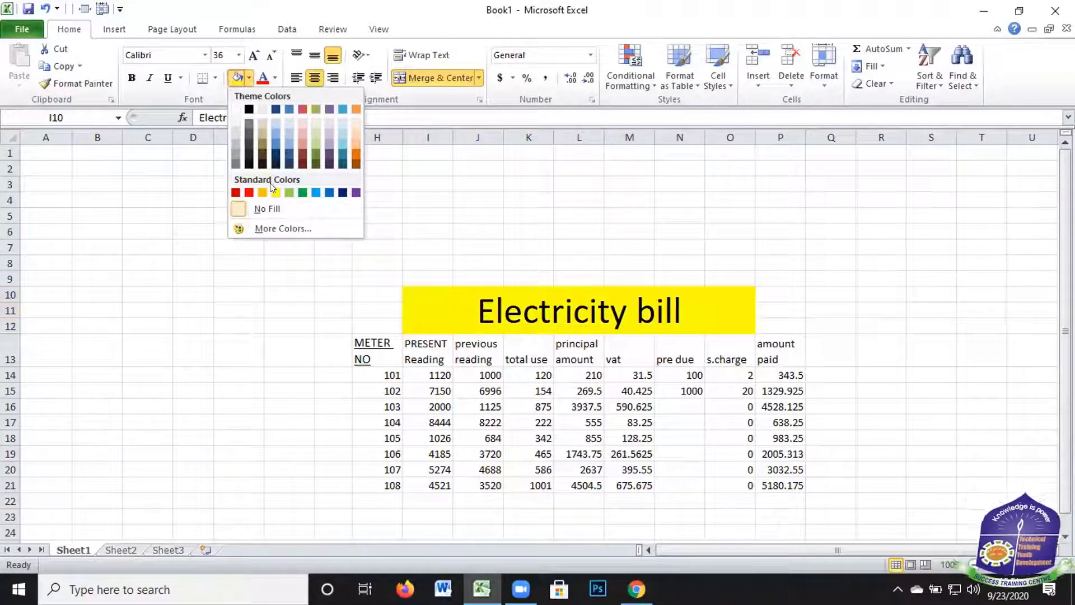
{"action": "left_click", "coordinate": [249, 193]}
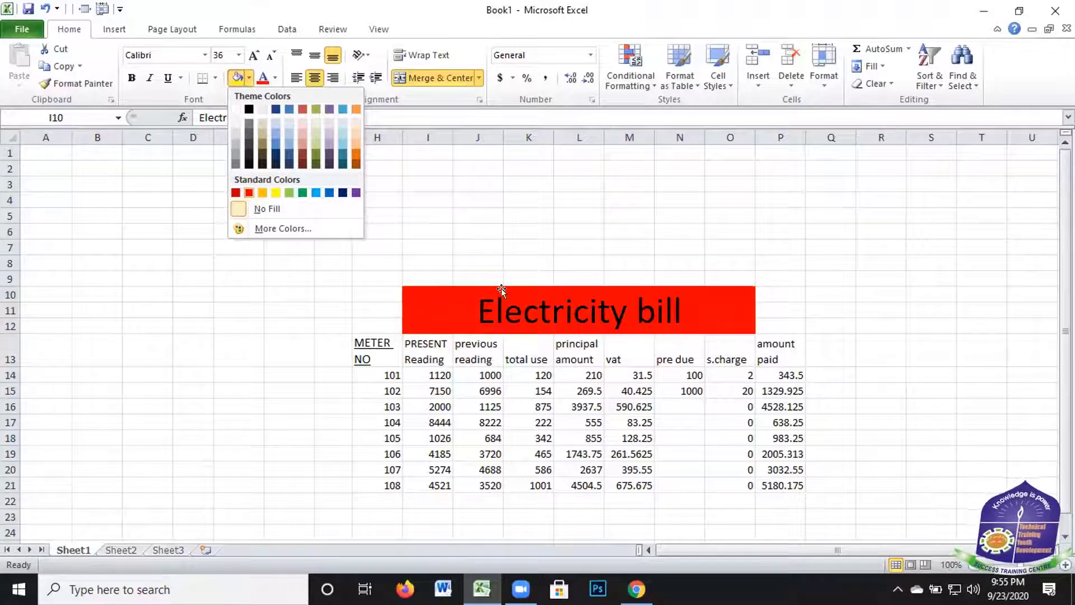
{"action": "scroll", "coordinate": [874, 406], "scroll_direction": "down", "scroll_amount": 1}
{"action": "left_click", "coordinate": [880, 406]}
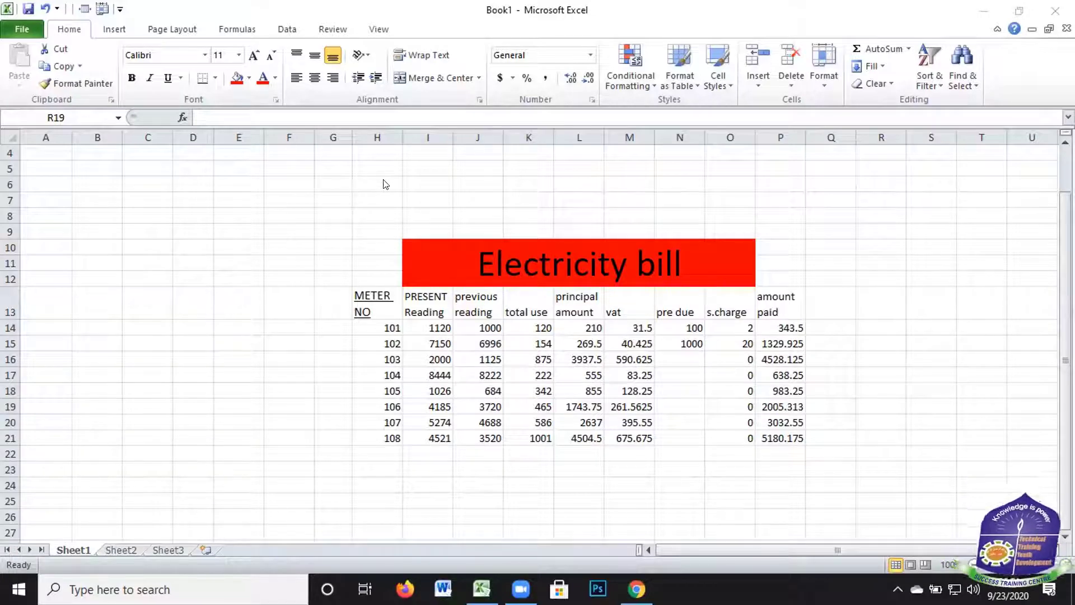
{"action": "left_click", "coordinate": [931, 385]}
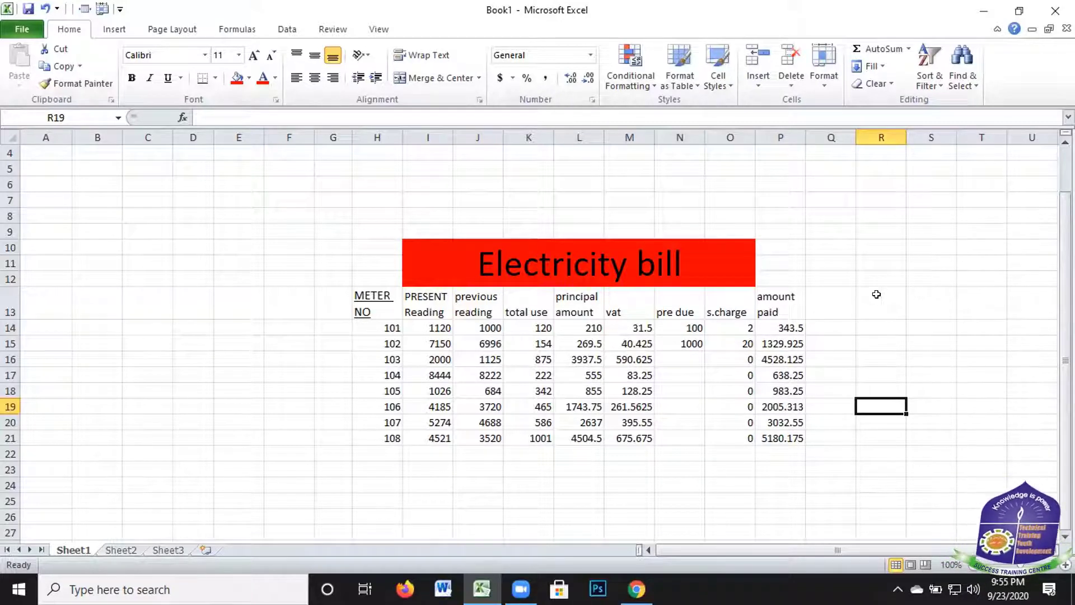
{"action": "left_click", "coordinate": [874, 294]}
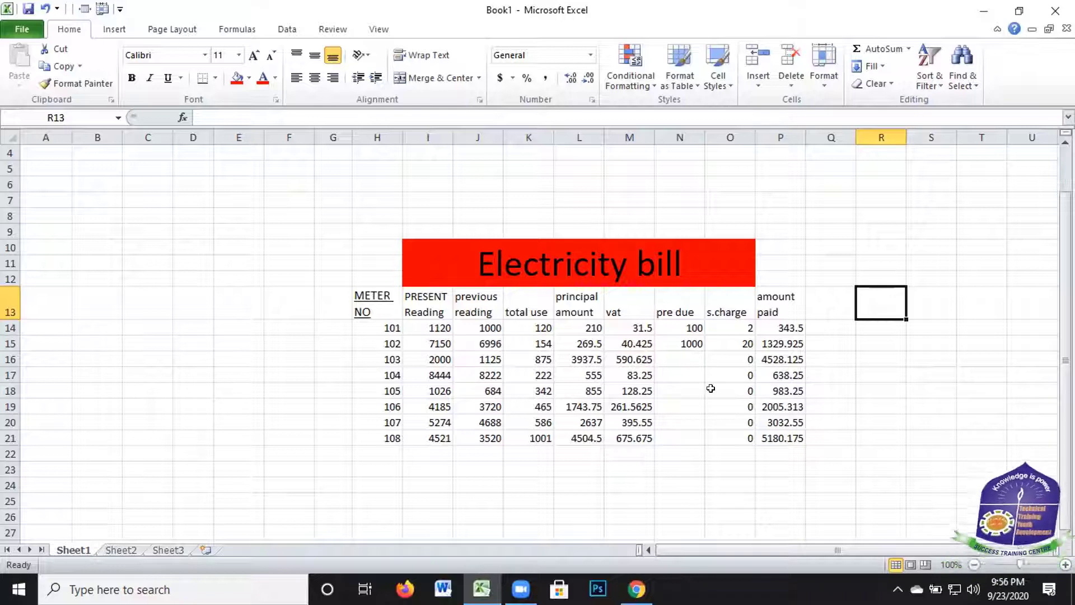
{"action": "scroll", "coordinate": [635, 363], "scroll_direction": "down", "scroll_amount": 1}
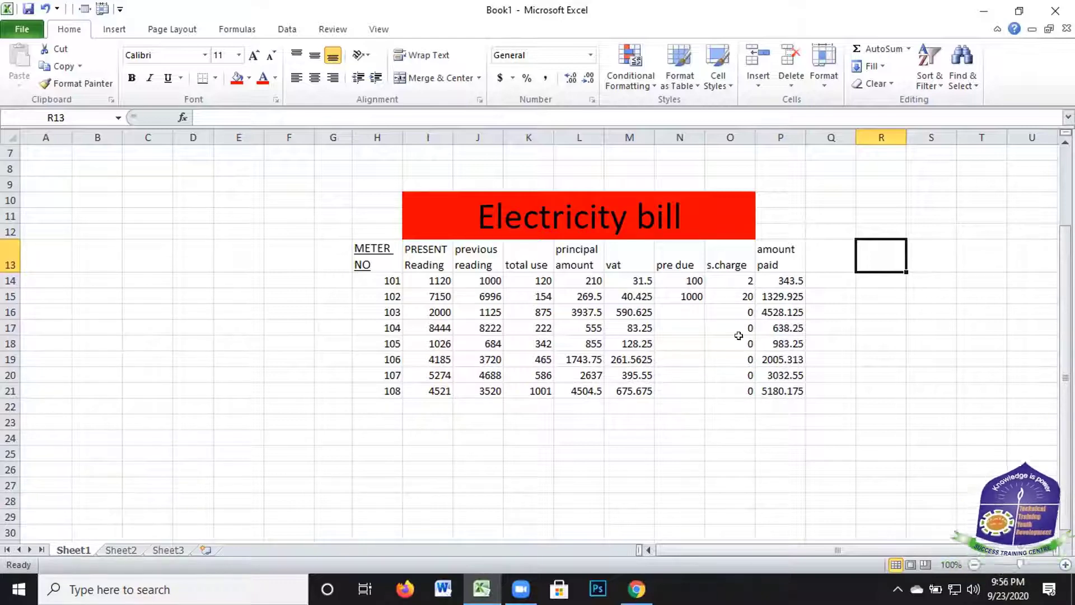
{"action": "scroll", "coordinate": [697, 327], "scroll_direction": "up", "scroll_amount": 2}
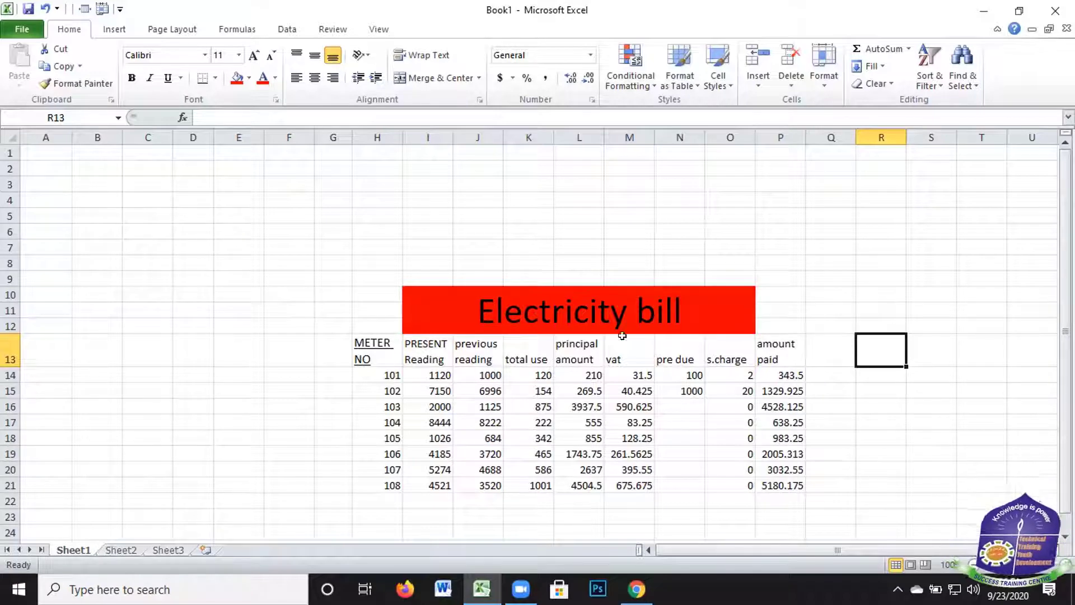
{"action": "left_click", "coordinate": [321, 319]}
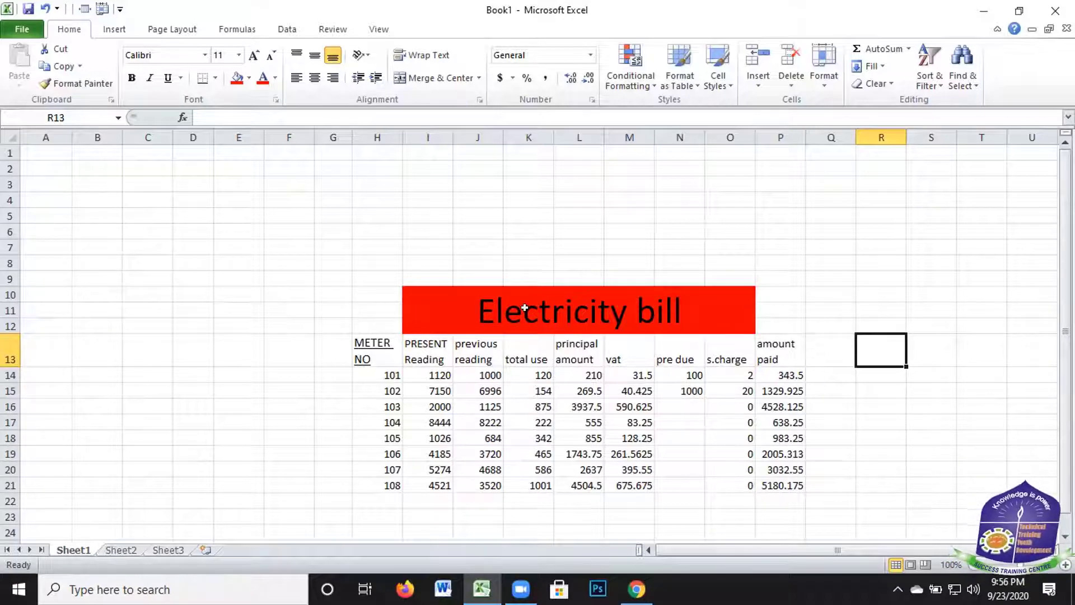
{"action": "left_click", "coordinate": [507, 299]}
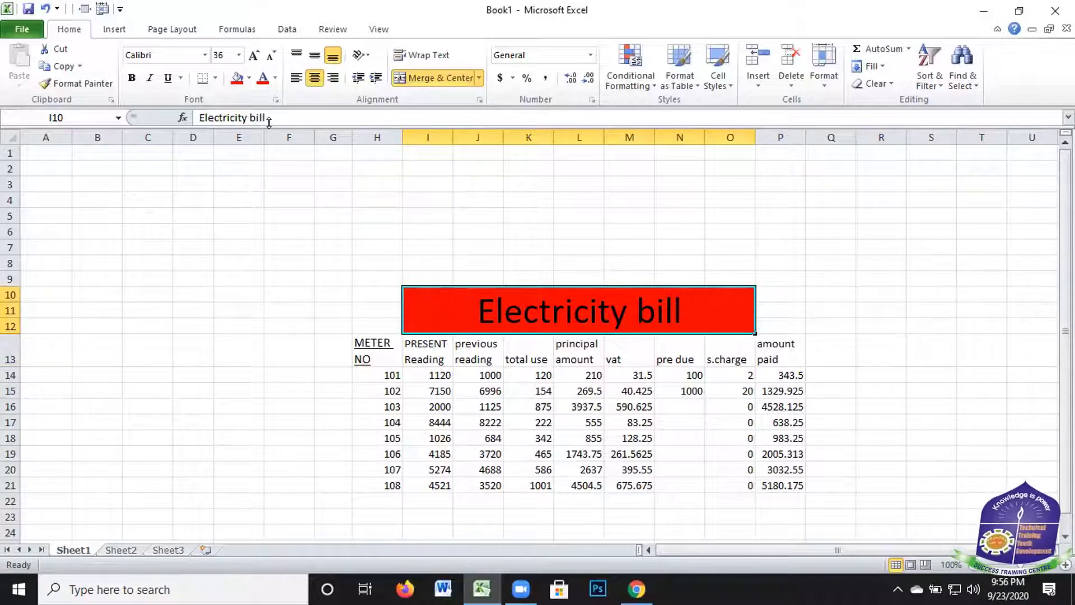
{"action": "double_click", "coordinate": [686, 309]}
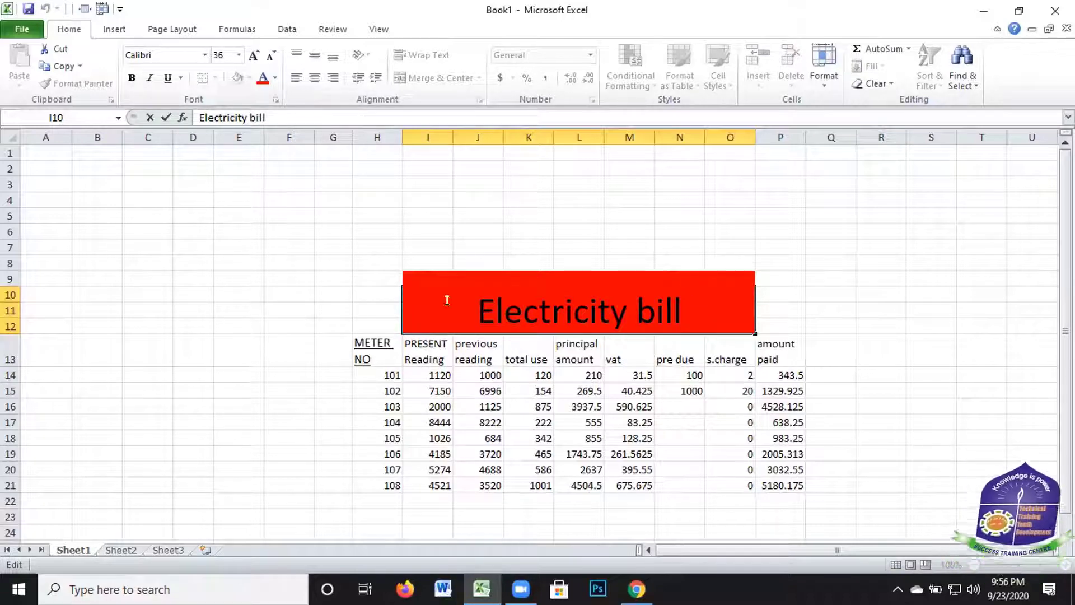
{"action": "key", "text": "shift+Home"}
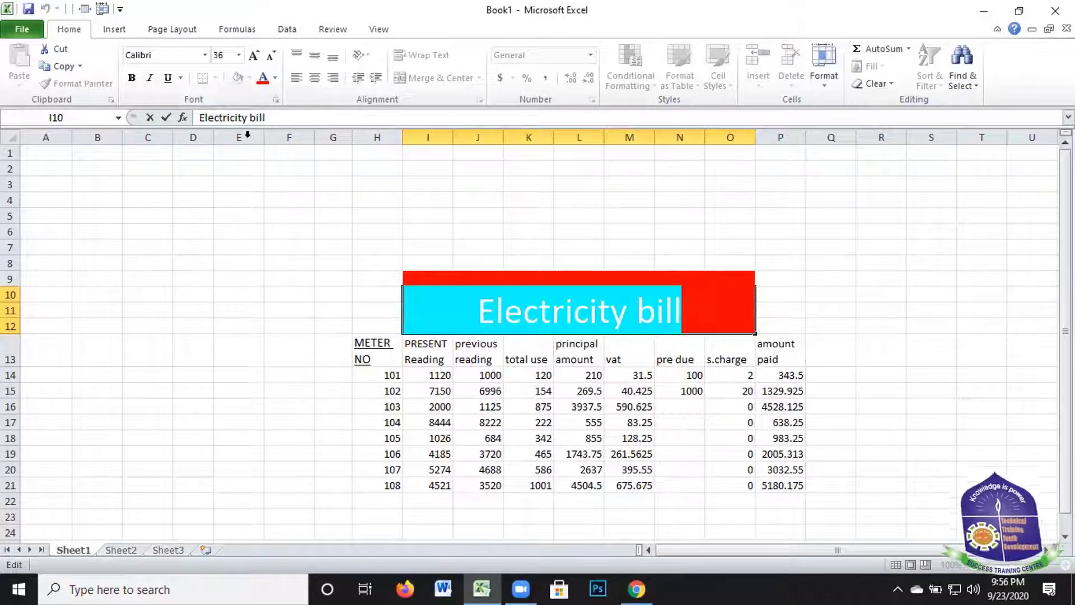
{"action": "left_click", "coordinate": [239, 55]}
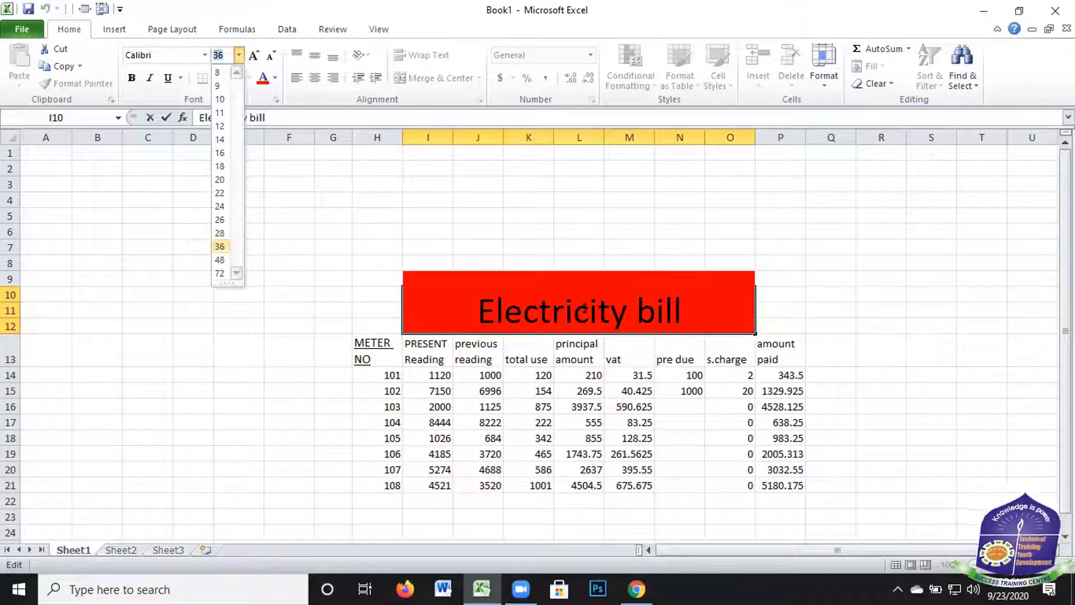
{"action": "left_click", "coordinate": [585, 308]}
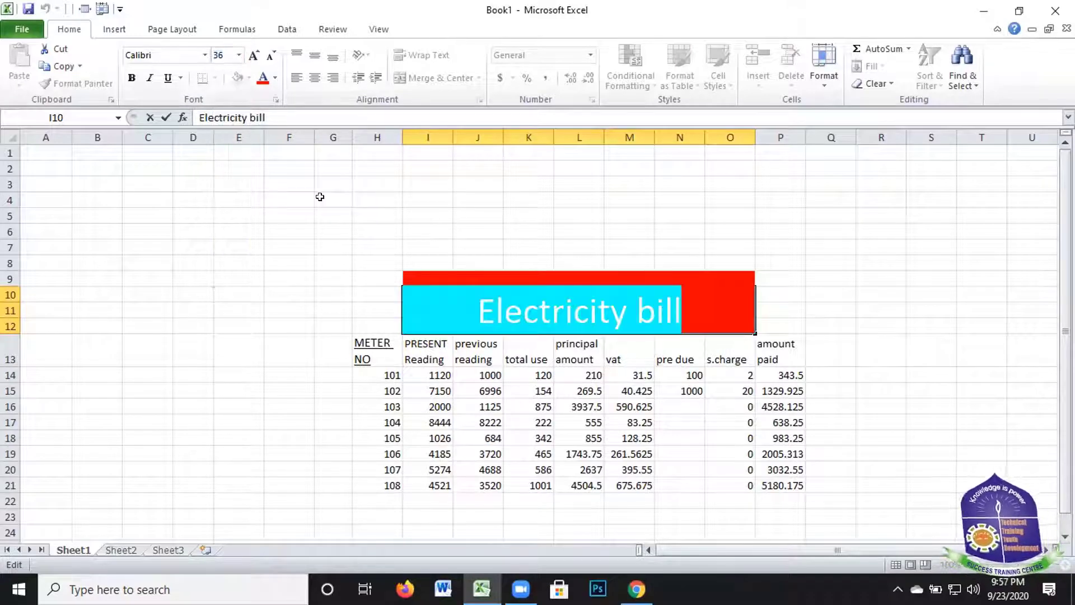
{"action": "left_click", "coordinate": [268, 335]}
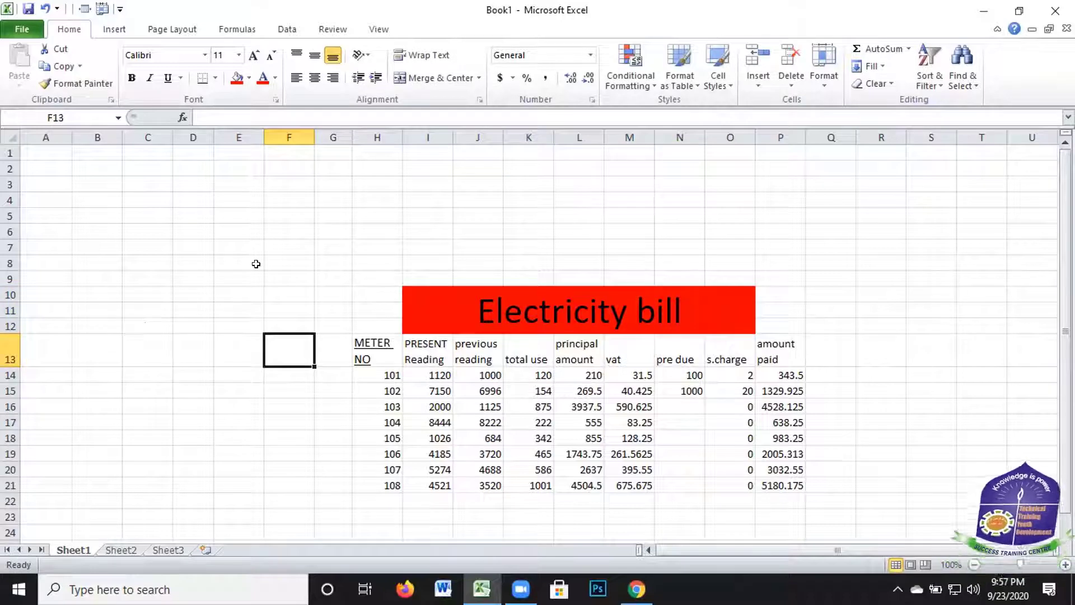
{"action": "key", "text": "Left"}
{"action": "key", "text": "Left"}
{"action": "key", "text": "Left"}
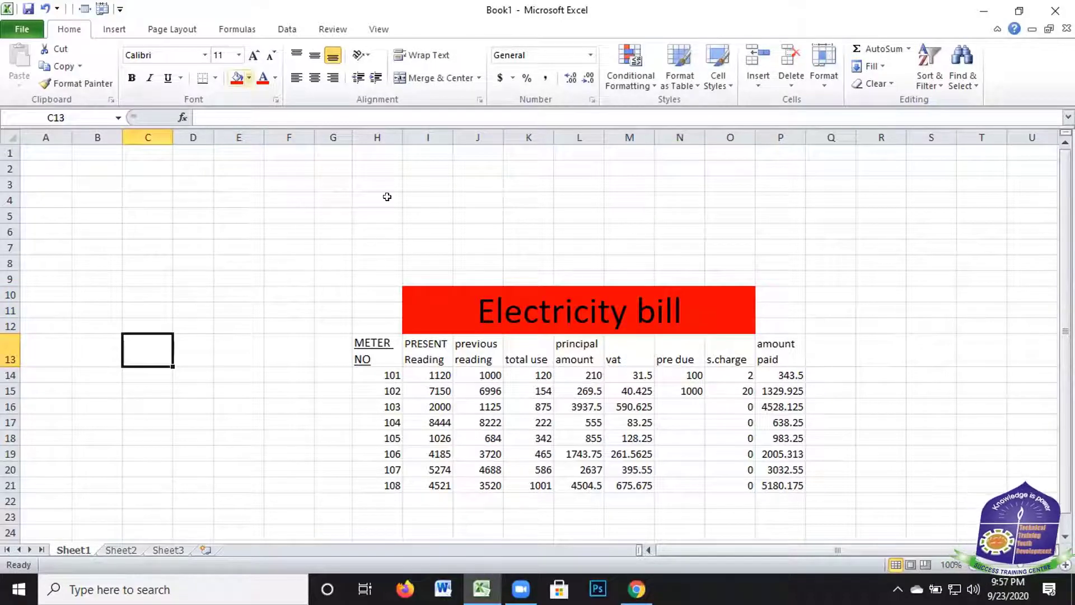
{"action": "left_click", "coordinate": [417, 296]}
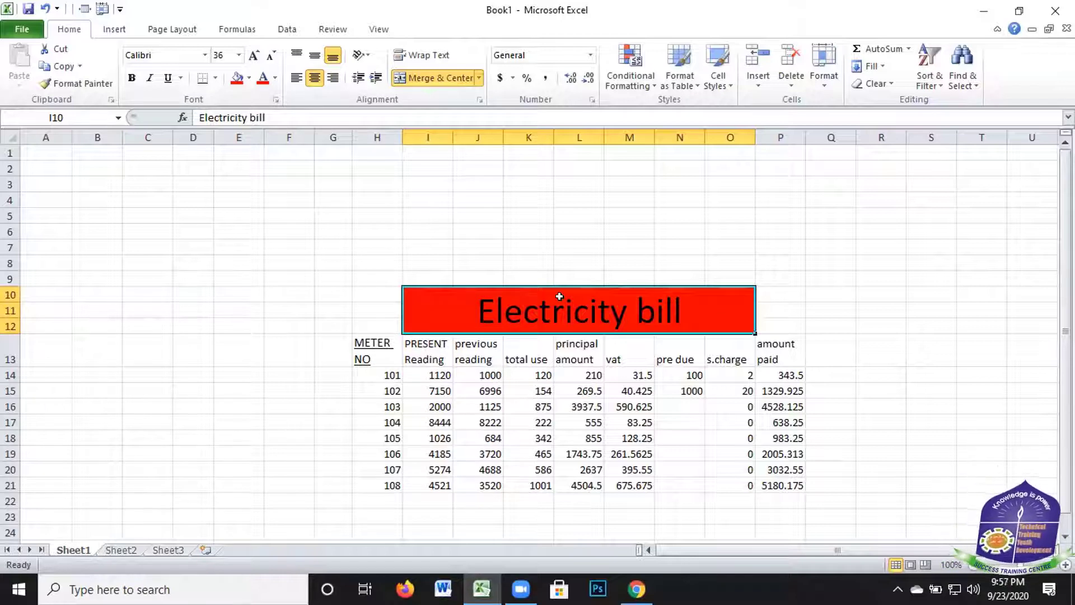
Try left alignment on the "Electricity bill" title and return it to centre alignment
{"action": "left_click", "coordinate": [296, 77]}
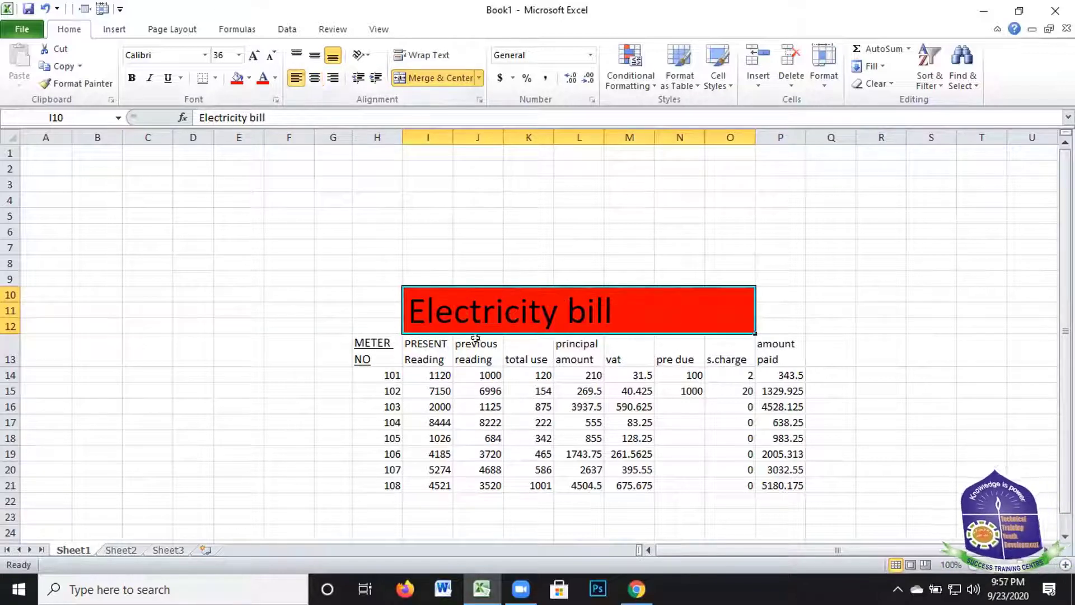
{"action": "left_click", "coordinate": [314, 77]}
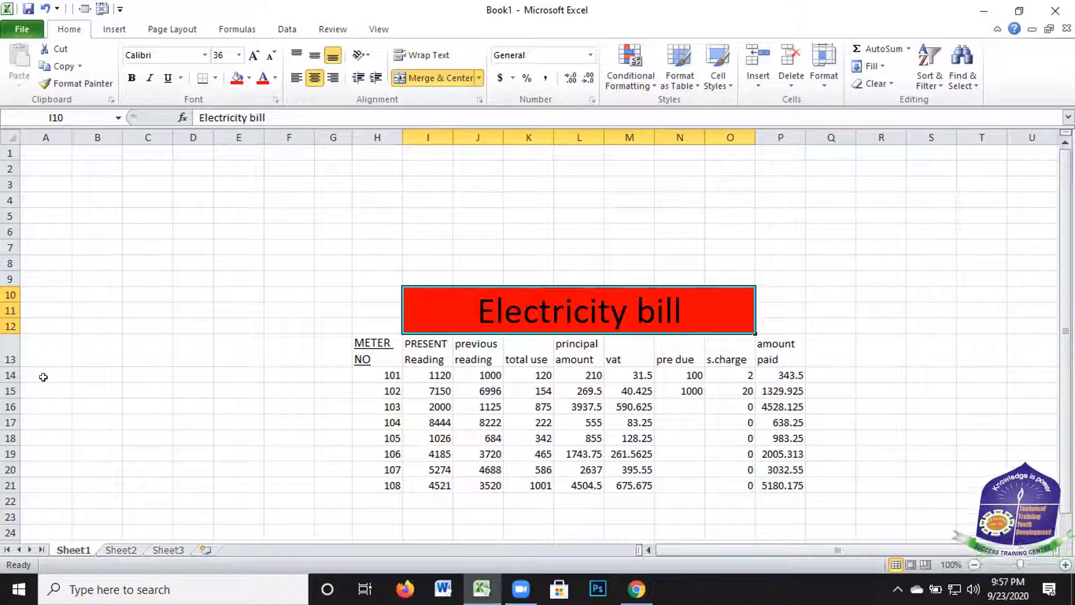
Rename the Sheet1 worksheet as "Electricity bill"
{"action": "right_click", "coordinate": [68, 551]}
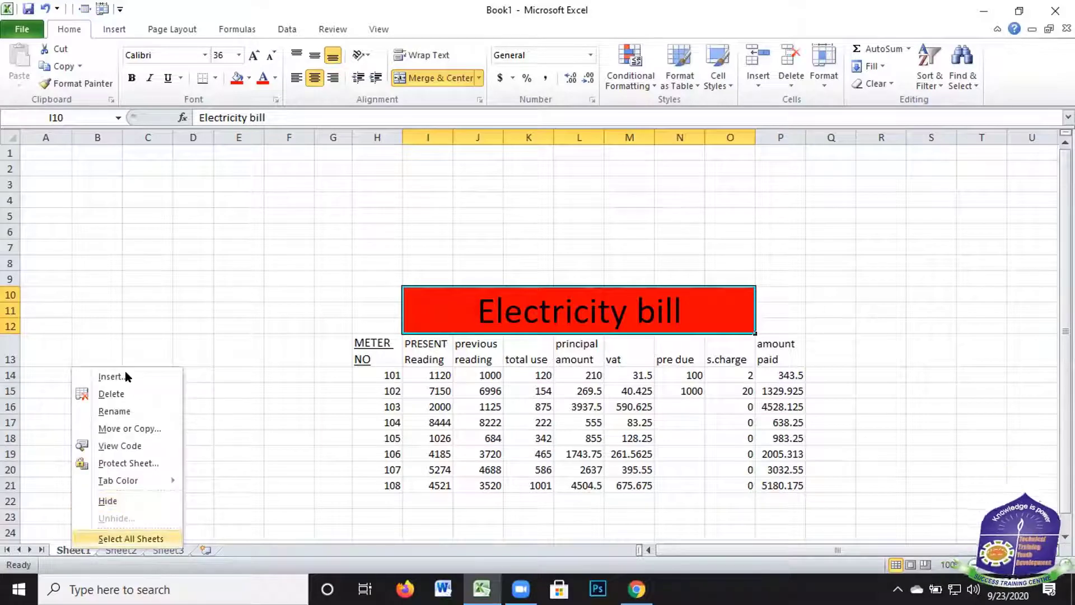
{"action": "left_click", "coordinate": [114, 411]}
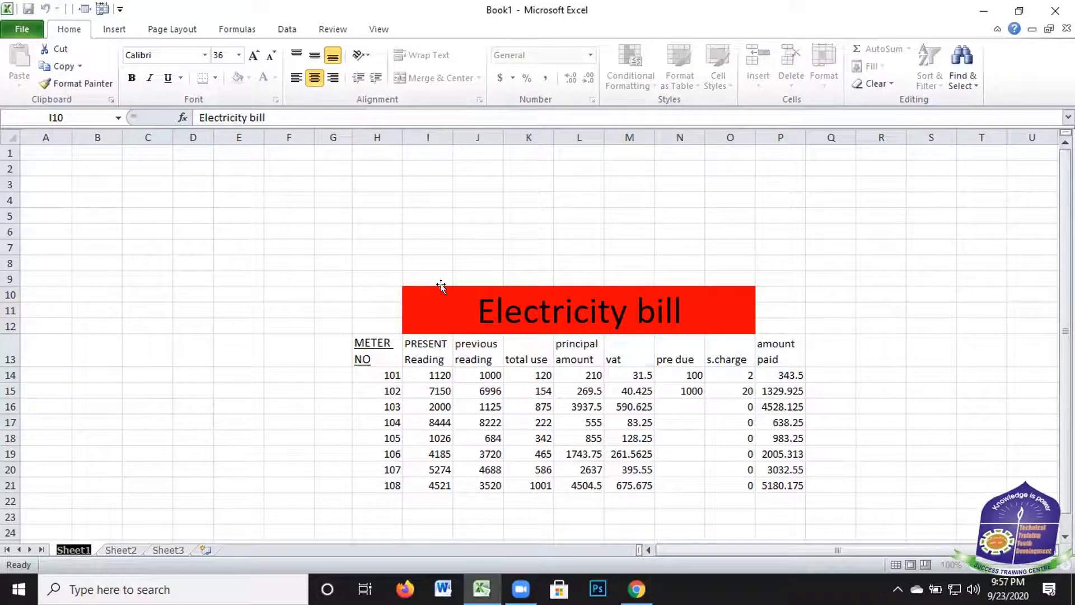
{"action": "type", "text": "Ele"}
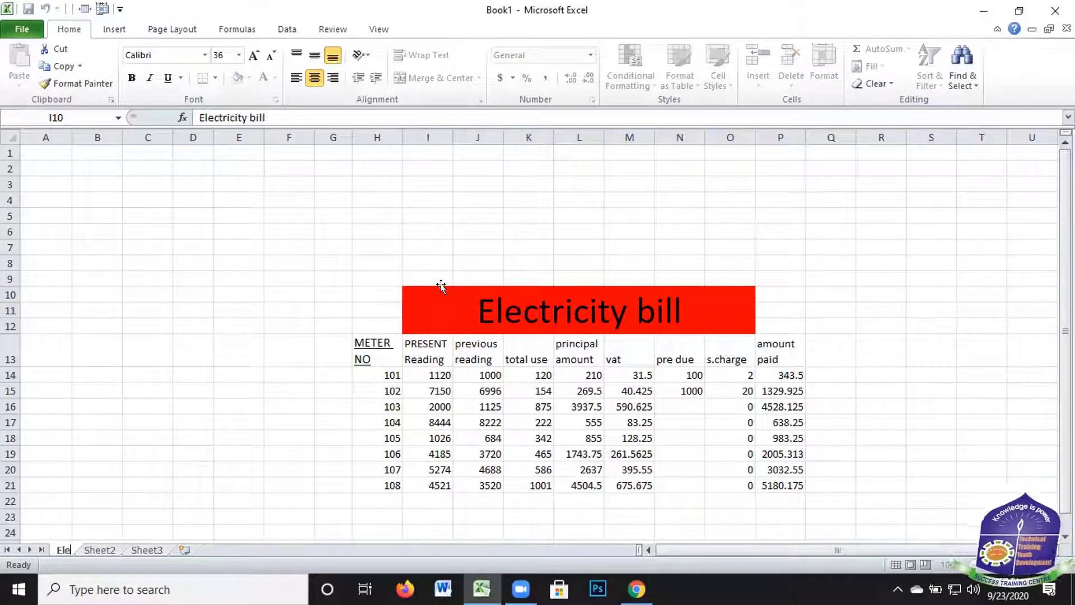
{"action": "type", "text": "c"}
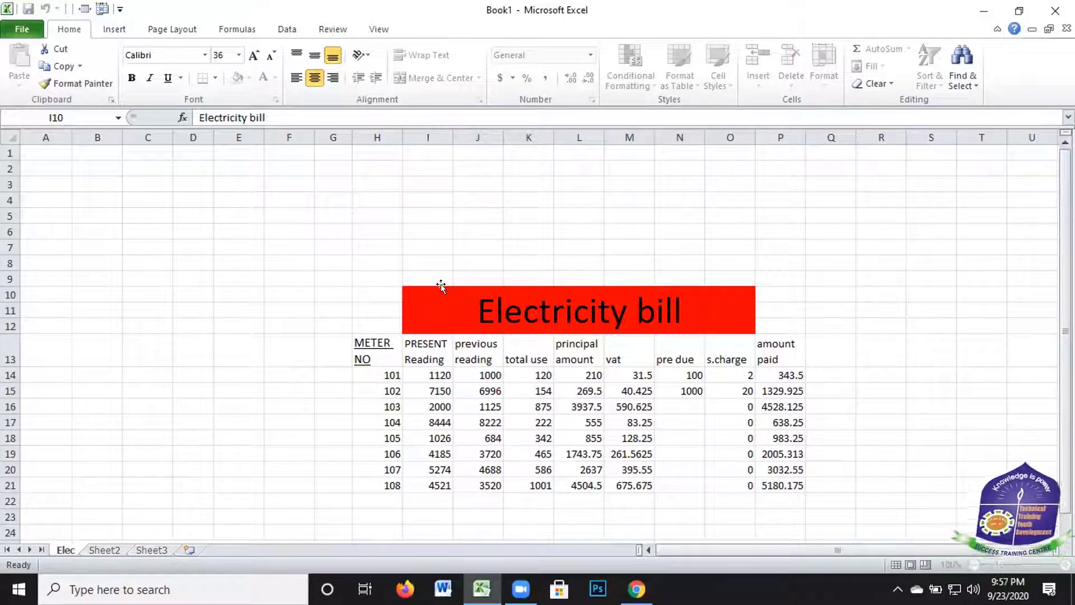
{"action": "type", "text": "tri"}
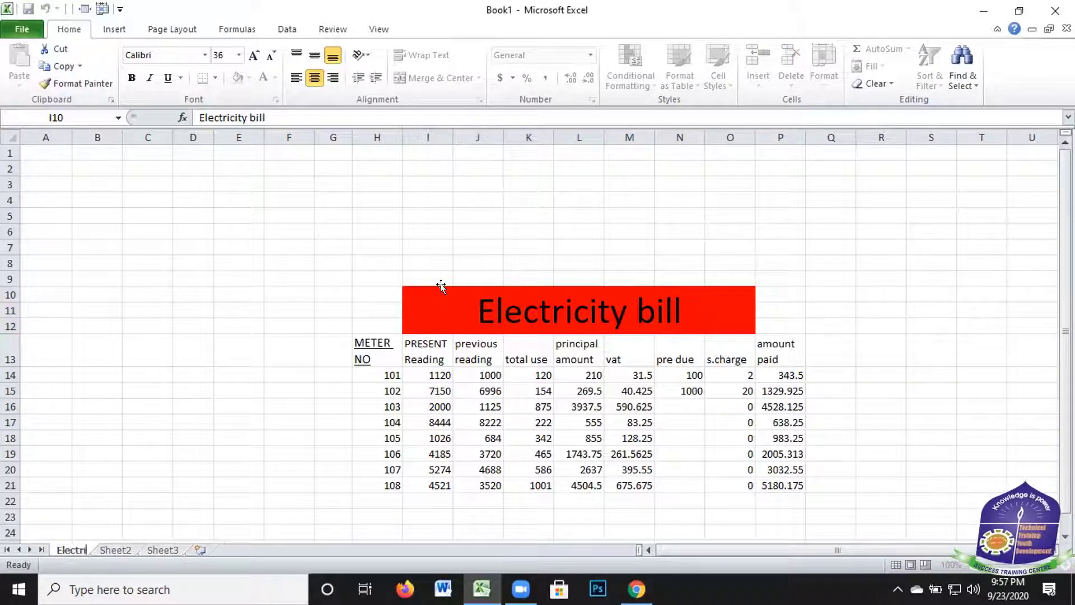
{"action": "type", "text": "city b"}
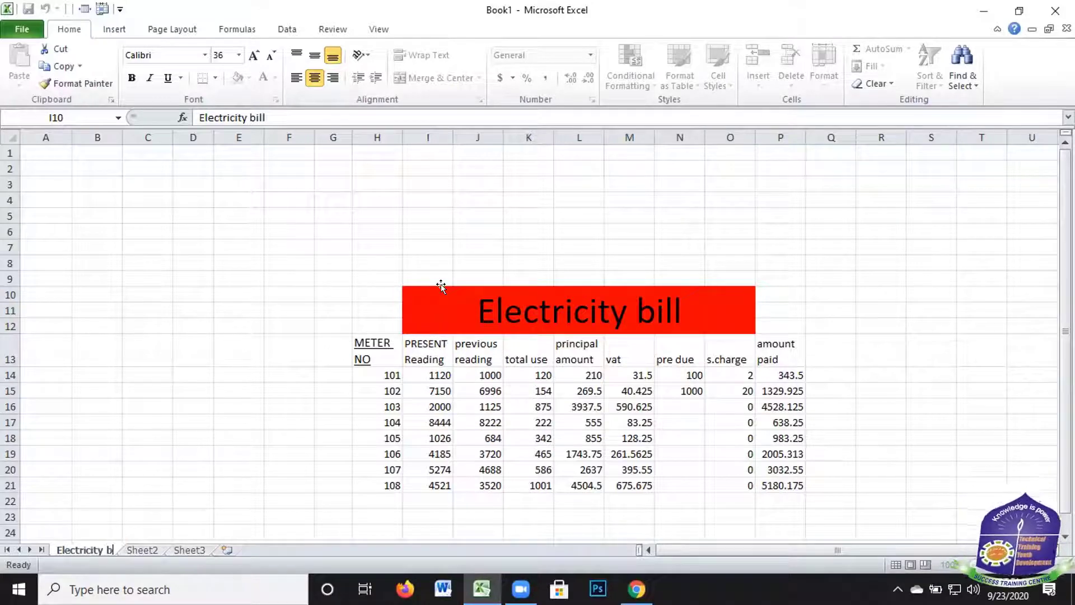
{"action": "type", "text": "ill"}
{"action": "key", "text": "Return"}
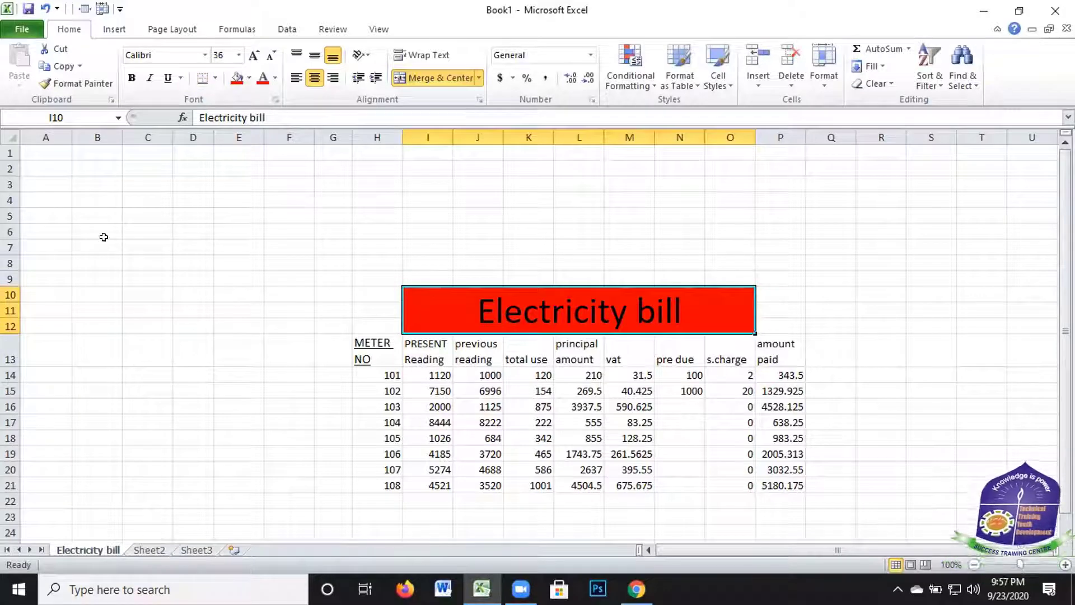
Clear the contents of cells A1:D1 on Sheet2
{"action": "key", "text": "ctrl+Page_Down"}
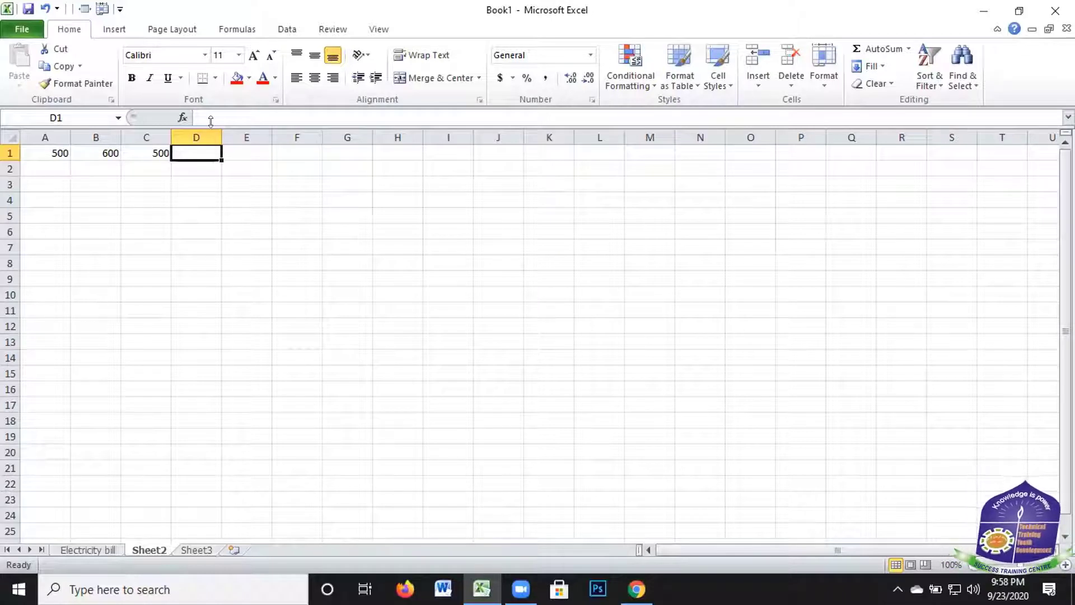
{"action": "left_click", "coordinate": [34, 148]}
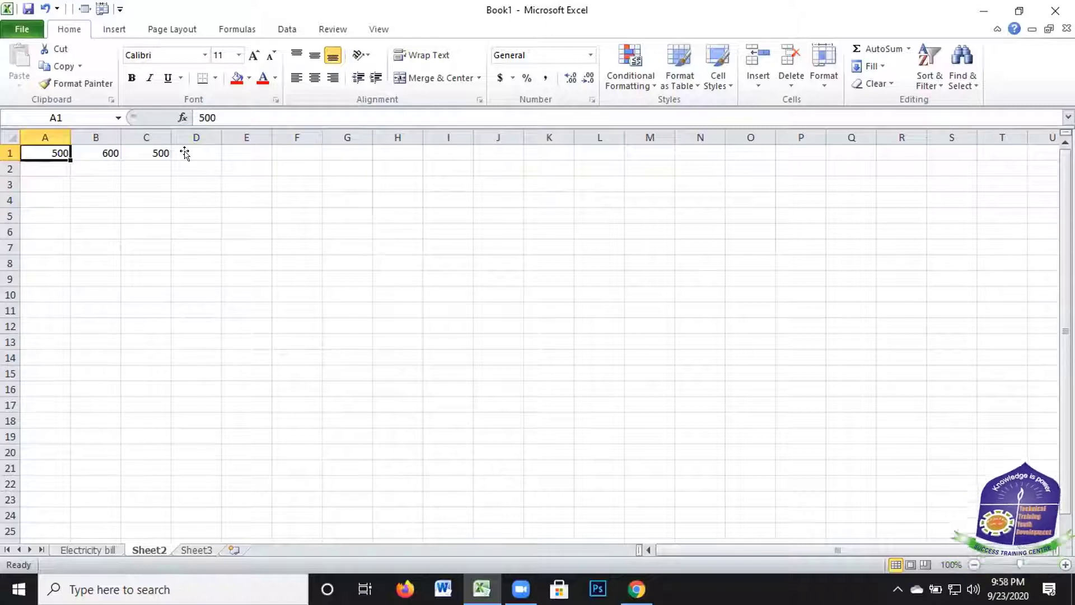
{"action": "left_click", "coordinate": [183, 153], "text": "shift"}
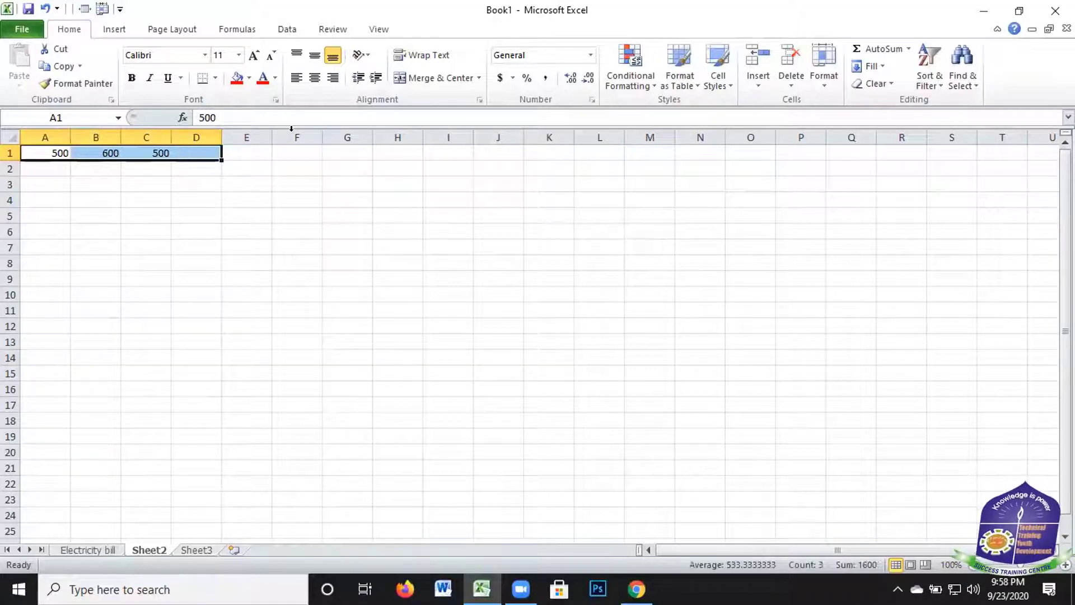
{"action": "key", "text": "Delete"}
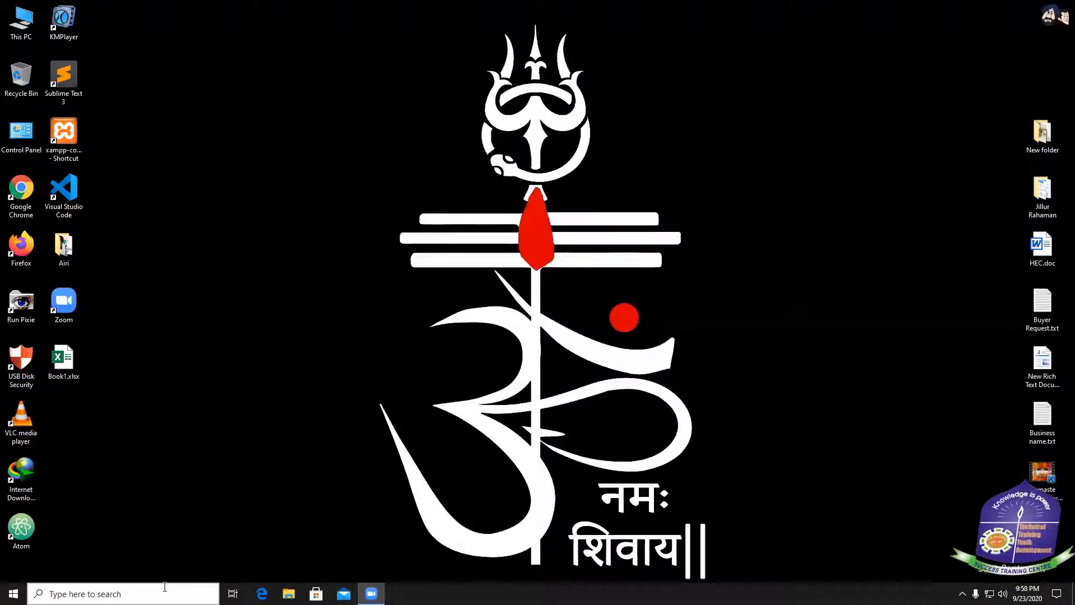
Search the computer for Excel, launch it and create a blank workbook
{"action": "left_click", "coordinate": [164, 587]}
{"action": "type", "text": "xc"}
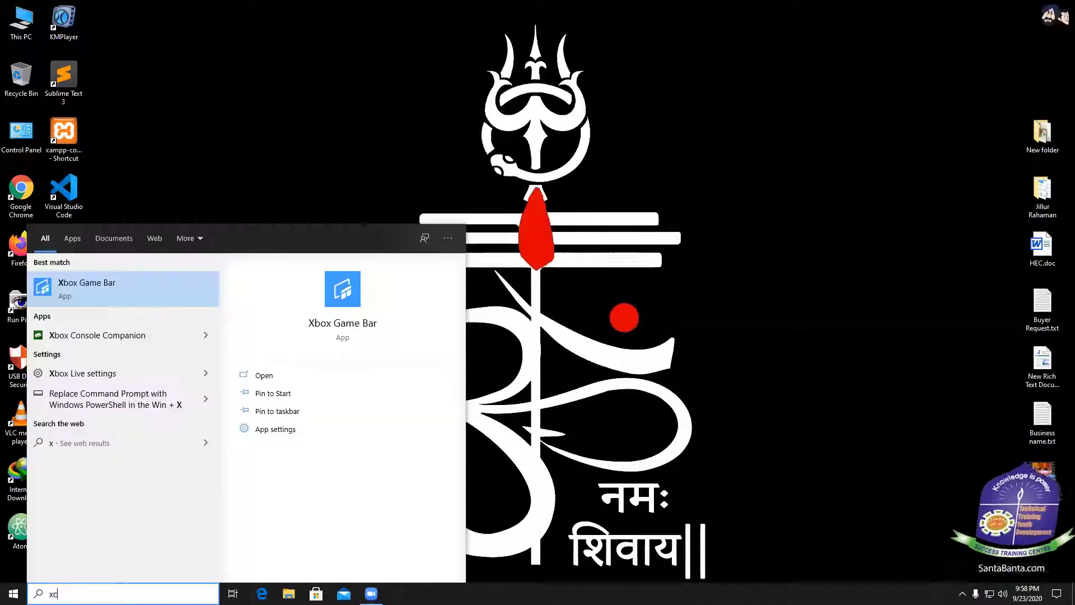
{"action": "key", "text": "BackSpace"}
{"action": "key", "text": "BackSpace"}
{"action": "type", "text": "ex"}
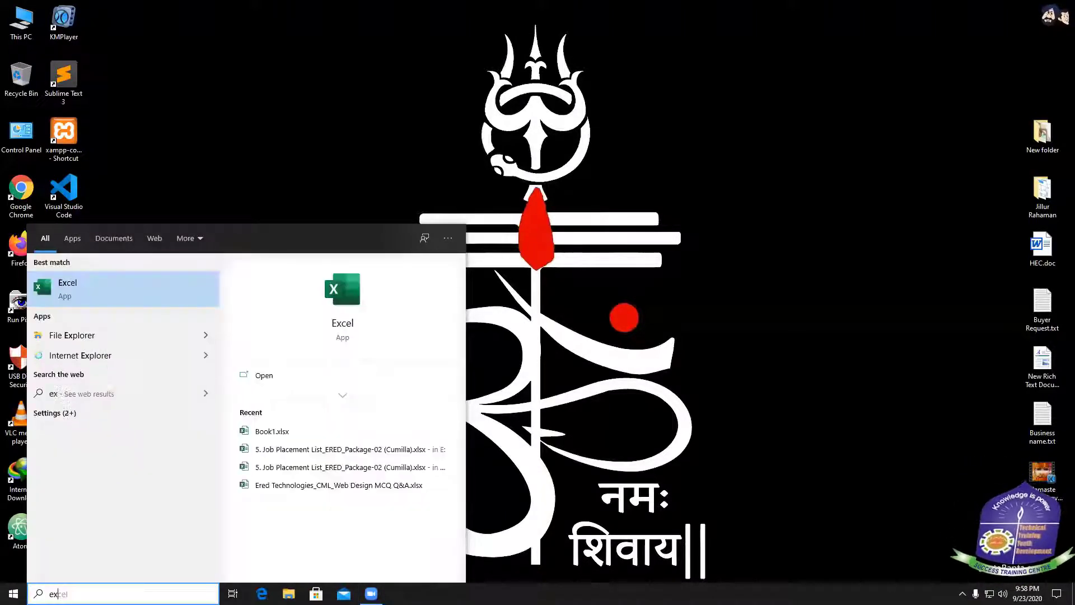
{"action": "key", "text": "Return"}
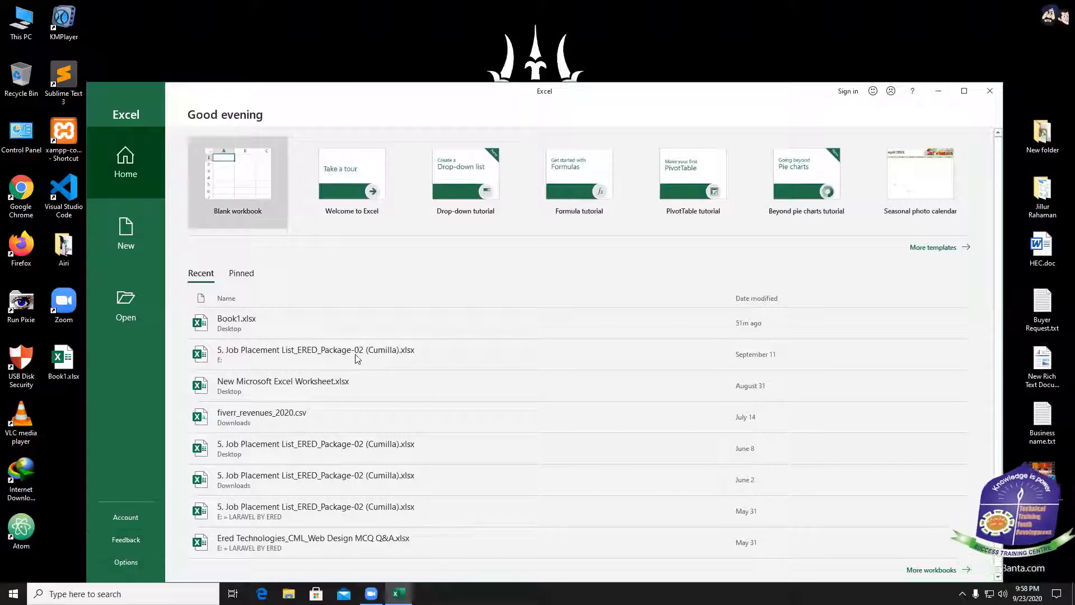
{"action": "key", "text": "Return"}
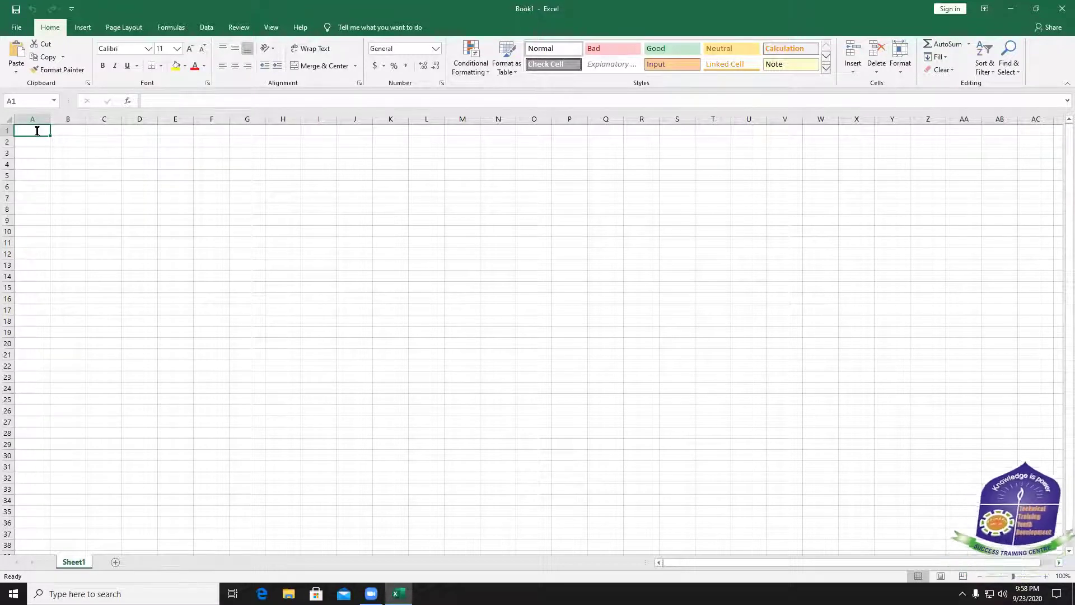
Enter 1 and 2 in cells A1 and A2 and fill the number series down to 11 in A11
{"action": "type", "text": "1"}
{"action": "key", "text": "Return"}
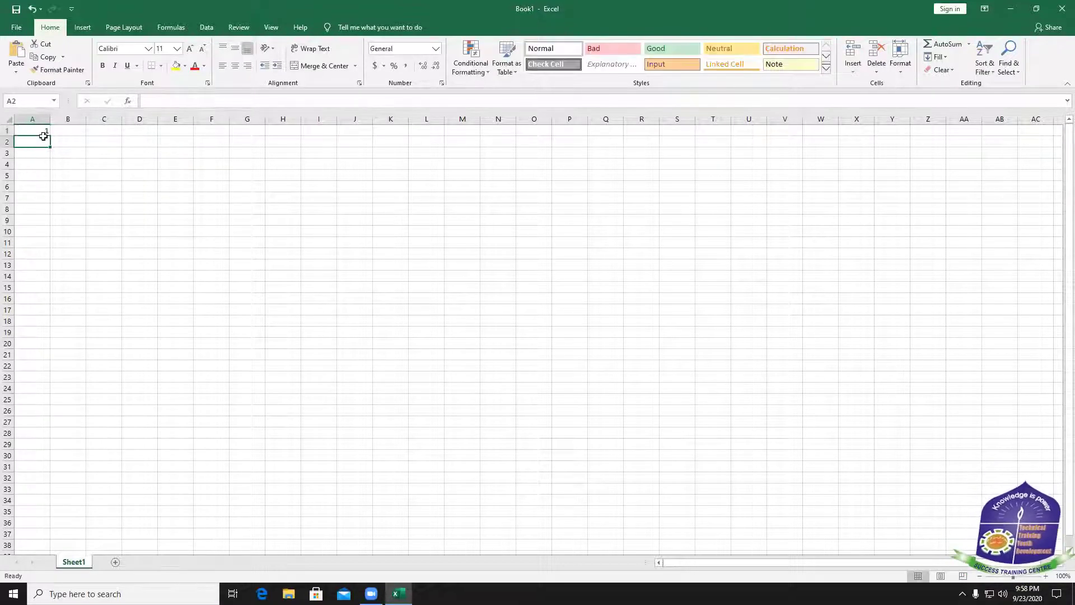
{"action": "type", "text": "2"}
{"action": "key", "text": "Return"}
{"action": "left_click", "coordinate": [43, 140]}
{"action": "left_click_drag", "start_coordinate": [42, 131], "coordinate": [48, 143]}
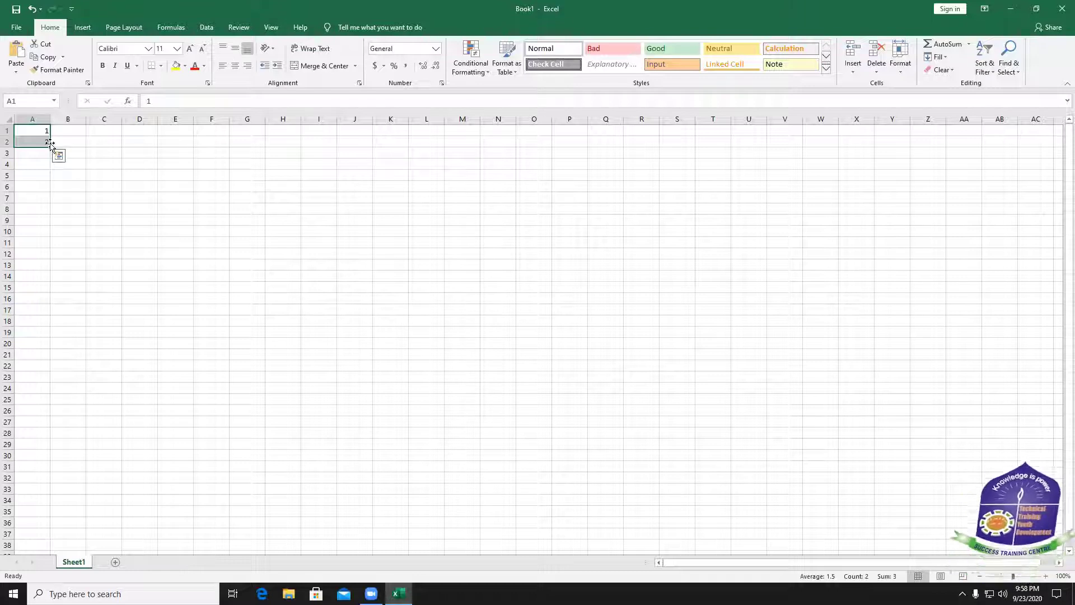
{"action": "left_click_drag", "start_coordinate": [49, 144], "coordinate": [48, 245]}
Enter the column headings "CODE NO" in B1 and "NAME" in C1
{"action": "left_click", "coordinate": [71, 133]}
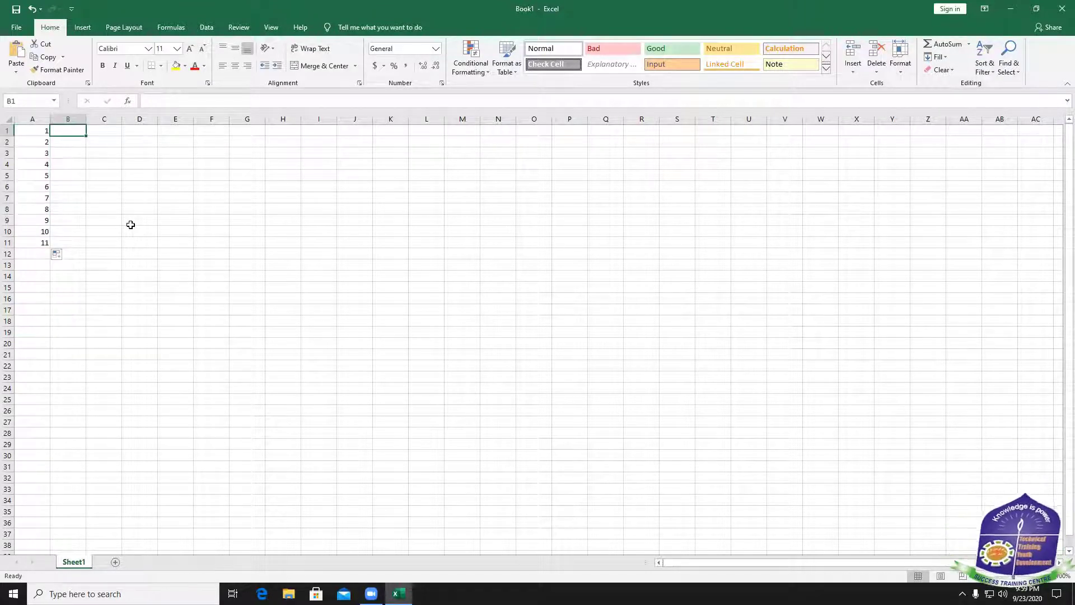
{"action": "type", "text": "COD"}
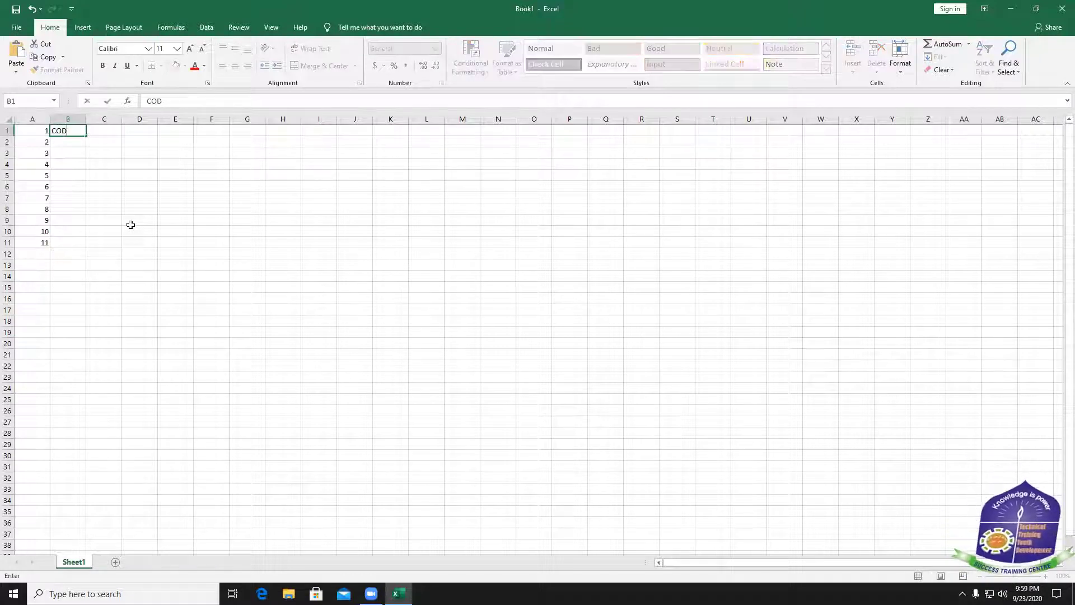
{"action": "type", "text": "E NO"}
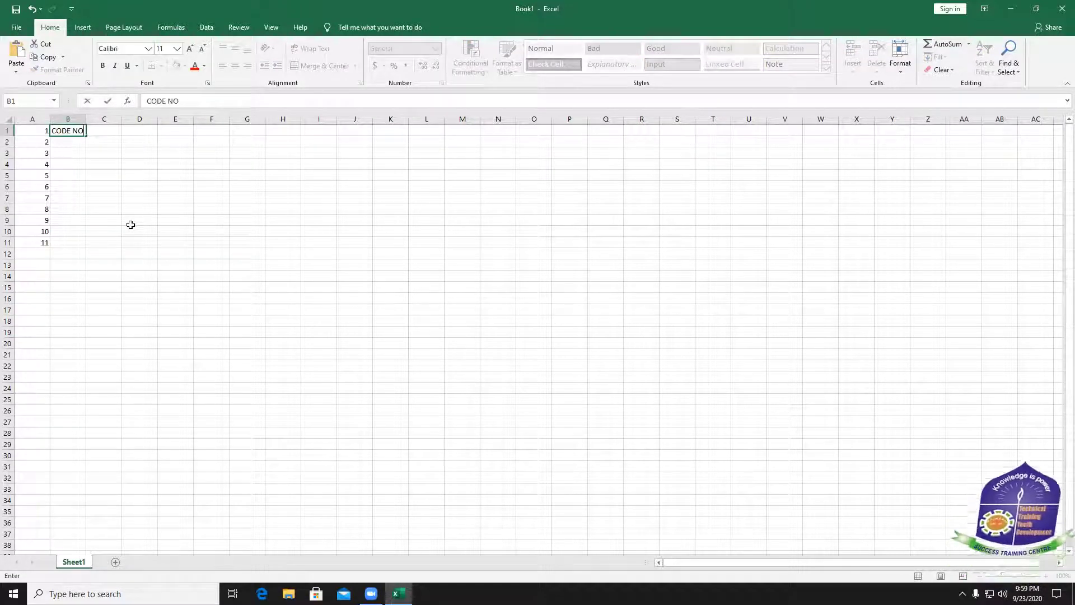
{"action": "key", "text": "Tab"}
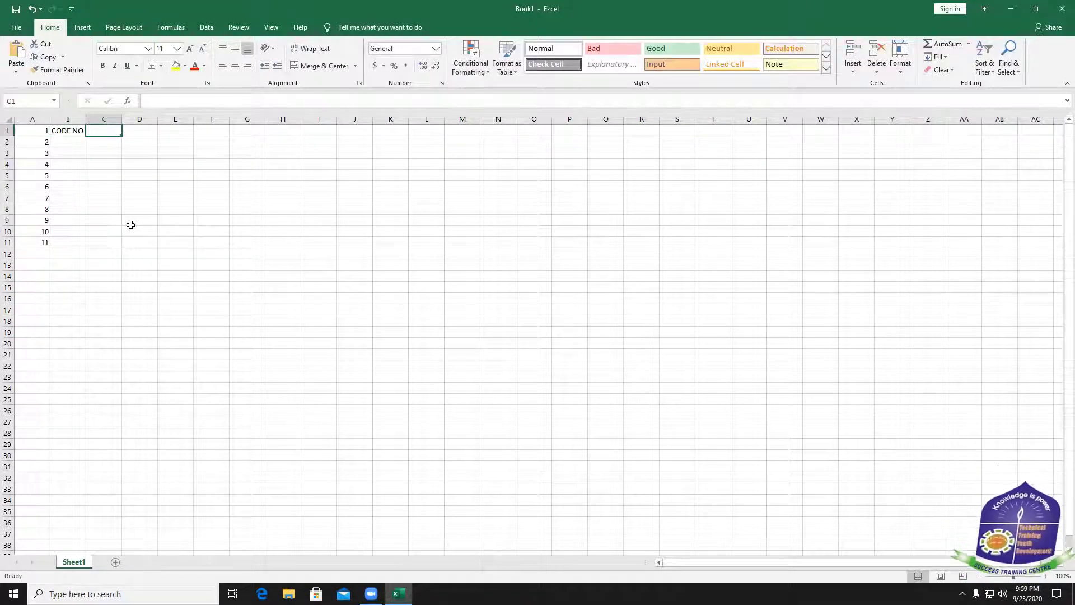
{"action": "type", "text": "NAME"}
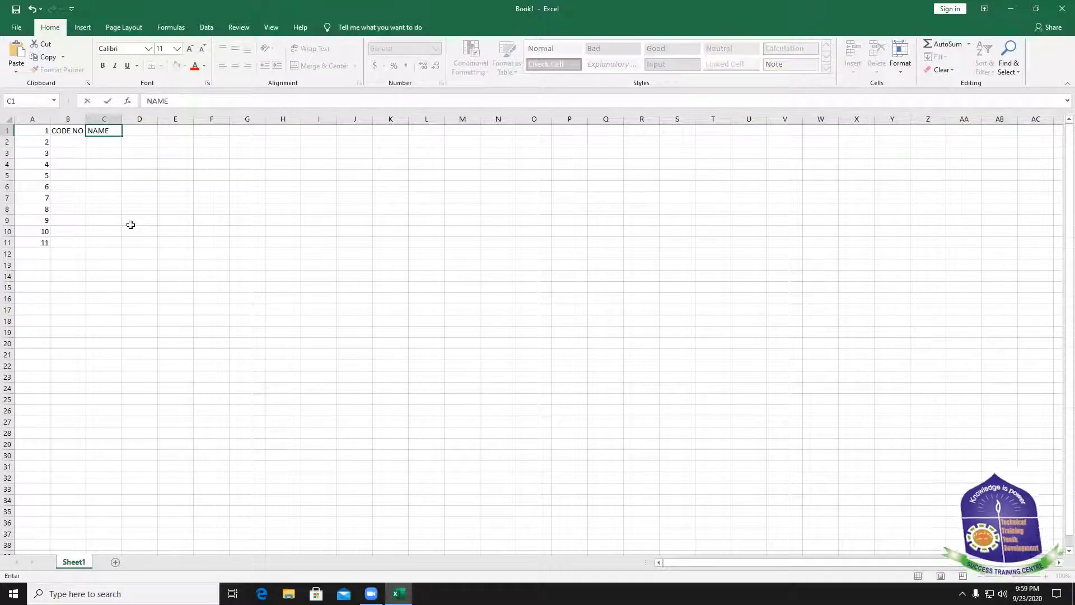
{"action": "key", "text": "Tab"}
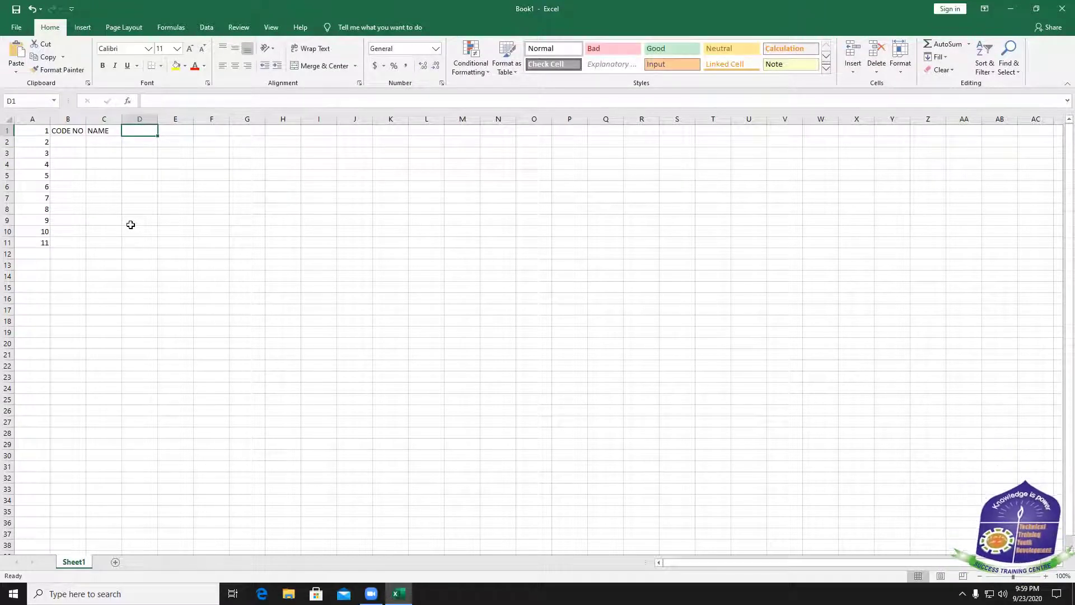
Enter the heading "WORKING HOUR" in D1 and fit column D's width to the text
{"action": "type", "text": "W"}
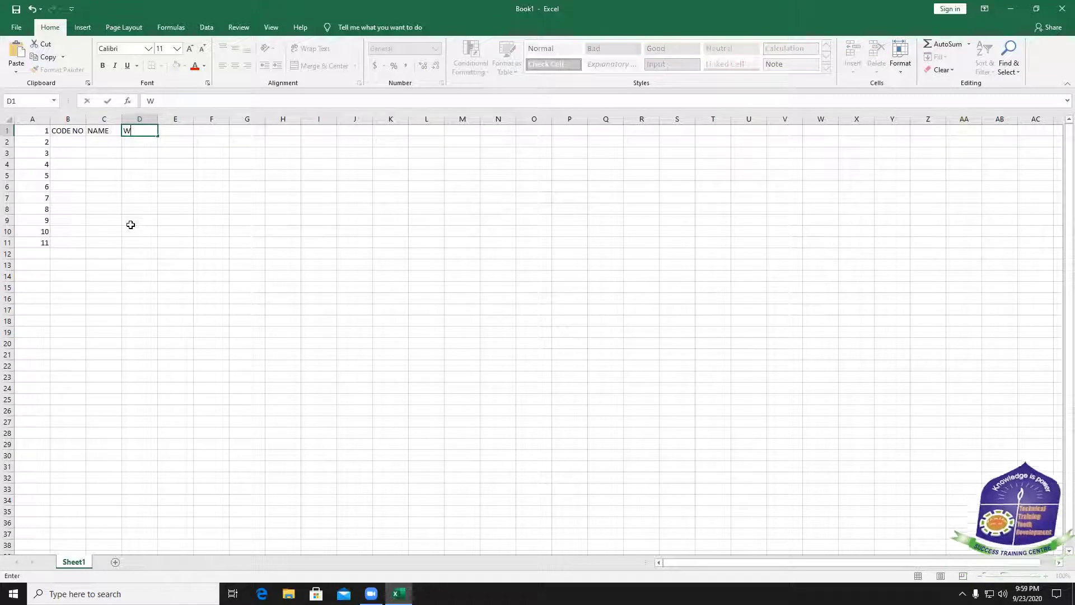
{"action": "type", "text": "ORKING"}
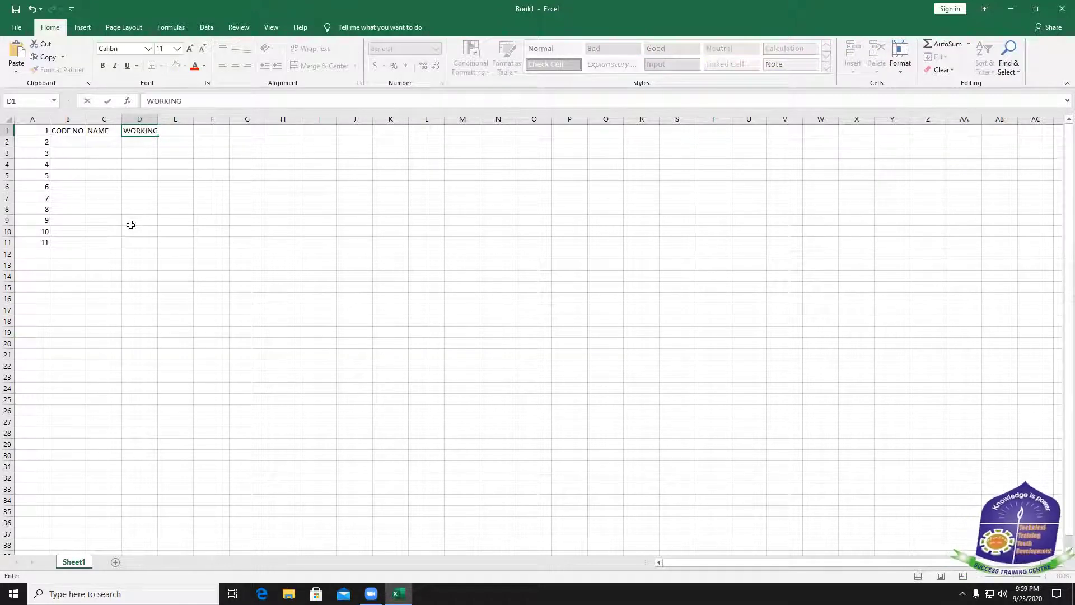
{"action": "type", "text": " HOUR"}
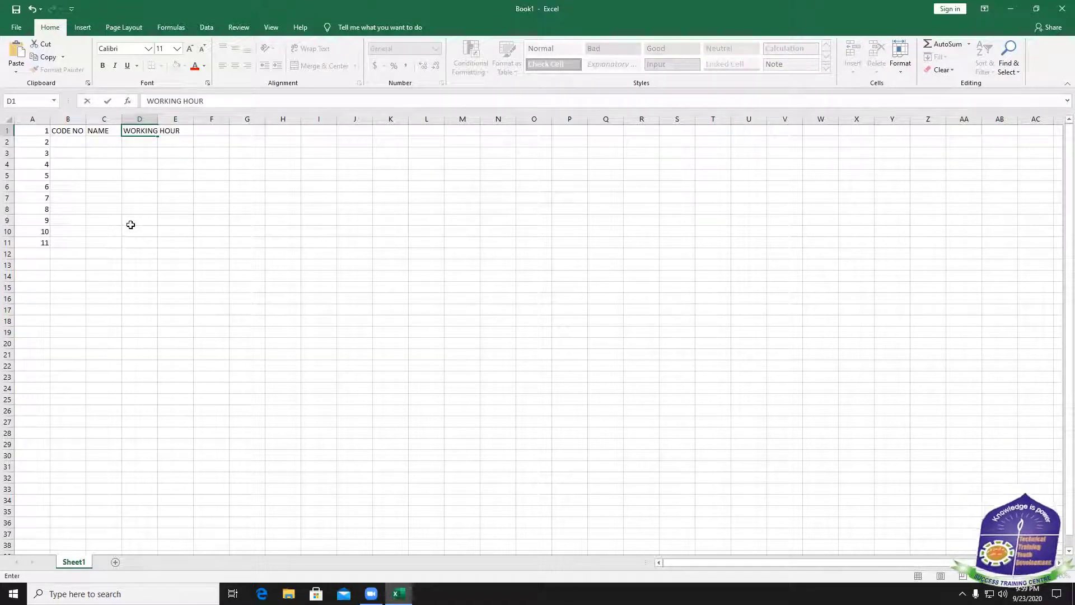
{"action": "left_click", "coordinate": [189, 145]}
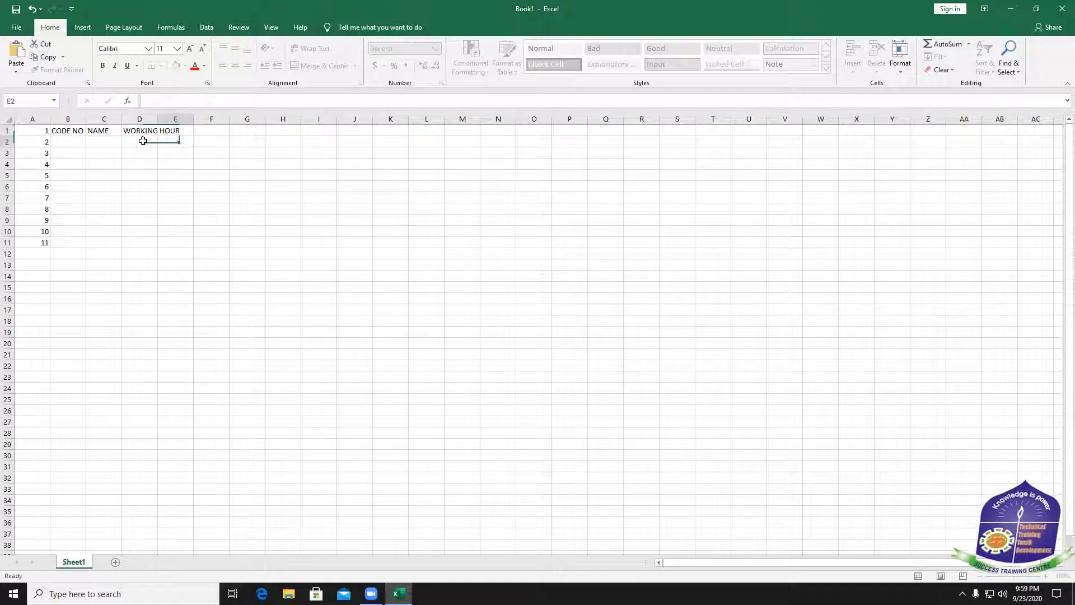
{"action": "left_click", "coordinate": [147, 130]}
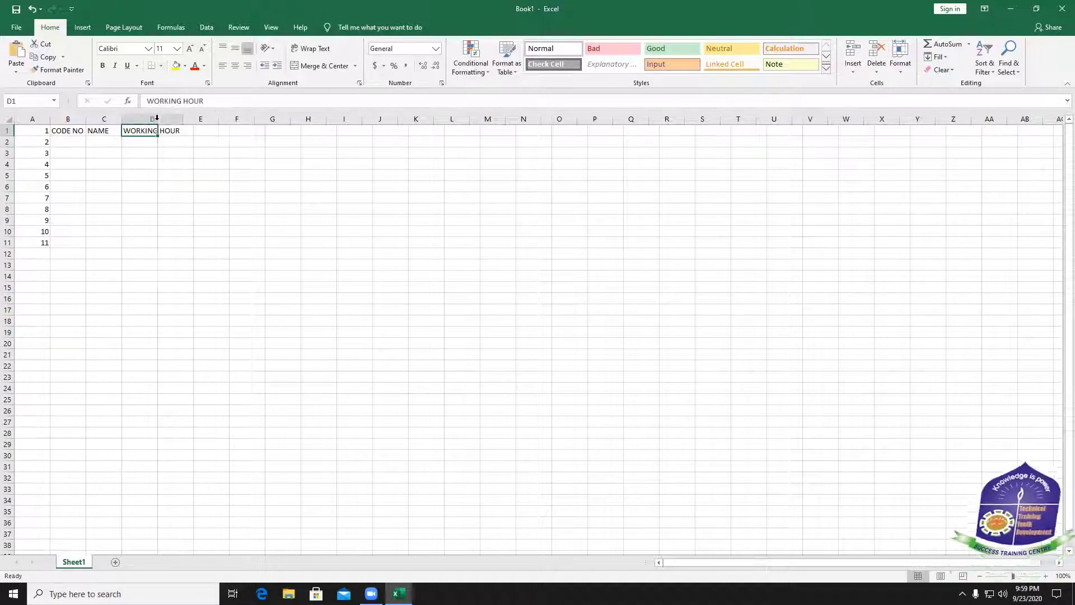
{"action": "double_click", "coordinate": [157, 119]}
Enter the heading "OVER TIME" in E1 and widen column E to fit the text
{"action": "left_click", "coordinate": [195, 132]}
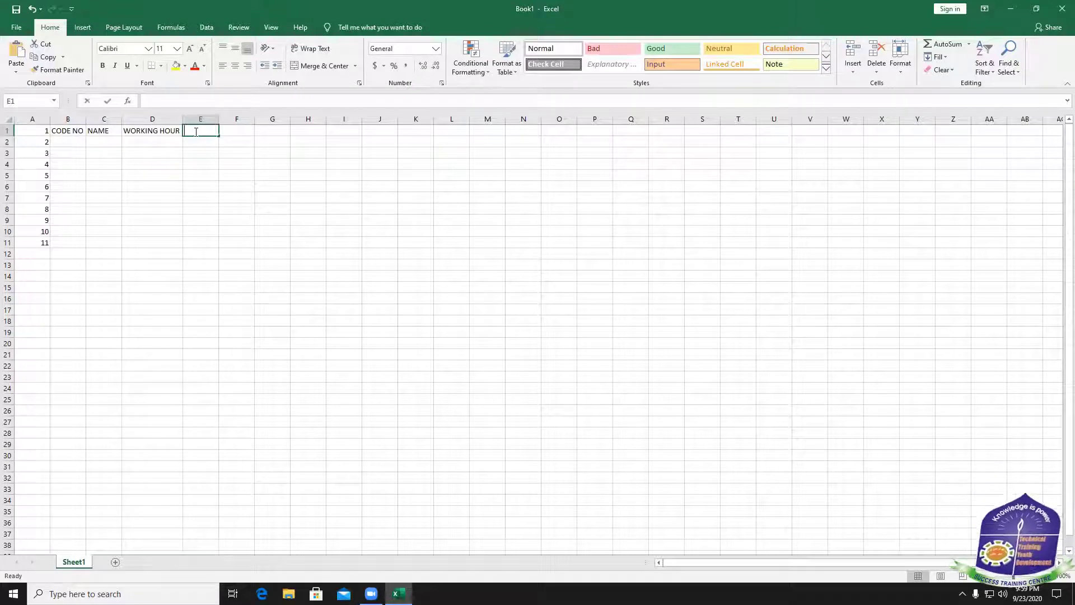
{"action": "type", "text": "OVER TIME"}
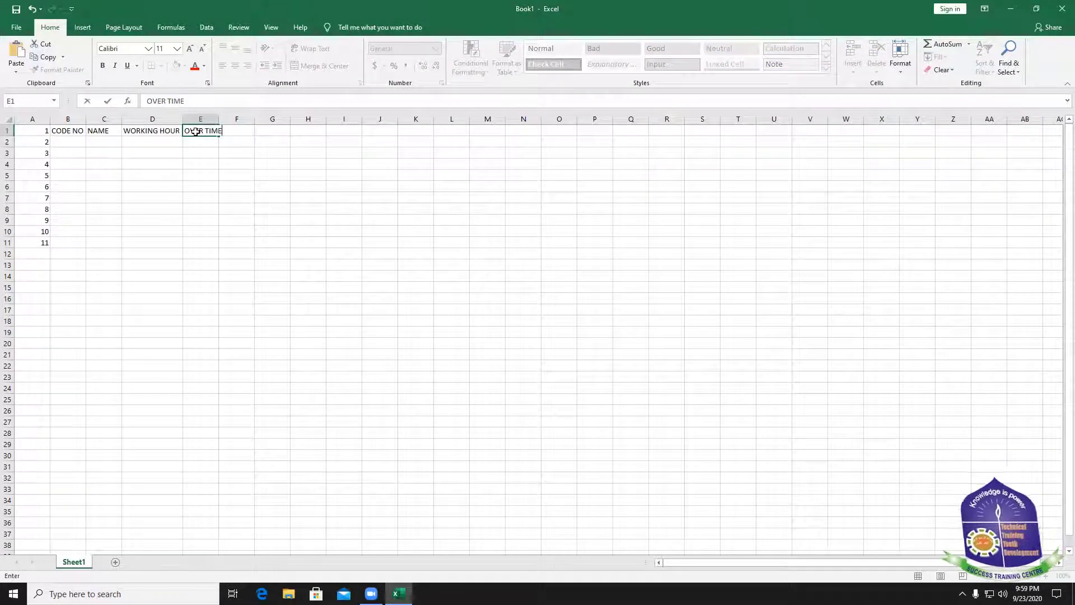
{"action": "key", "text": "Tab"}
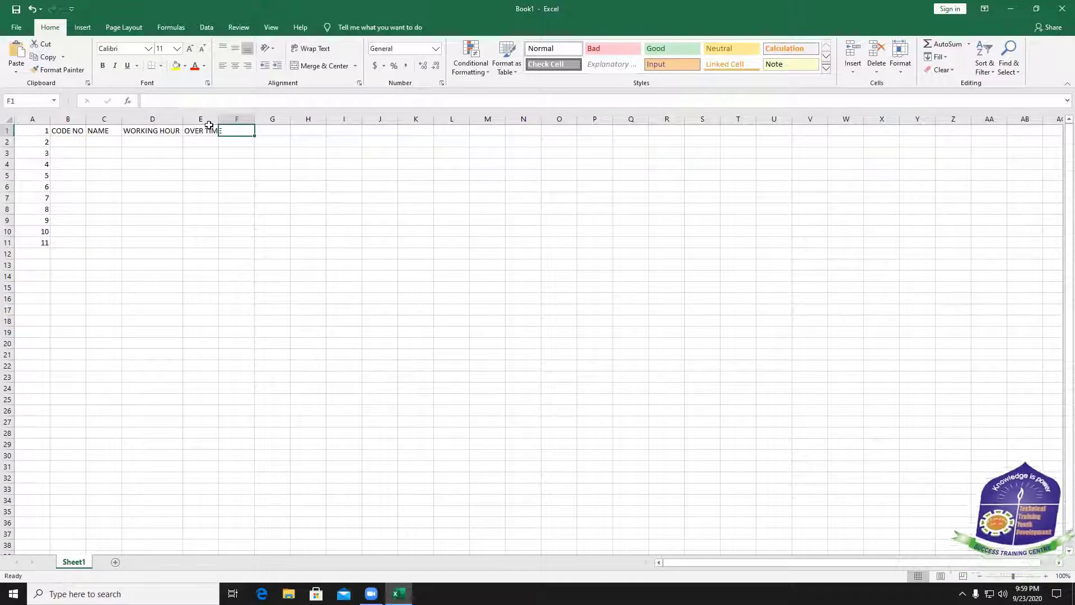
{"action": "left_click_drag", "start_coordinate": [220, 118], "coordinate": [220, 119]}
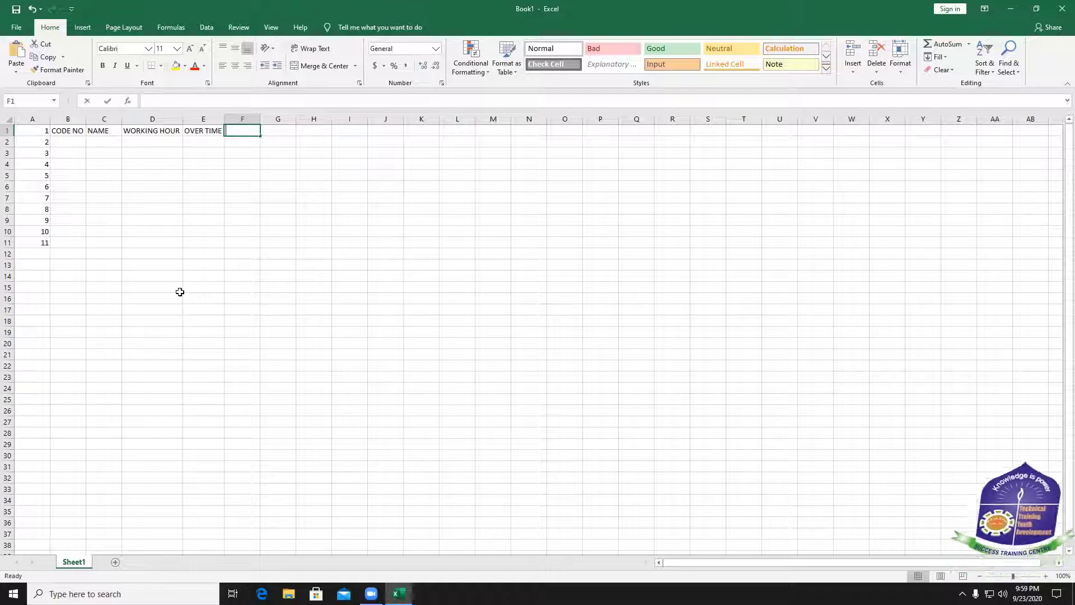
Enter the heading "TOTAL PAY" in F1 and fit column F's width to the text
{"action": "type", "text": "TOTA"}
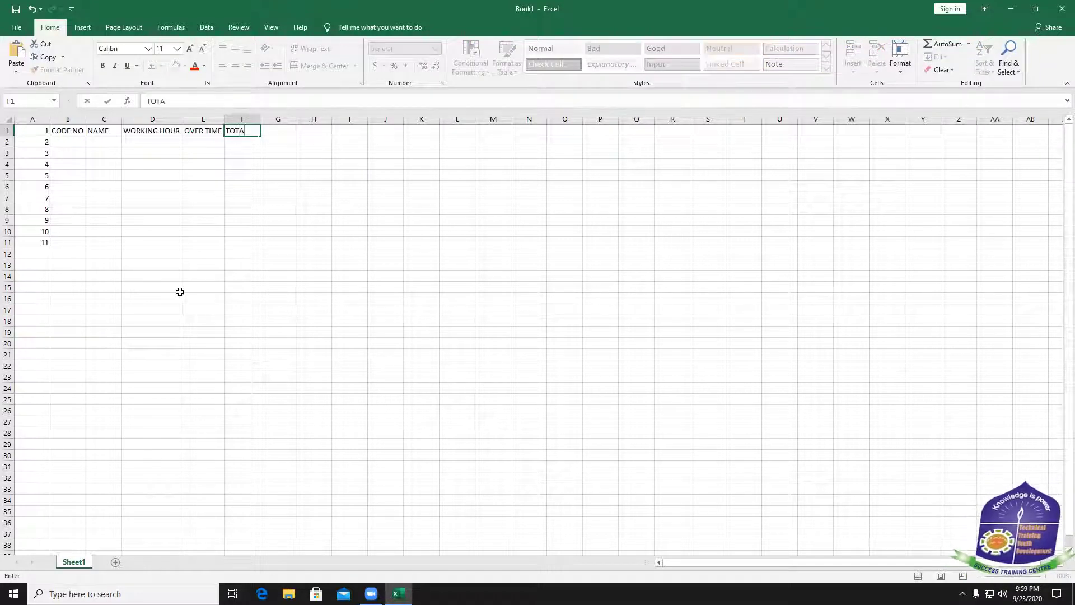
{"action": "type", "text": "L P"}
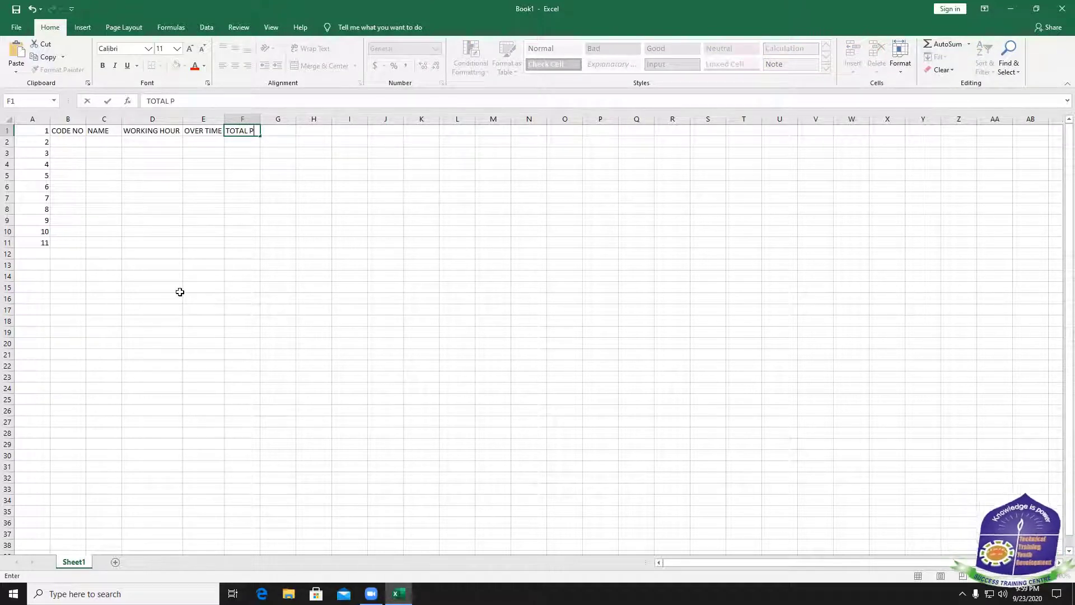
{"action": "type", "text": "AY"}
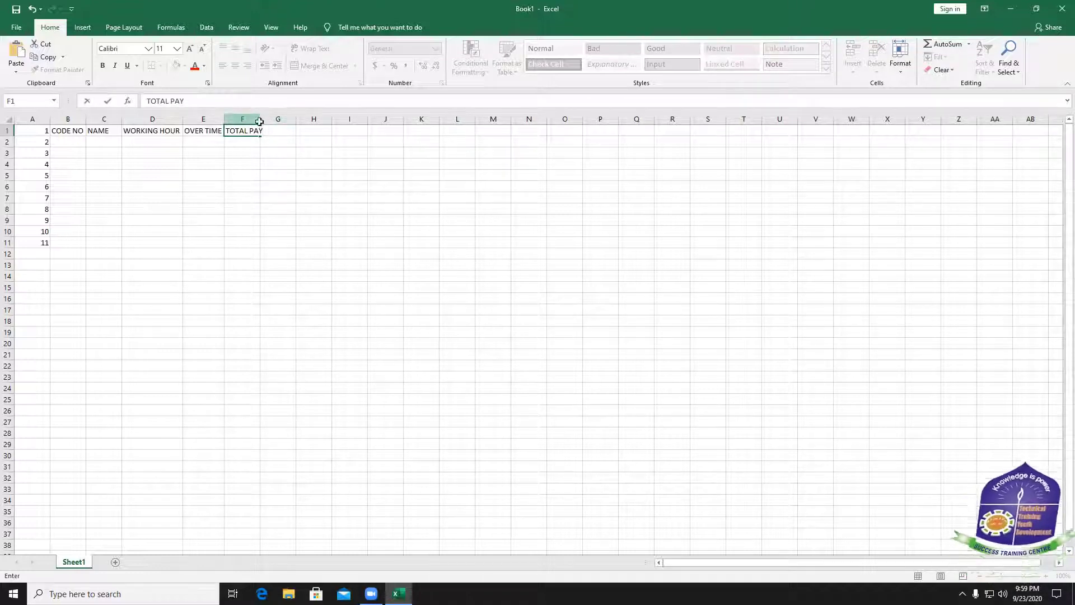
{"action": "left_click", "coordinate": [259, 119]}
{"action": "double_click", "coordinate": [258, 118]}
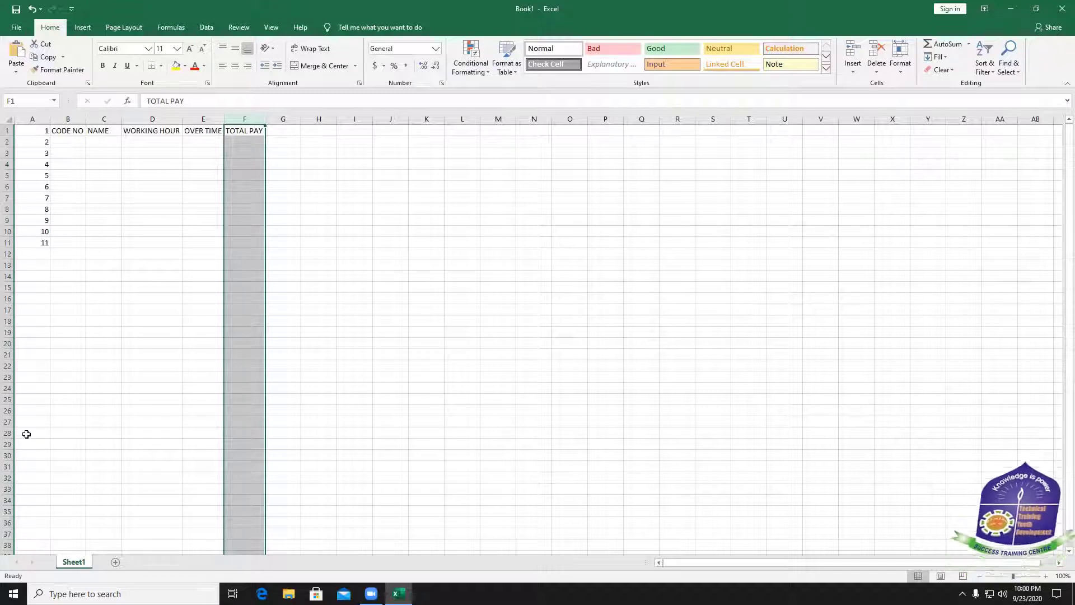
{"action": "left_click", "coordinate": [100, 146]}
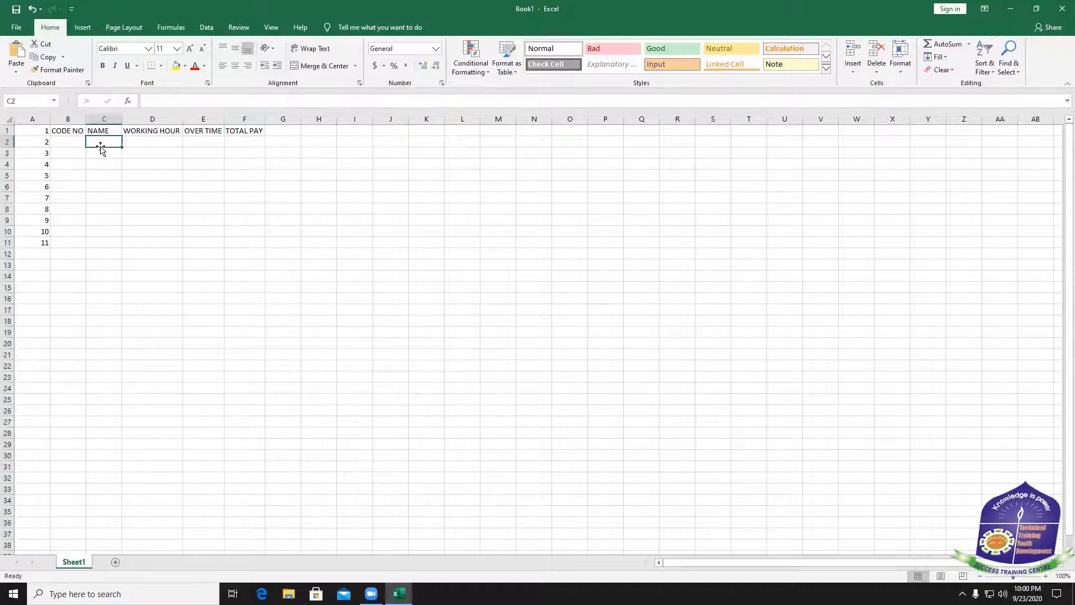
{"action": "double_click", "coordinate": [146, 131]}
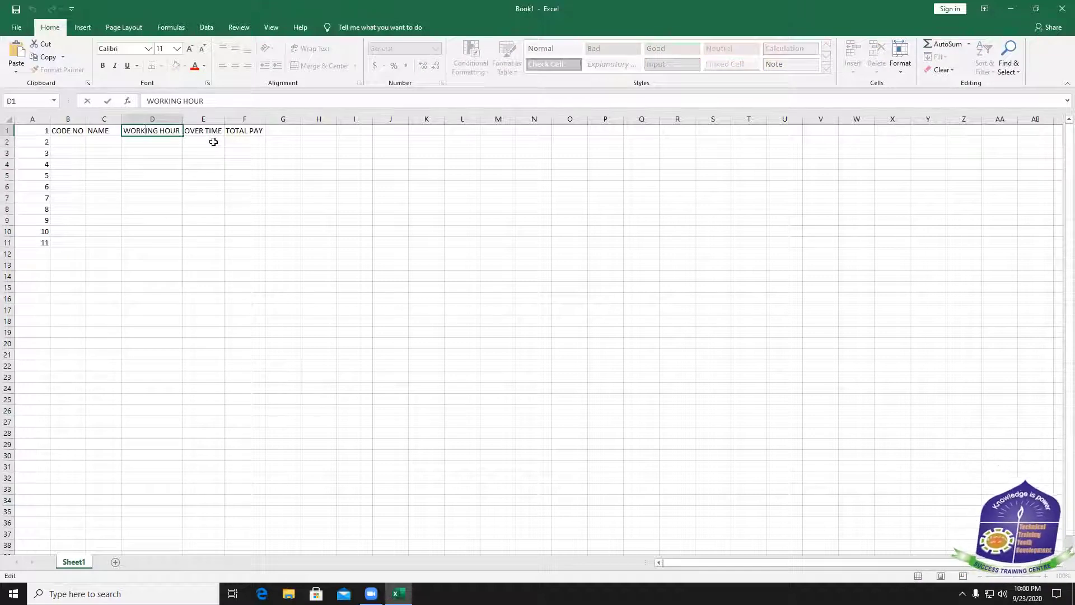
{"action": "left_click", "coordinate": [190, 138]}
{"action": "left_click", "coordinate": [173, 132]}
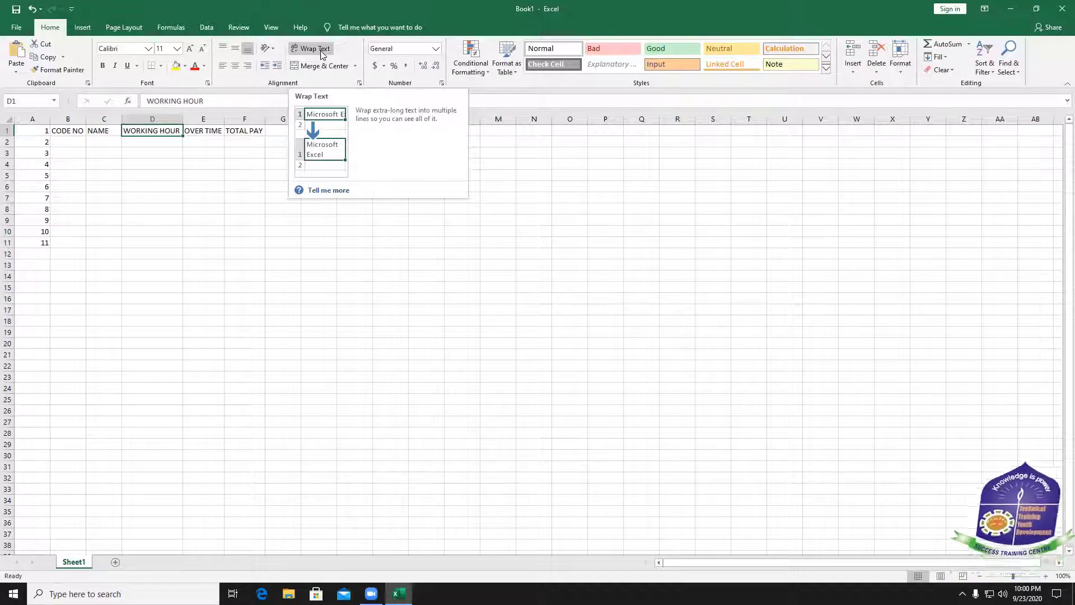
{"action": "left_click", "coordinate": [100, 150]}
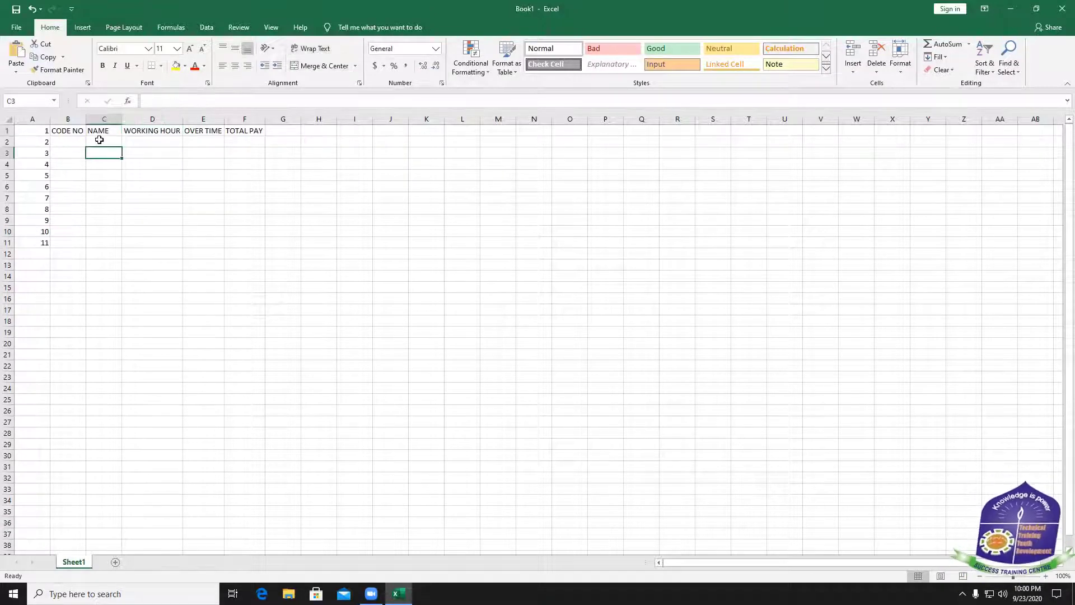
Enter the first four employees' names in uppercase under the NAME heading, in cells C2 to C5
{"action": "left_click", "coordinate": [99, 141]}
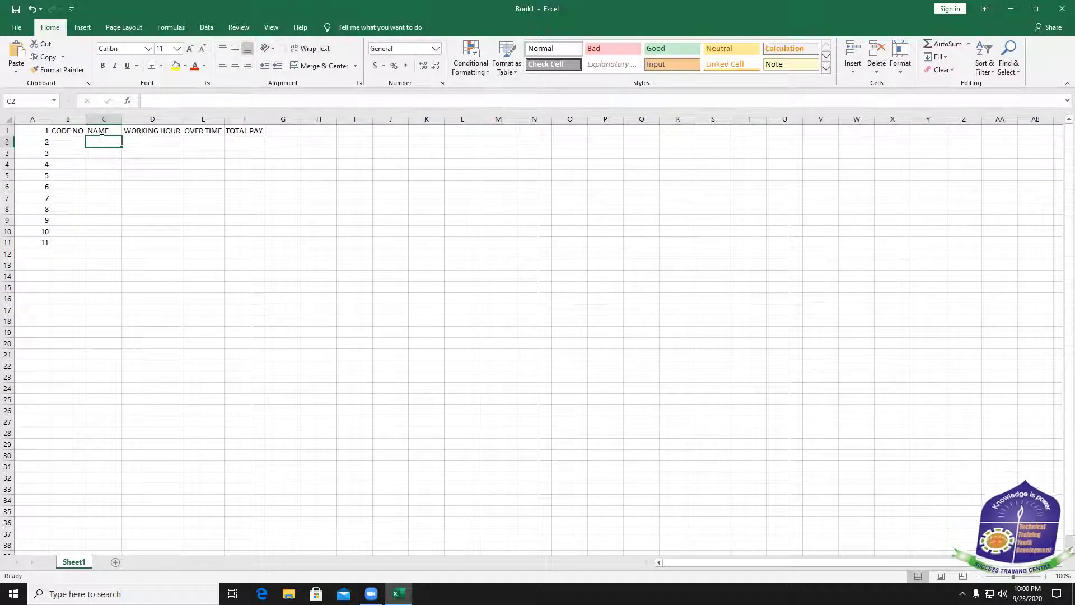
{"action": "type", "text": "ALAM"}
{"action": "key", "text": "Return"}
{"action": "type", "text": "HALAL"}
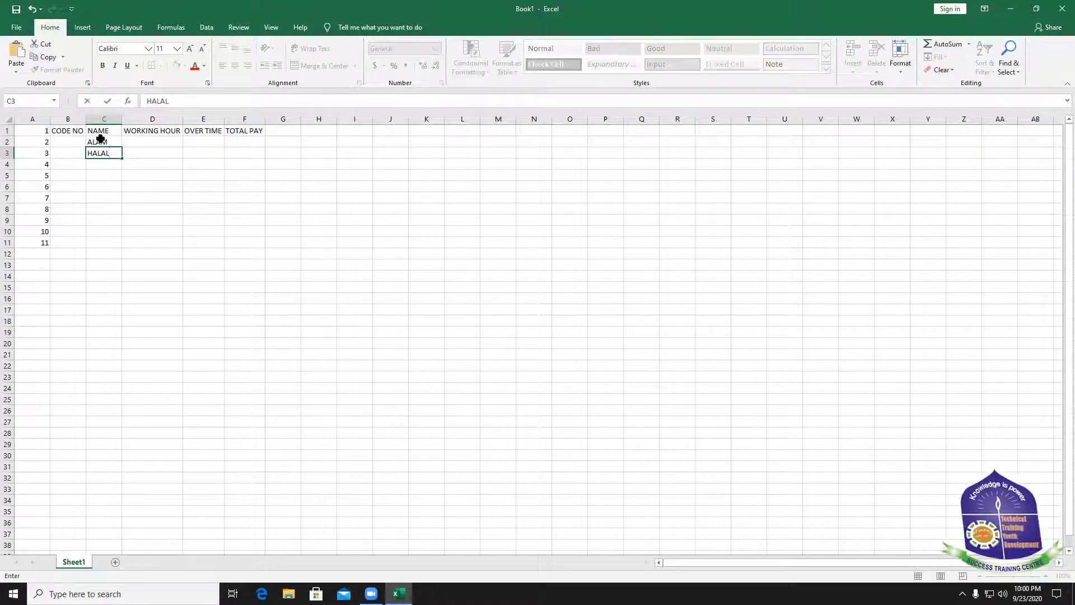
{"action": "key", "text": "Return"}
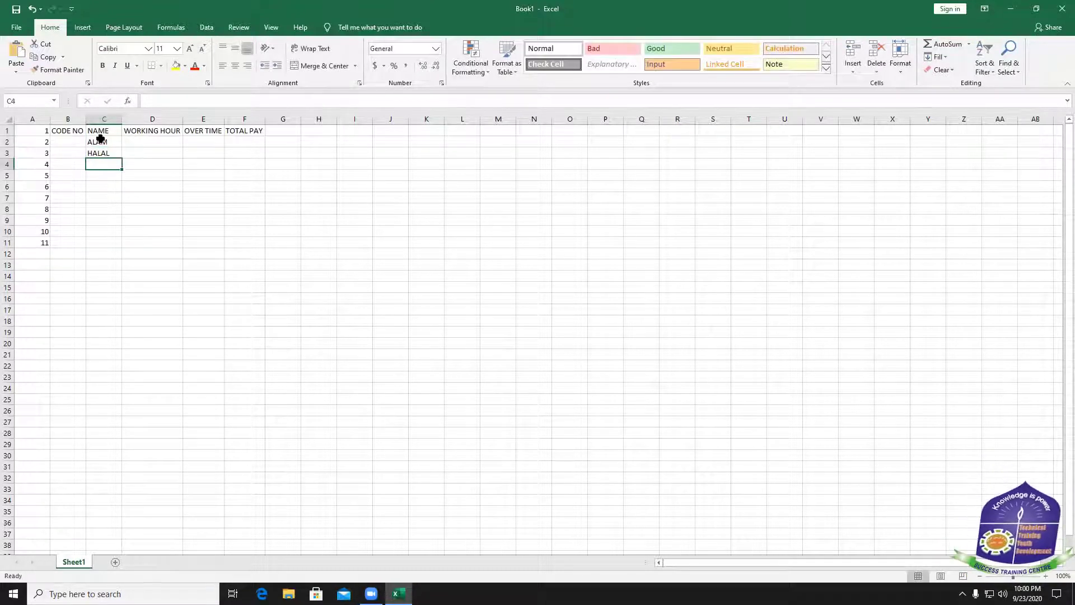
{"action": "type", "text": "S"}
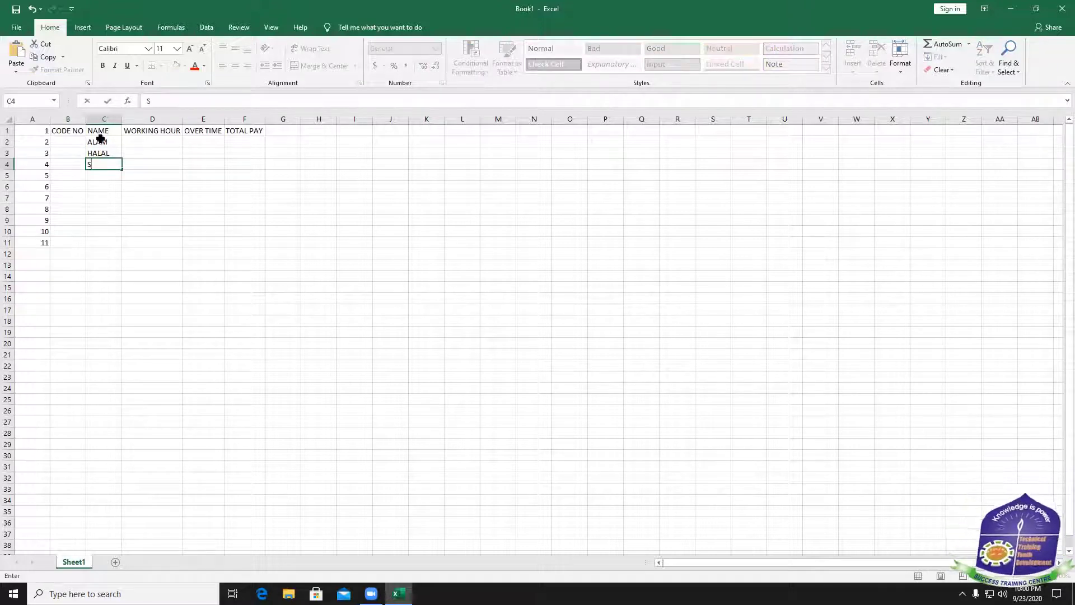
{"action": "type", "text": "HAID"}
{"action": "key", "text": "Return"}
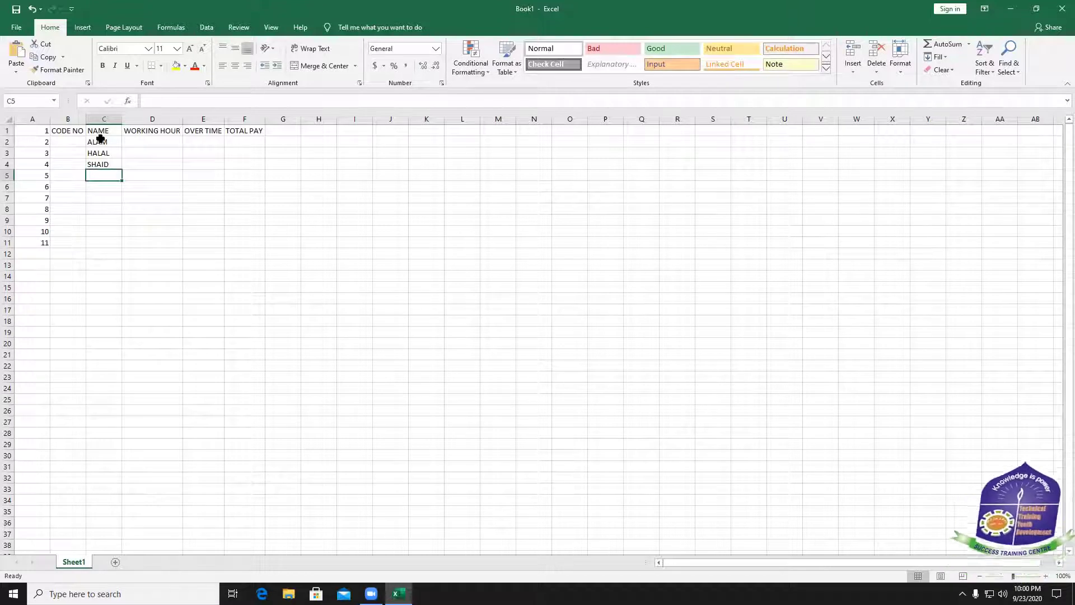
{"action": "type", "text": "ZA"}
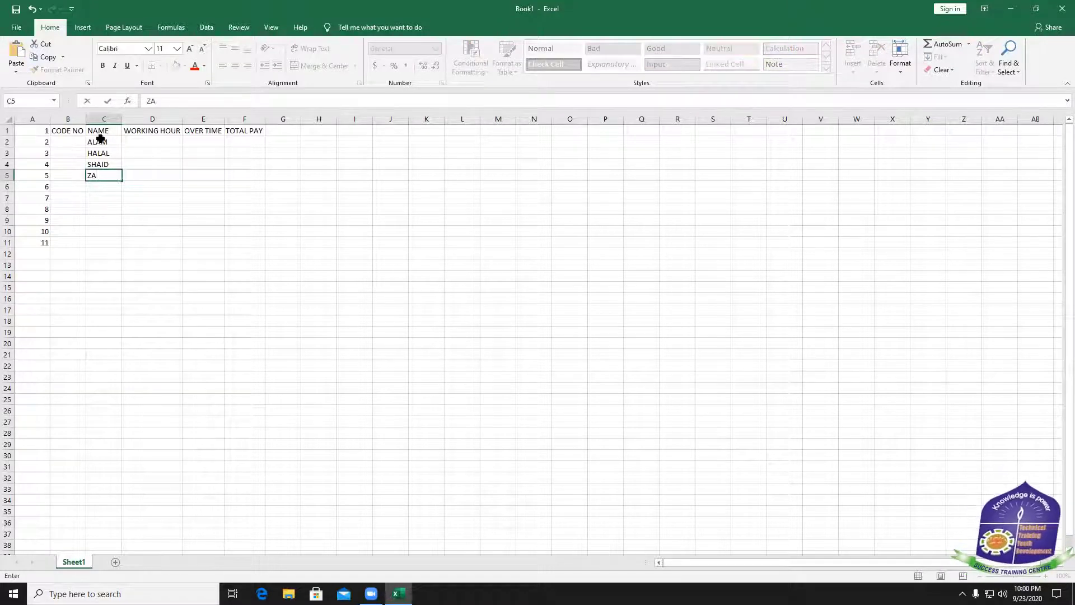
{"action": "type", "text": "LIR"}
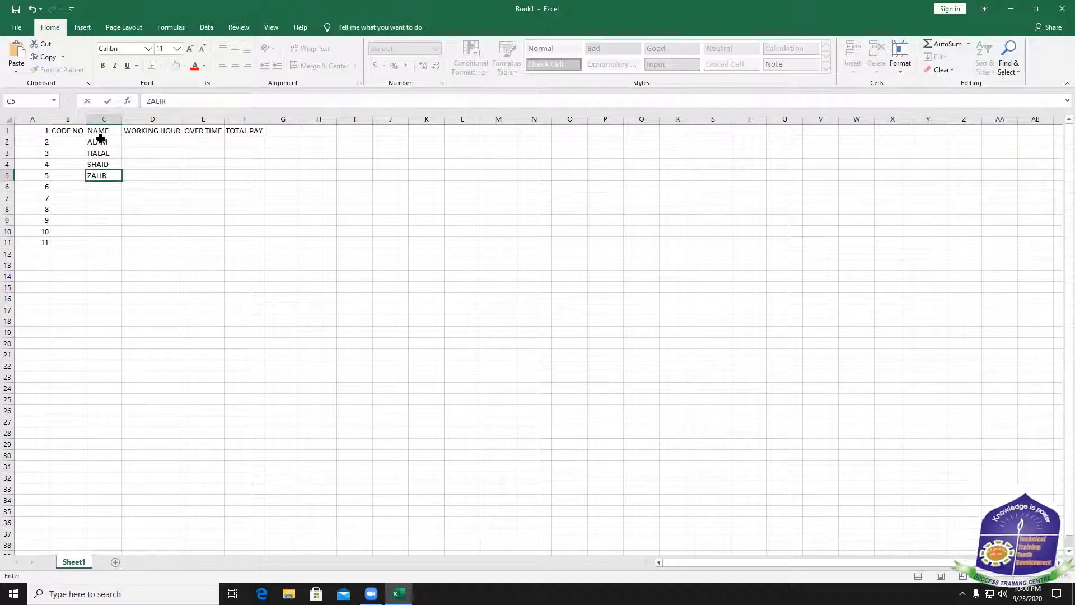
{"action": "key", "text": "Return"}
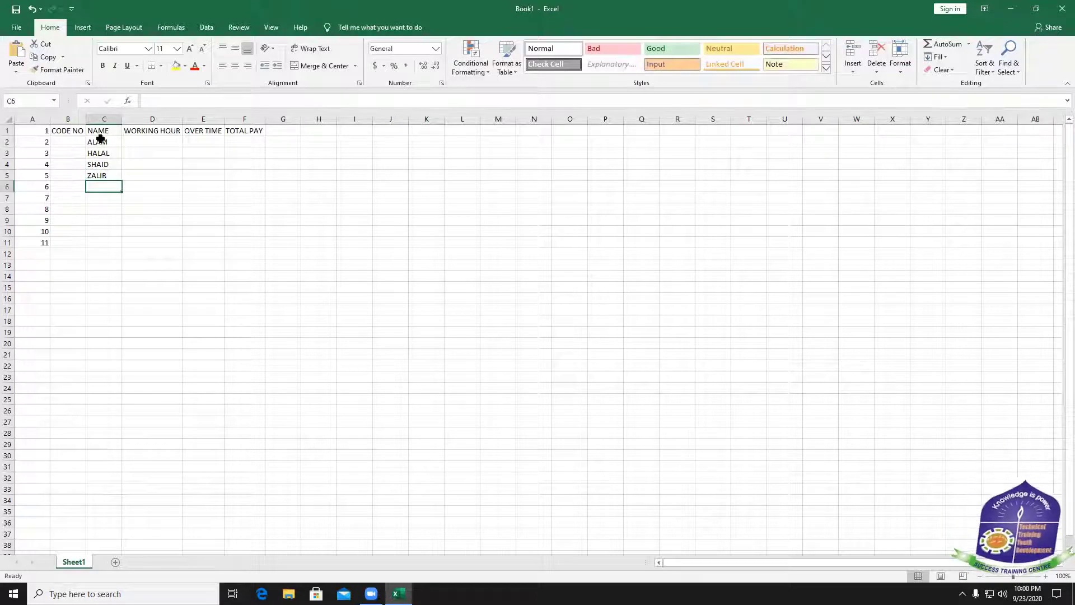
Enter three more employees' names in uppercase in cells C6 to C8 of the NAME column
{"action": "type", "text": "R"}
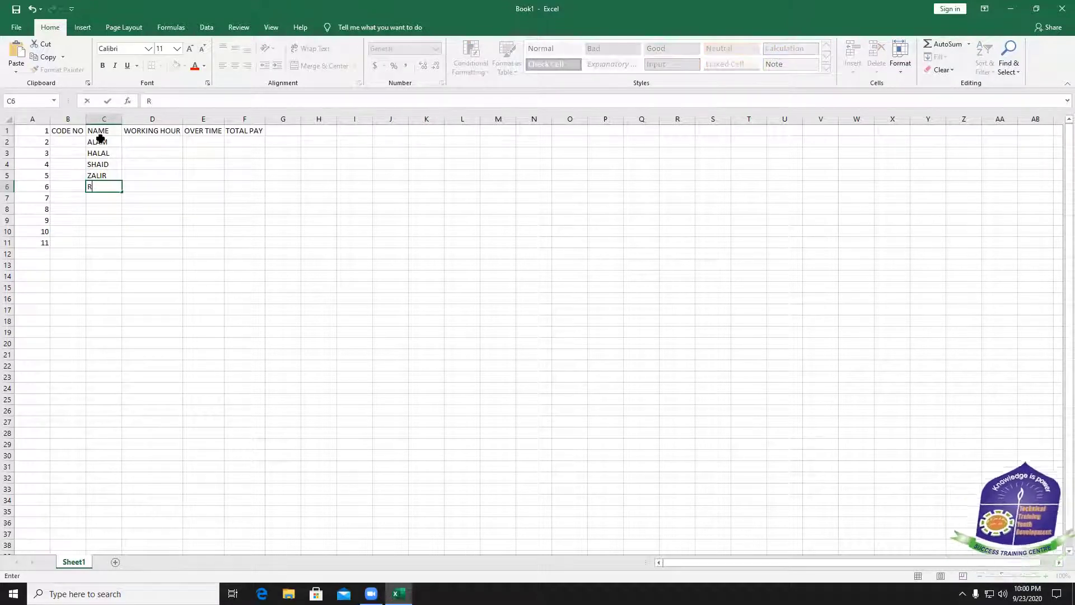
{"action": "type", "text": "ANA"}
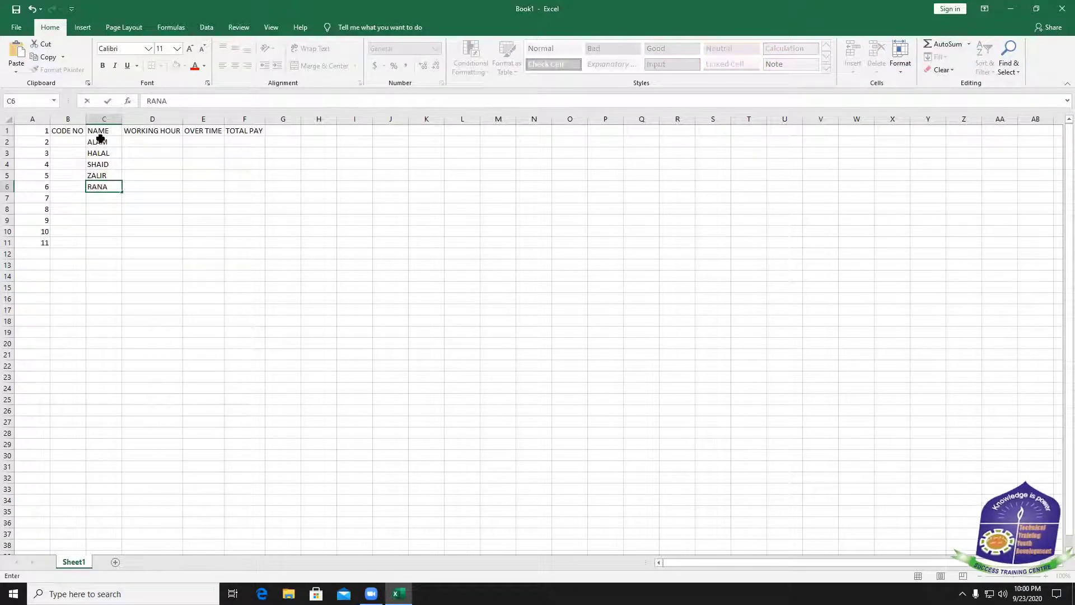
{"action": "key", "text": "Return"}
{"action": "type", "text": "RAFIQ"}
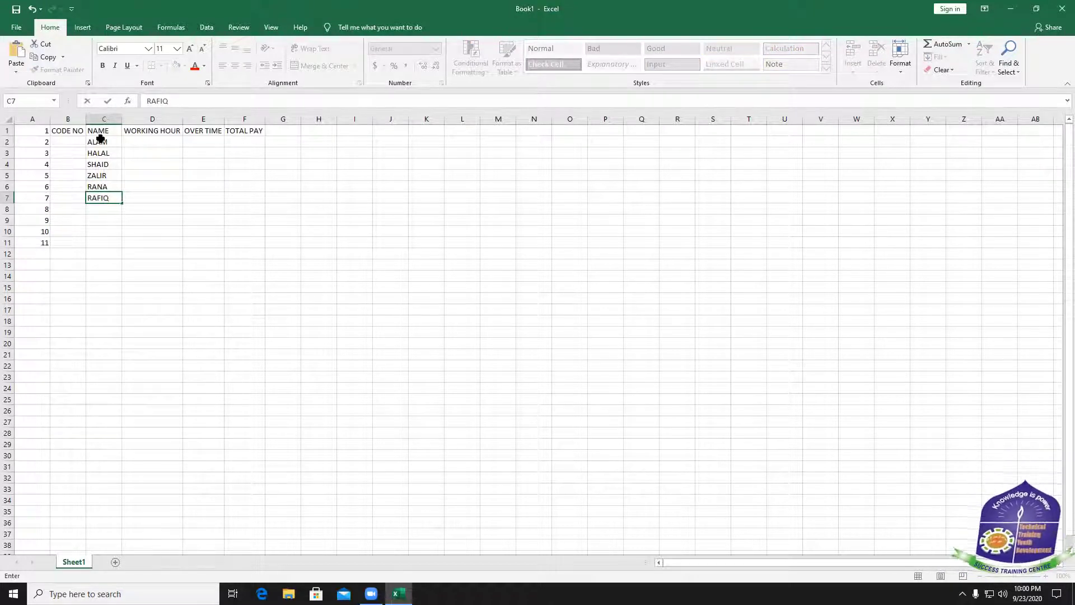
{"action": "key", "text": "Return"}
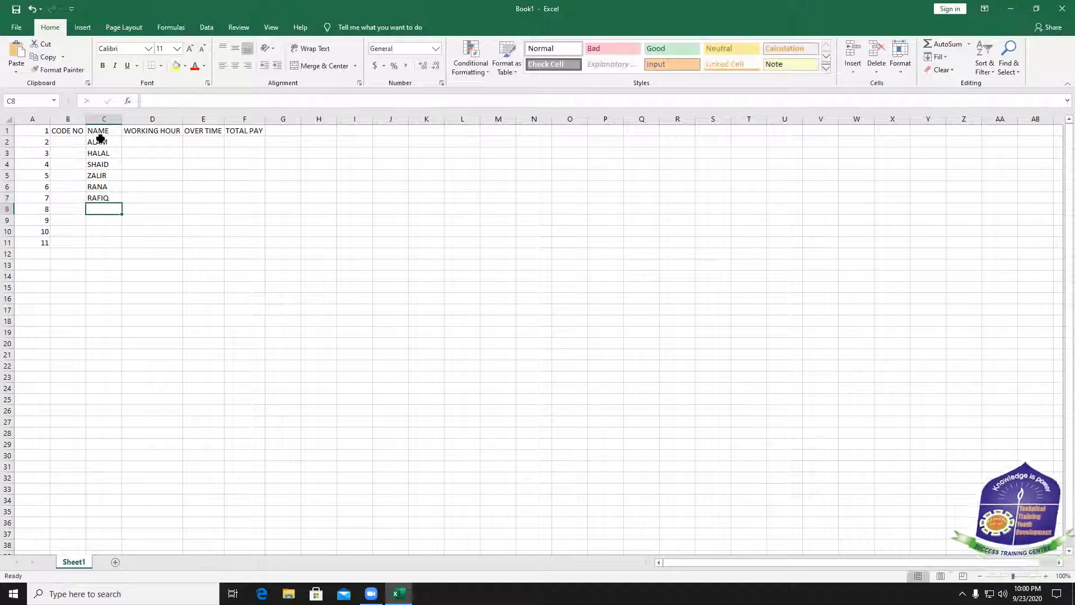
{"action": "type", "text": "EV"}
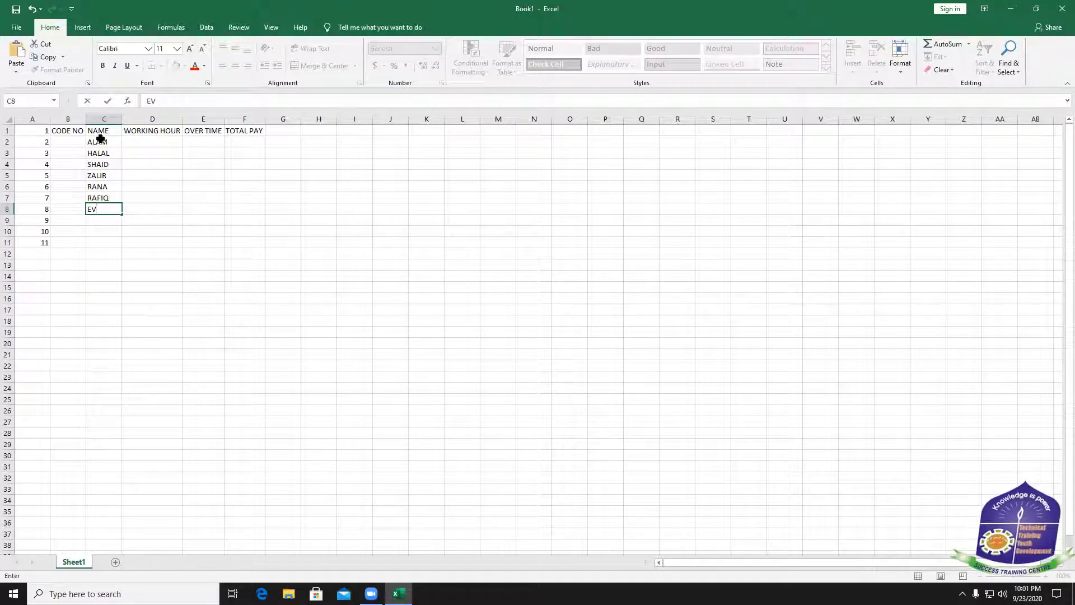
{"action": "type", "text": "AN"}
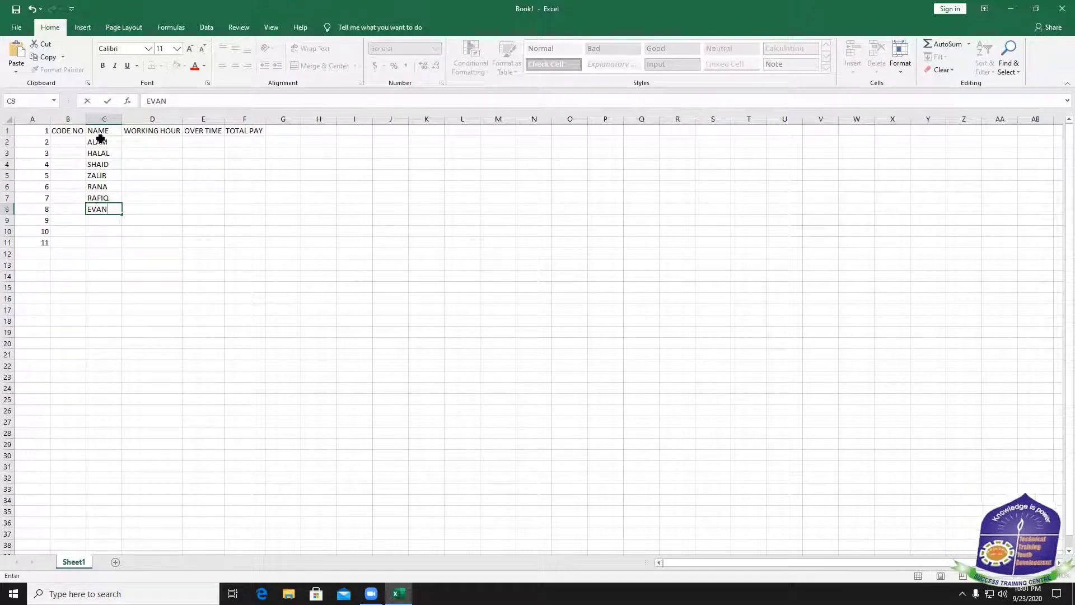
{"action": "key", "text": "Return"}
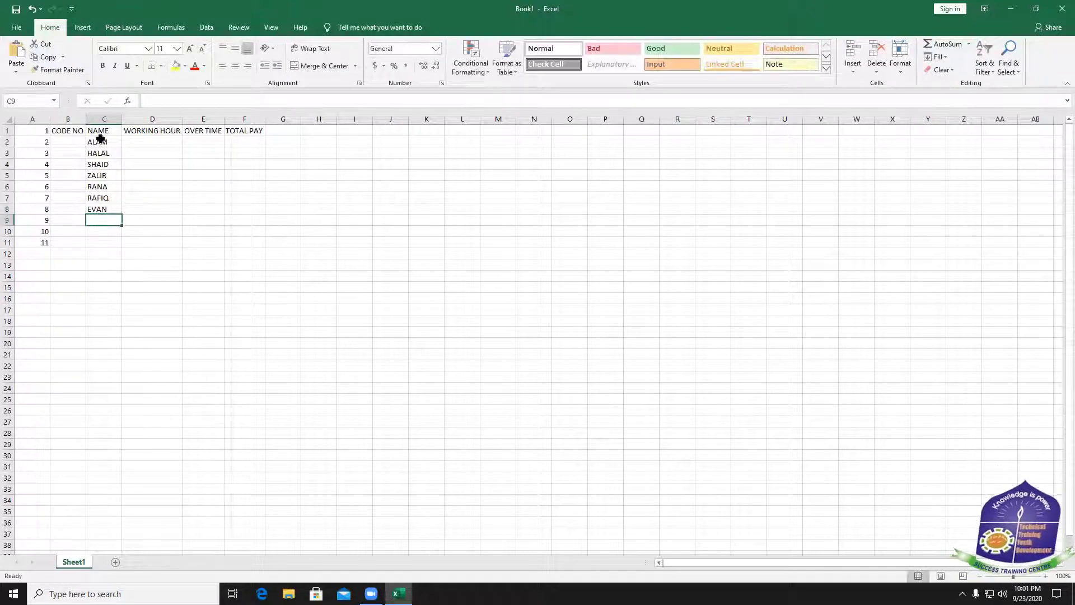
Enter the eighth employee's name in C9 and retype it to correct its last letter
{"action": "type", "text": "NAME"}
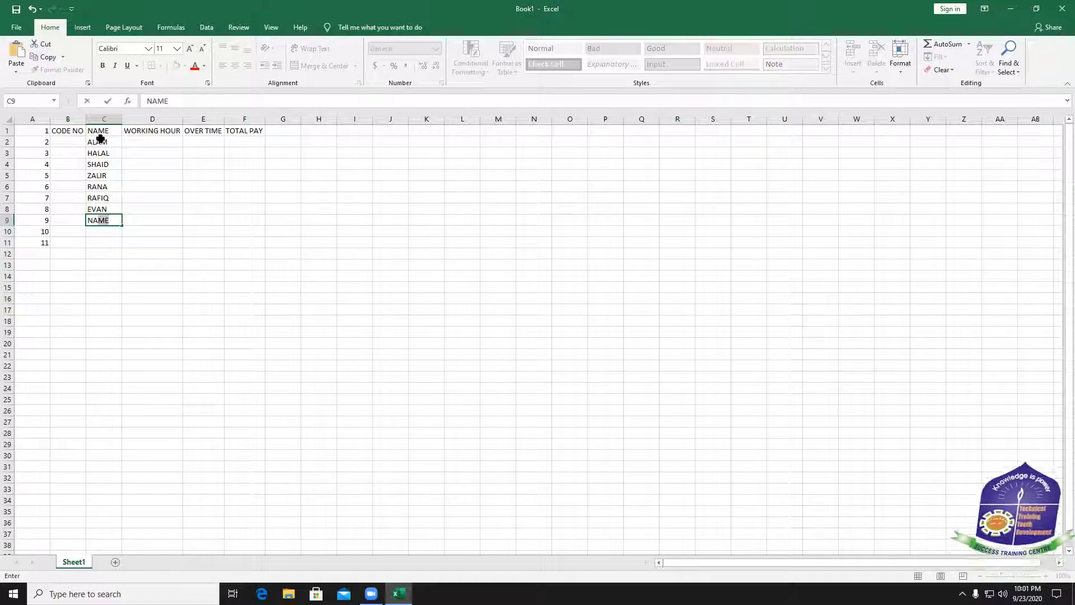
{"action": "type", "text": "AVIS"}
{"action": "key", "text": "Return"}
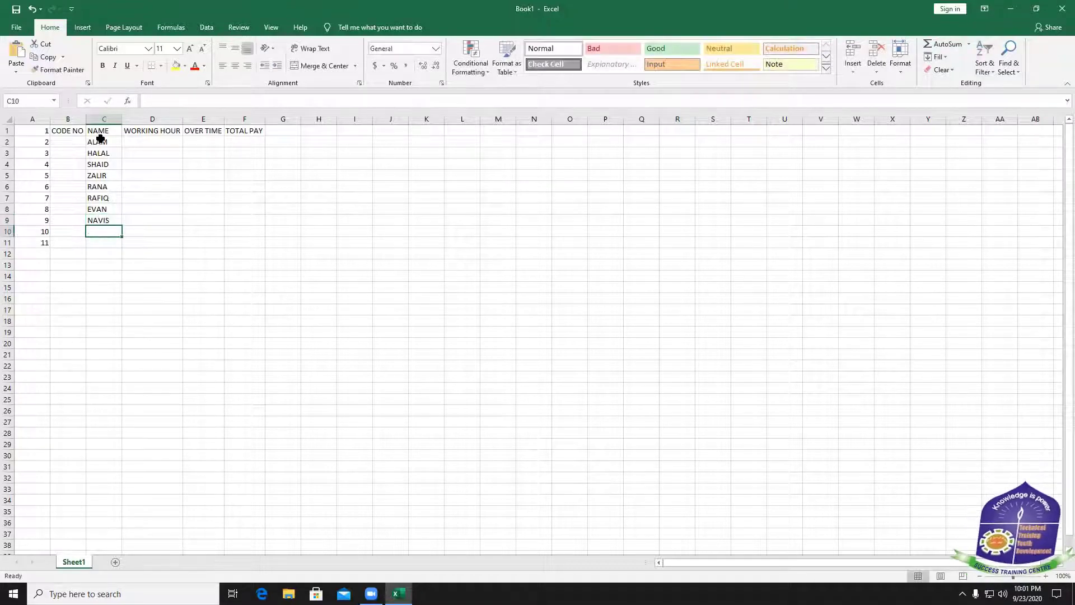
{"action": "double_click", "coordinate": [103, 221]}
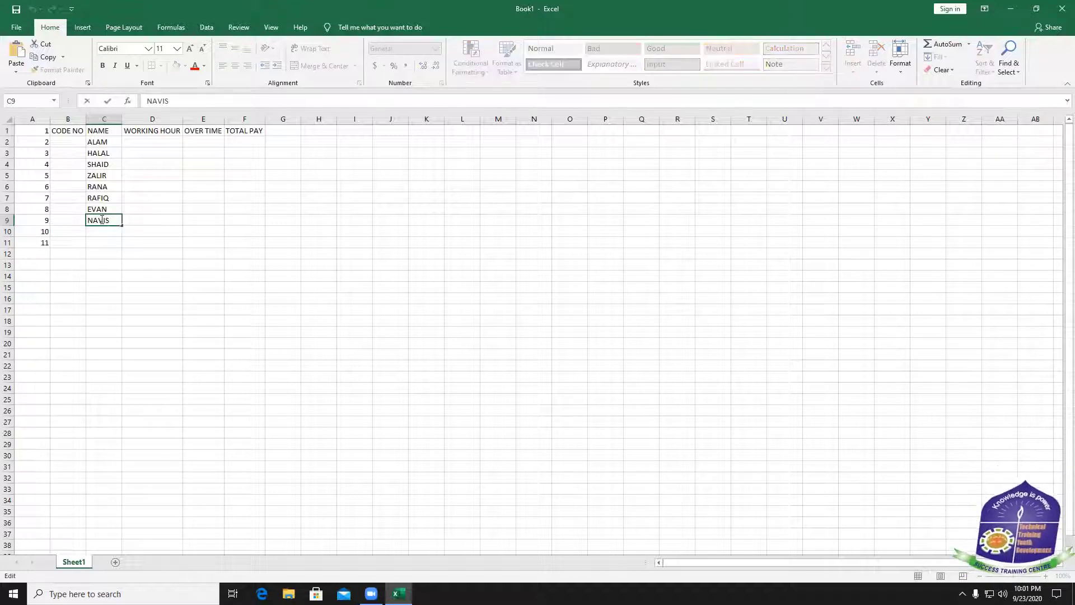
{"action": "left_click_drag", "start_coordinate": [110, 220], "coordinate": [87, 220]}
{"action": "key", "text": "BackSpace"}
{"action": "type", "text": "N"}
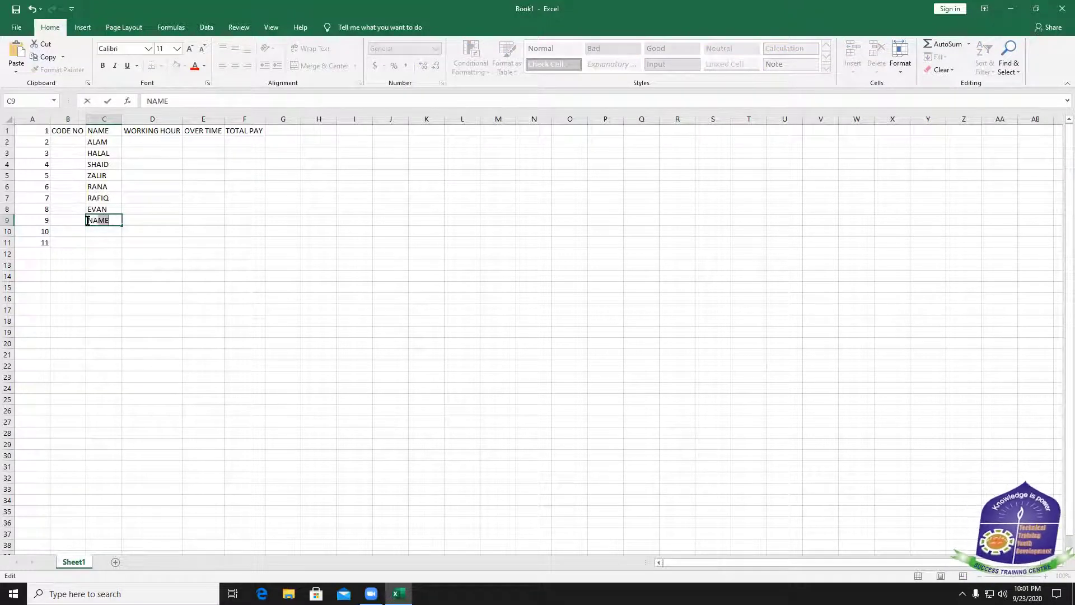
{"action": "type", "text": "AVID"}
{"action": "key", "text": "Return"}
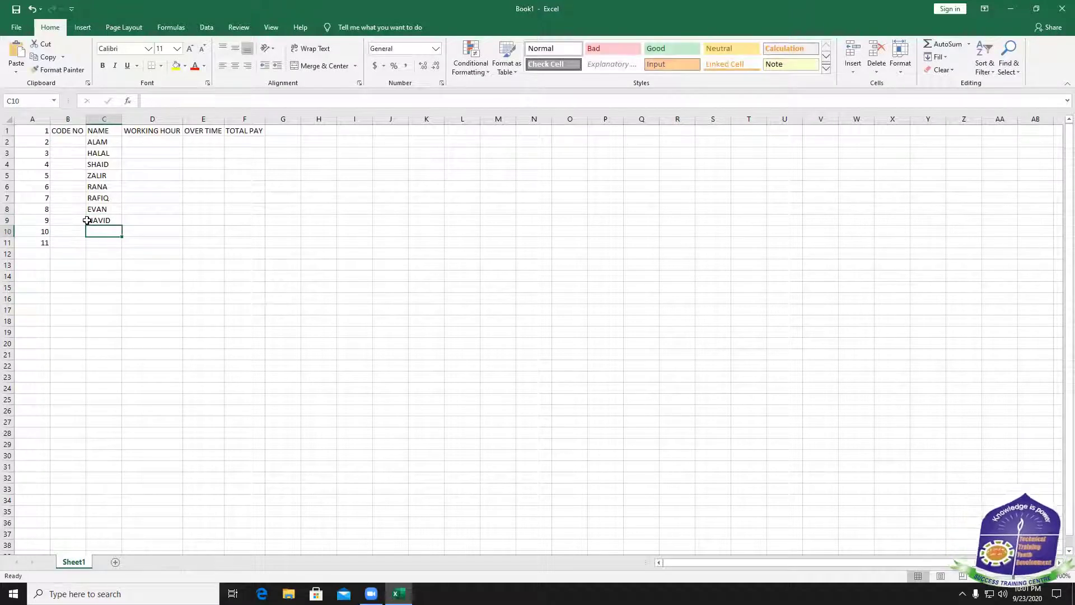
Enter the last two employees' names in uppercase in cells C10 and C11
{"action": "type", "text": "L"}
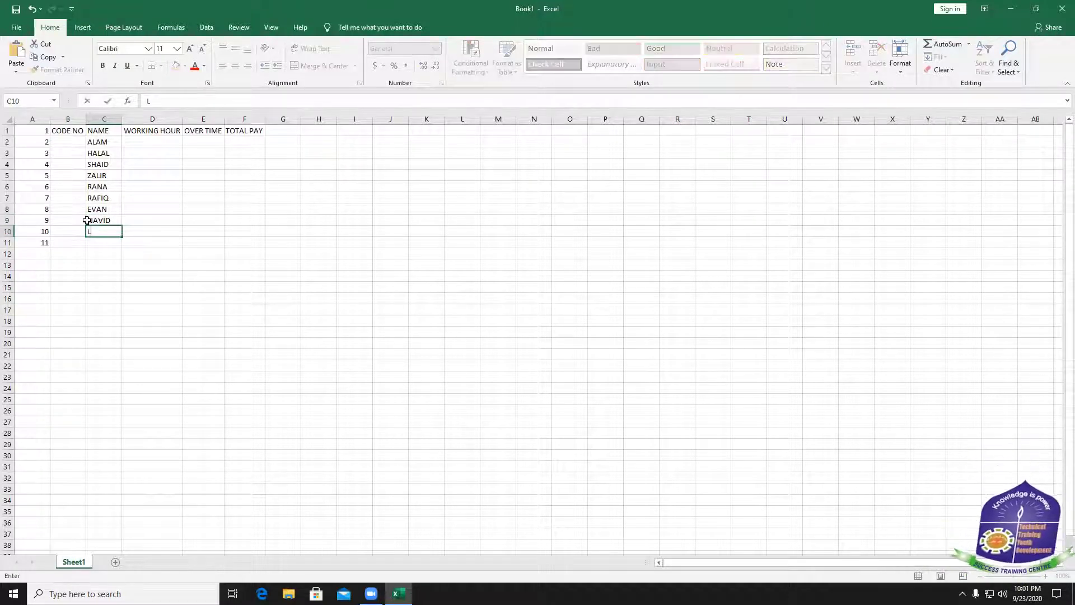
{"action": "type", "text": "ATIF"}
{"action": "key", "text": "Return"}
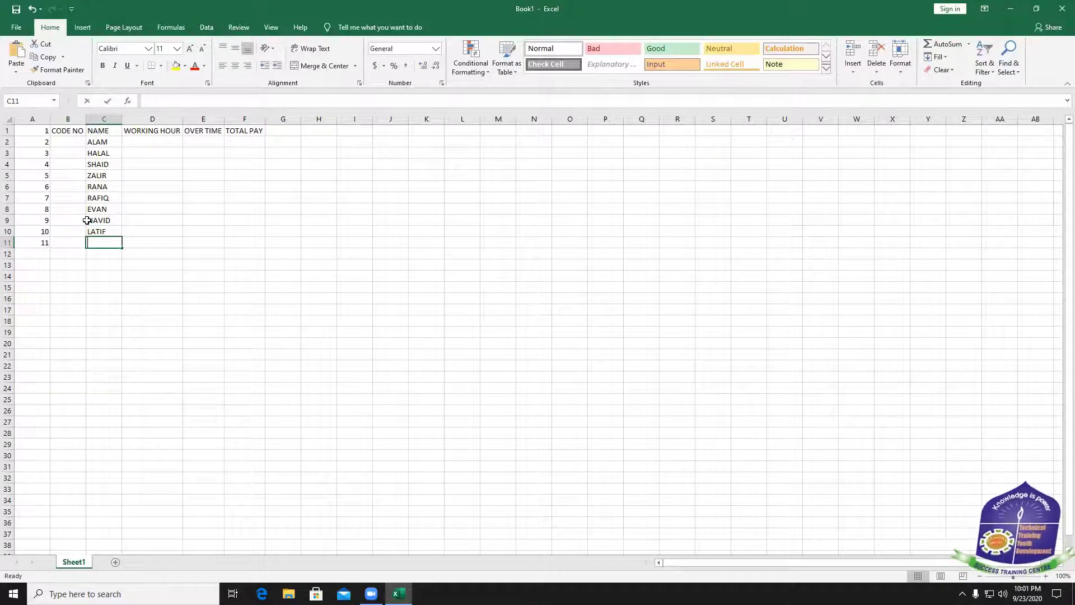
{"action": "type", "text": "OMAR"}
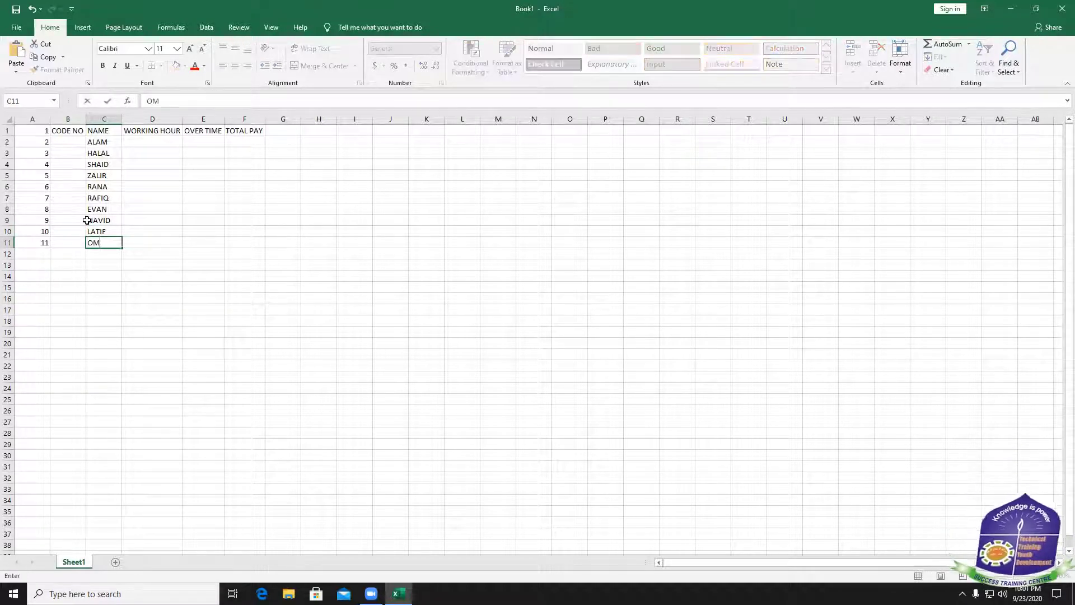
Enter the working hours 5, 6, 8, 9 and 12 in cells D2 to D6 under the WORKING HOUR heading
{"action": "left_click", "coordinate": [141, 140]}
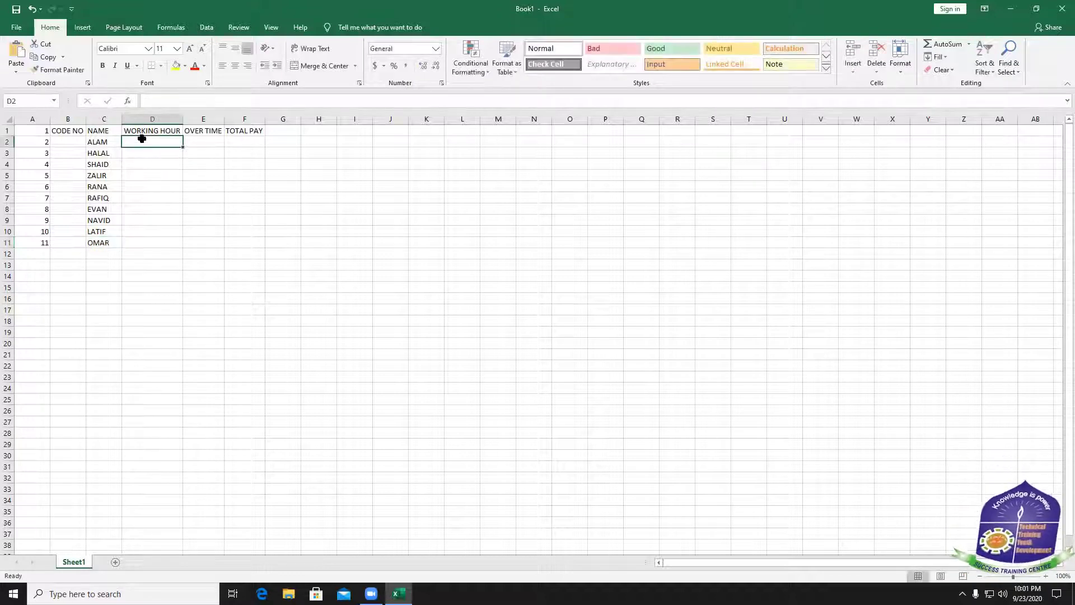
{"action": "type", "text": "5"}
{"action": "key", "text": "Return"}
{"action": "type", "text": "6"}
{"action": "key", "text": "Return"}
{"action": "type", "text": "8"}
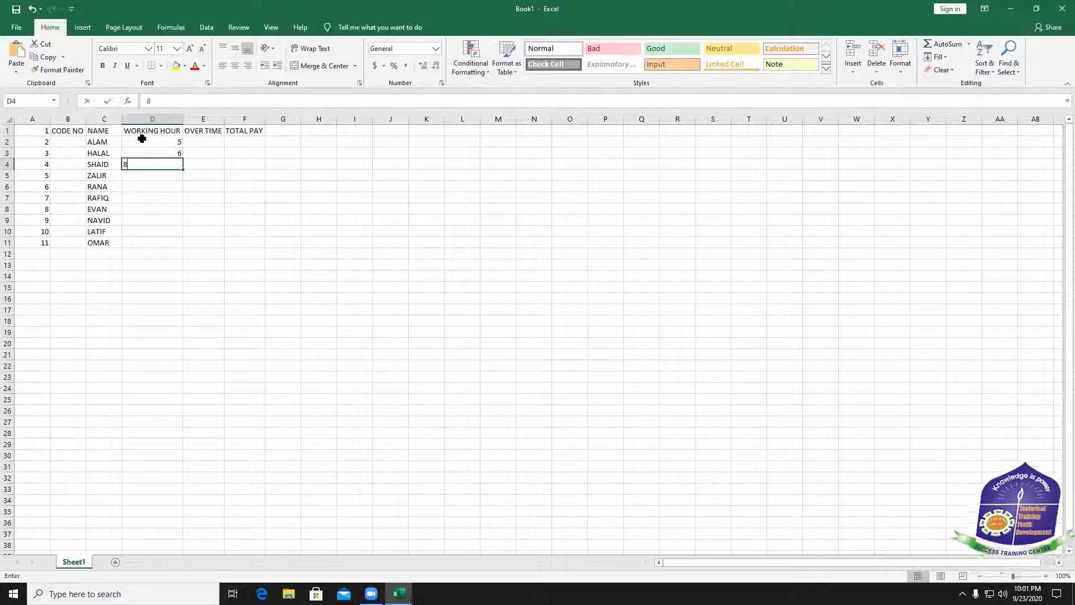
{"action": "key", "text": "Return"}
{"action": "type", "text": "9"}
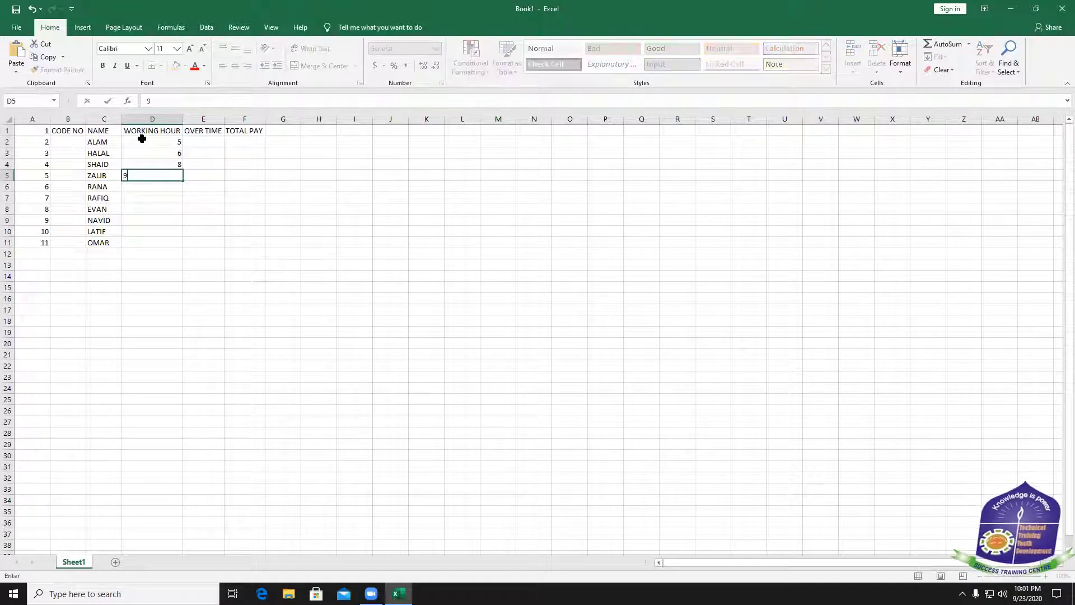
{"action": "key", "text": "Return"}
{"action": "type", "text": "12"}
{"action": "key", "text": "Return"}
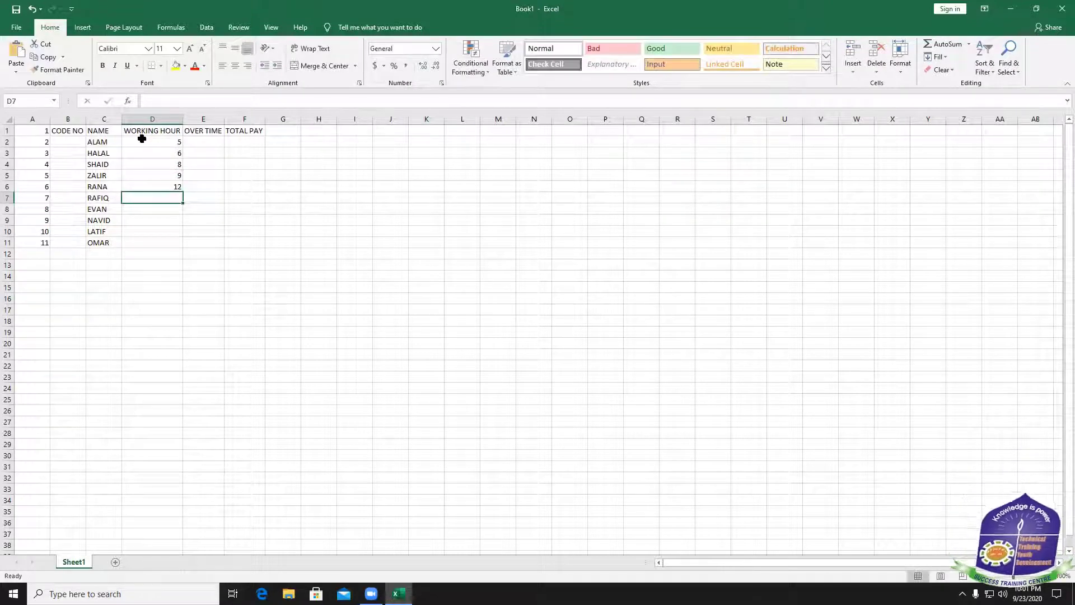
Enter the remaining working hours 16, 14, 10, 8 and 9 in cells D7 to D11
{"action": "type", "text": "16"}
{"action": "key", "text": "Return"}
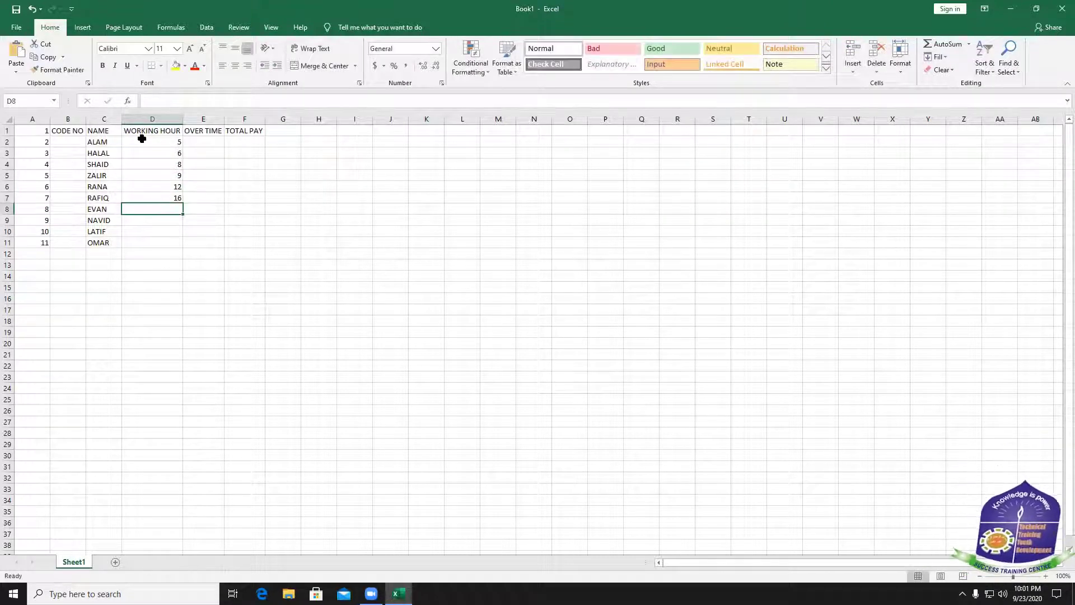
{"action": "type", "text": "14"}
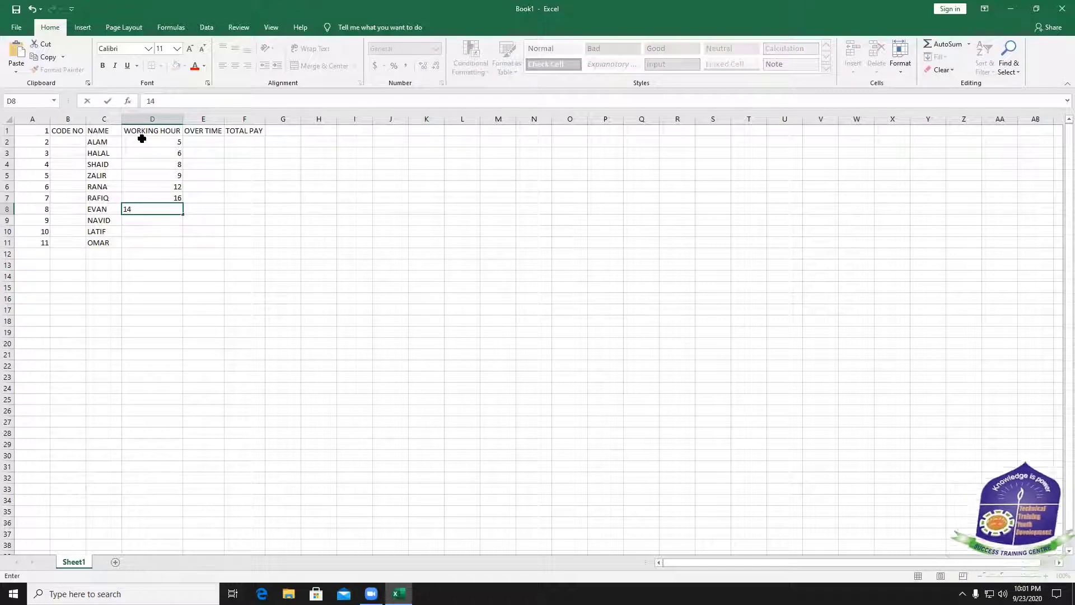
{"action": "key", "text": "Return"}
{"action": "type", "text": "10"}
{"action": "key", "text": "Return"}
{"action": "type", "text": "8"}
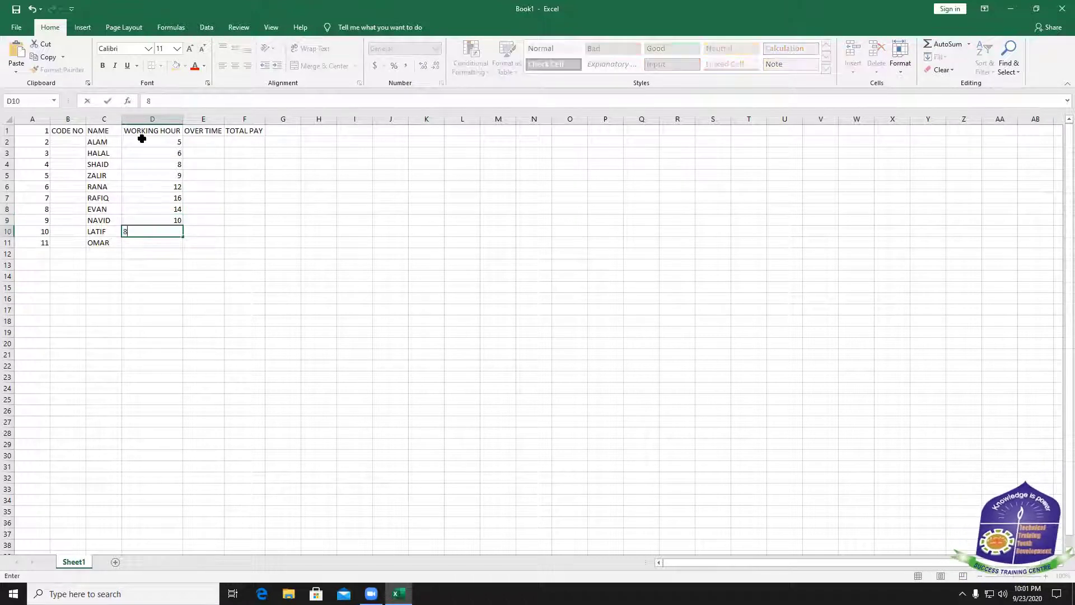
{"action": "key", "text": "Return"}
{"action": "type", "text": "9"}
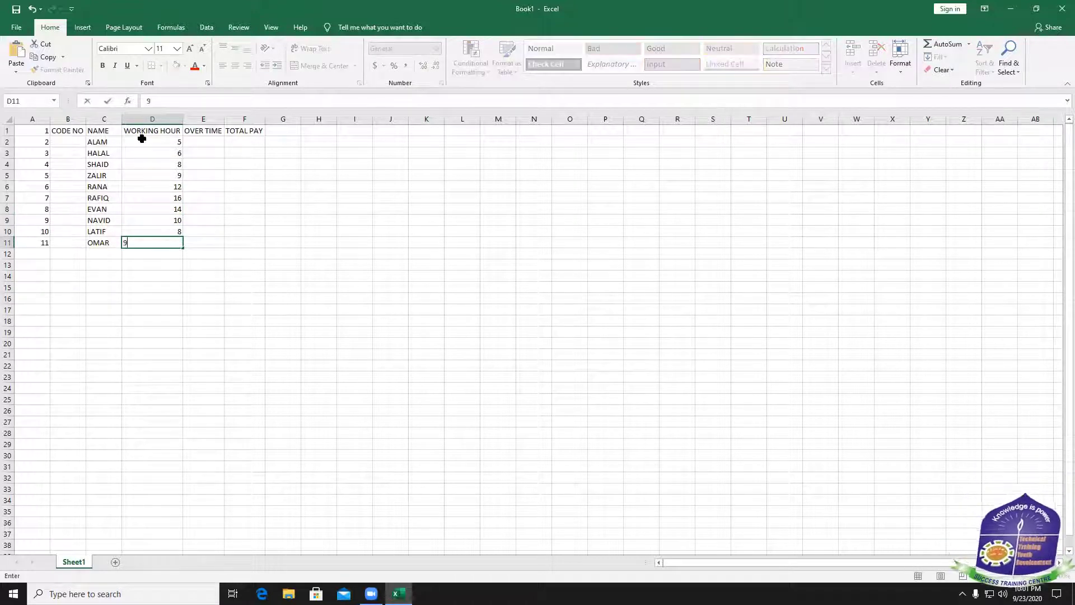
{"action": "key", "text": "Return"}
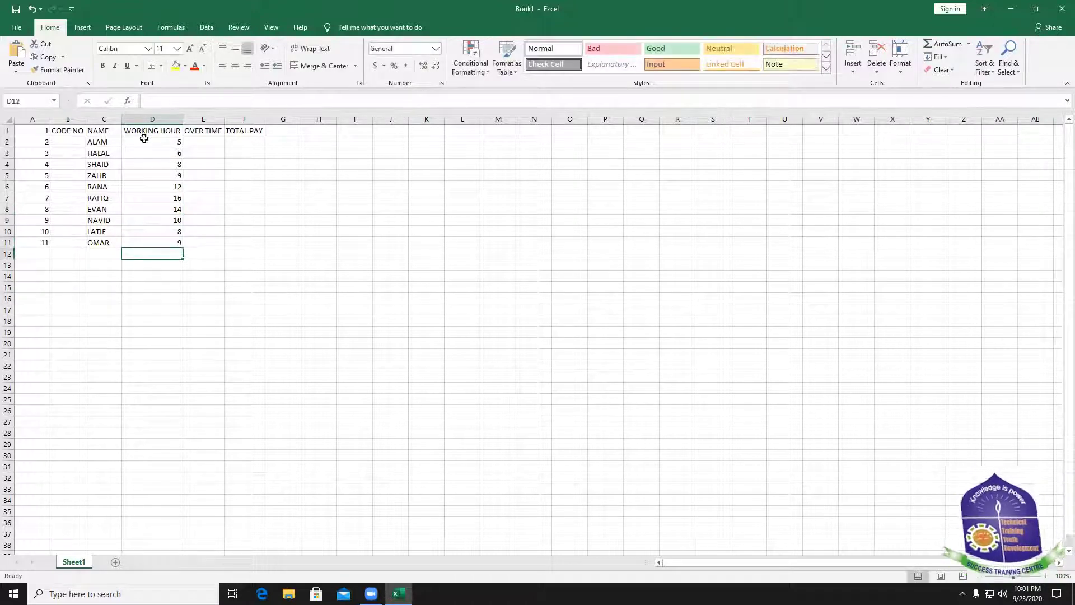
Enter the overtime hours 0, 0, 0, 1 and 4 in cells E2 to E6 under the OVER TIME heading
{"action": "left_click", "coordinate": [209, 145]}
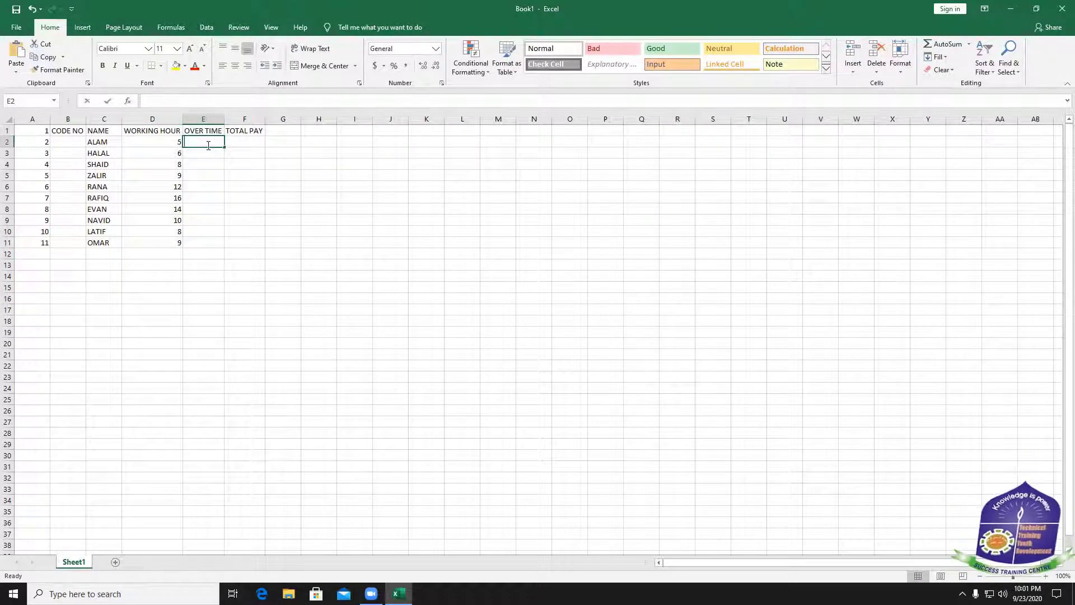
{"action": "type", "text": "0"}
{"action": "key", "text": "Return"}
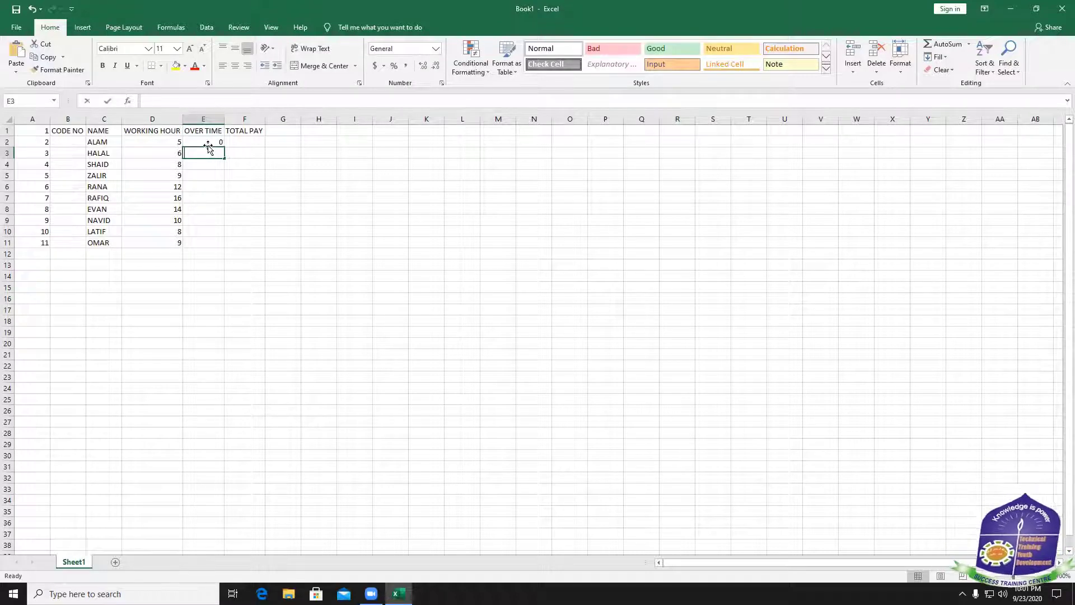
{"action": "type", "text": "0"}
{"action": "key", "text": "Return"}
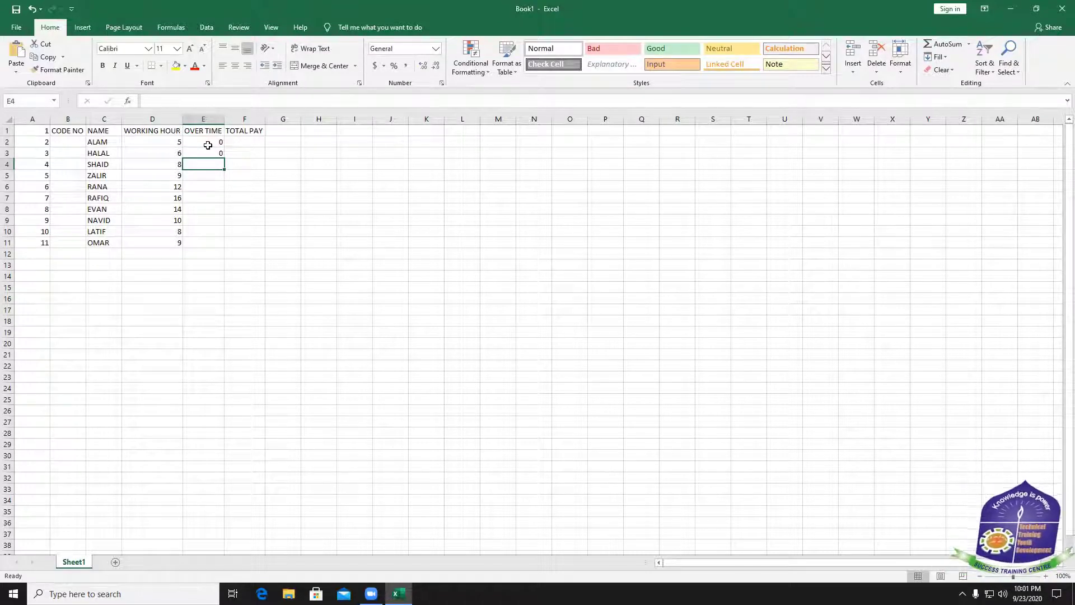
{"action": "type", "text": "0"}
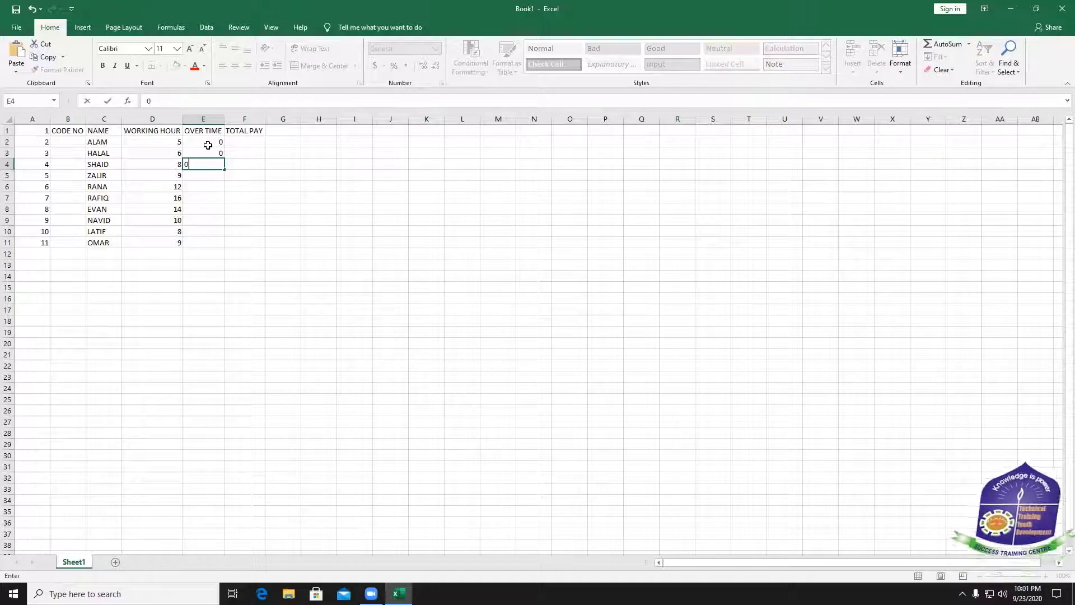
{"action": "key", "text": "Return"}
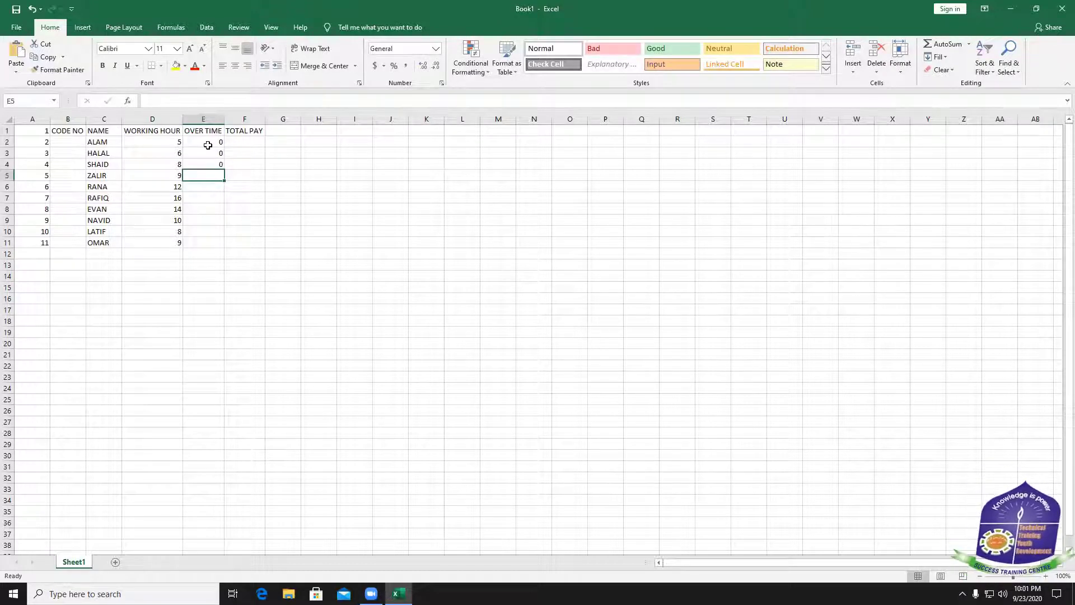
{"action": "type", "text": "1"}
{"action": "key", "text": "Return"}
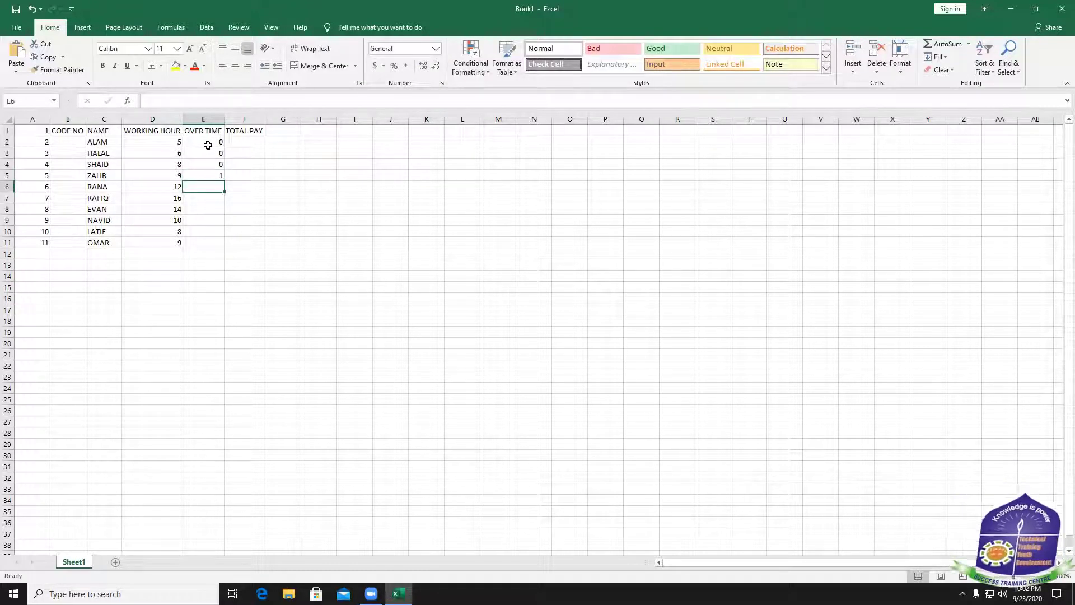
{"action": "type", "text": "4"}
{"action": "key", "text": "Return"}
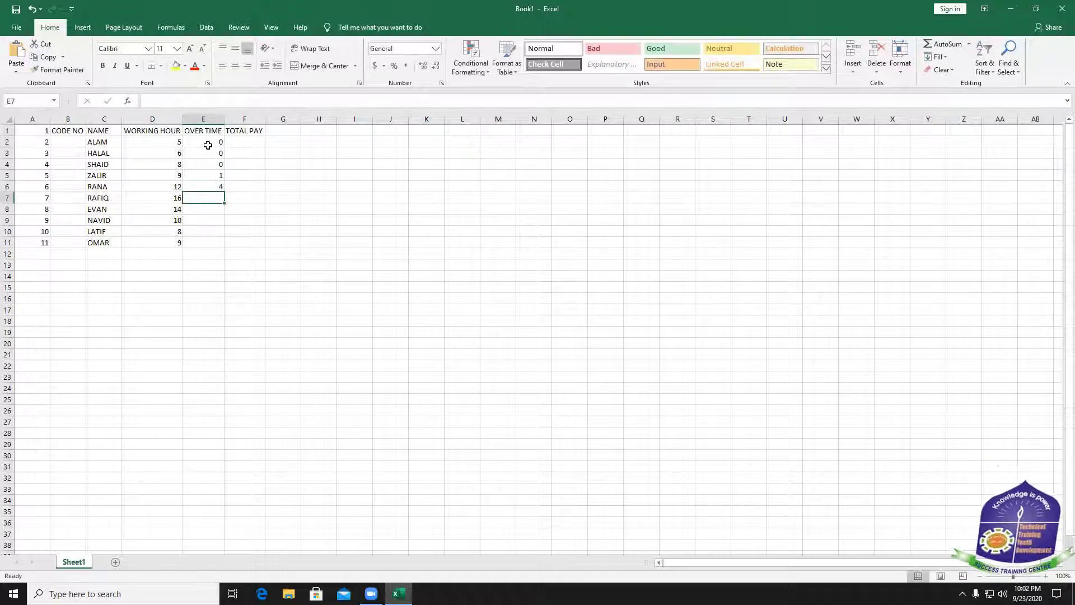
Enter the overtime hours 8, 6, 2, 0 and 1 in cells E7 to E11
{"action": "type", "text": "8"}
{"action": "key", "text": "Return"}
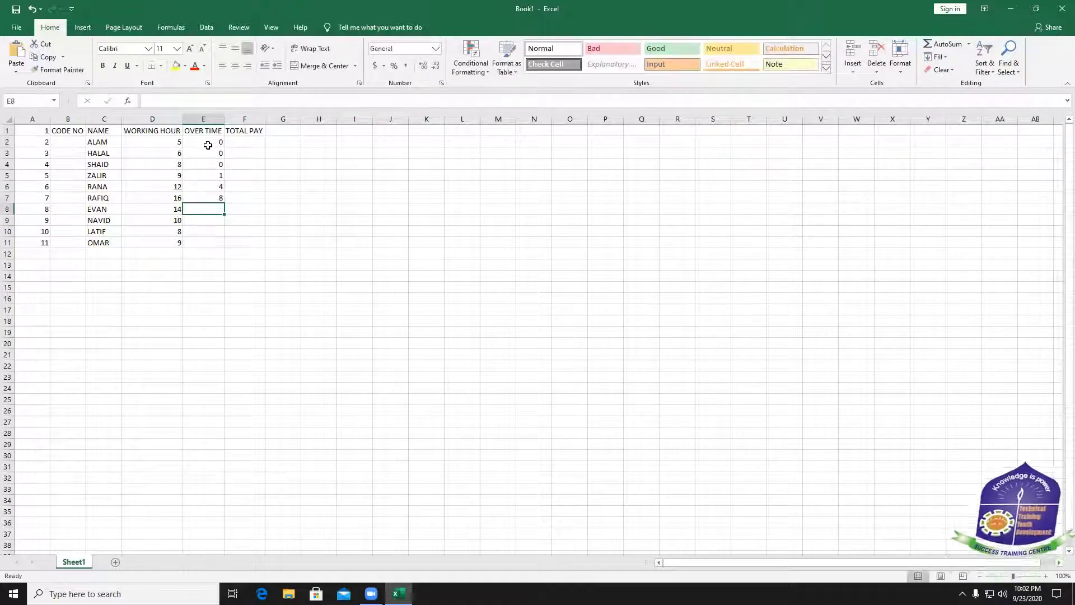
{"action": "type", "text": "6"}
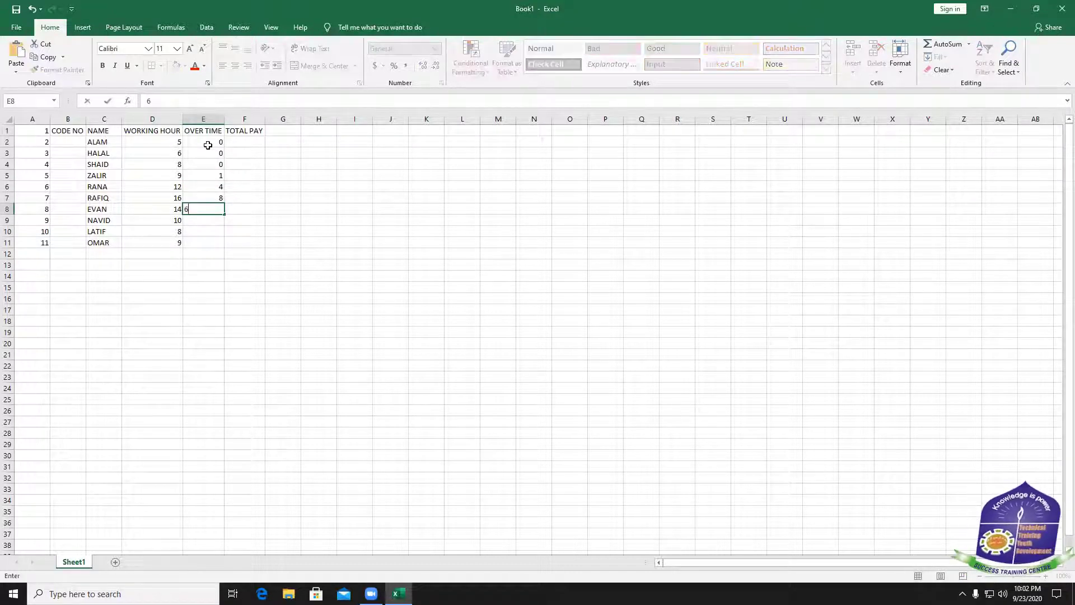
{"action": "key", "text": "Return"}
{"action": "type", "text": "2"}
{"action": "key", "text": "Return"}
{"action": "type", "text": "0"}
{"action": "key", "text": "Return"}
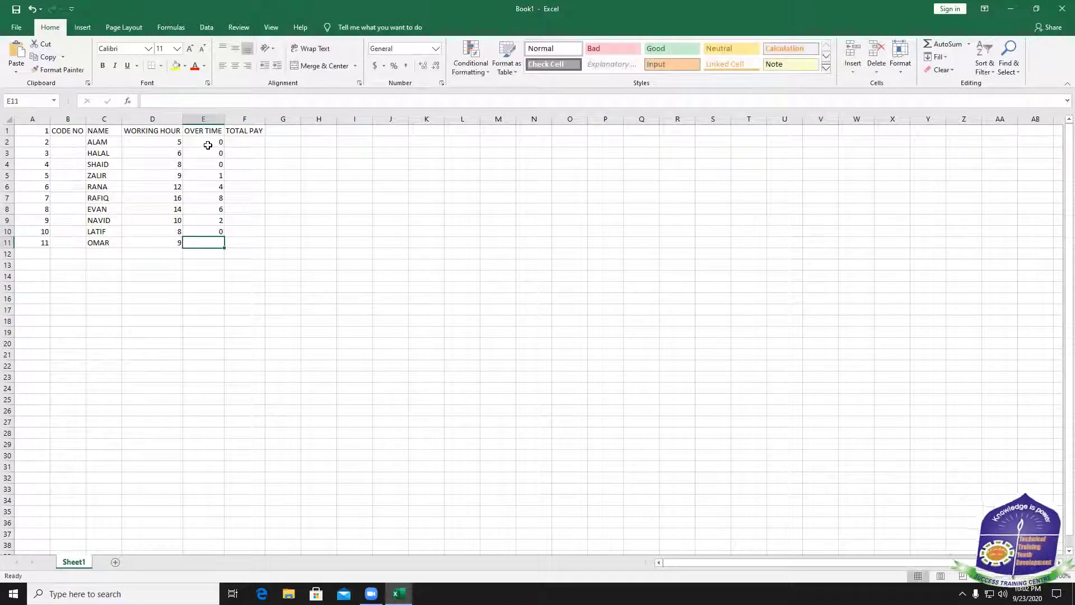
{"action": "type", "text": "1"}
{"action": "key", "text": "Return"}
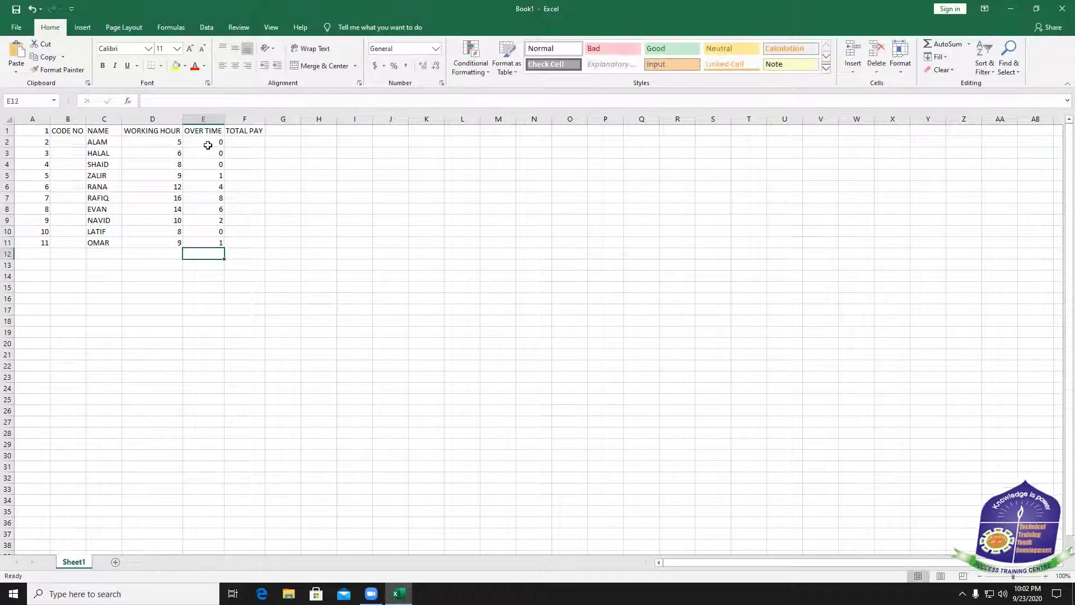
{"action": "left_click", "coordinate": [240, 142]}
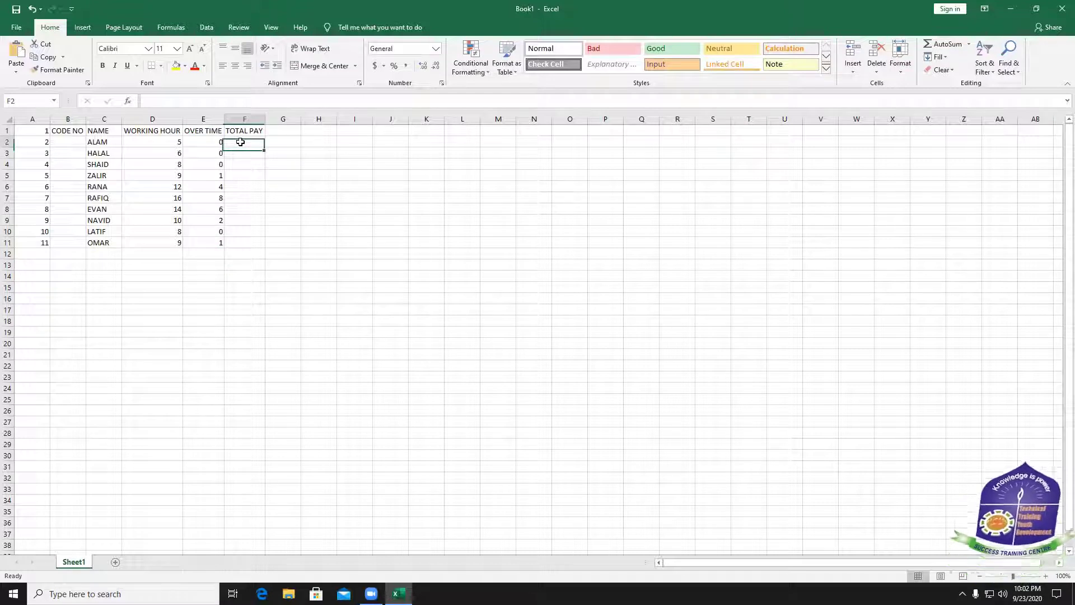
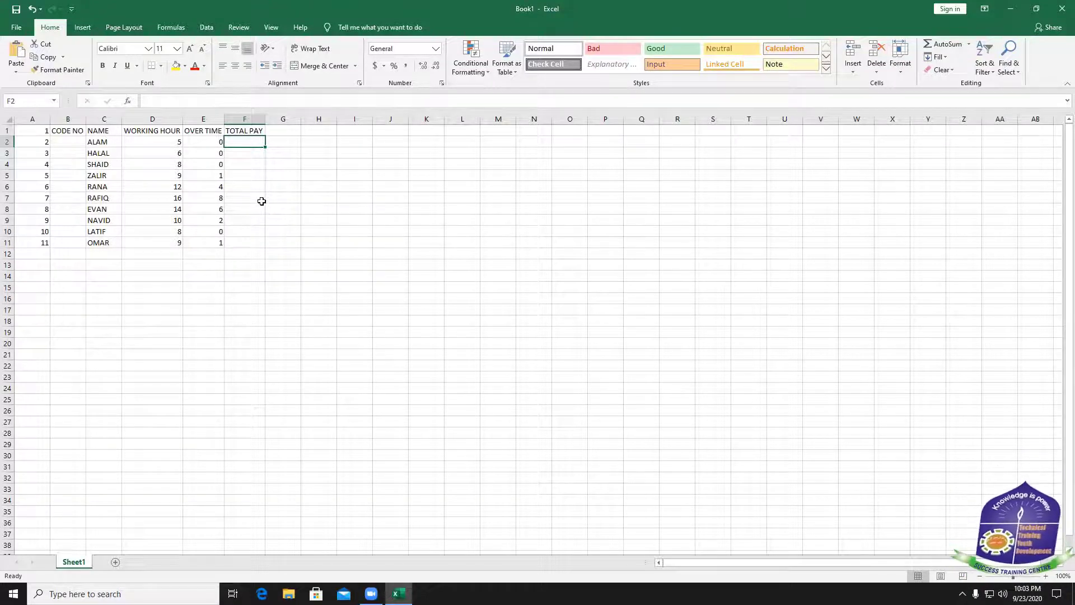
{"action": "left_click", "coordinate": [204, 119]}
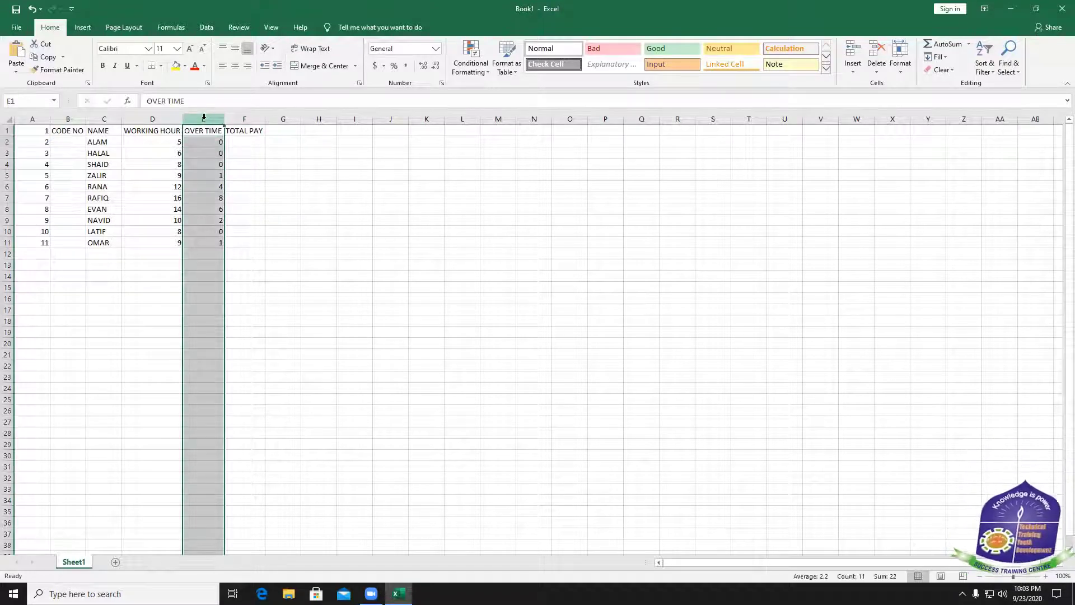
{"action": "left_click", "coordinate": [244, 141]}
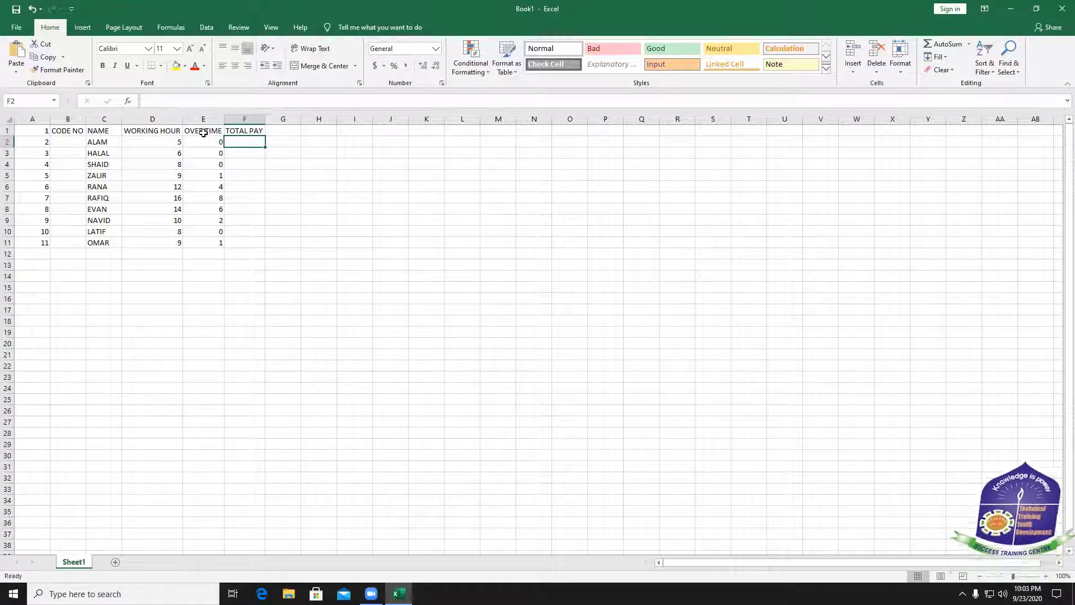
{"action": "left_click", "coordinate": [203, 132]}
{"action": "left_click", "coordinate": [204, 117]}
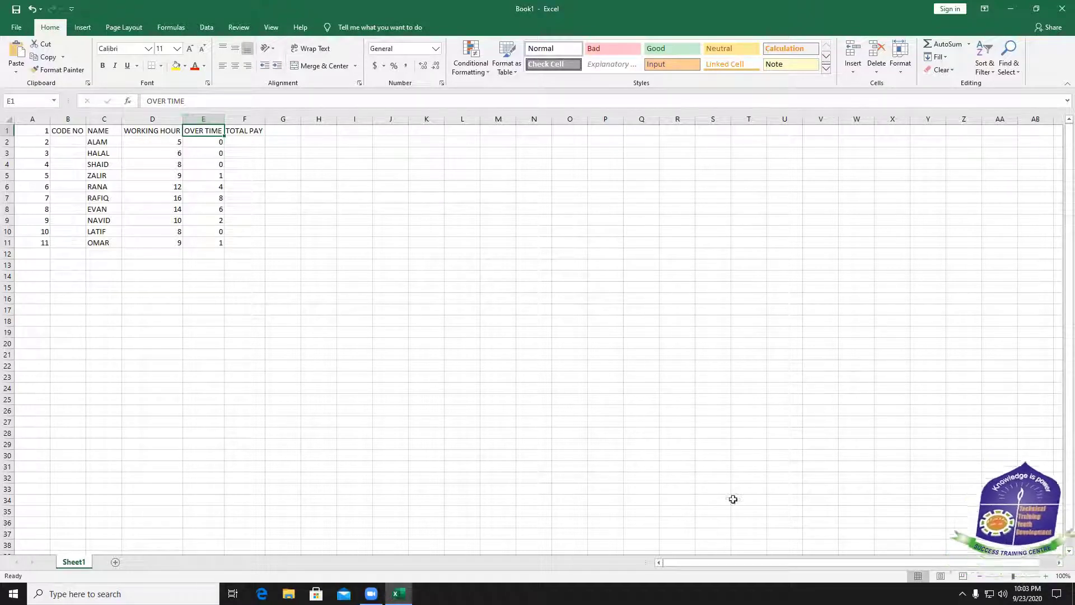
{"action": "left_click", "coordinate": [1018, 578]}
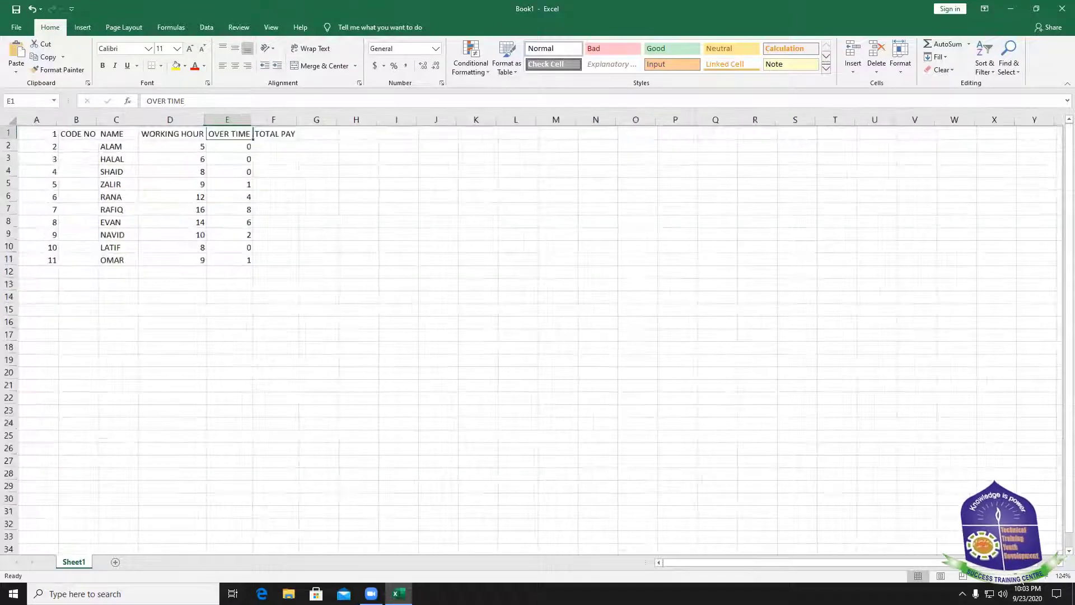
{"action": "left_click", "coordinate": [1022, 579]}
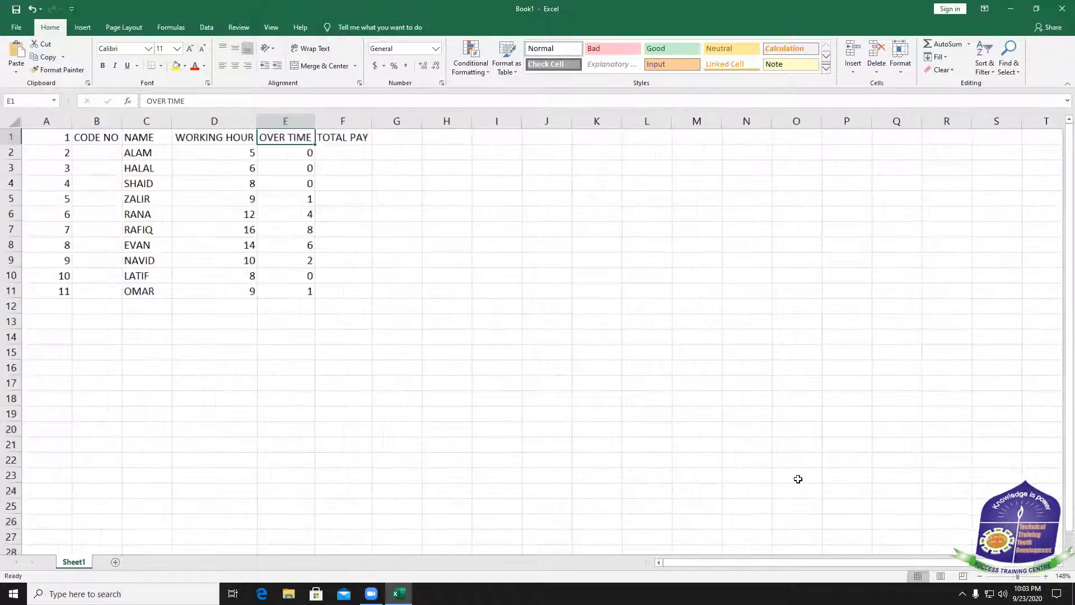
{"action": "scroll", "coordinate": [798, 479], "scroll_direction": "up", "scroll_amount": 1}
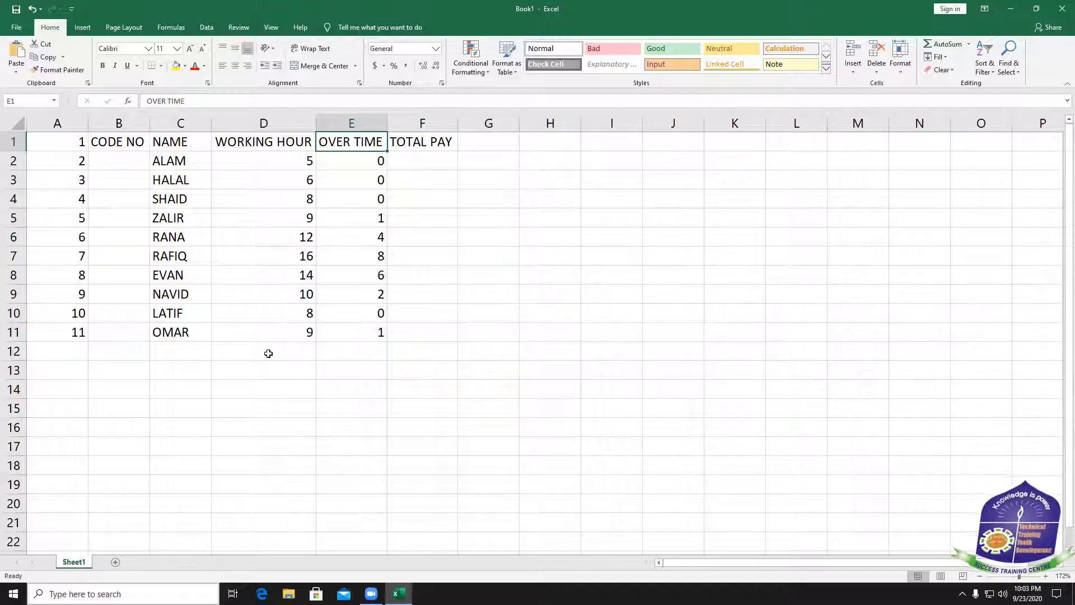
{"action": "double_click", "coordinate": [678, 345]}
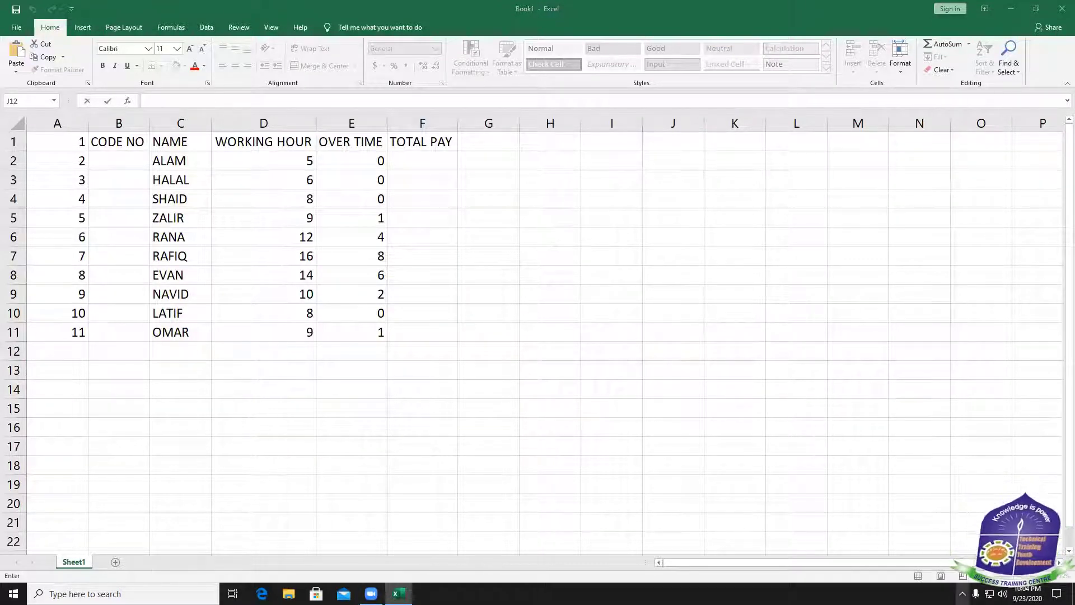
{"action": "left_click", "coordinate": [963, 593]}
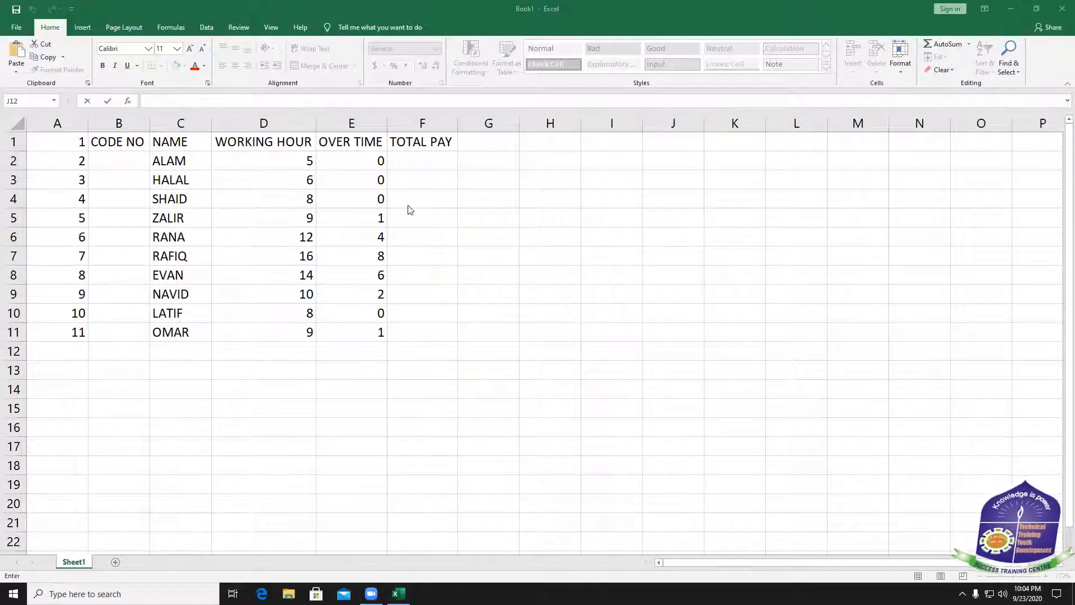
Clear all contents of column E and re-enter the heading OVER TIME in cell E1
{"action": "left_click", "coordinate": [352, 115]}
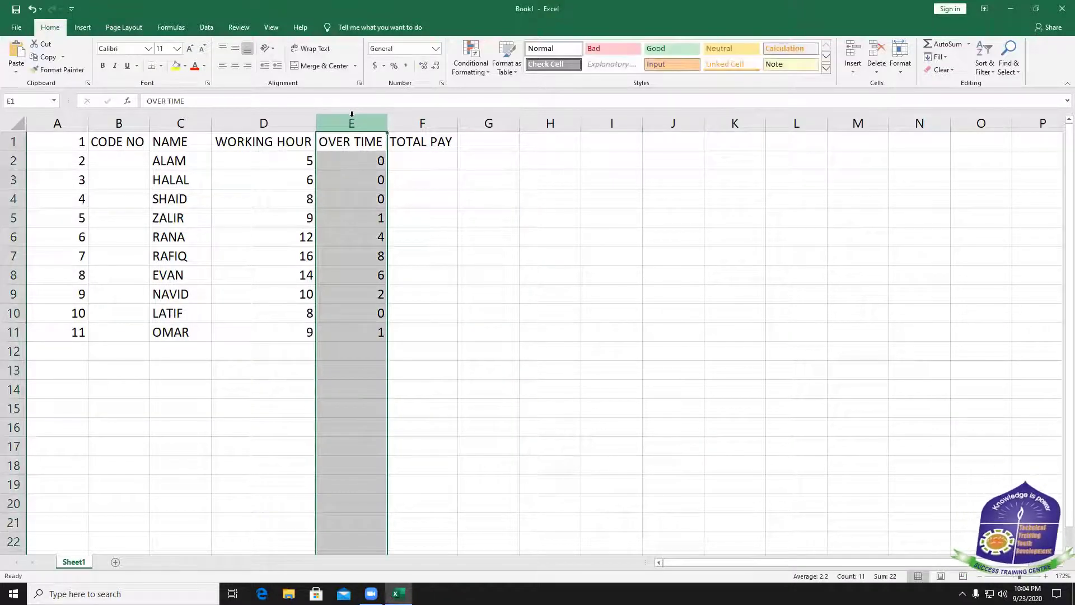
{"action": "key", "text": "Delete"}
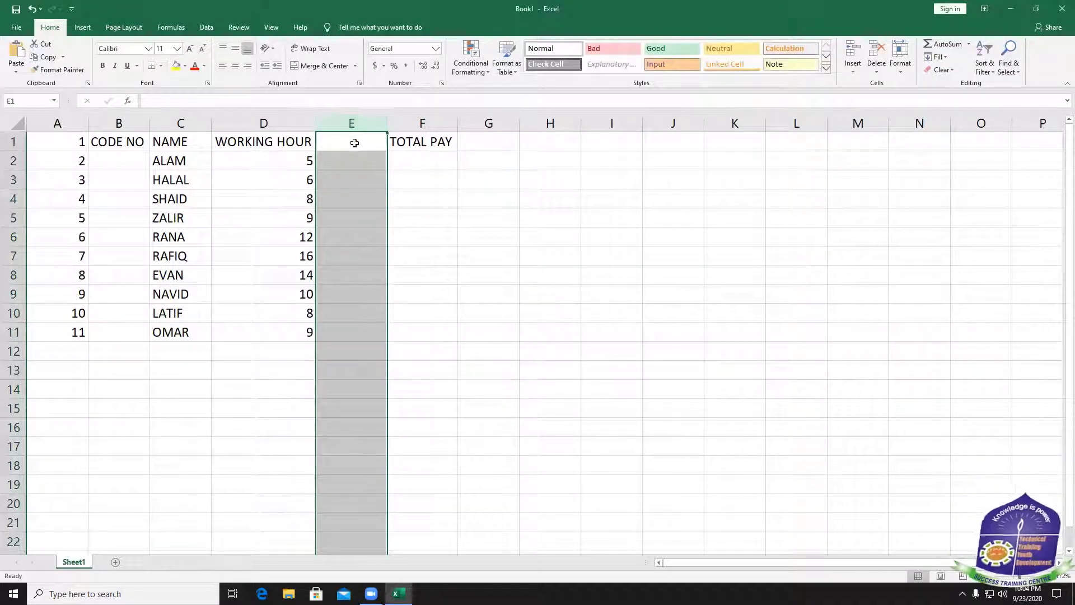
{"action": "left_click", "coordinate": [354, 143]}
{"action": "type", "text": "OVER "}
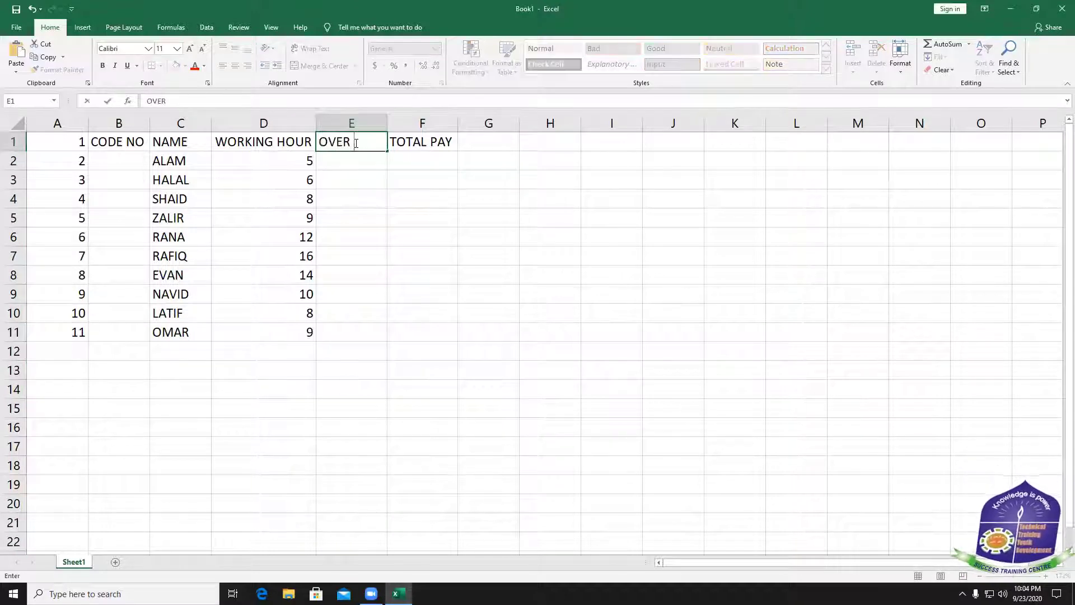
{"action": "type", "text": "TIME"}
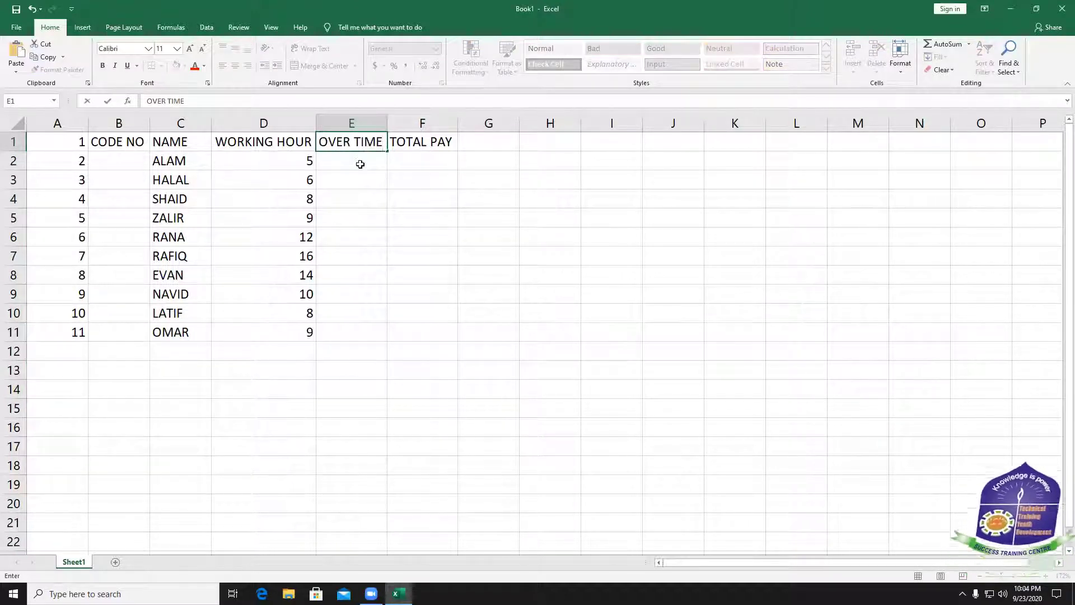
{"action": "left_click", "coordinate": [360, 164]}
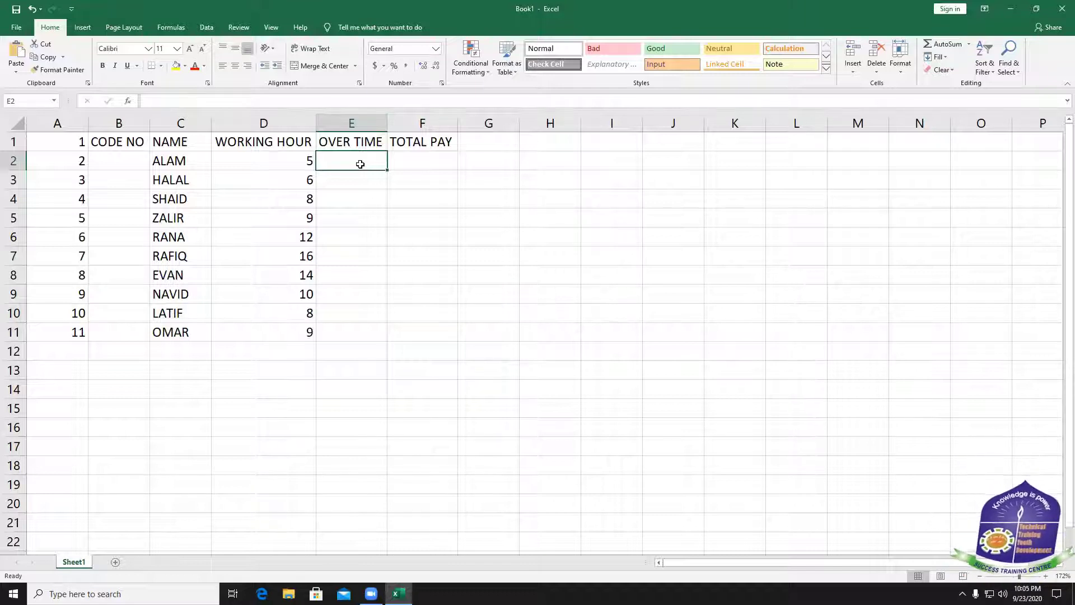
Enter the overtime formula =IF(D2>8,D2-8,0) in cell E2 and fill it down to E11
{"action": "type", "text": "="}
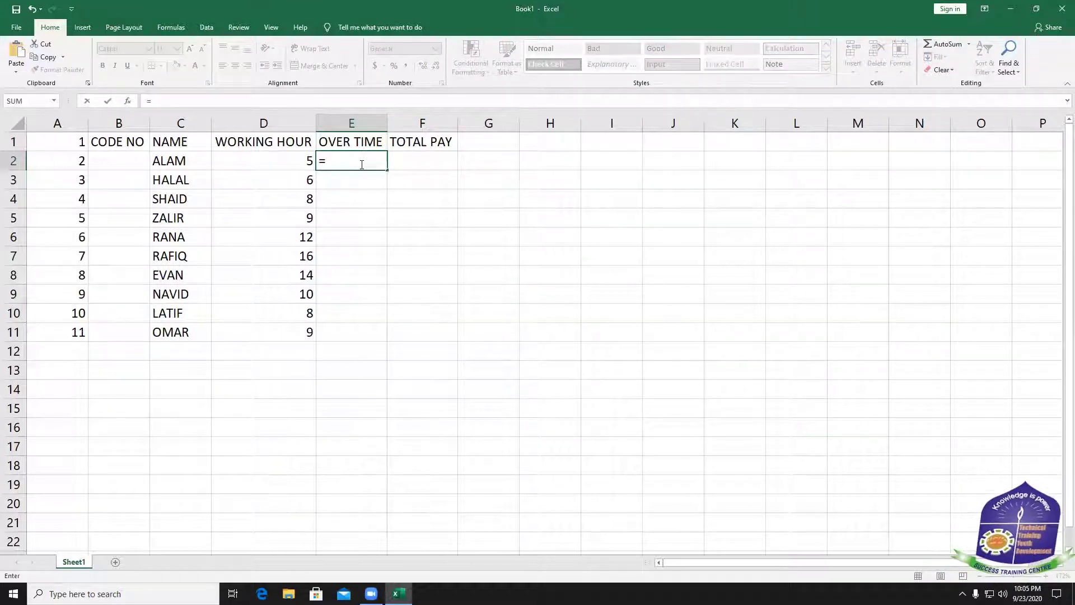
{"action": "type", "text": "IF"}
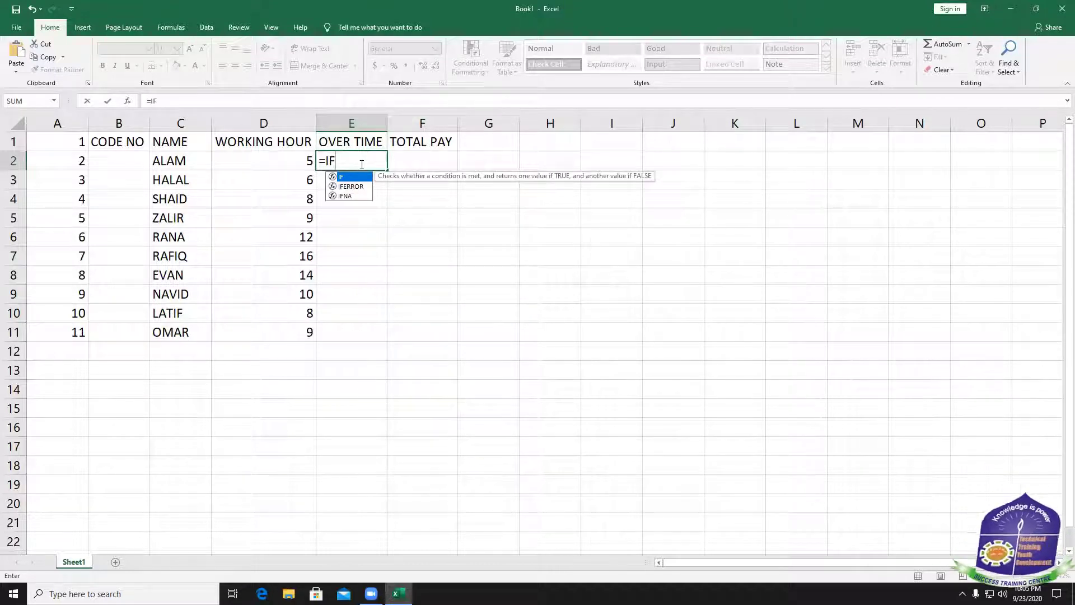
{"action": "type", "text": "("}
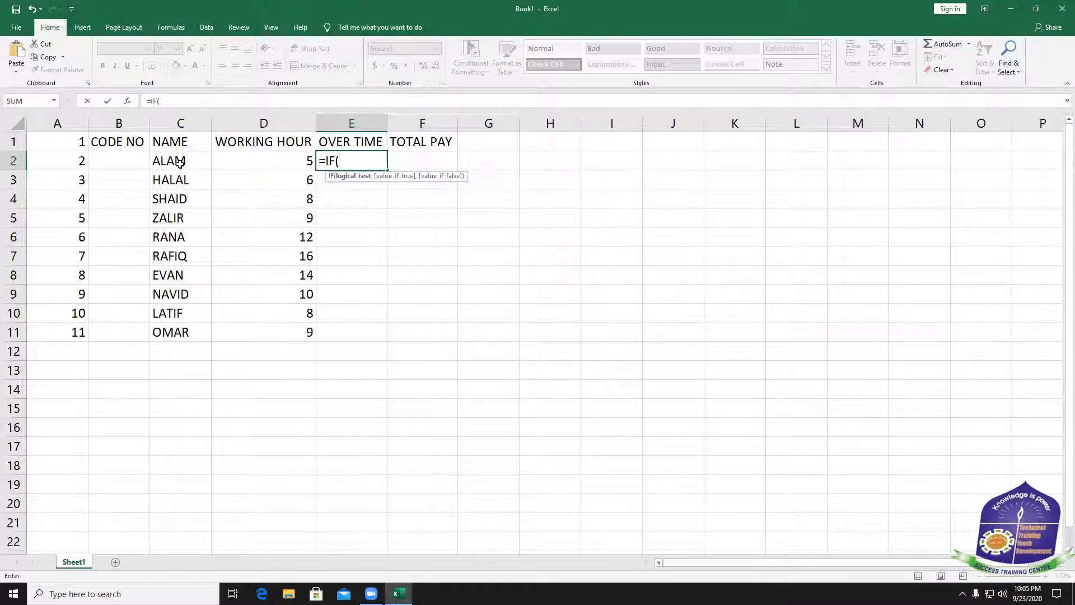
{"action": "left_click", "coordinate": [268, 162]}
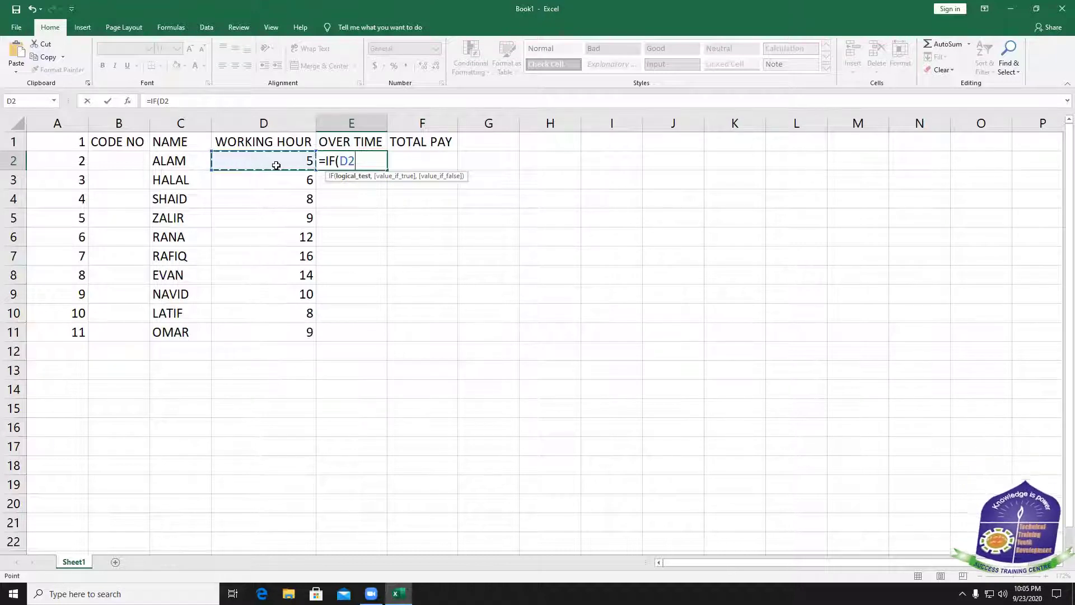
{"action": "type", "text": ">"}
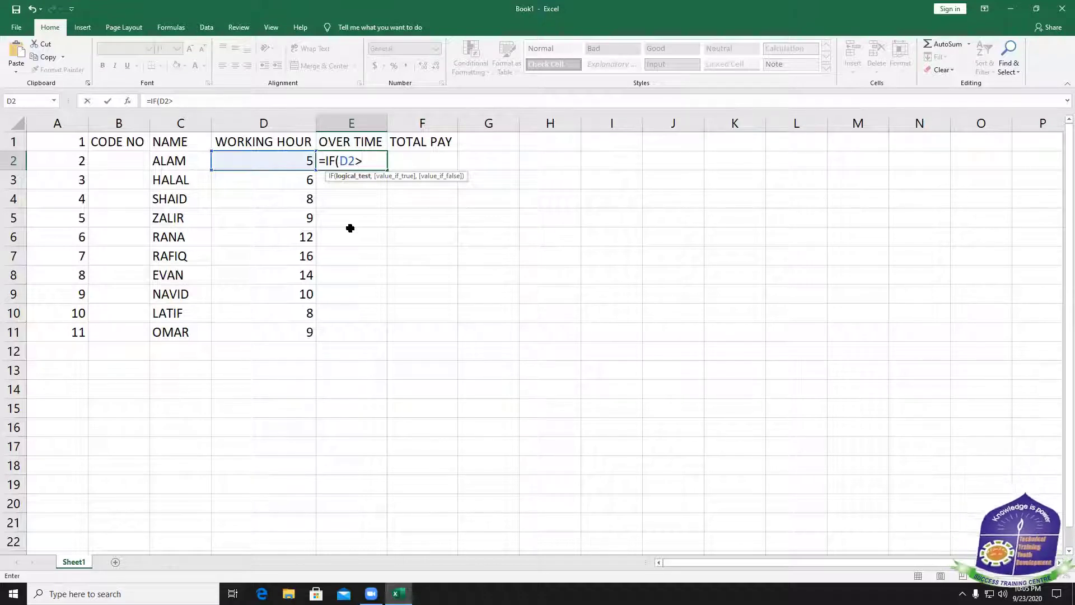
{"action": "type", "text": "8"}
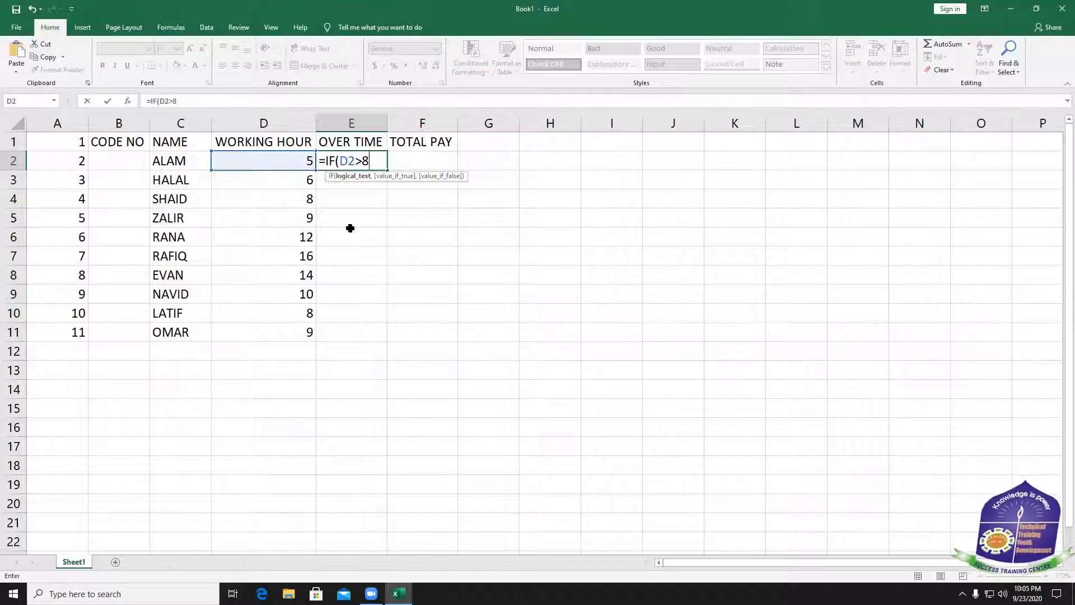
{"action": "type", "text": ","}
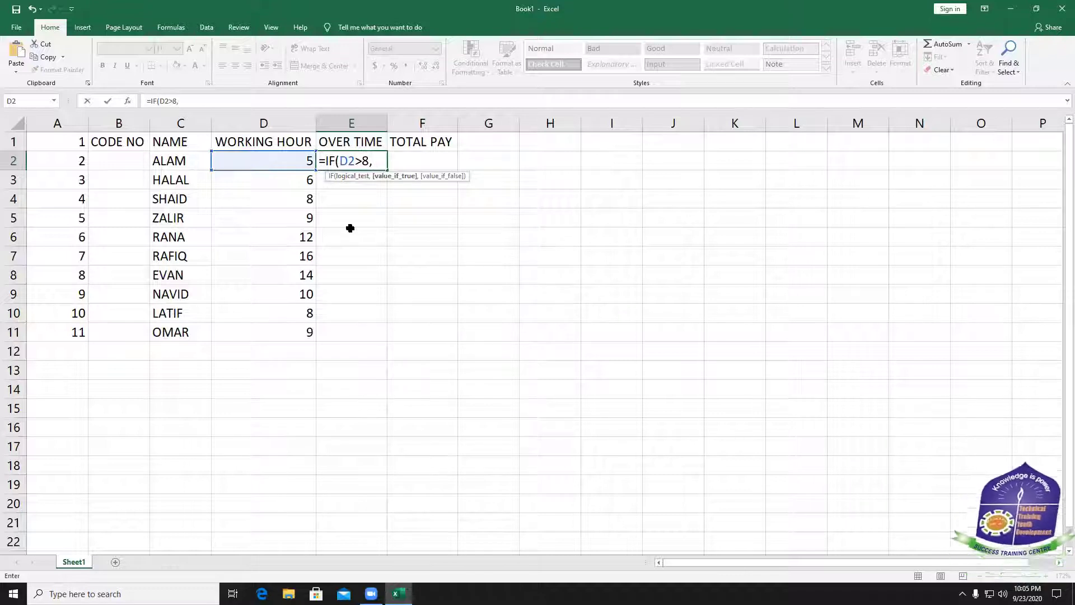
{"action": "left_click", "coordinate": [281, 162]}
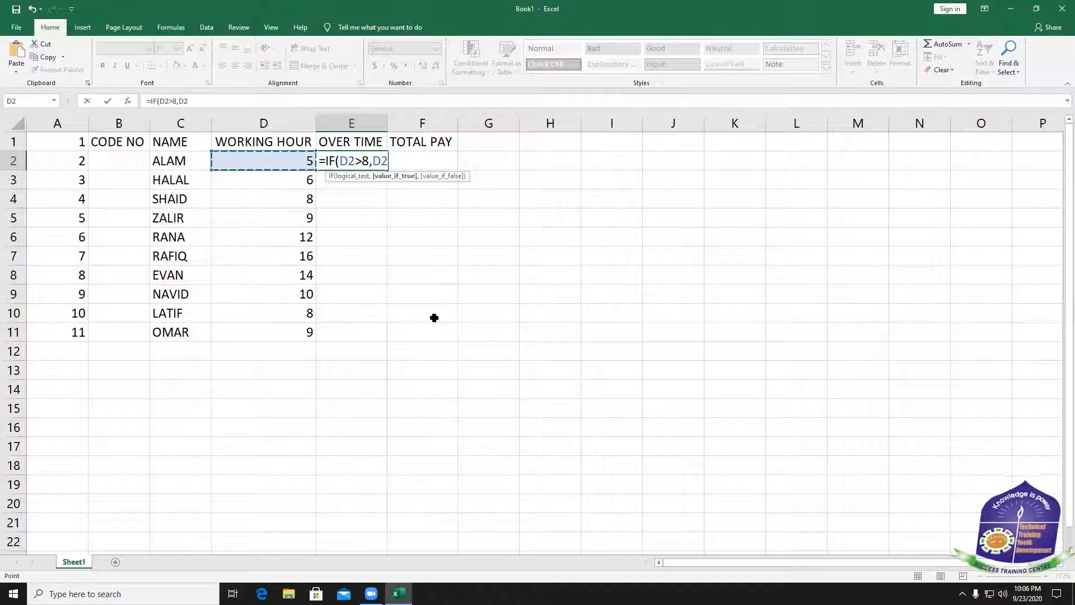
{"action": "type", "text": "-"}
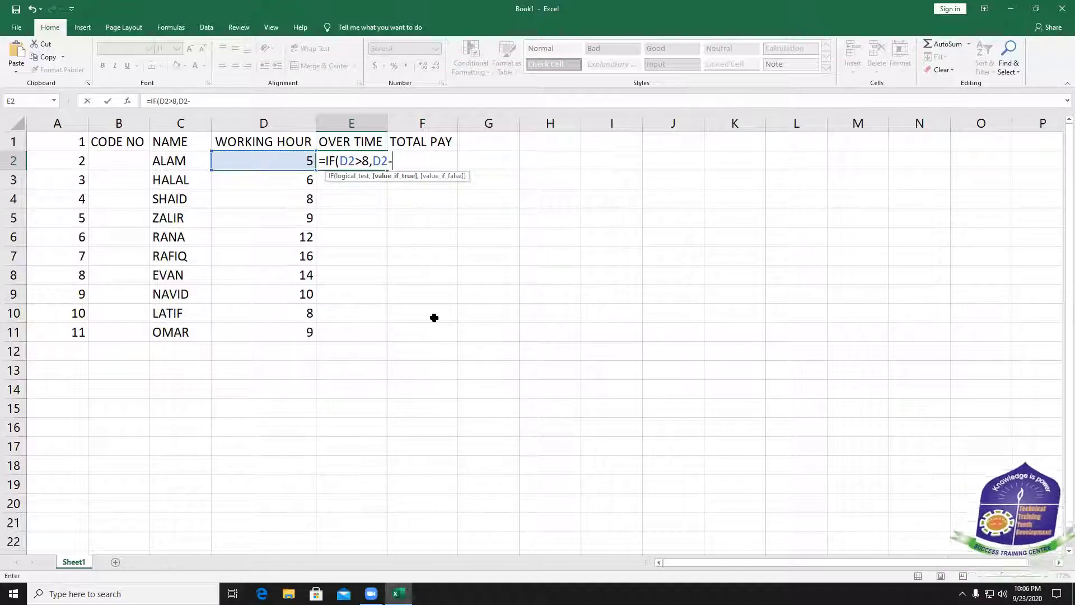
{"action": "type", "text": "8"}
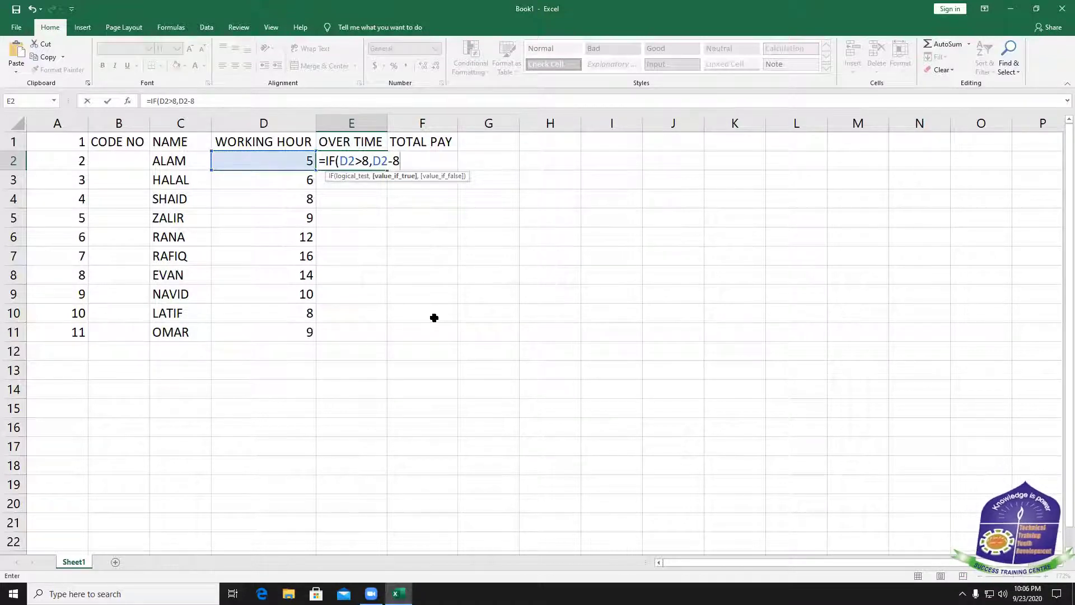
{"action": "type", "text": ","}
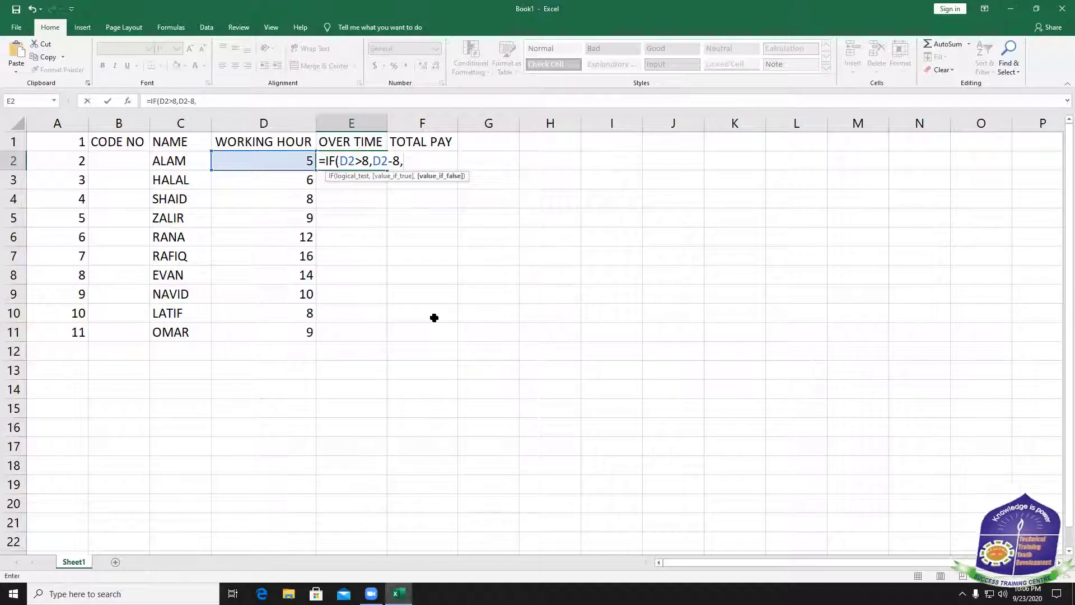
{"action": "type", "text": "0"}
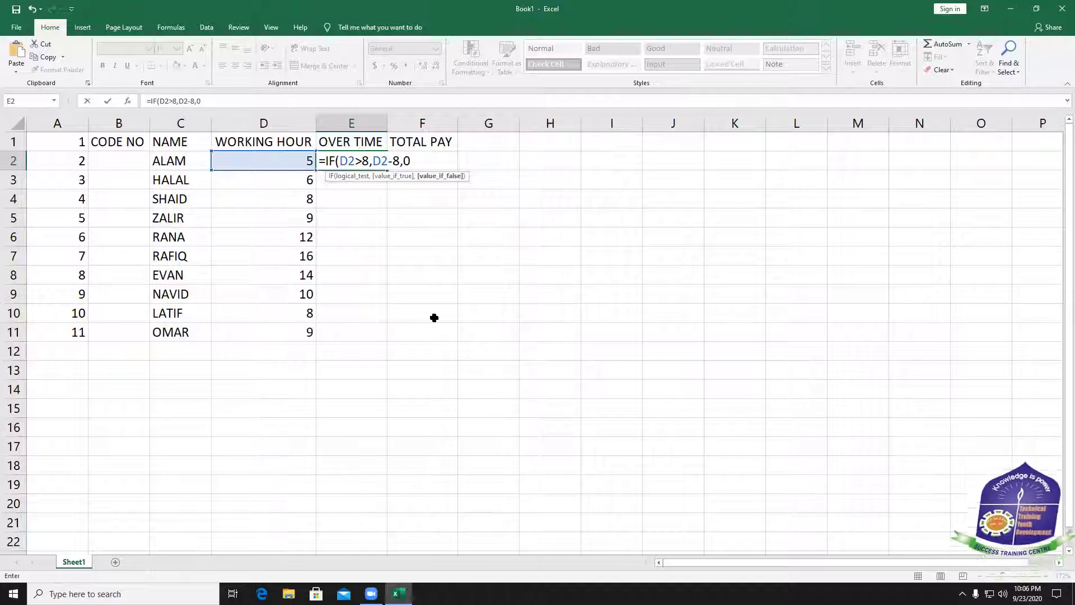
{"action": "type", "text": ")"}
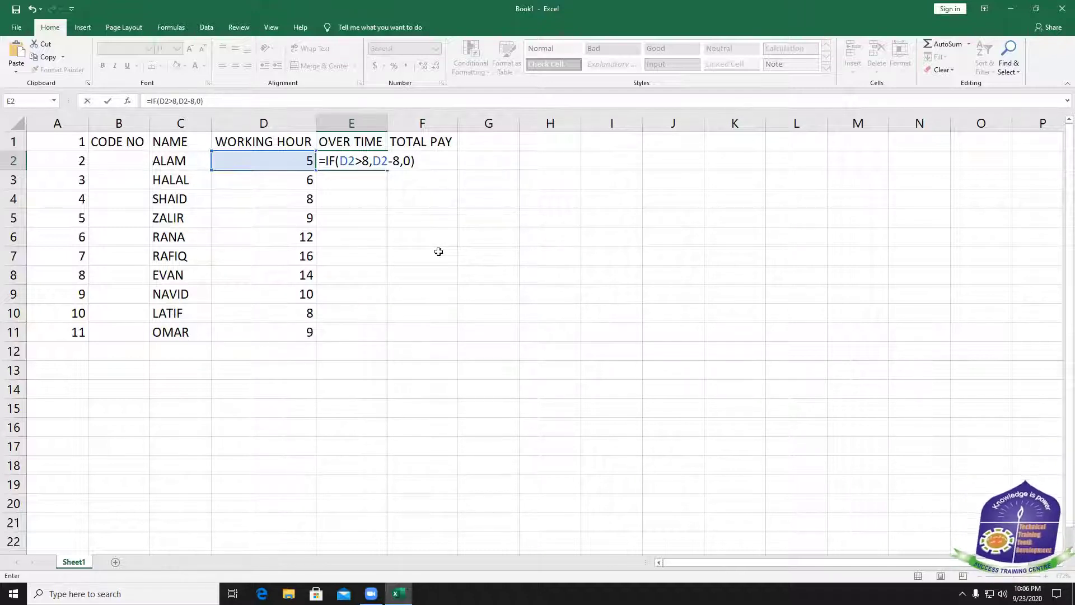
{"action": "left_click", "coordinate": [578, 69]}
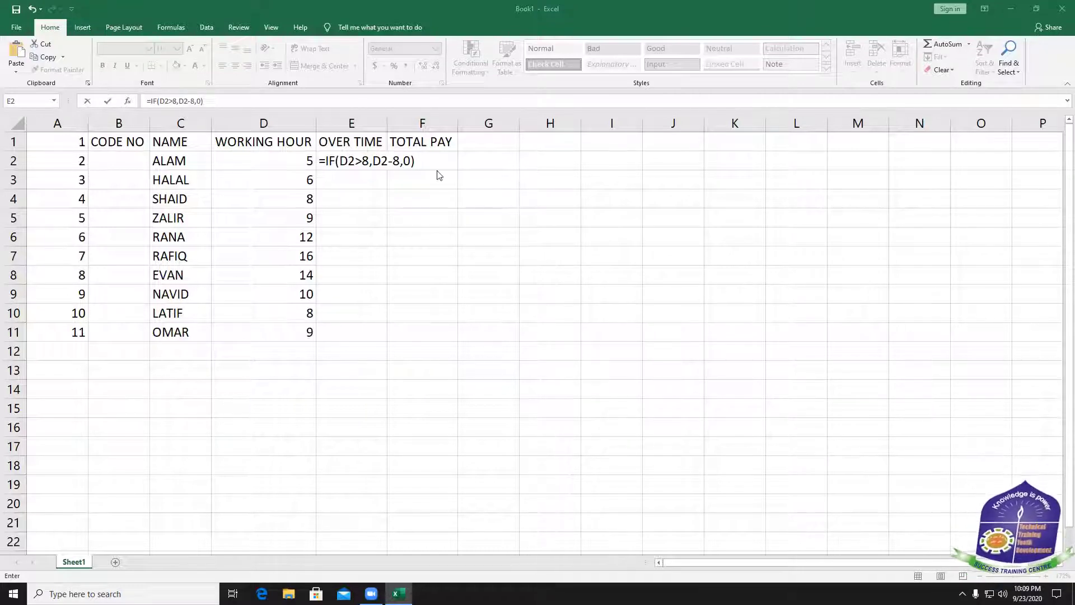
{"action": "key", "text": "Return"}
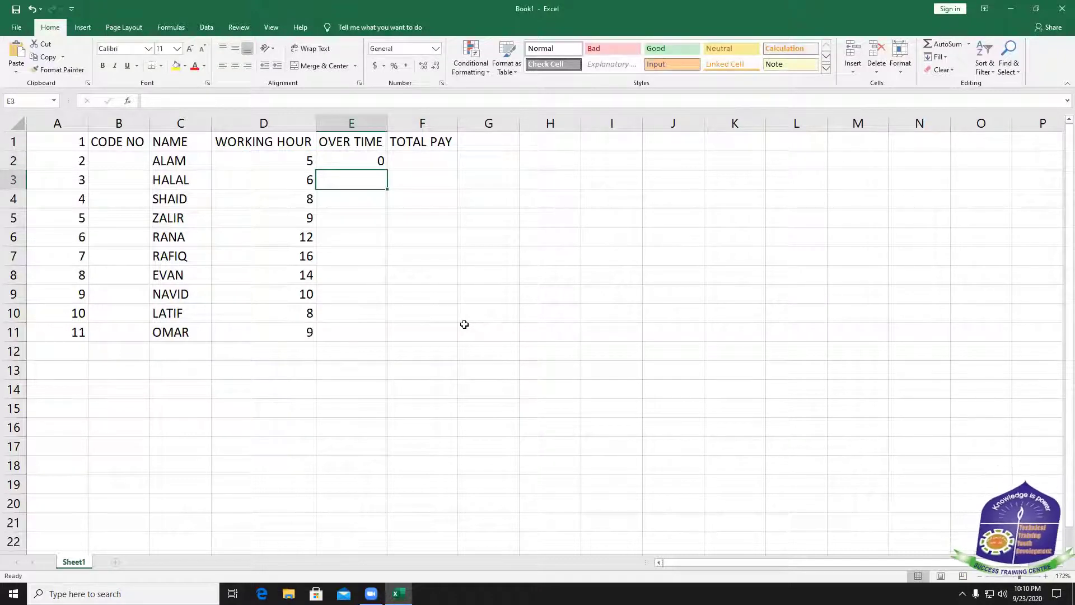
{"action": "left_click", "coordinate": [356, 161]}
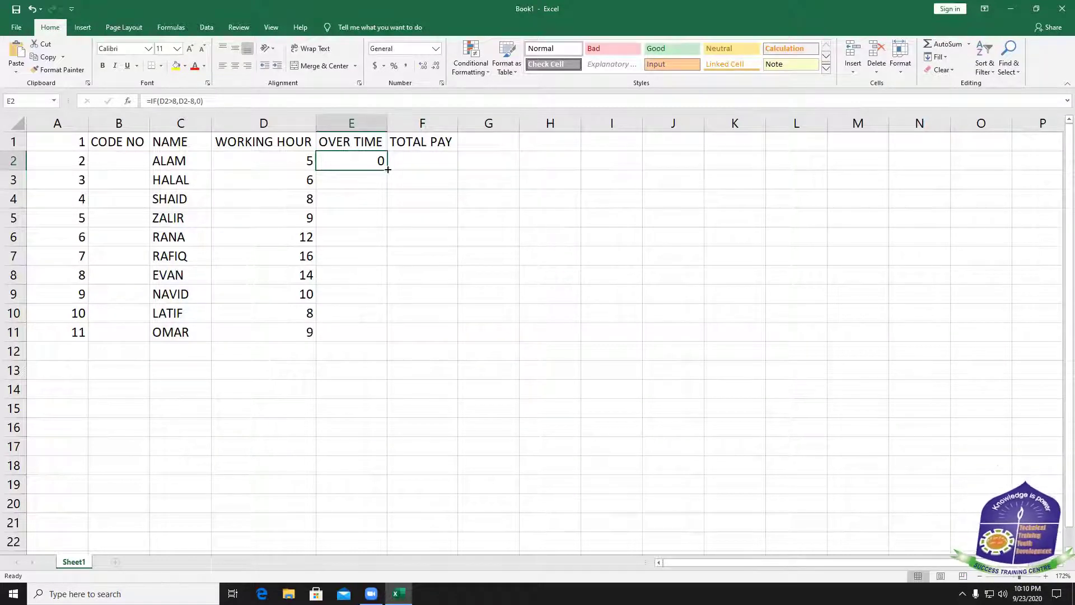
{"action": "left_click_drag", "start_coordinate": [388, 169], "coordinate": [387, 340]}
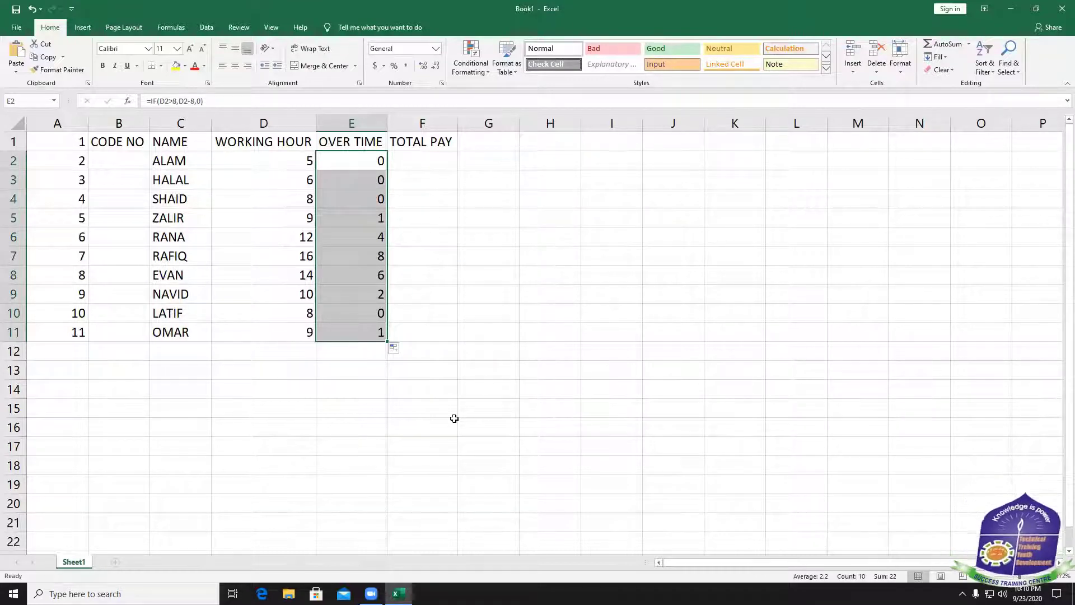
Enter the total-pay formula =IF(E2>0,E2*20+8*15,D2*15) in cell F2 and fill it down to F11
{"action": "left_click", "coordinate": [427, 162]}
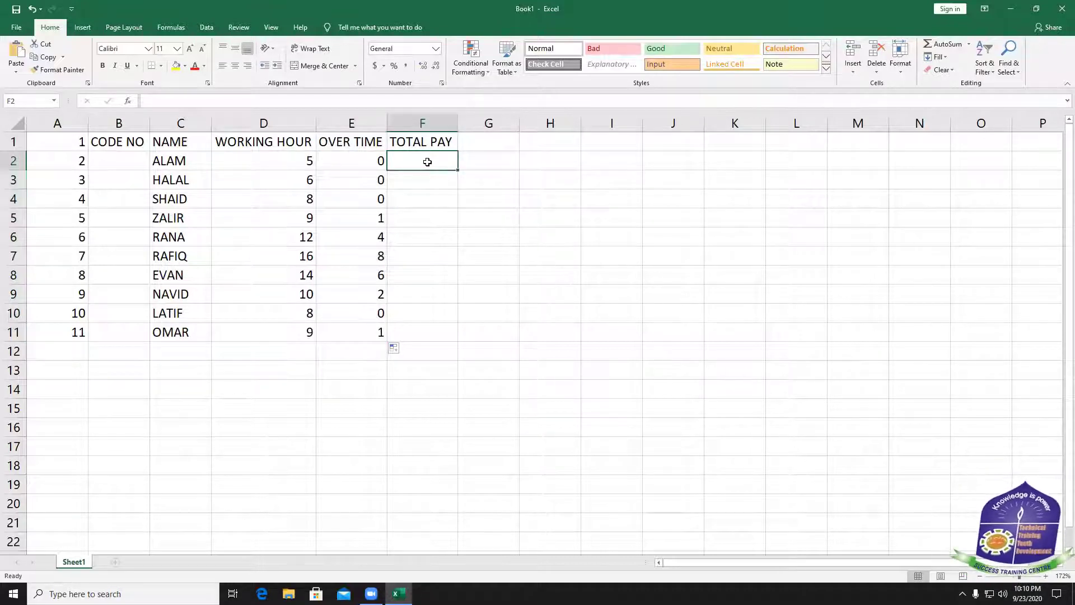
{"action": "type", "text": "=IF"}
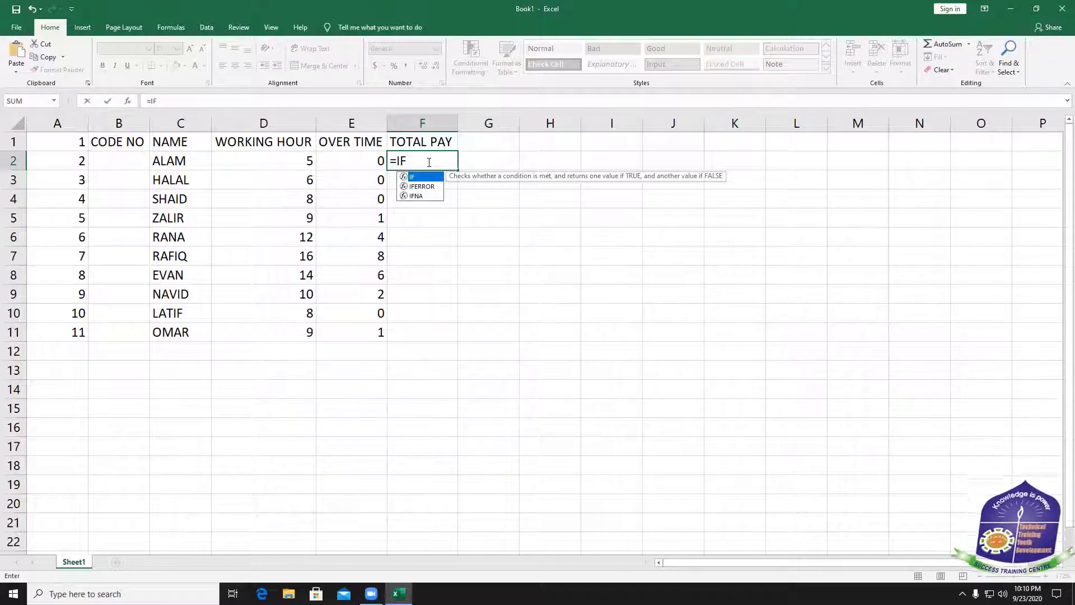
{"action": "type", "text": "("}
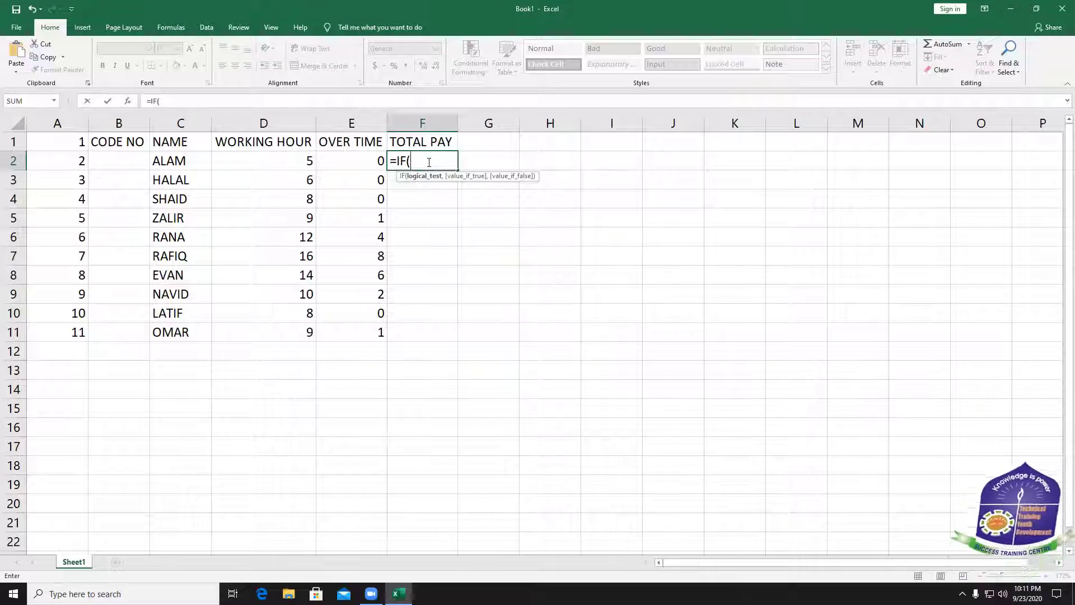
{"action": "left_click", "coordinate": [355, 163]}
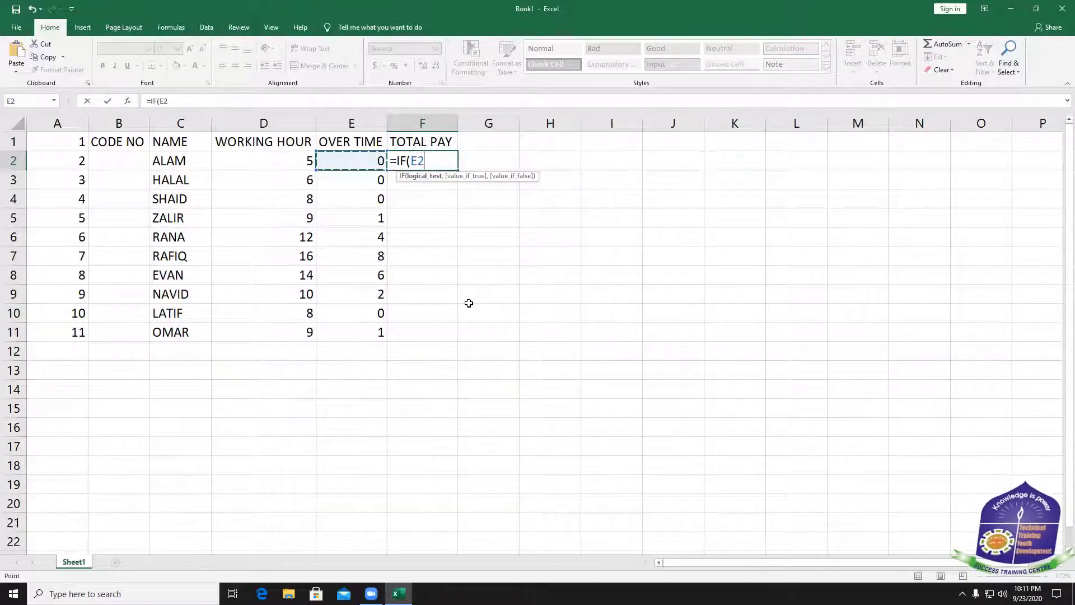
{"action": "type", "text": ">"}
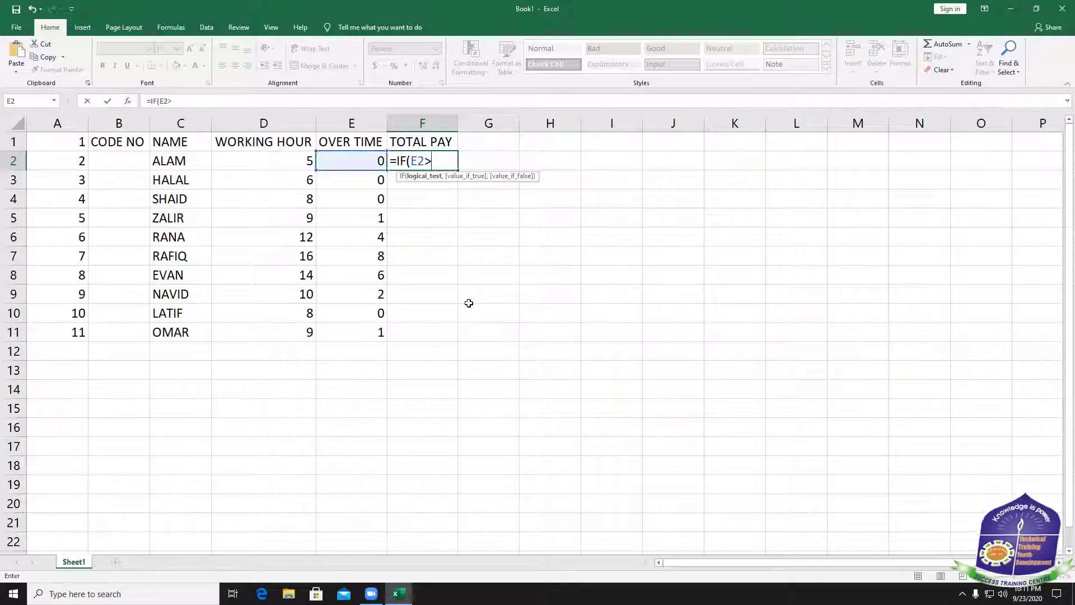
{"action": "type", "text": "0,"}
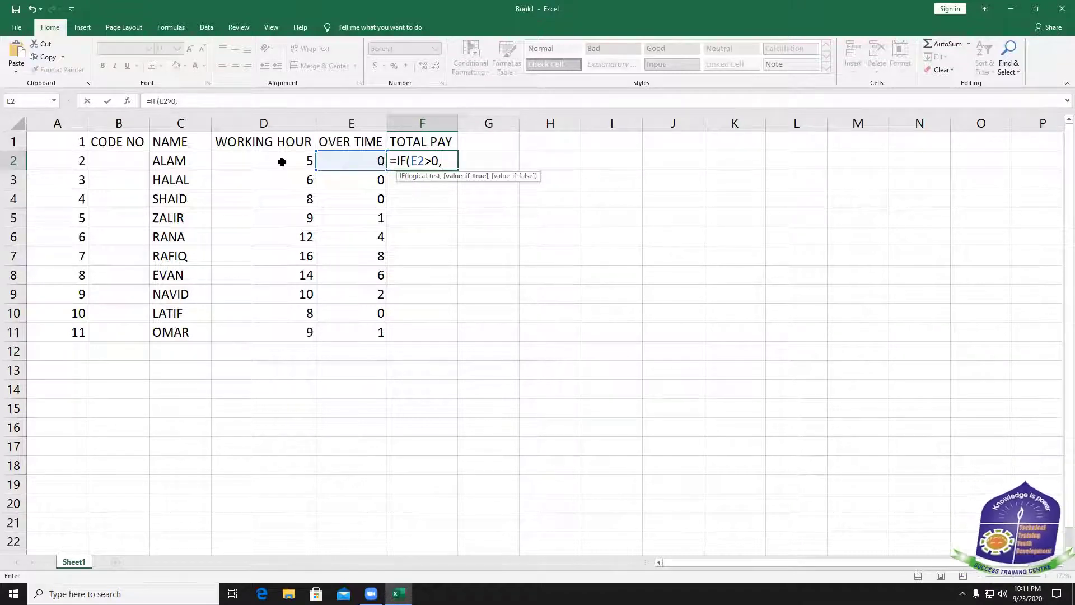
{"action": "left_click", "coordinate": [357, 161]}
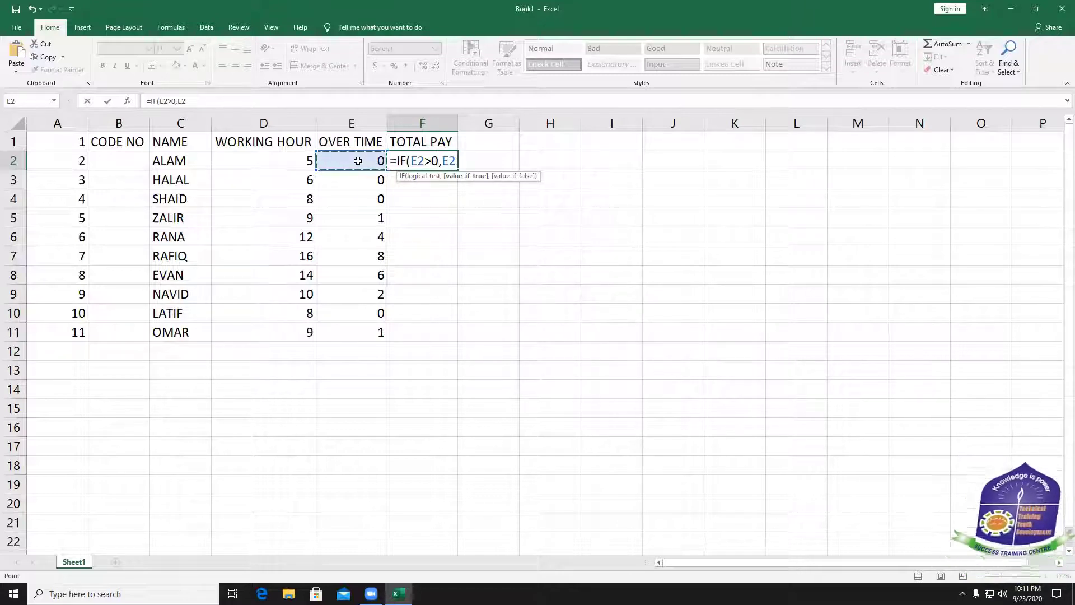
{"action": "type", "text": "*"}
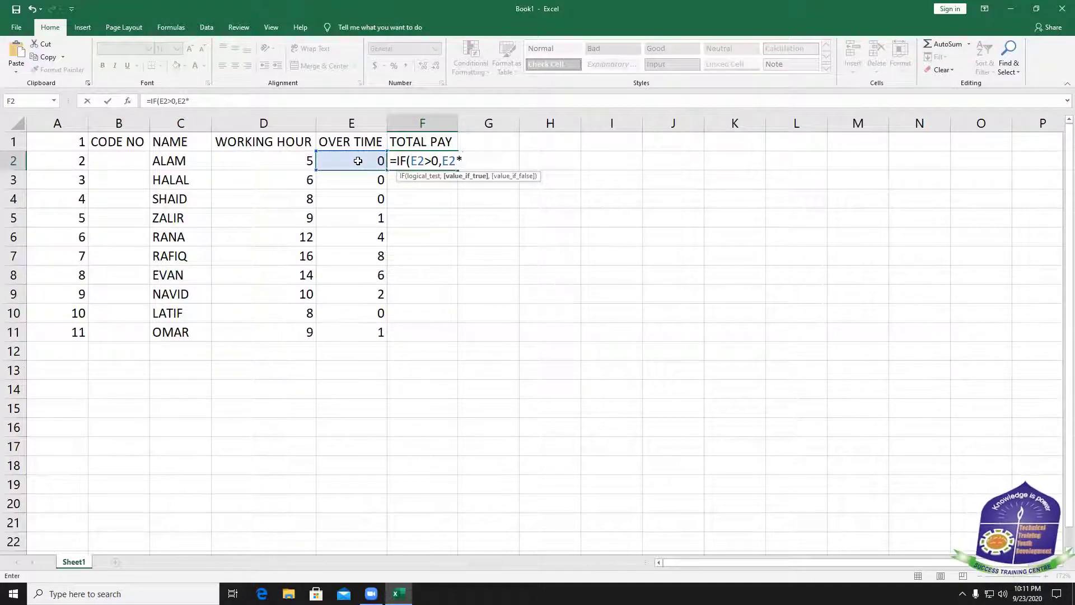
{"action": "type", "text": "20"}
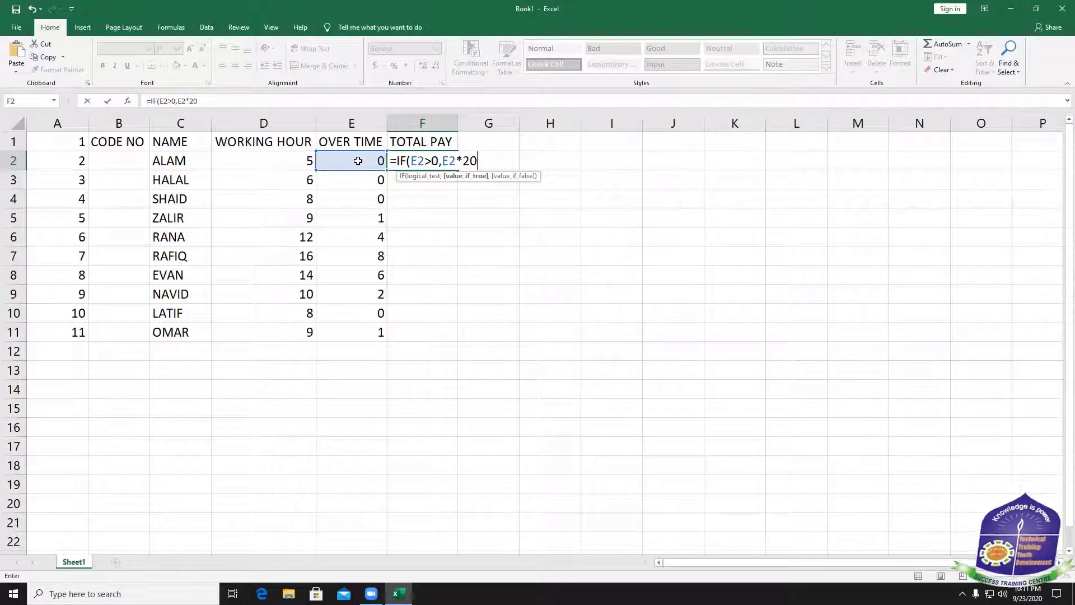
{"action": "type", "text": "+"}
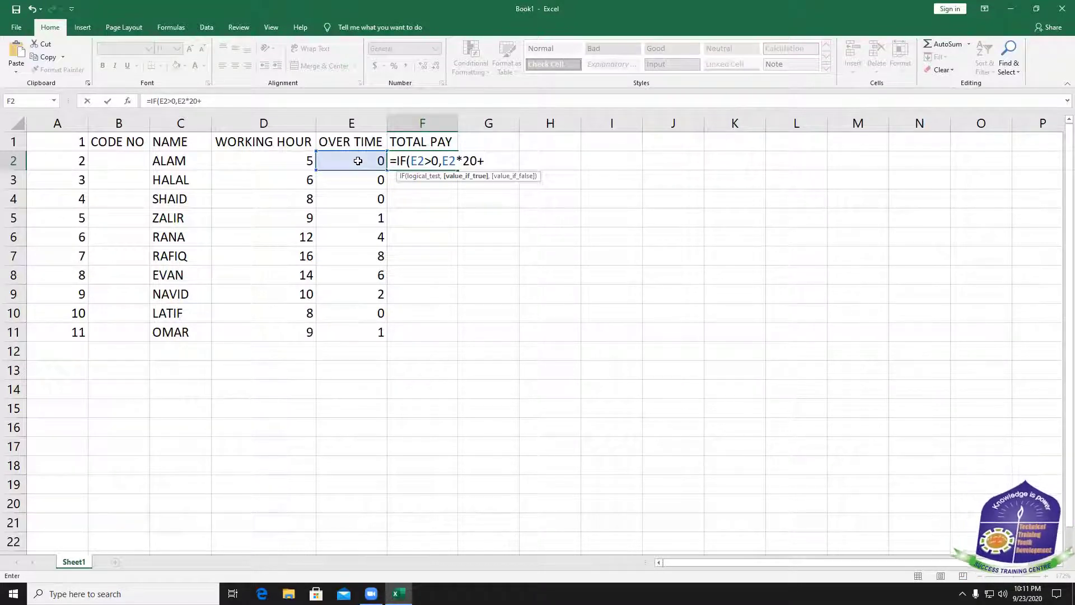
{"action": "type", "text": "8"}
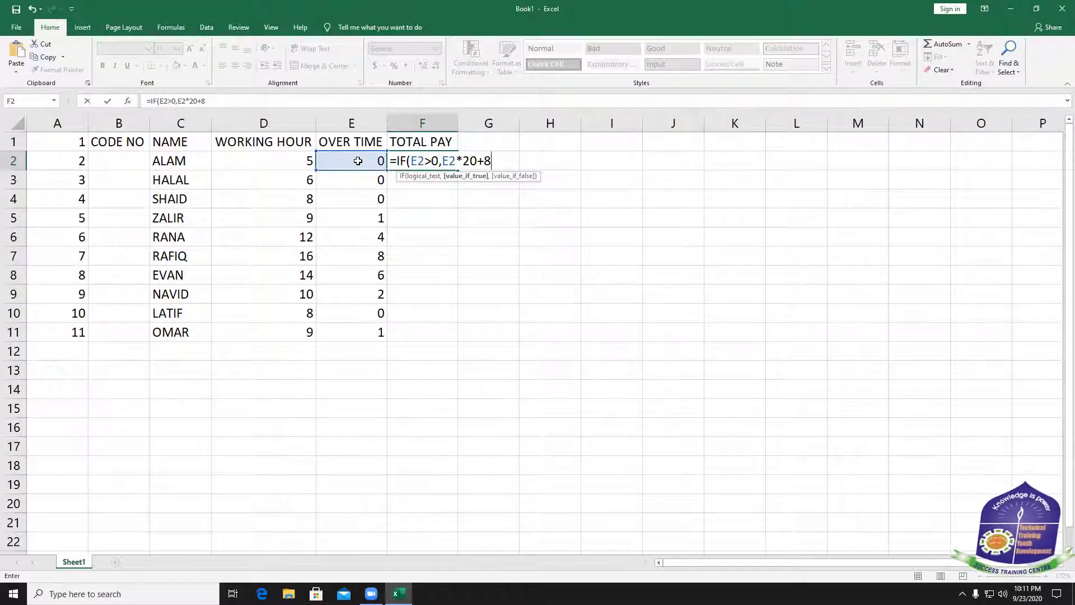
{"action": "type", "text": "+"}
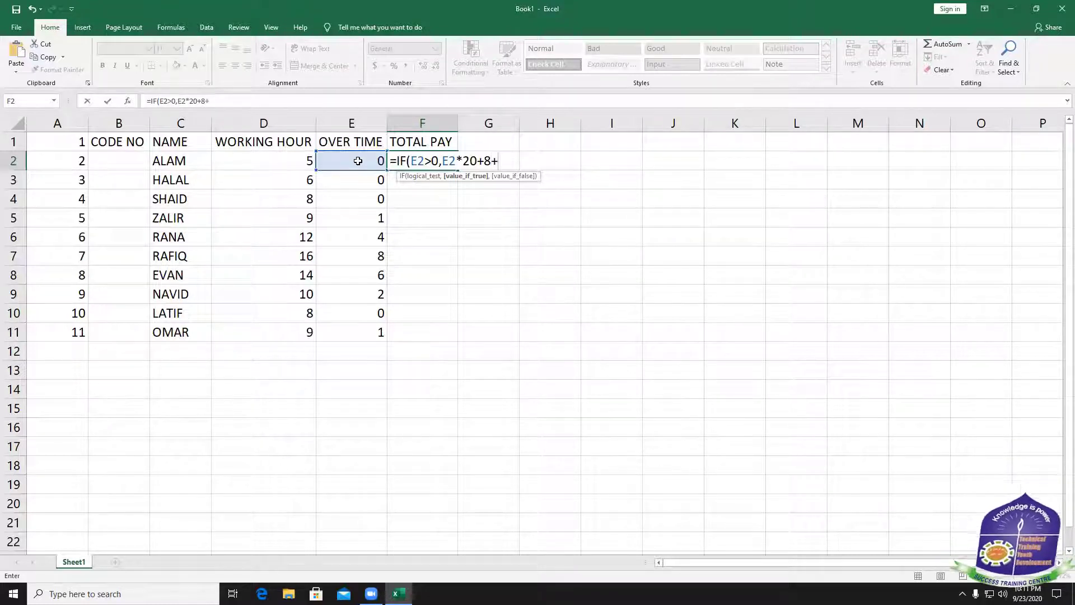
{"action": "key", "text": "BackSpace"}
{"action": "type", "text": "*"}
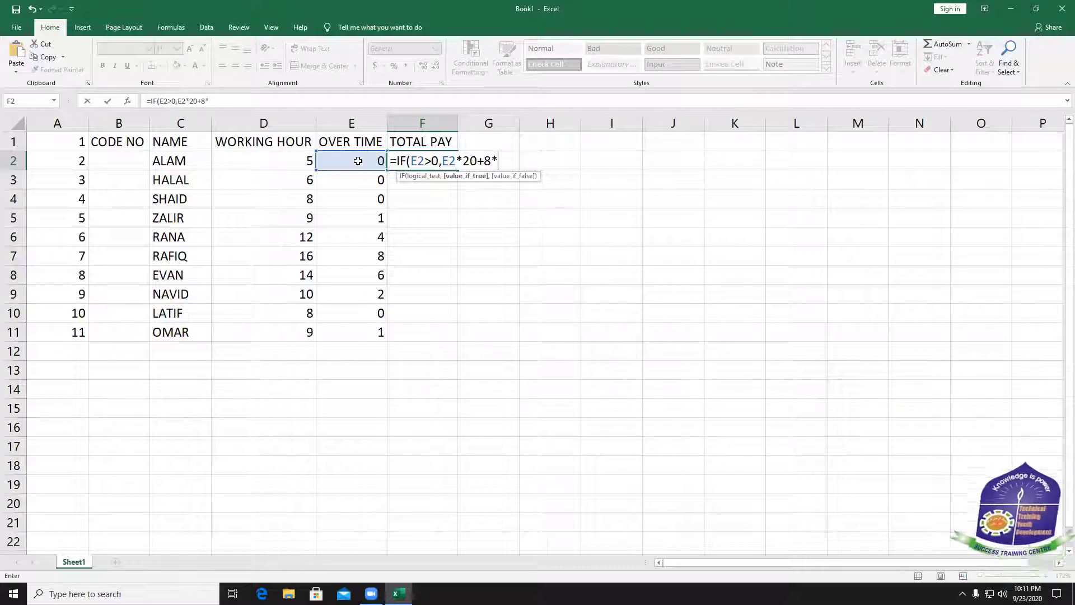
{"action": "type", "text": "15"}
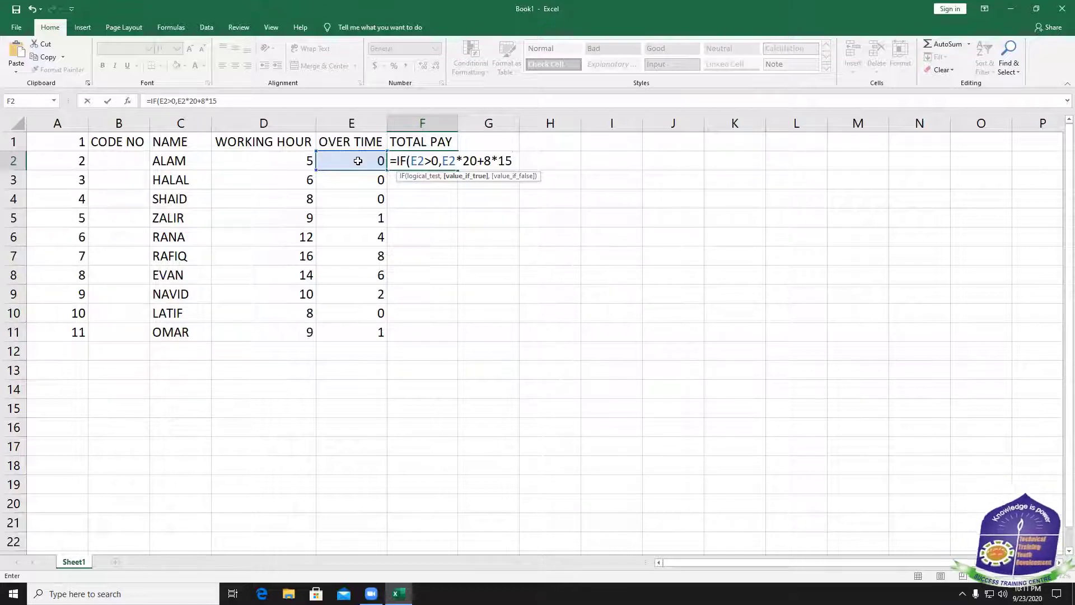
{"action": "type", "text": ","}
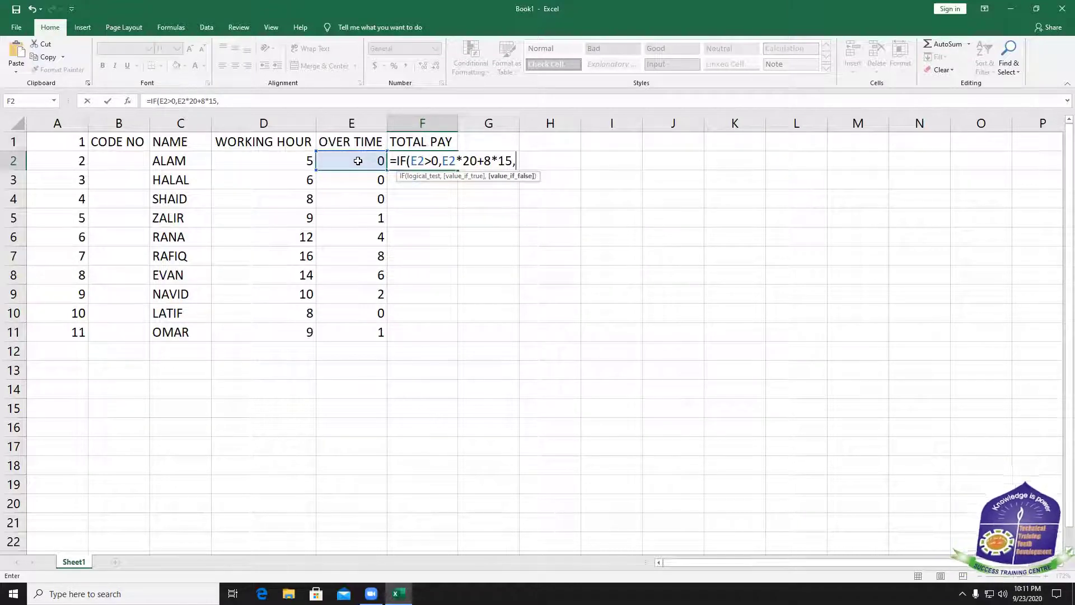
{"action": "left_click", "coordinate": [269, 161]}
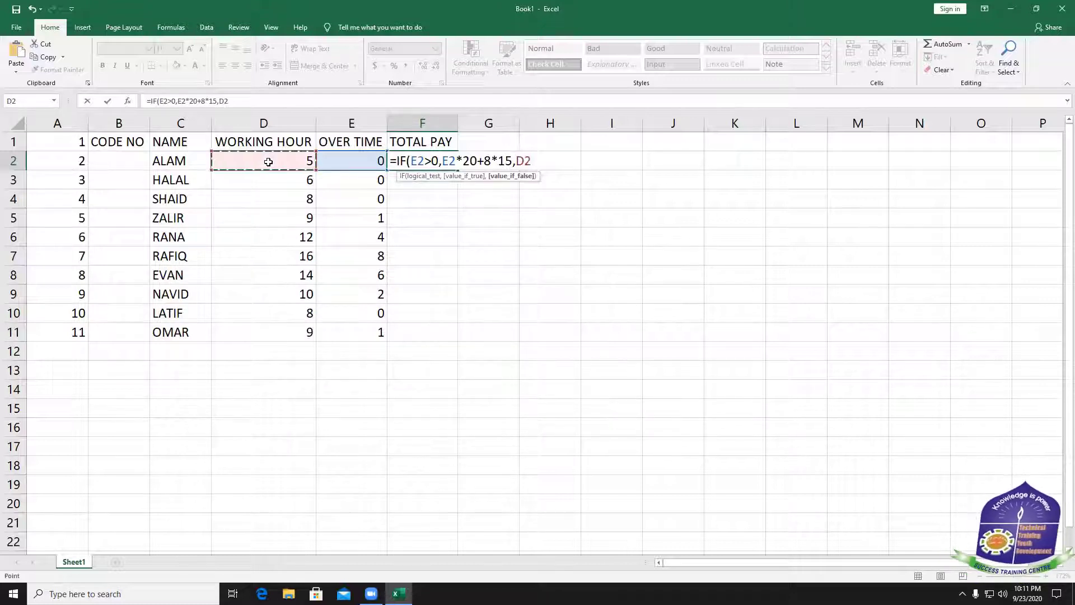
{"action": "type", "text": "*15"}
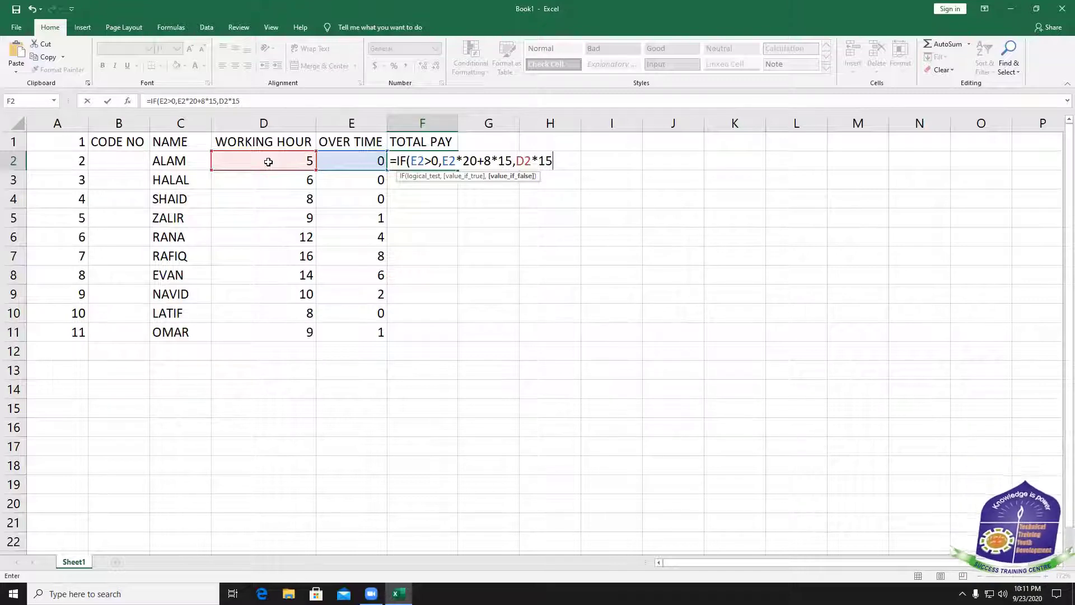
{"action": "type", "text": ")"}
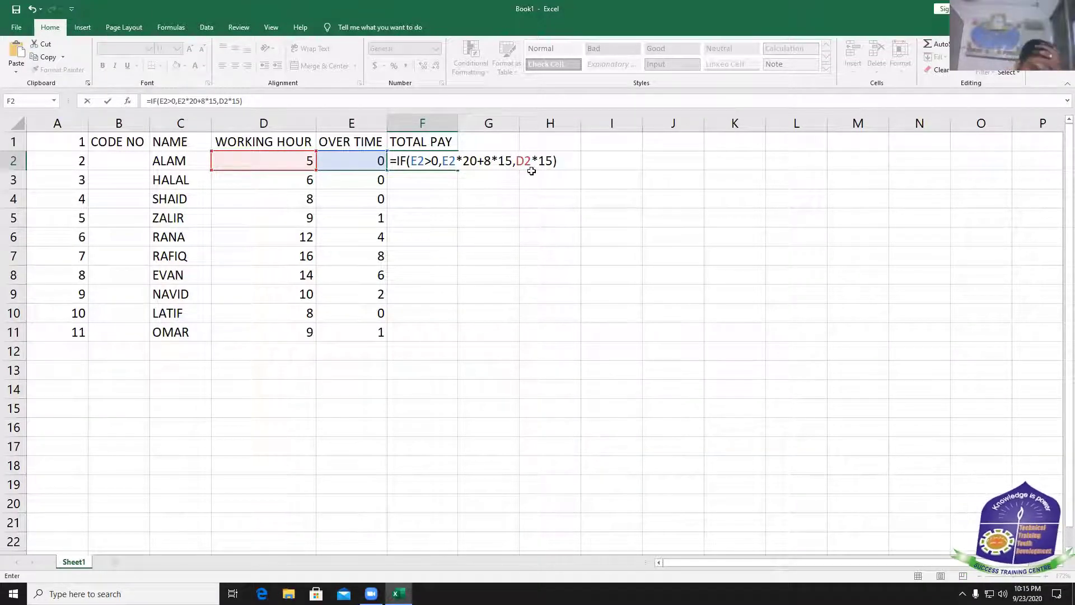
{"action": "left_click", "coordinate": [560, 161]}
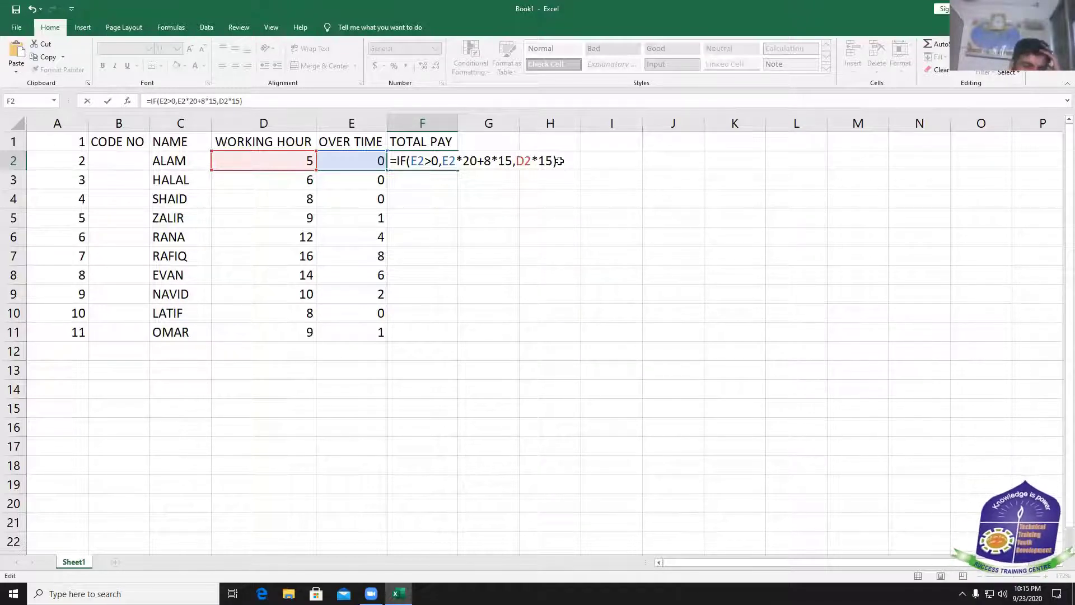
{"action": "key", "text": "Return"}
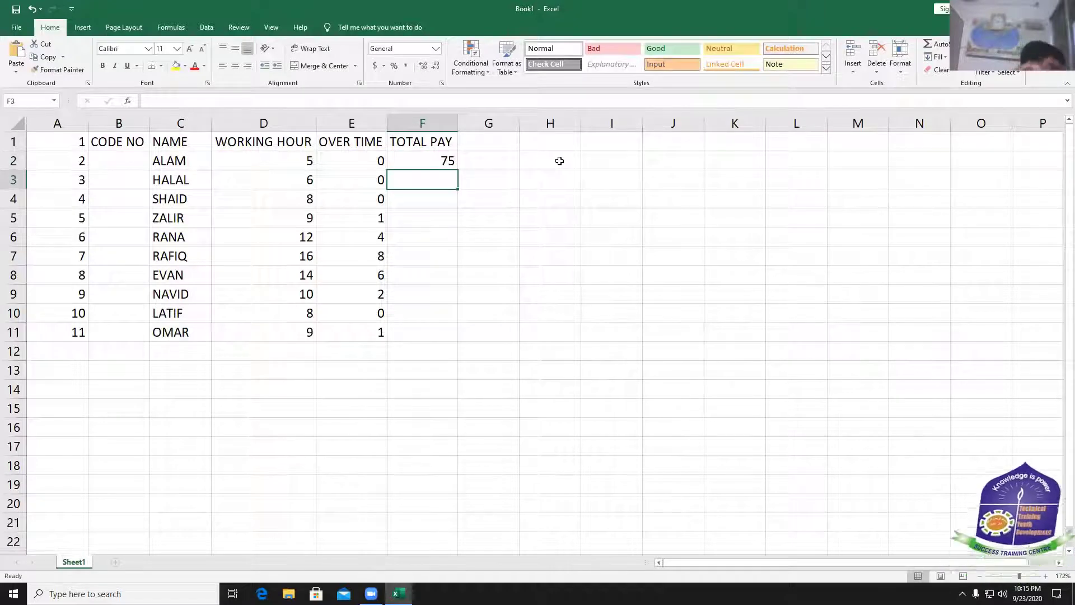
{"action": "left_click", "coordinate": [421, 160]}
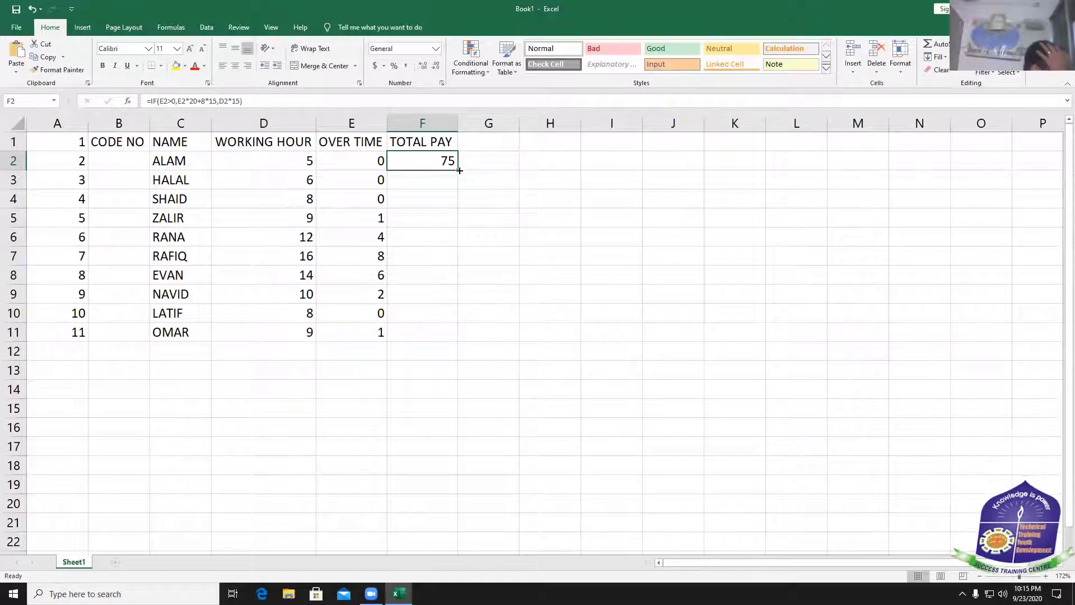
{"action": "left_click_drag", "start_coordinate": [459, 170], "coordinate": [469, 343]}
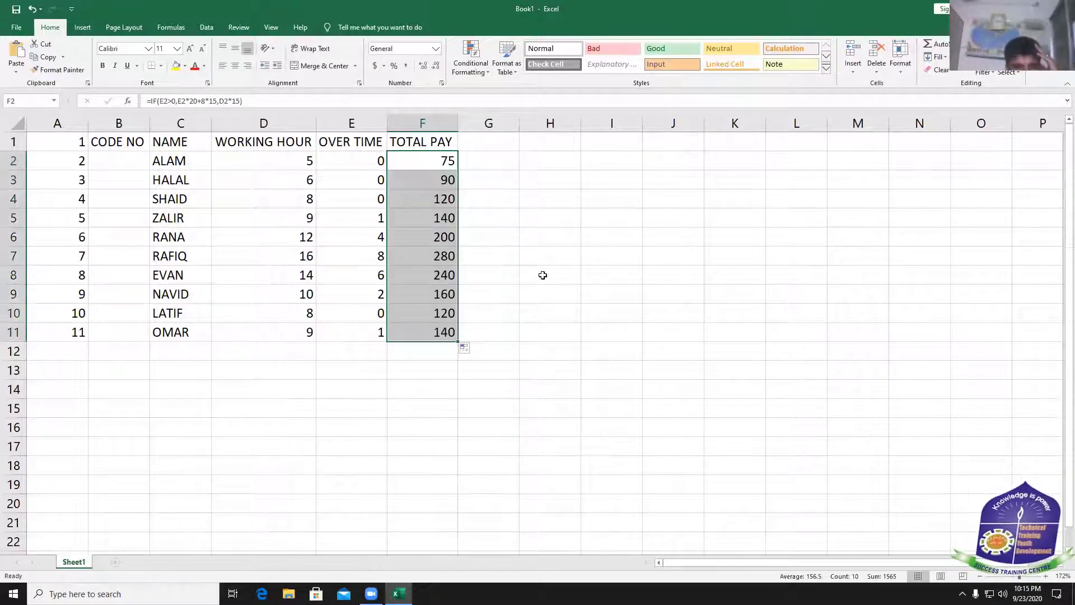
Move the whole table from A1:F11 so that it starts at cell E7
{"action": "left_click", "coordinate": [494, 161]}
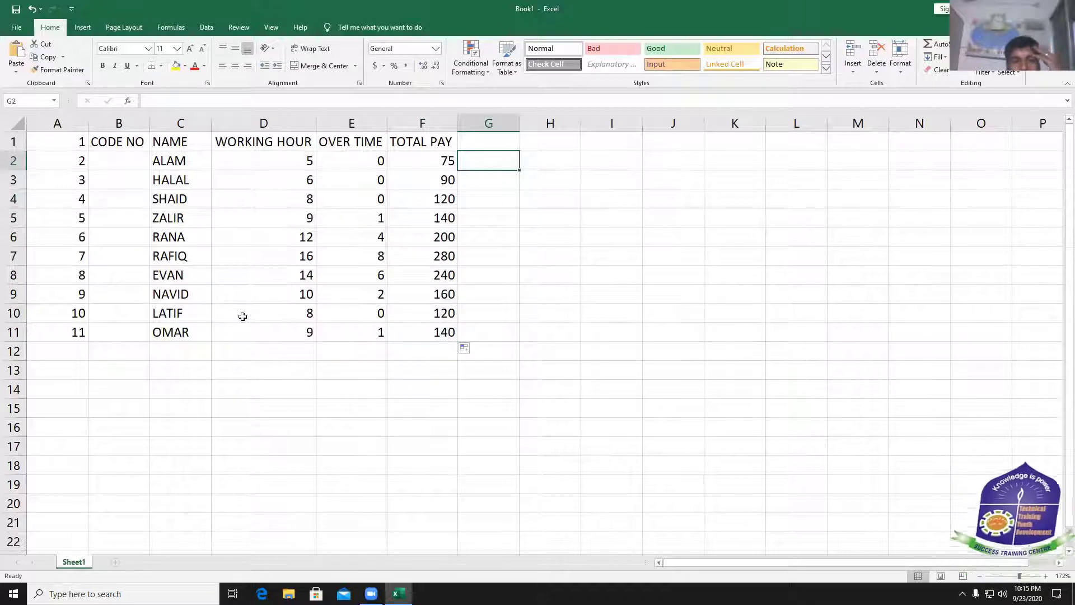
{"action": "left_click", "coordinate": [76, 337]}
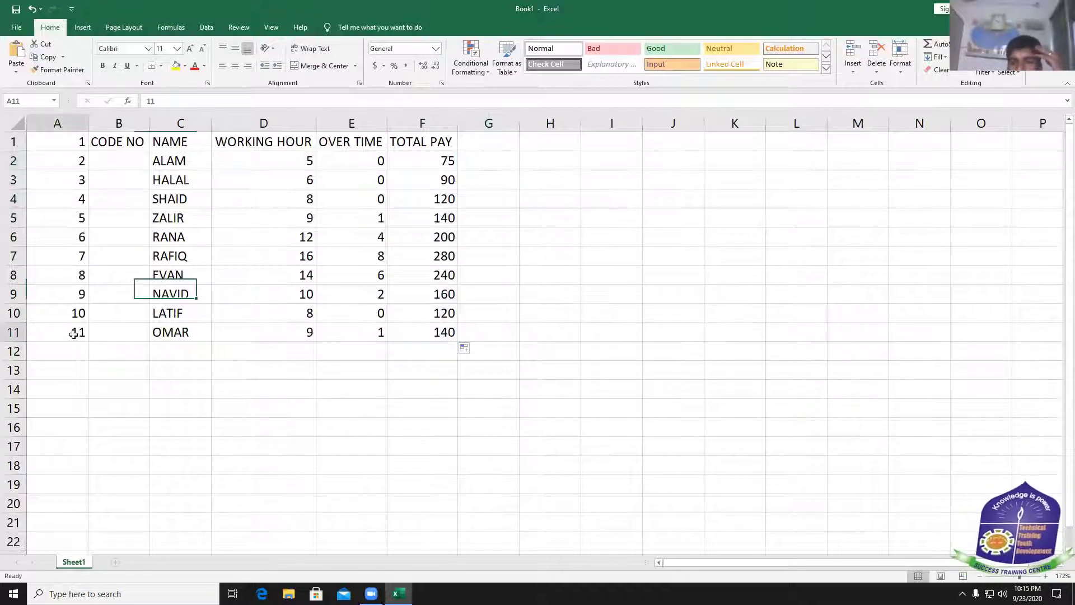
{"action": "key", "text": "ctrl+a"}
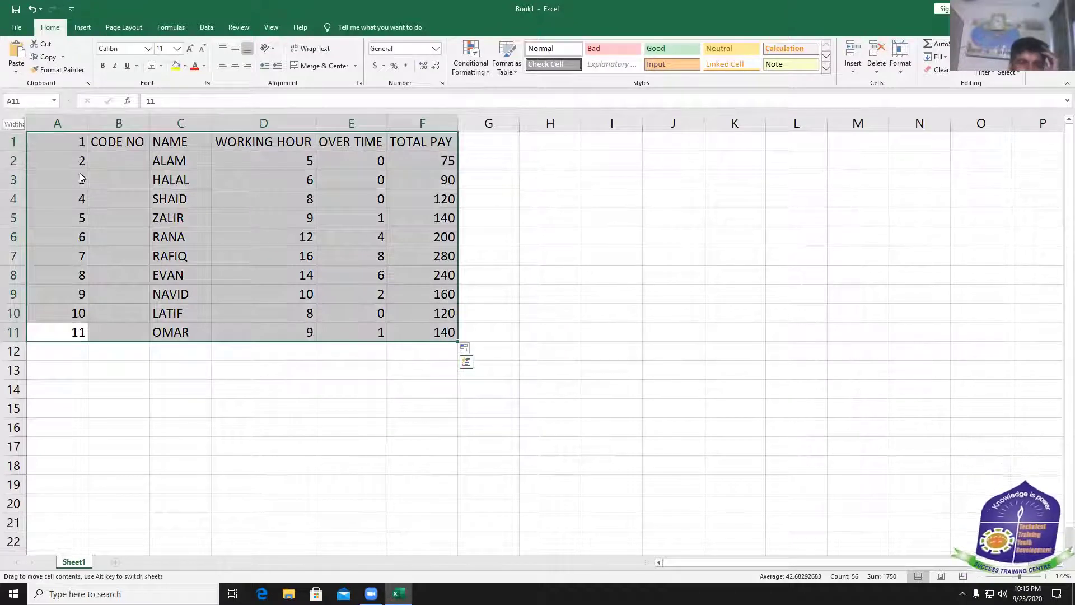
{"action": "left_click_drag", "start_coordinate": [289, 244], "coordinate": [361, 269]}
{"action": "left_click", "coordinate": [348, 221]}
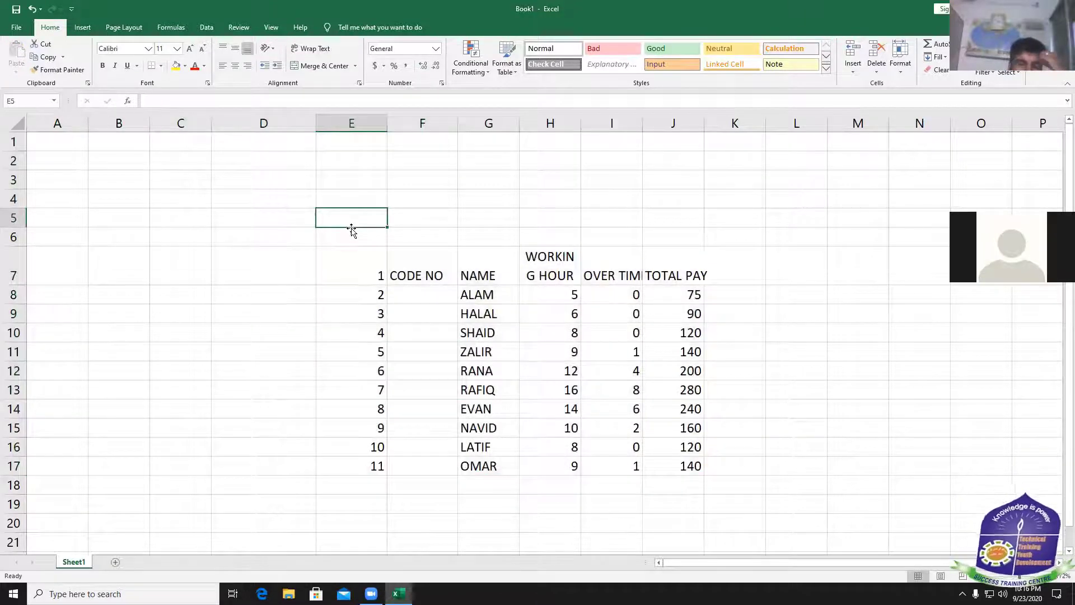
Centre all the cells of the moved table E7:J17 both vertically and horizontally
{"action": "left_click", "coordinate": [378, 274]}
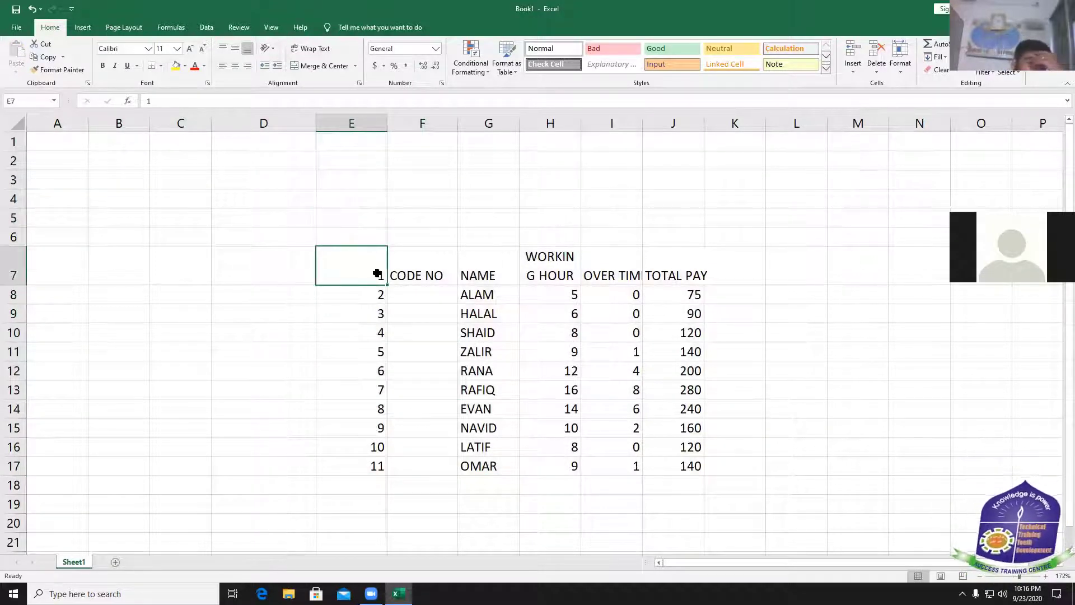
{"action": "key", "text": "ctrl+a"}
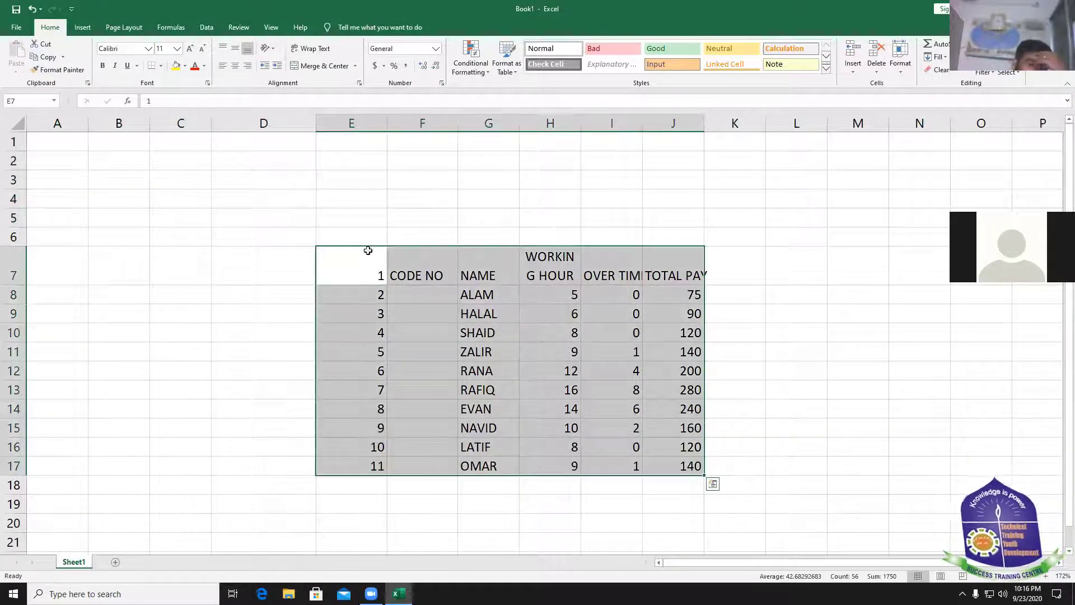
{"action": "left_click", "coordinate": [237, 48]}
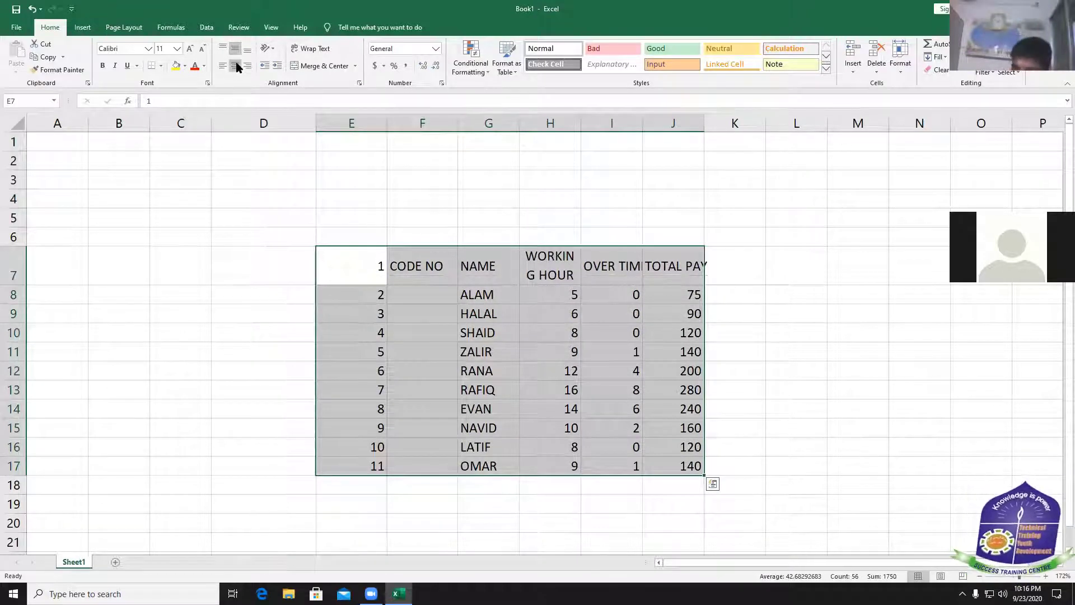
{"action": "left_click", "coordinate": [236, 66]}
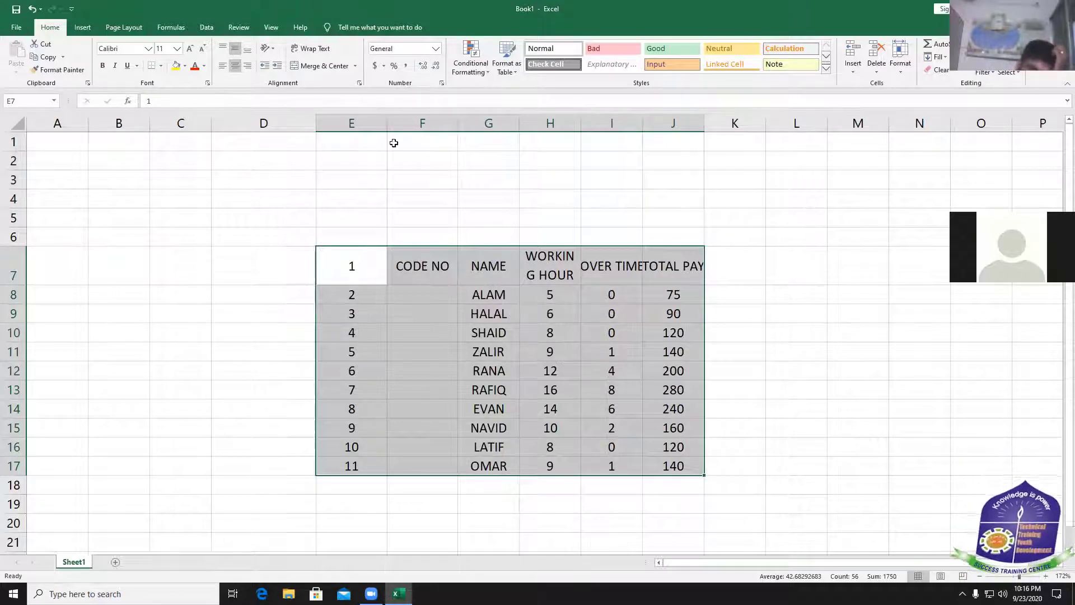
AutoFit the widths of the table's columns E to J to their contents
{"action": "double_click", "coordinate": [387, 122]}
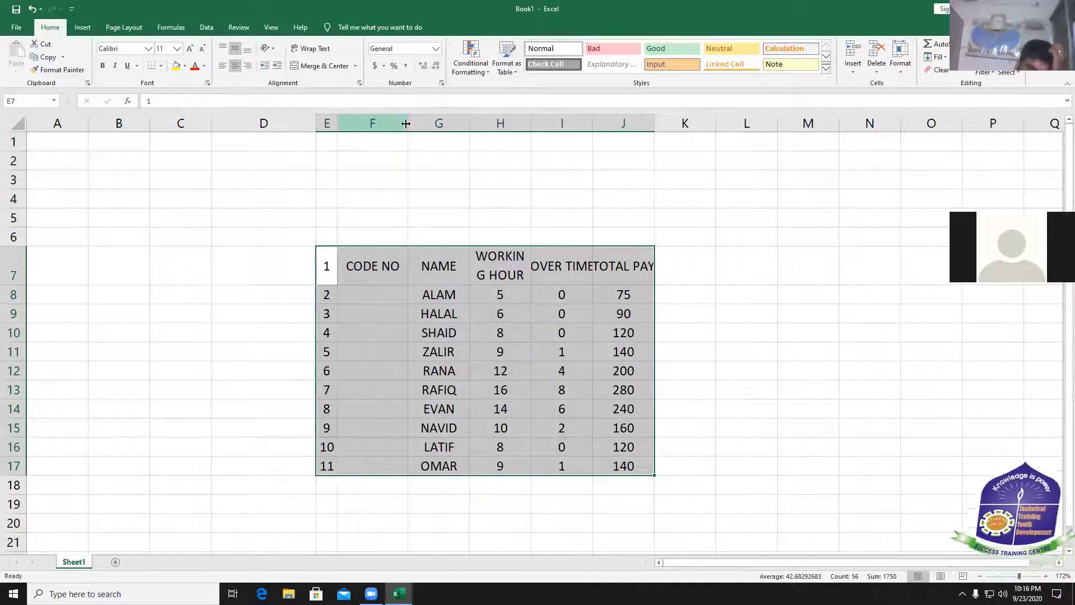
{"action": "double_click", "coordinate": [407, 123]}
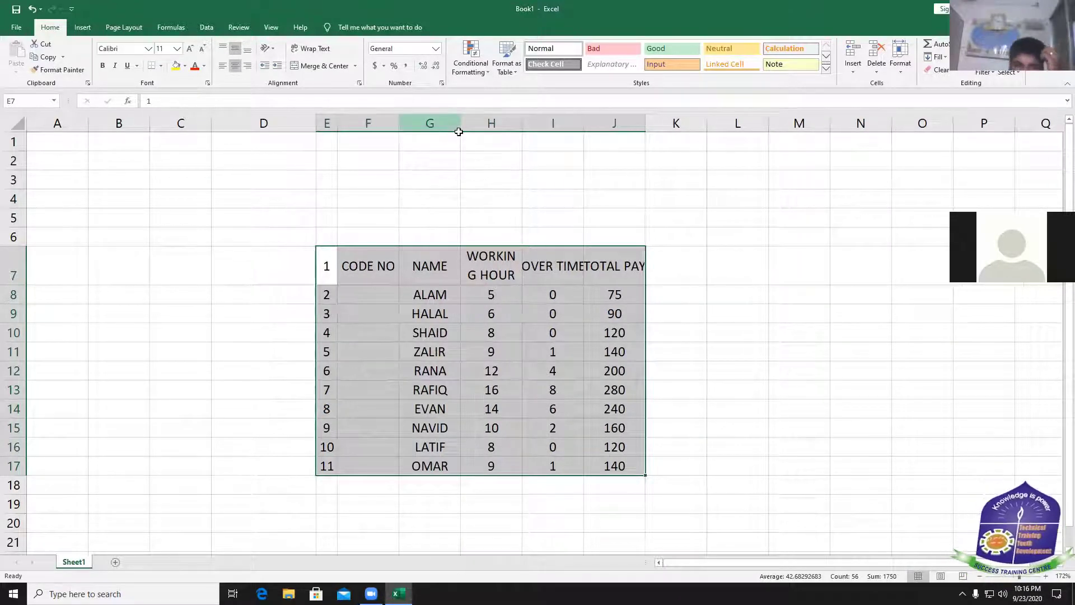
{"action": "double_click", "coordinate": [460, 123]}
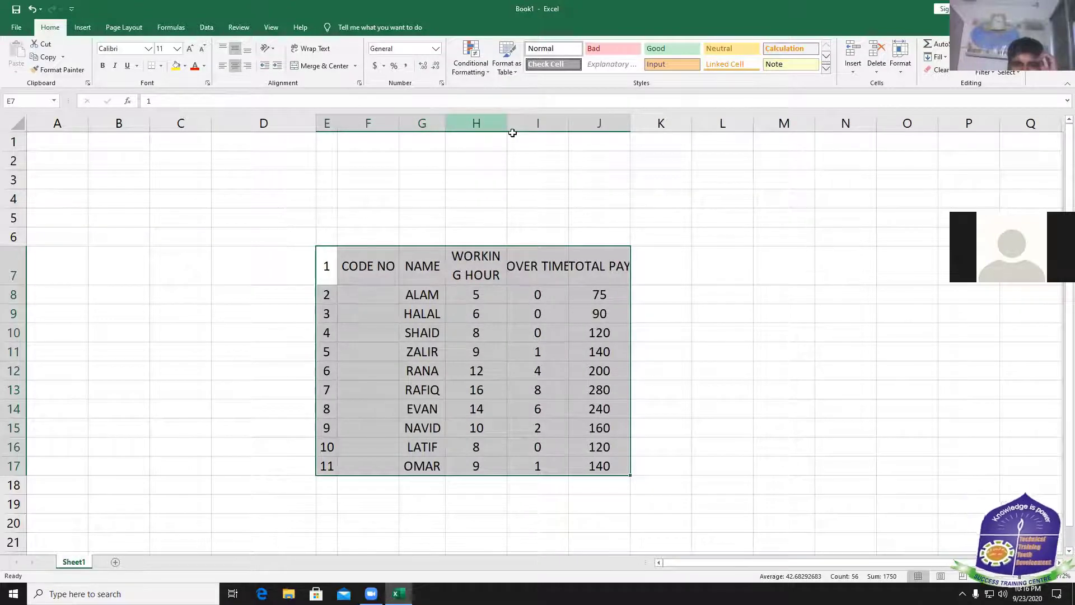
{"action": "double_click", "coordinate": [507, 125]}
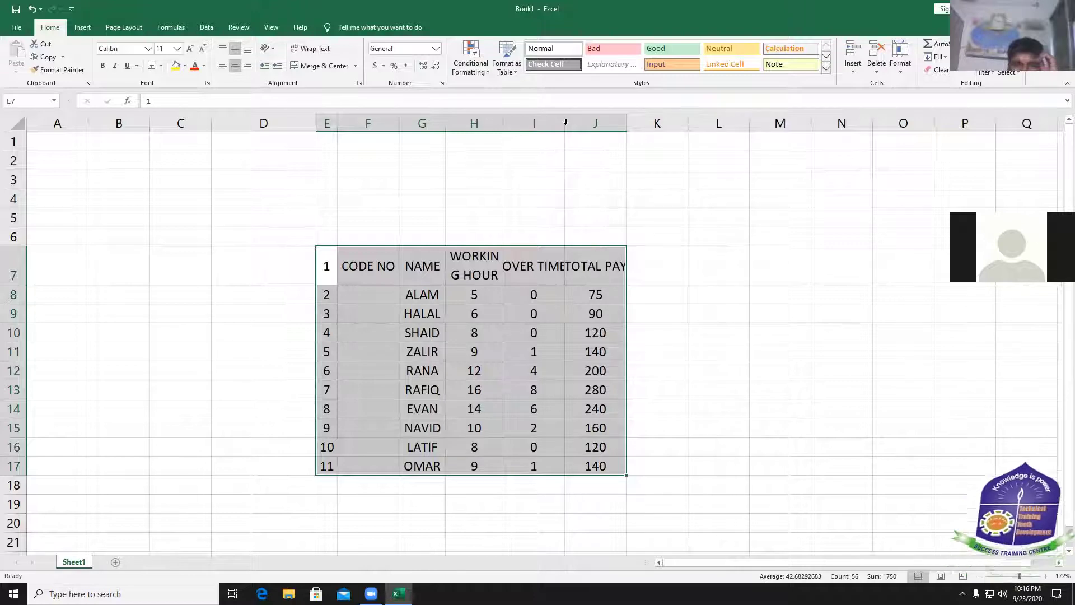
{"action": "double_click", "coordinate": [566, 122]}
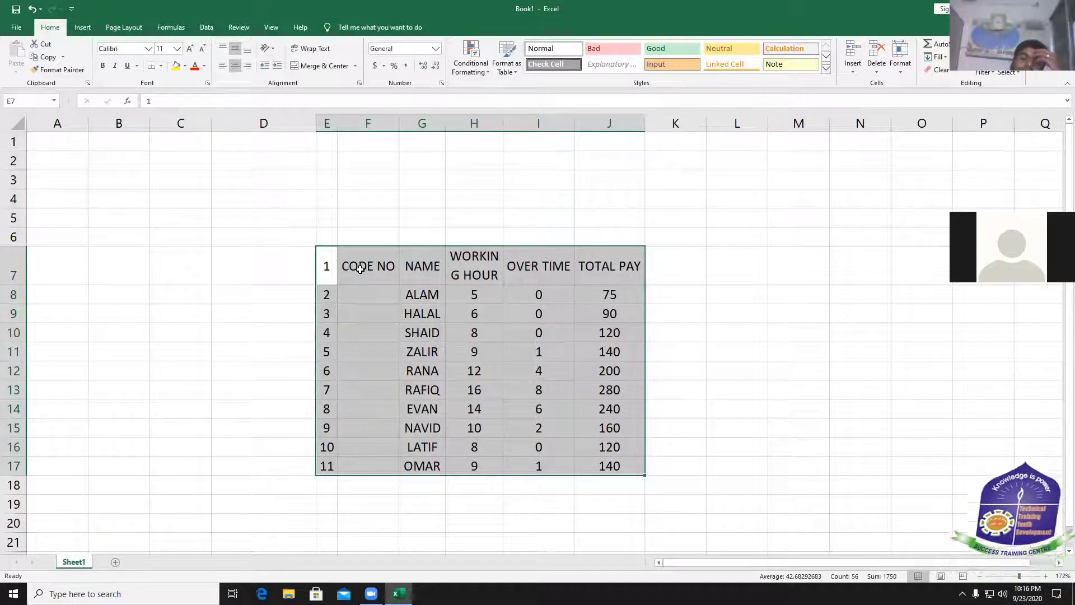
Merge and centre the cells G5:I6 above the table into one title cell
{"action": "left_click", "coordinate": [362, 269]}
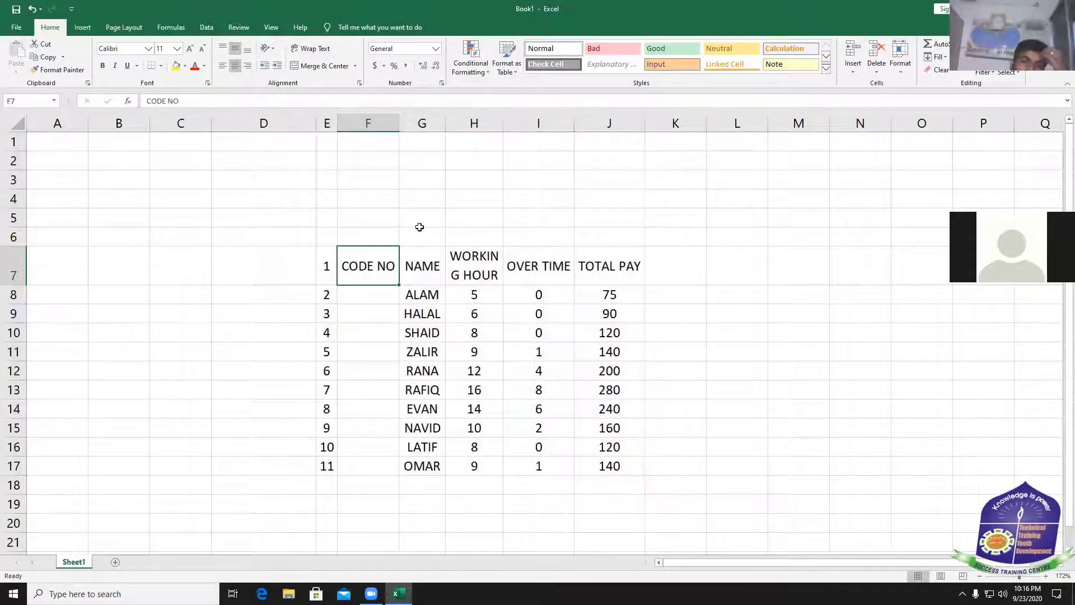
{"action": "left_click", "coordinate": [410, 225]}
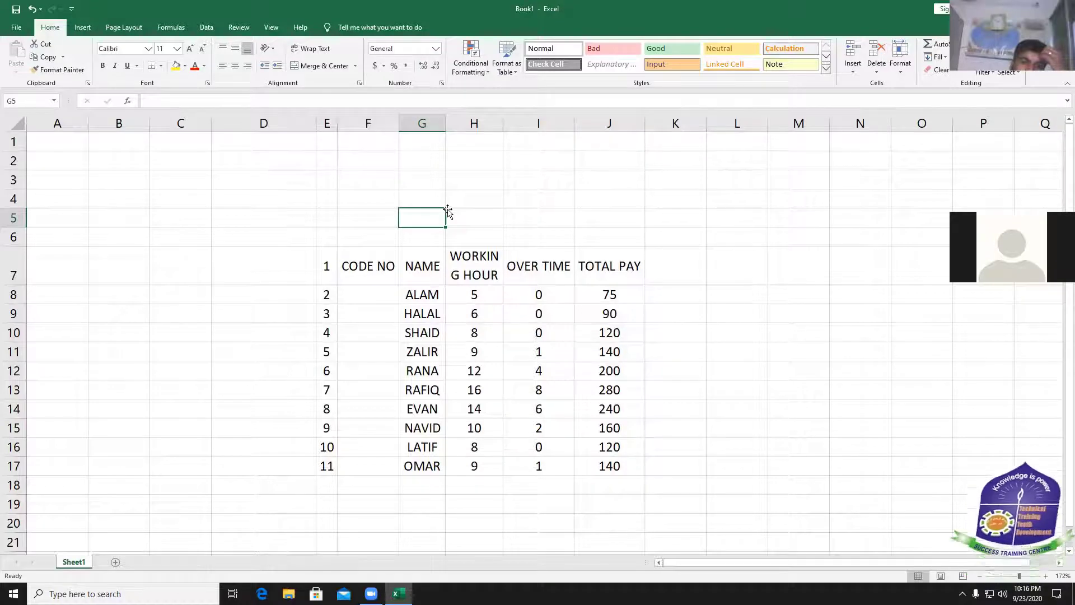
{"action": "left_click_drag", "start_coordinate": [446, 212], "coordinate": [483, 216]}
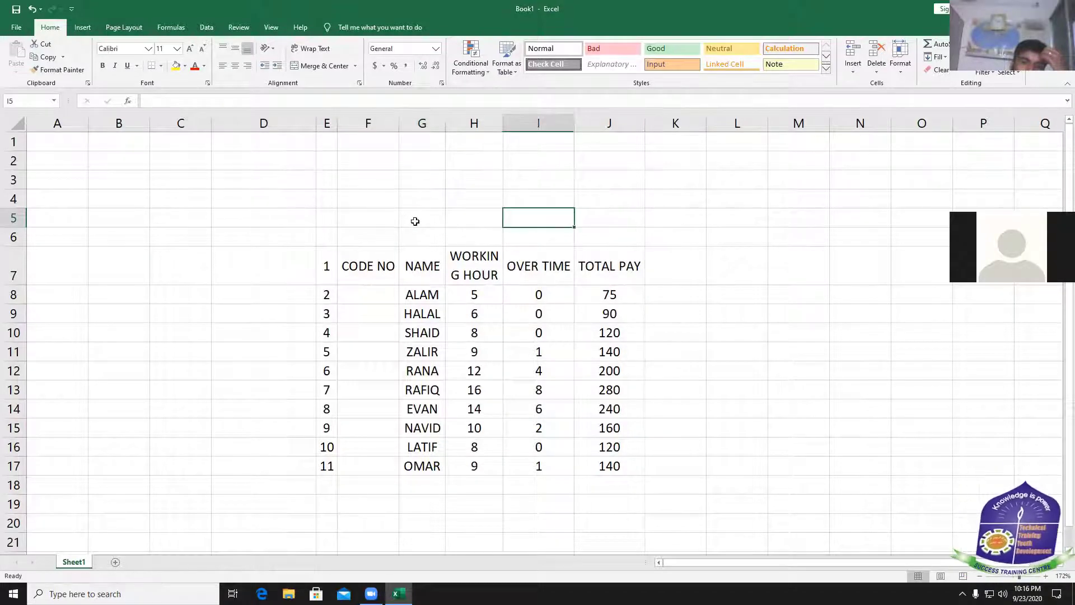
{"action": "left_click_drag", "start_coordinate": [406, 217], "coordinate": [557, 237]}
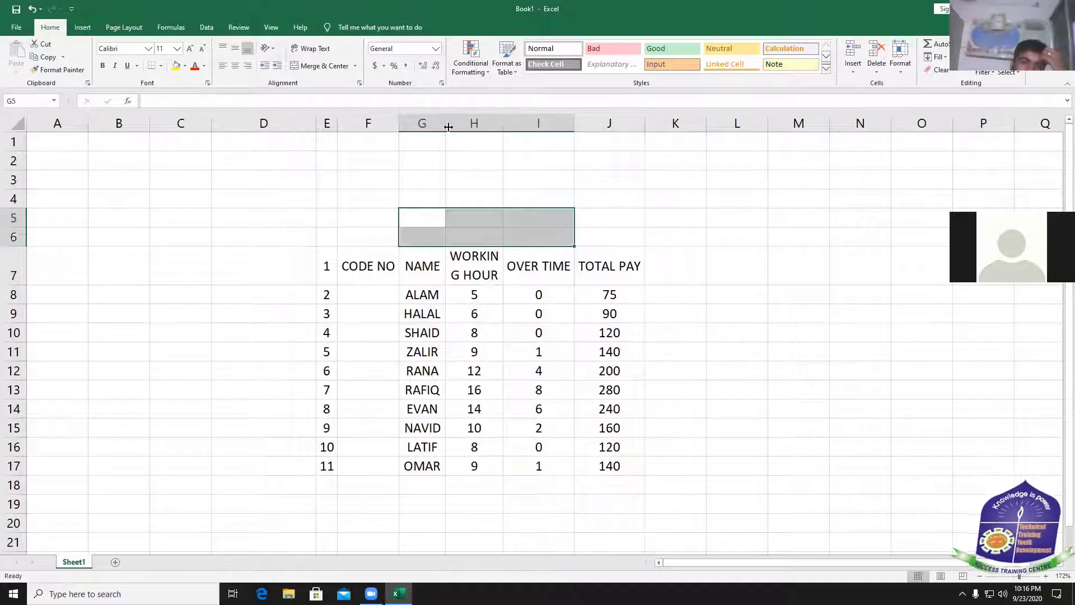
{"action": "left_click", "coordinate": [324, 66]}
Enter the title WAGA SHEET in the merged cell above the table
{"action": "double_click", "coordinate": [488, 230]}
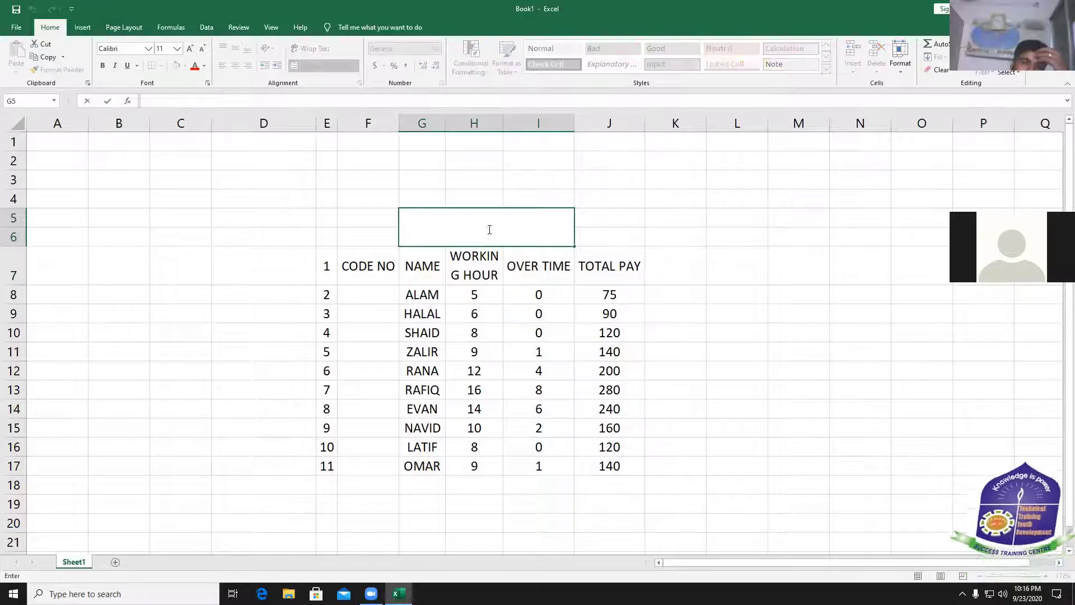
{"action": "type", "text": "wA"}
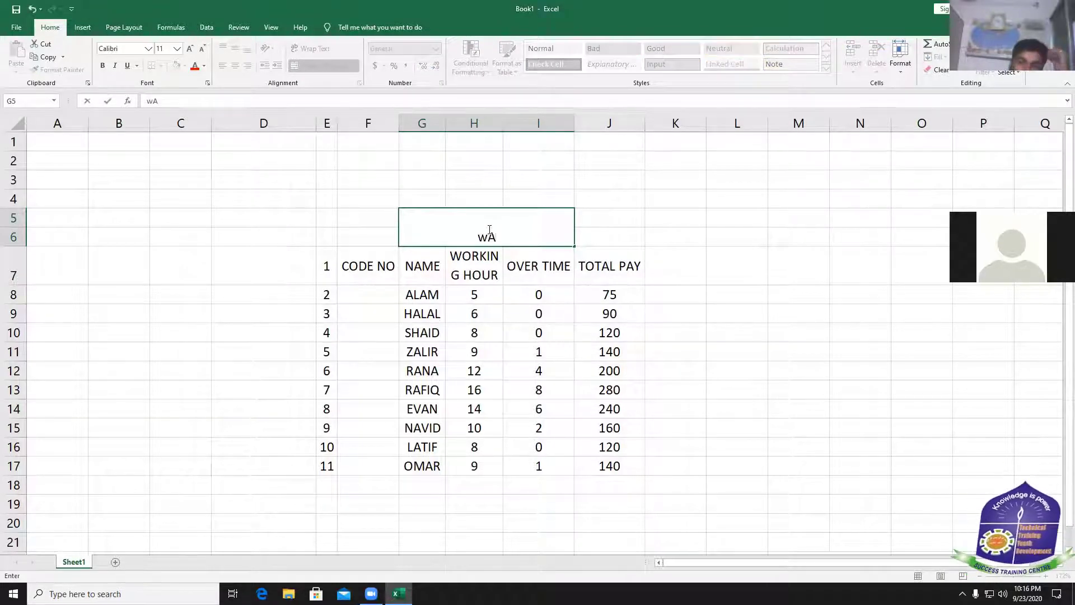
{"action": "key", "text": "BackSpace"}
{"action": "key", "text": "BackSpace"}
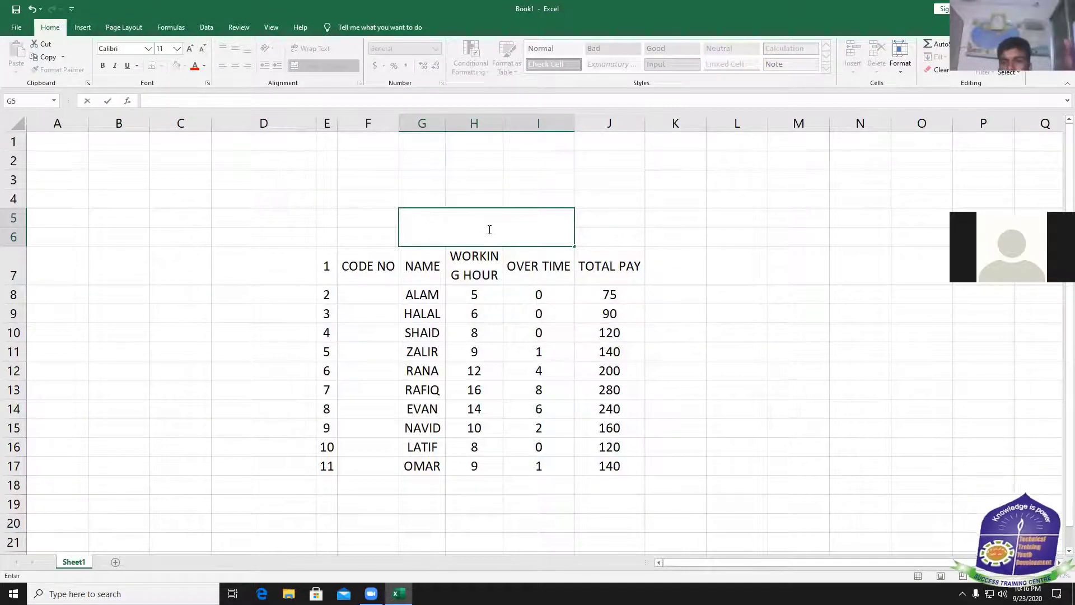
{"action": "type", "text": "WAG"}
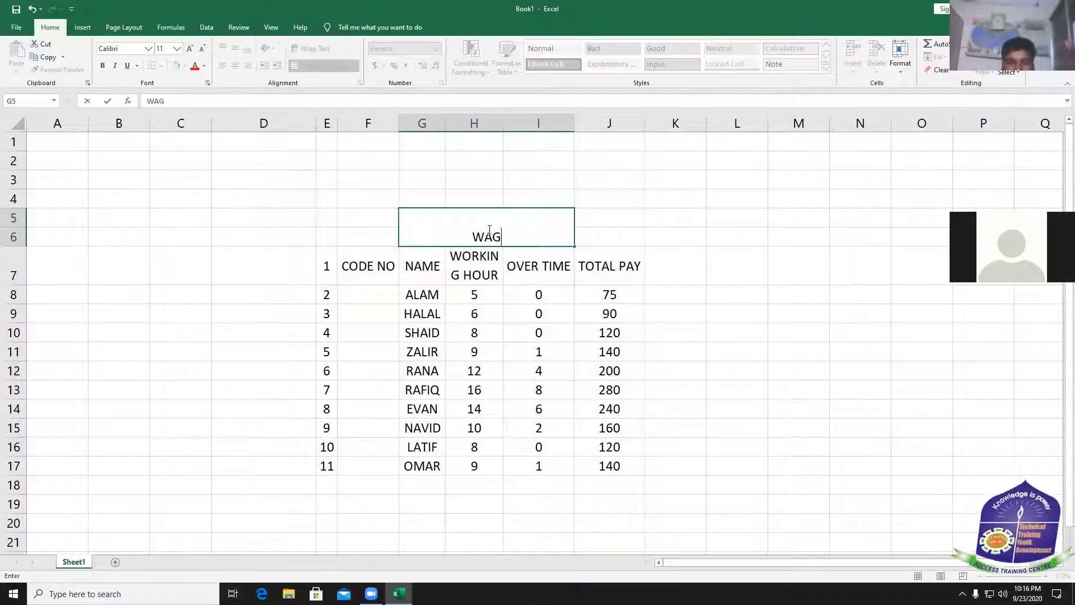
{"action": "type", "text": "A SHEET"}
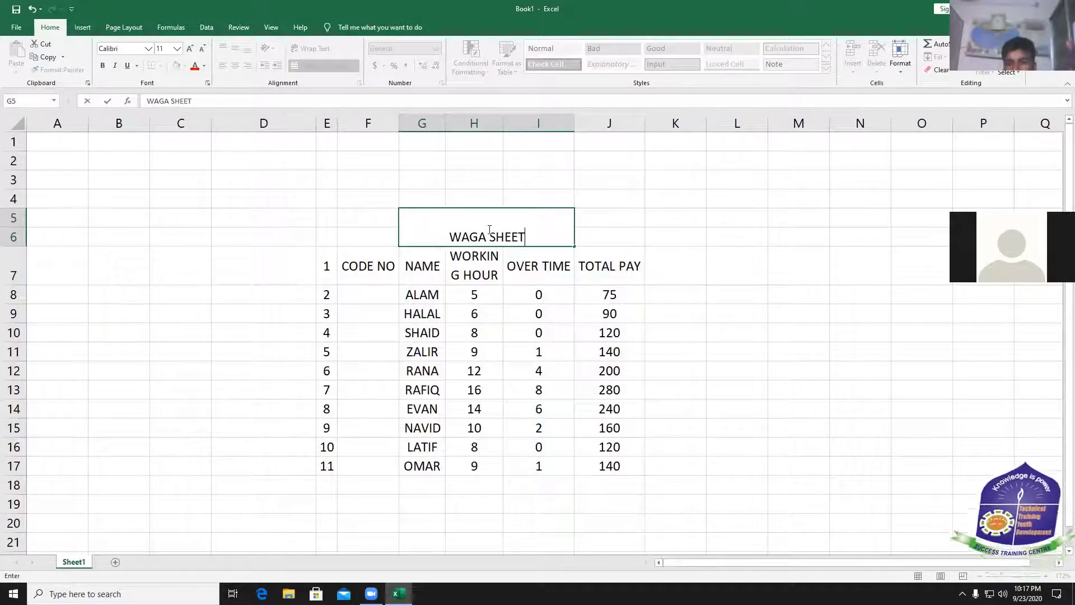
{"action": "left_click_drag", "start_coordinate": [450, 238], "coordinate": [529, 235]}
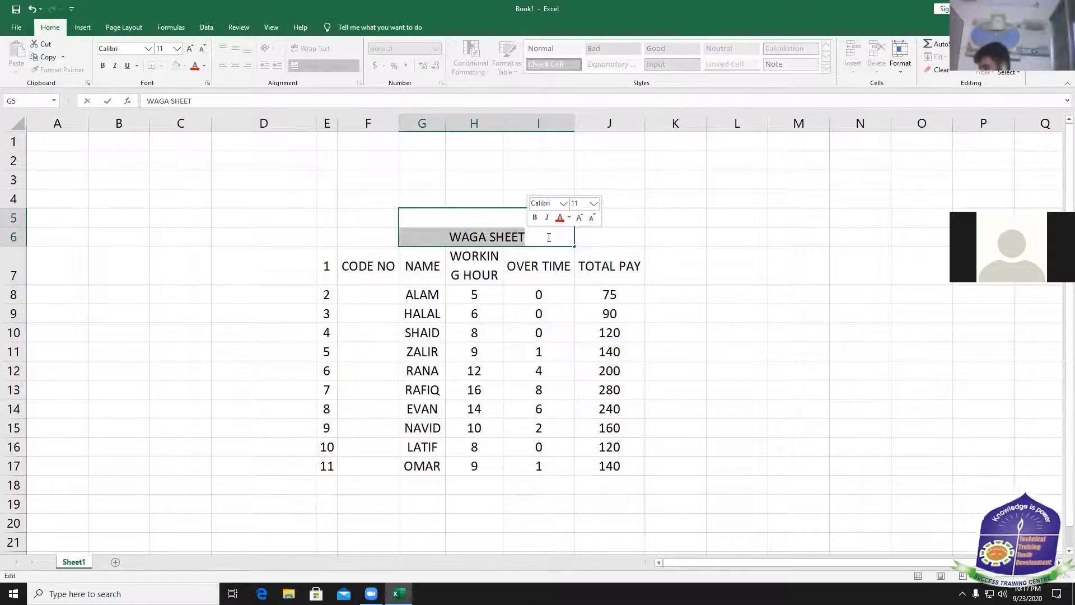
{"action": "left_click", "coordinate": [514, 235]}
{"action": "left_click", "coordinate": [360, 232]}
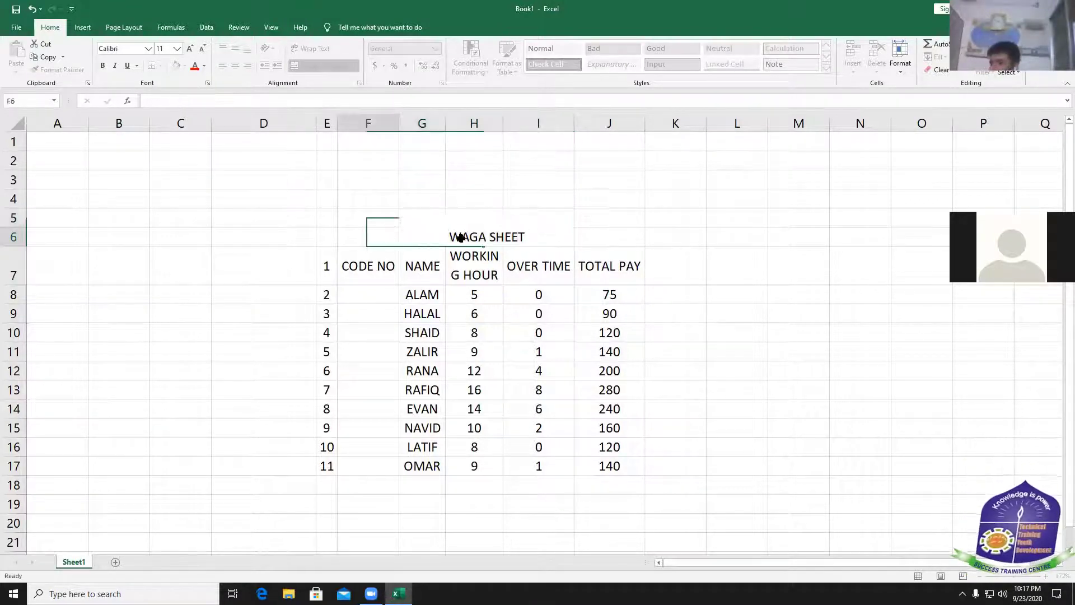
Format the WAGA SHEET title with middle vertical alignment, font size 16 and red font colour
{"action": "left_click", "coordinate": [466, 236]}
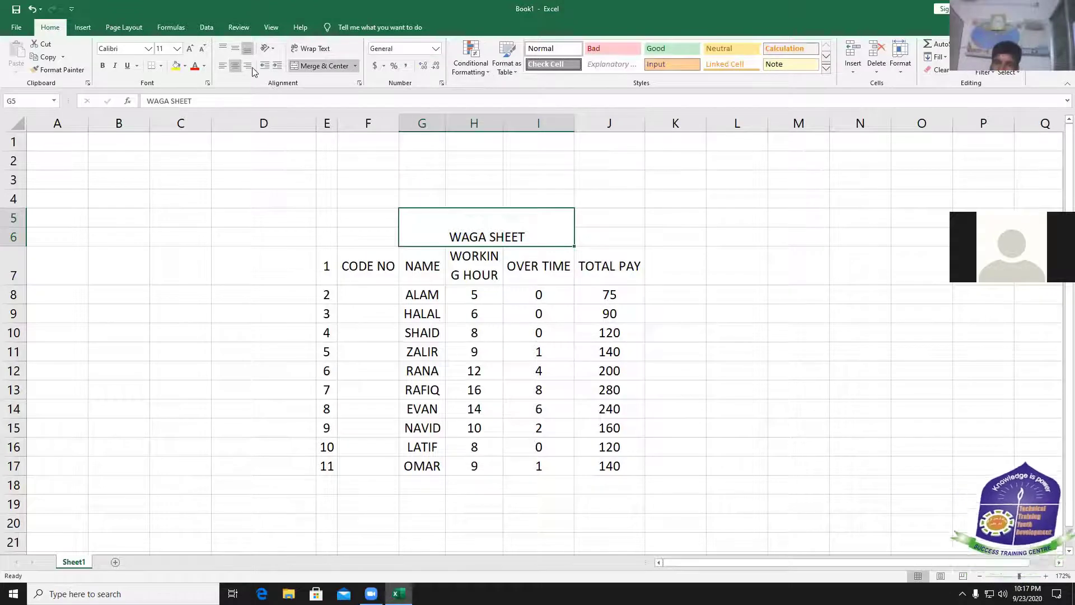
{"action": "left_click", "coordinate": [236, 50]}
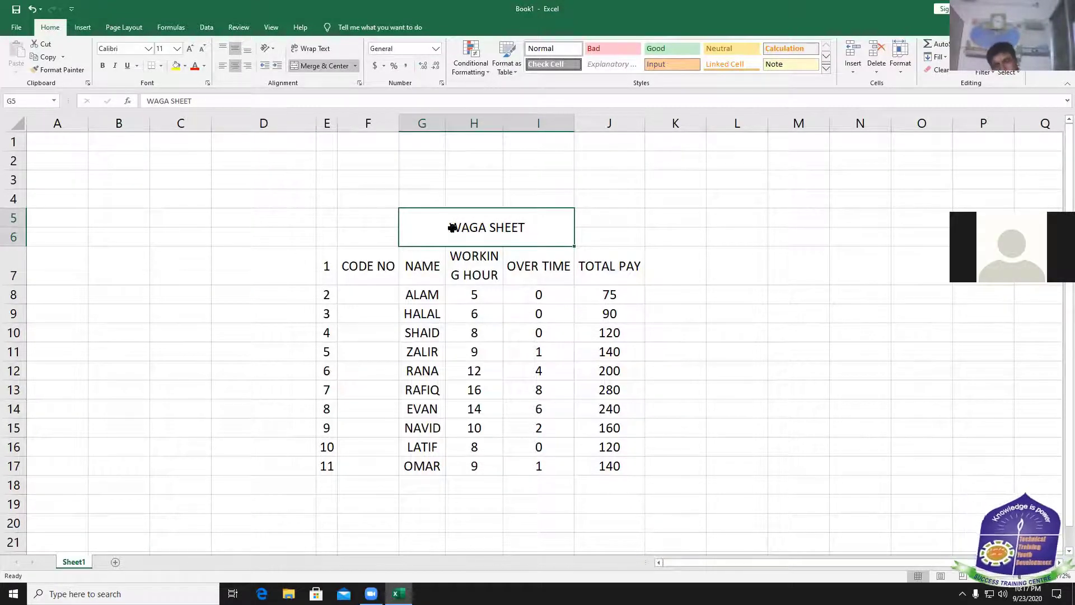
{"action": "left_click", "coordinate": [169, 124]}
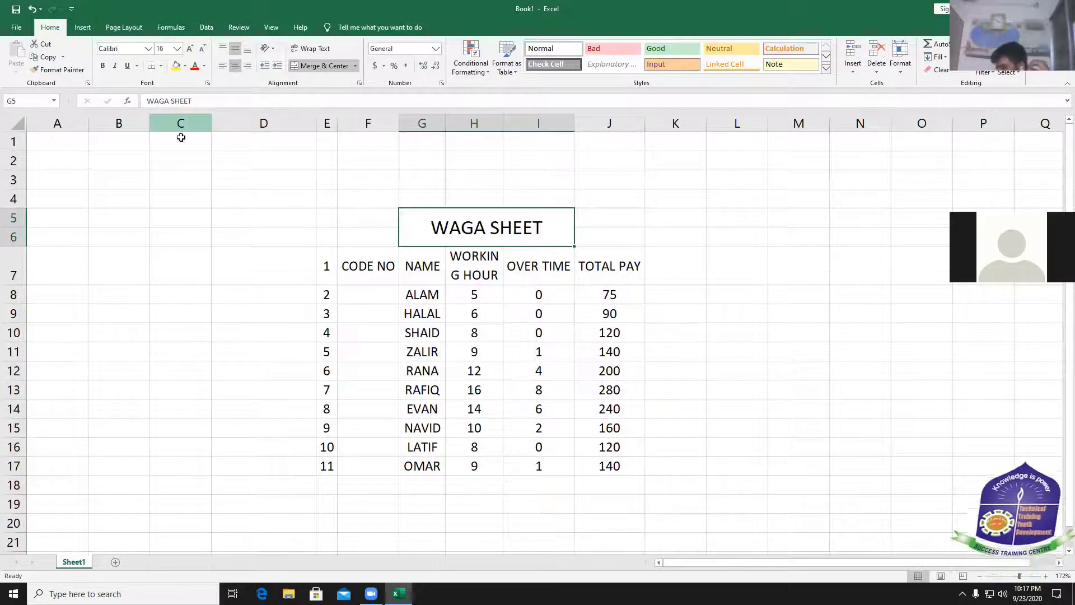
{"action": "left_click", "coordinate": [205, 68]}
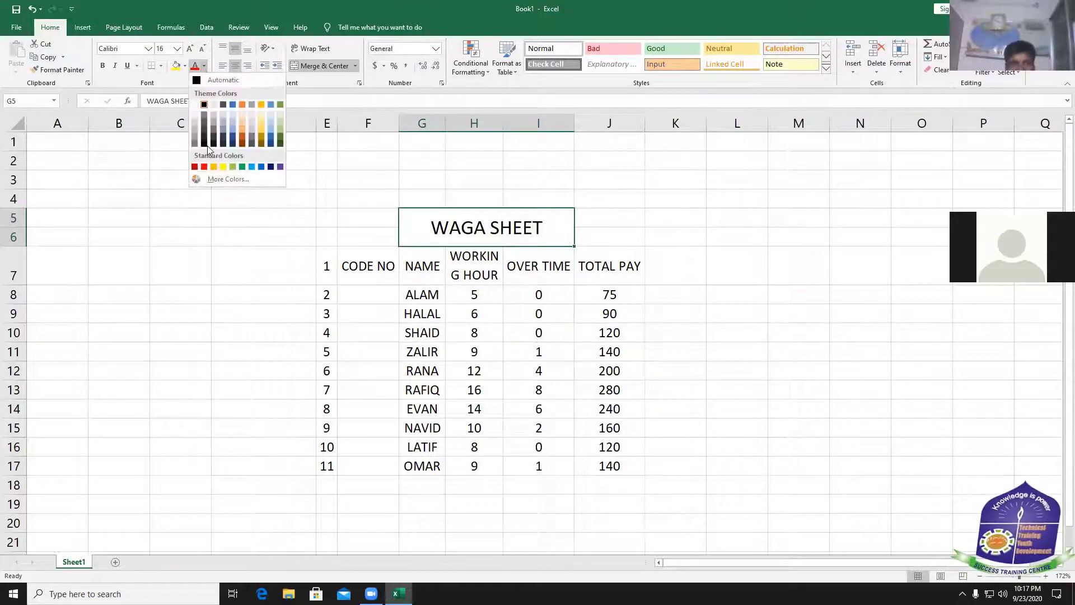
{"action": "left_click", "coordinate": [625, 284]}
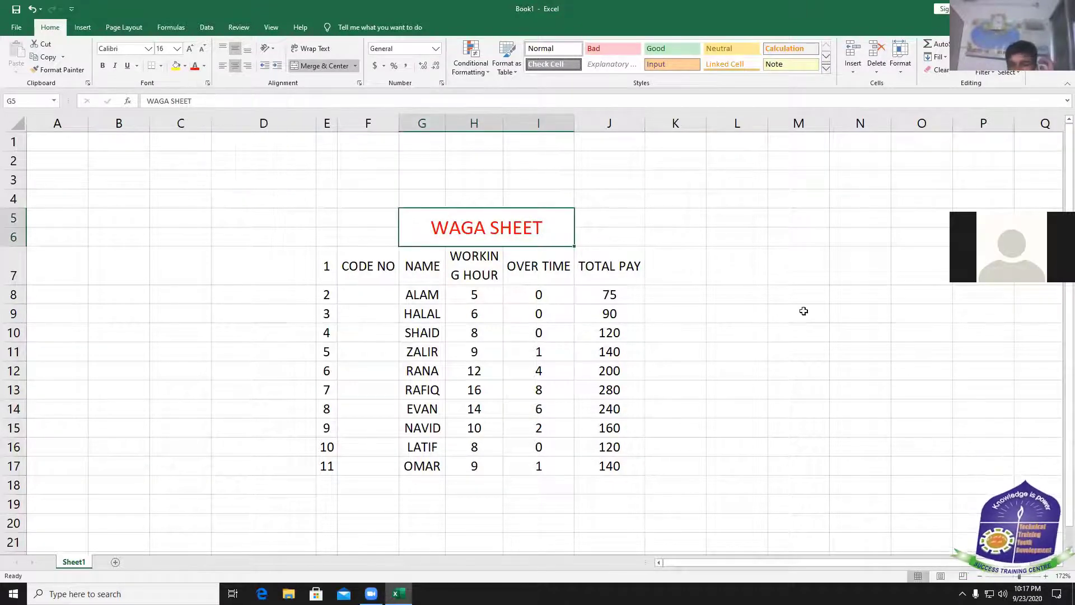